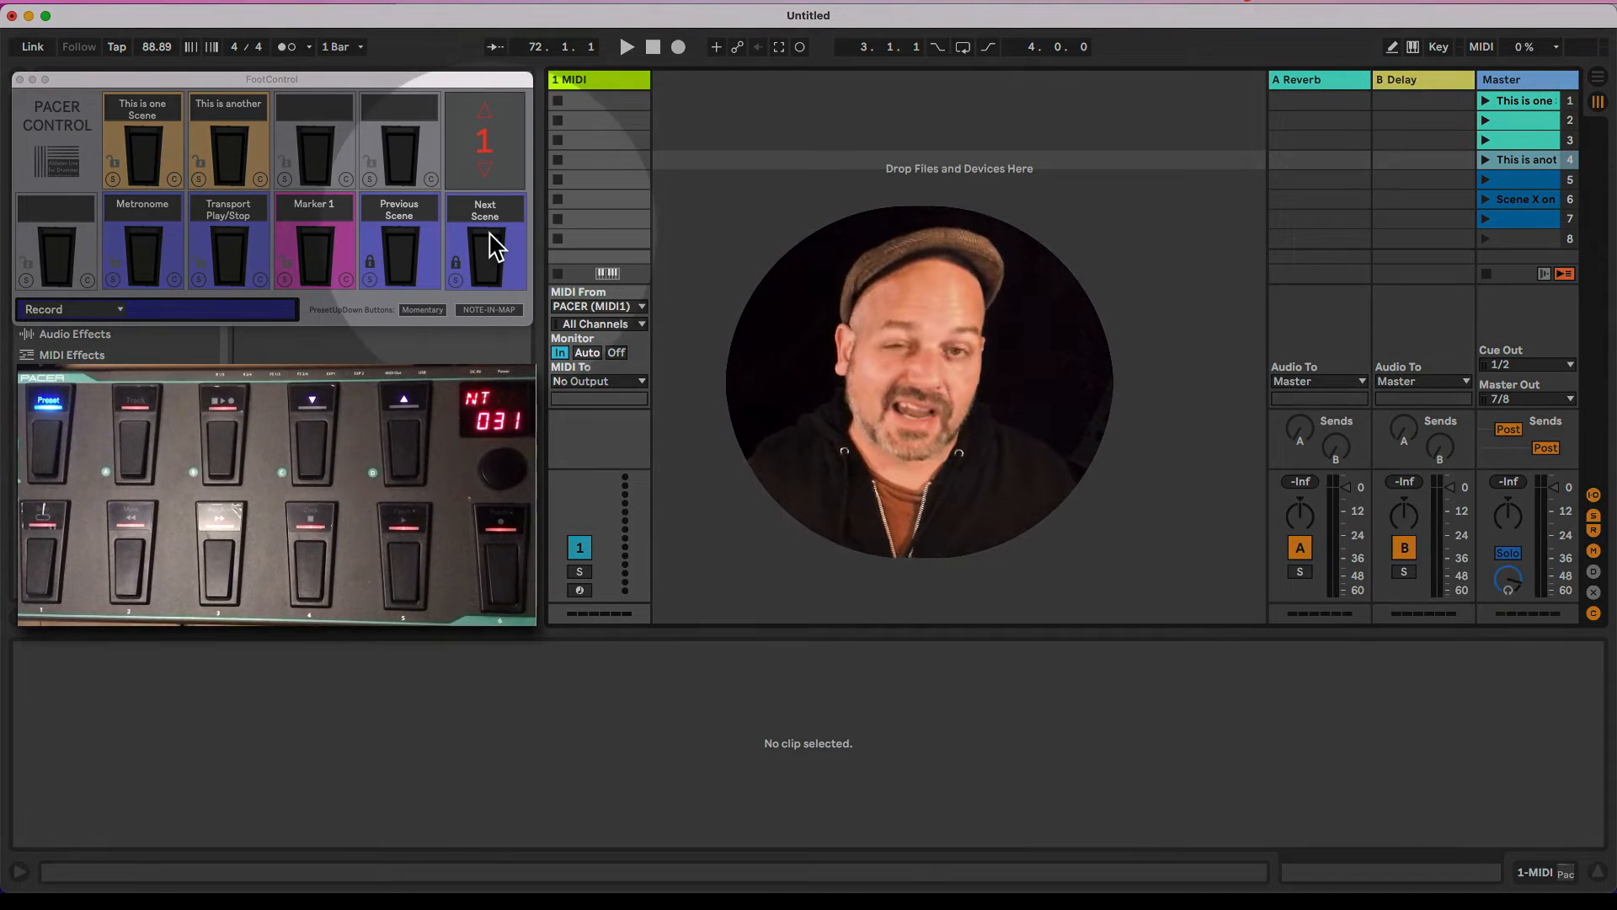
Step: Switch the FootControl window back and forth between presets 1 and 2, ending on preset 2
{"action": "left_click", "coordinate": [485, 113]}
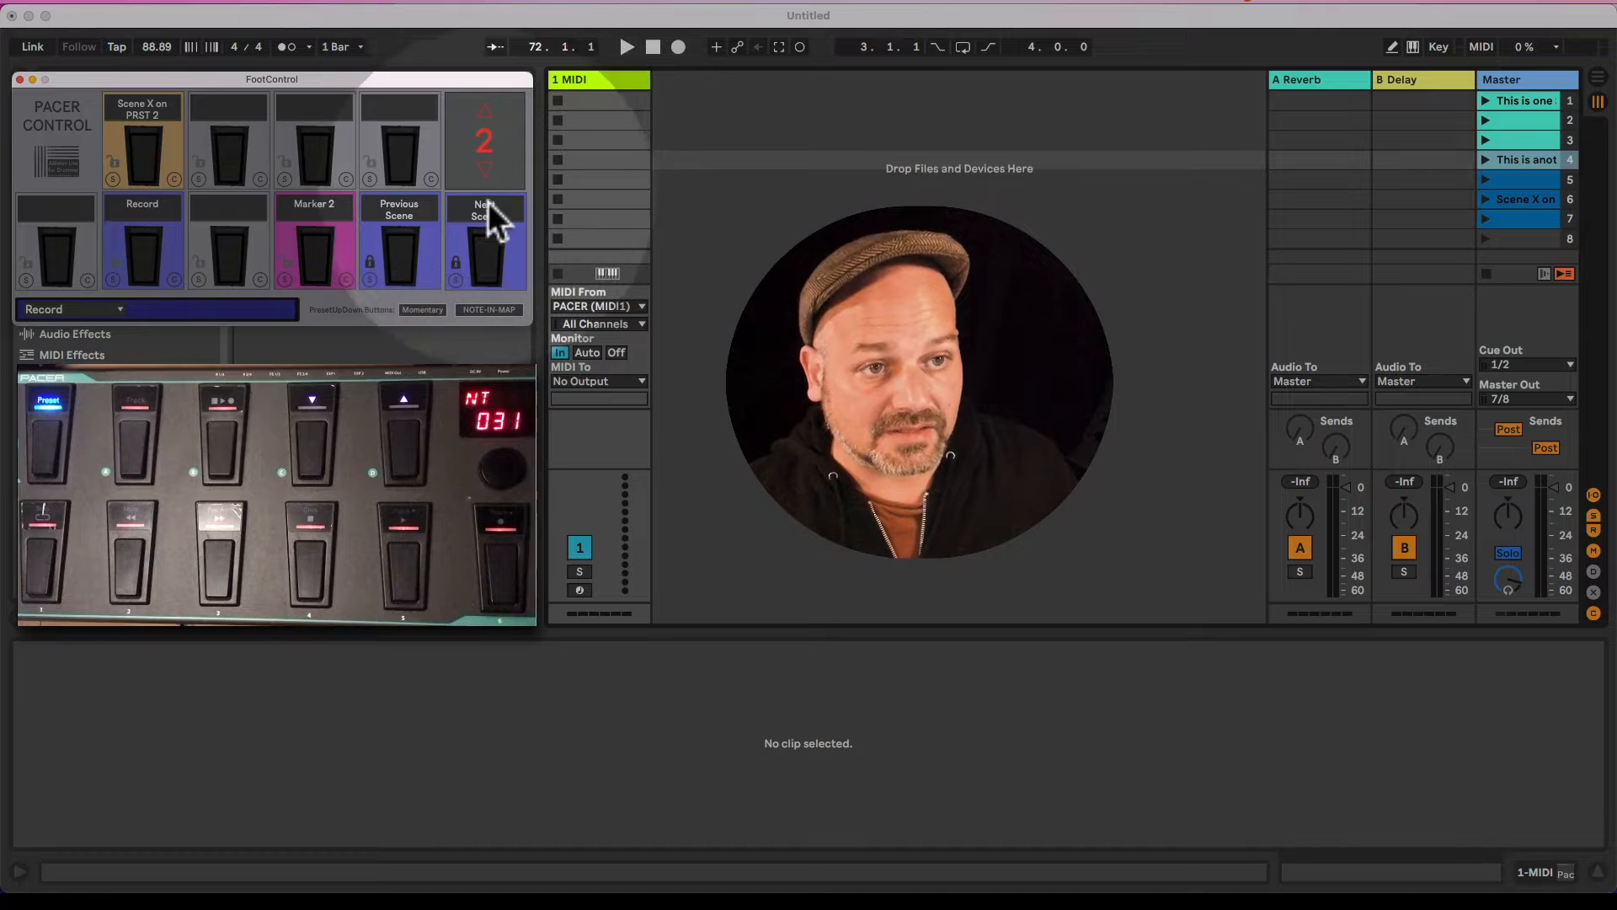
{"action": "left_click", "coordinate": [487, 171]}
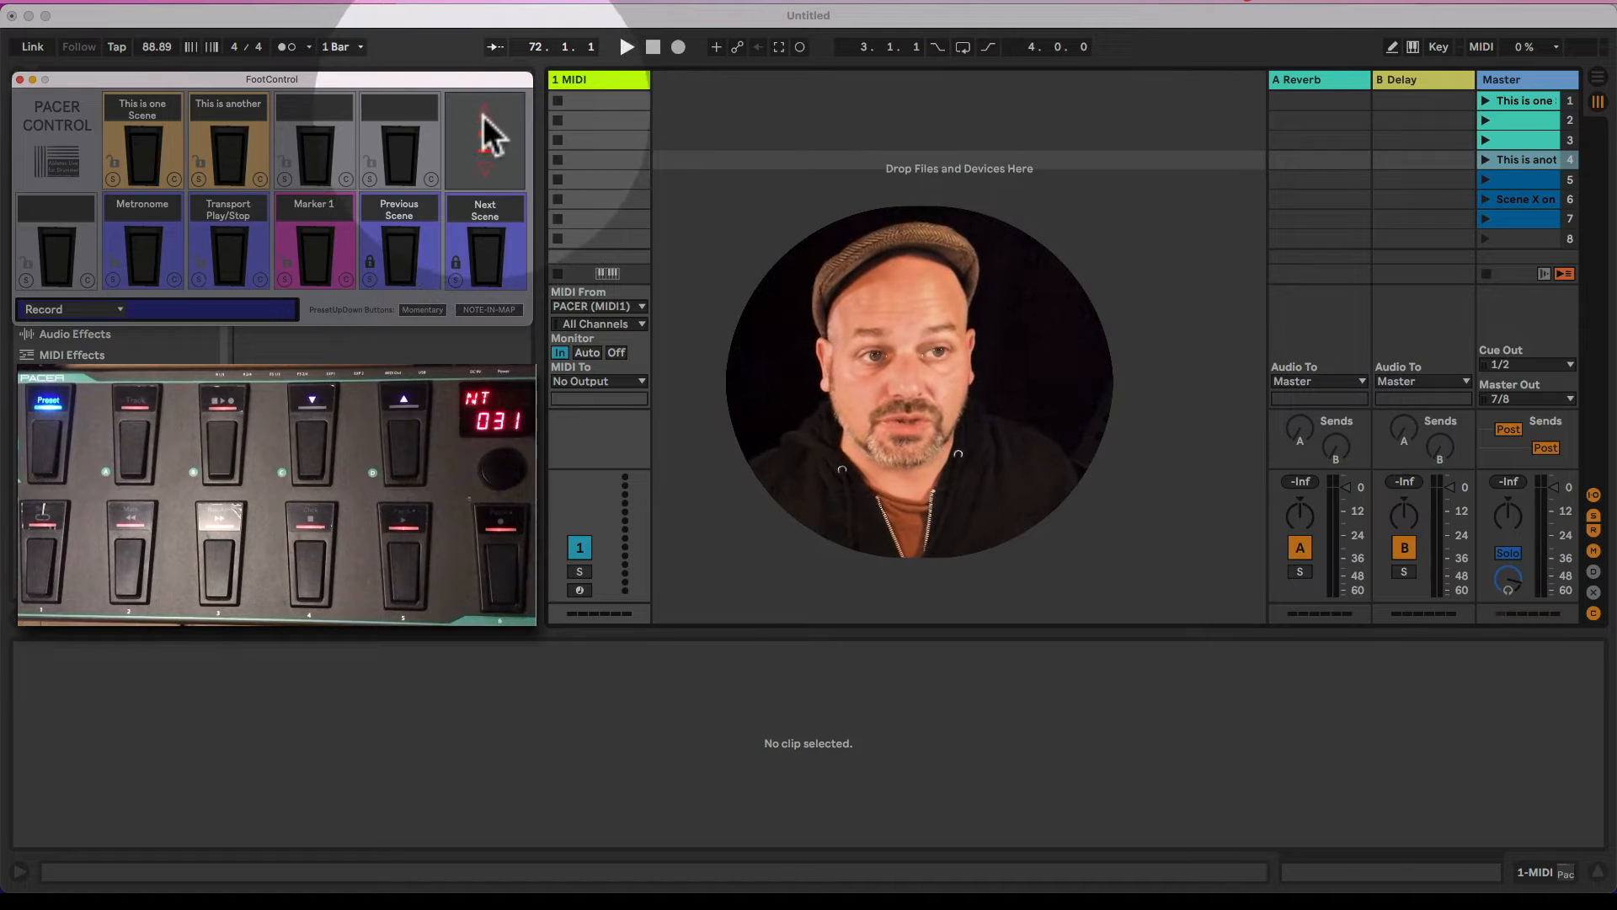
{"action": "left_click", "coordinate": [484, 115]}
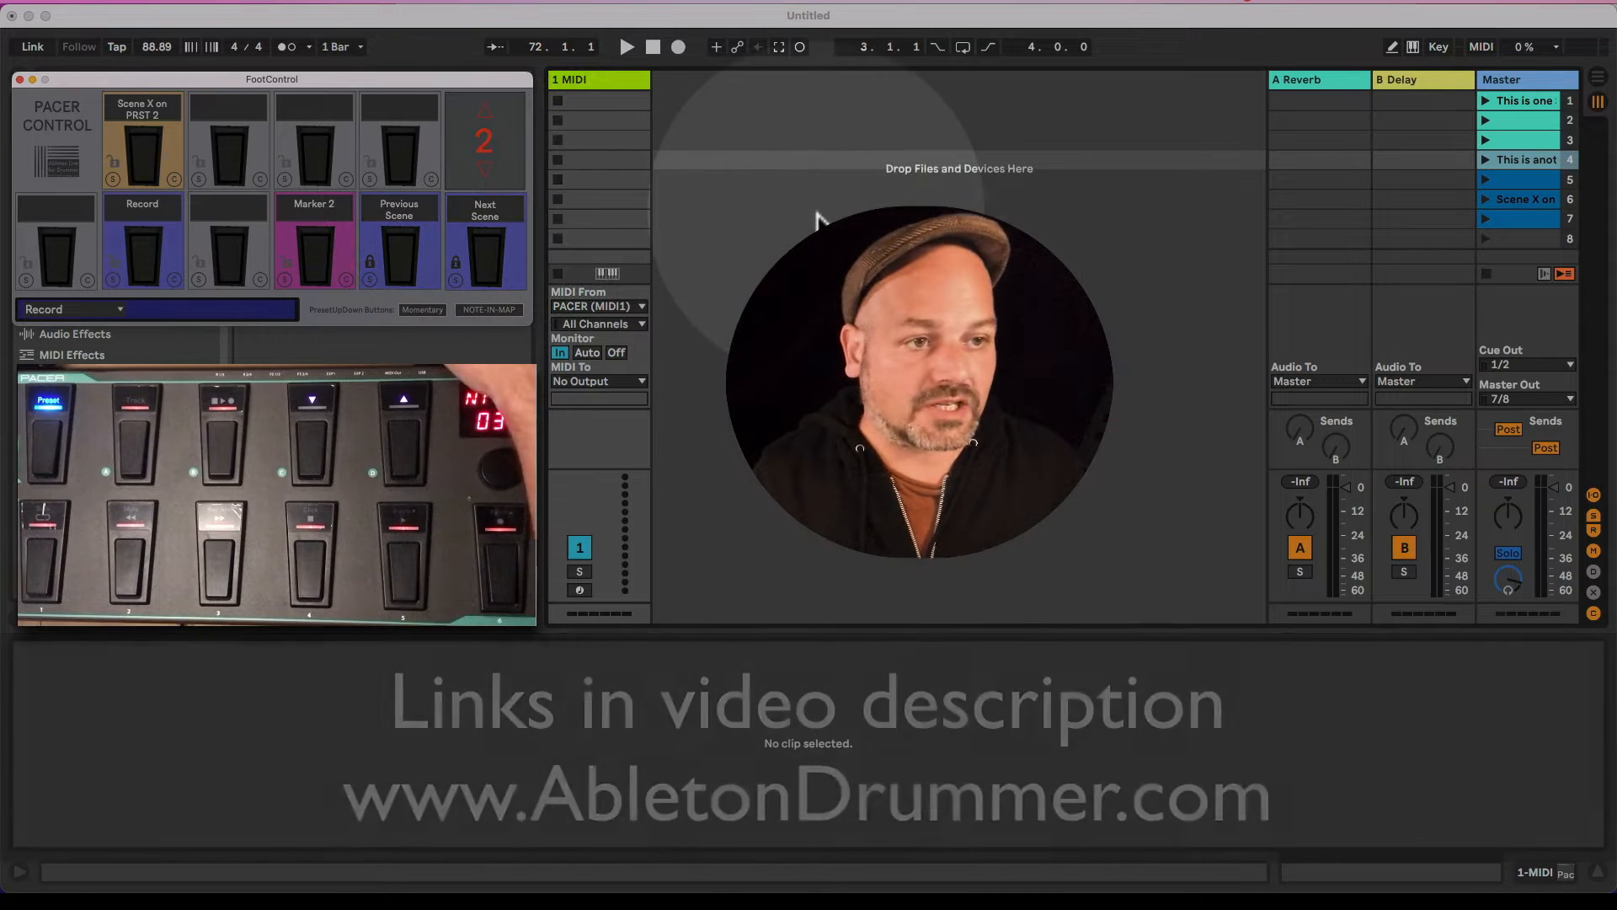
Step: In the Arrangement View, set FootControl to preset 1, place the insert marker at bar 74 and switch to preset 2
{"action": "key", "text": "Tab"}
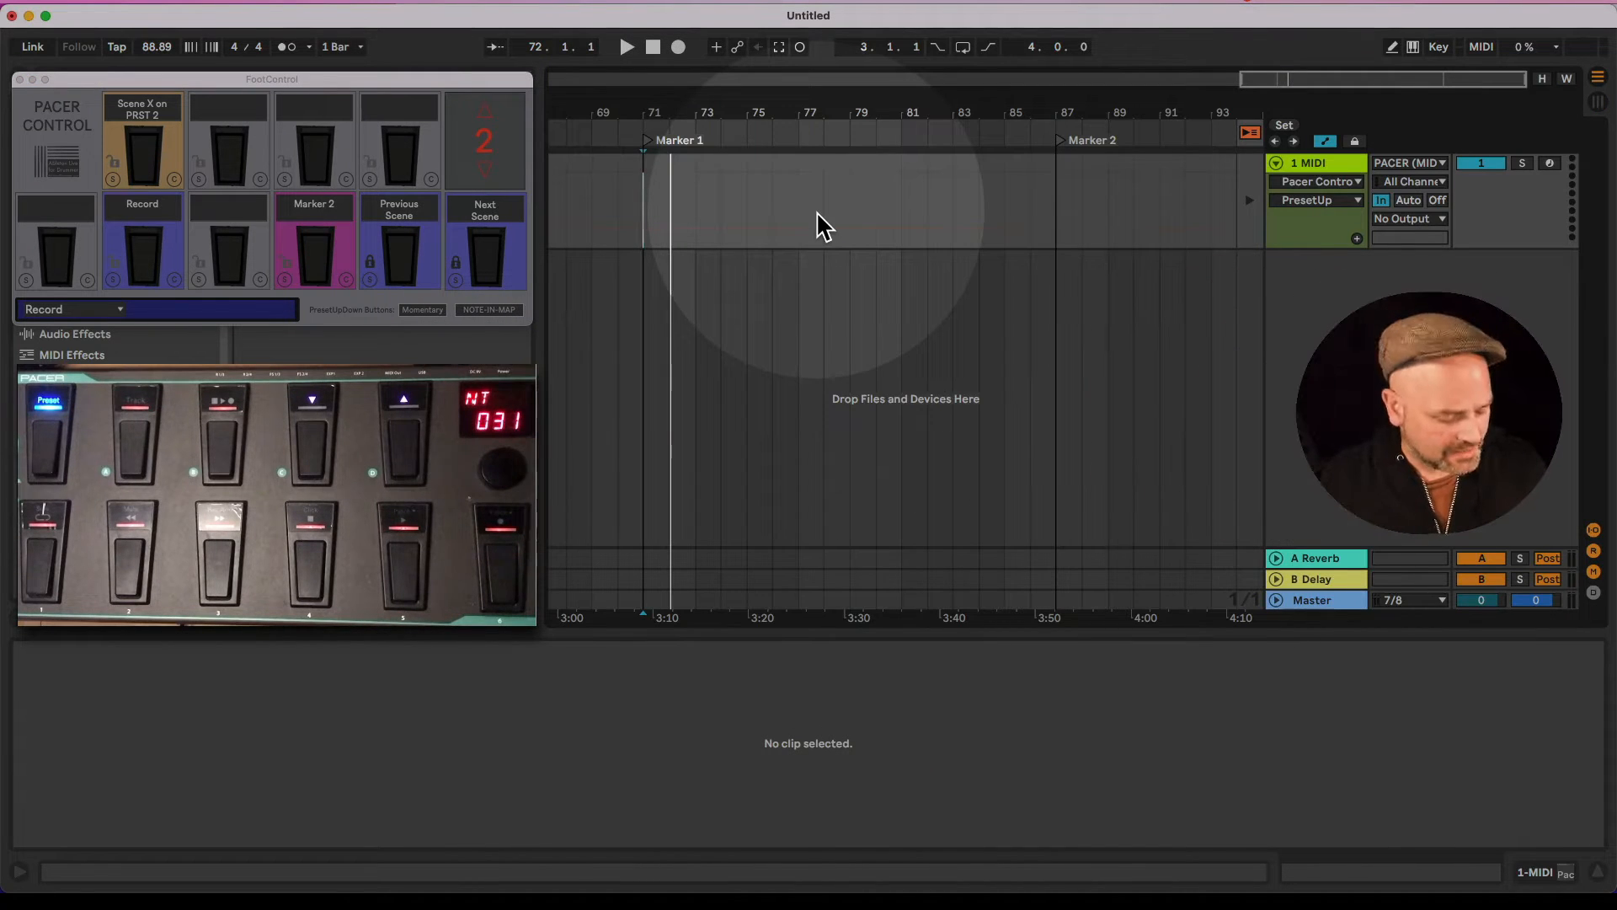
{"action": "left_click", "coordinate": [483, 169]}
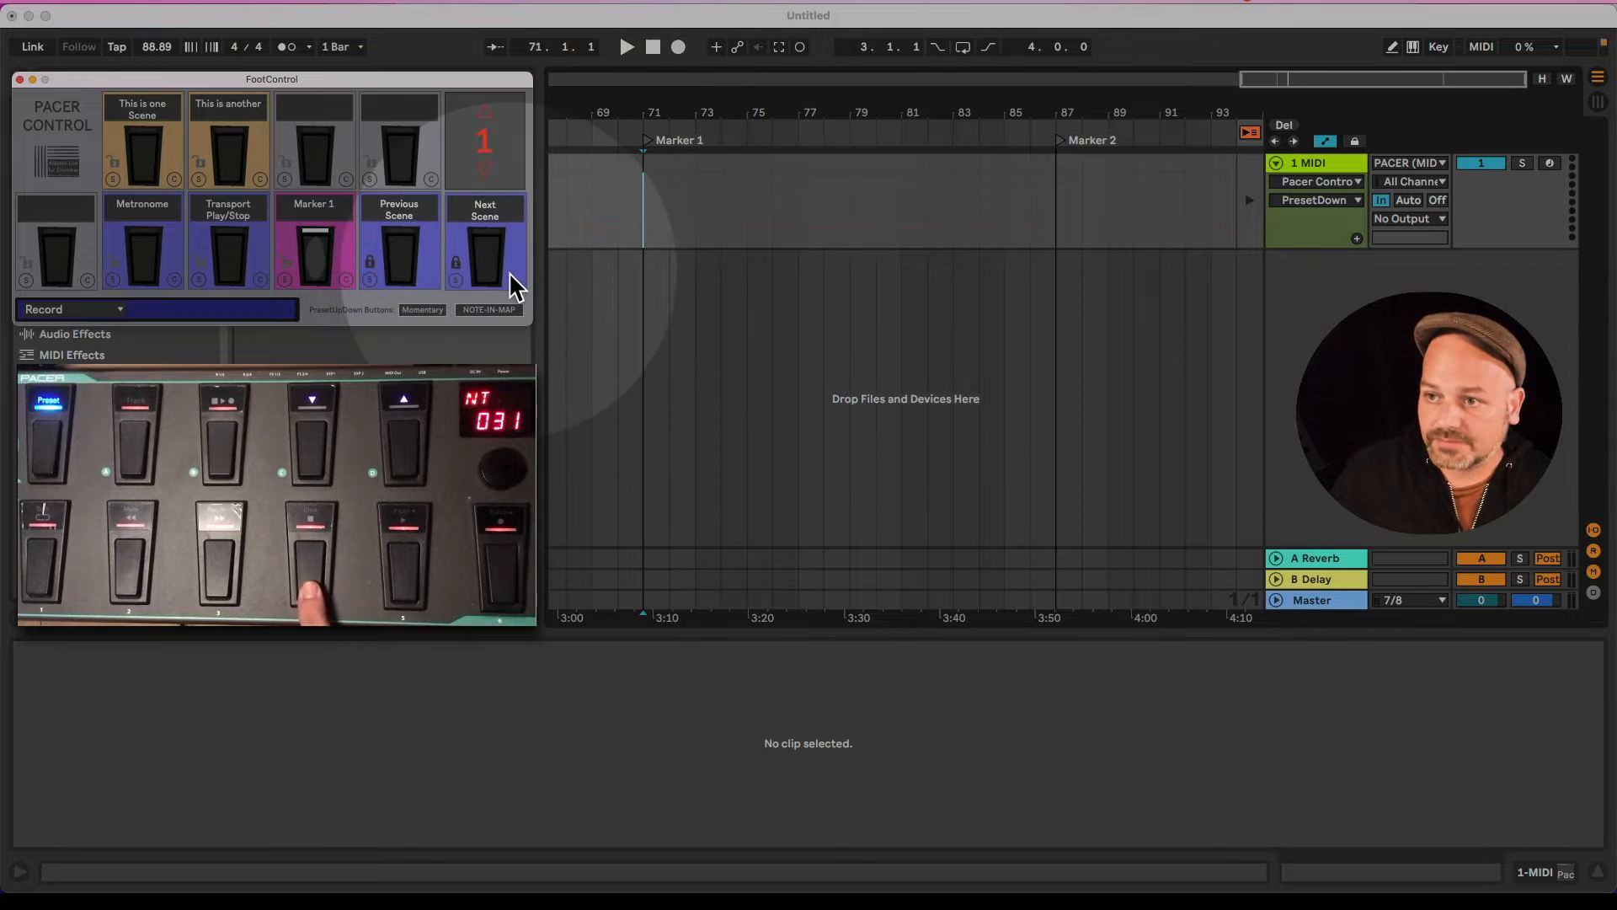
{"action": "left_click", "coordinate": [745, 214]}
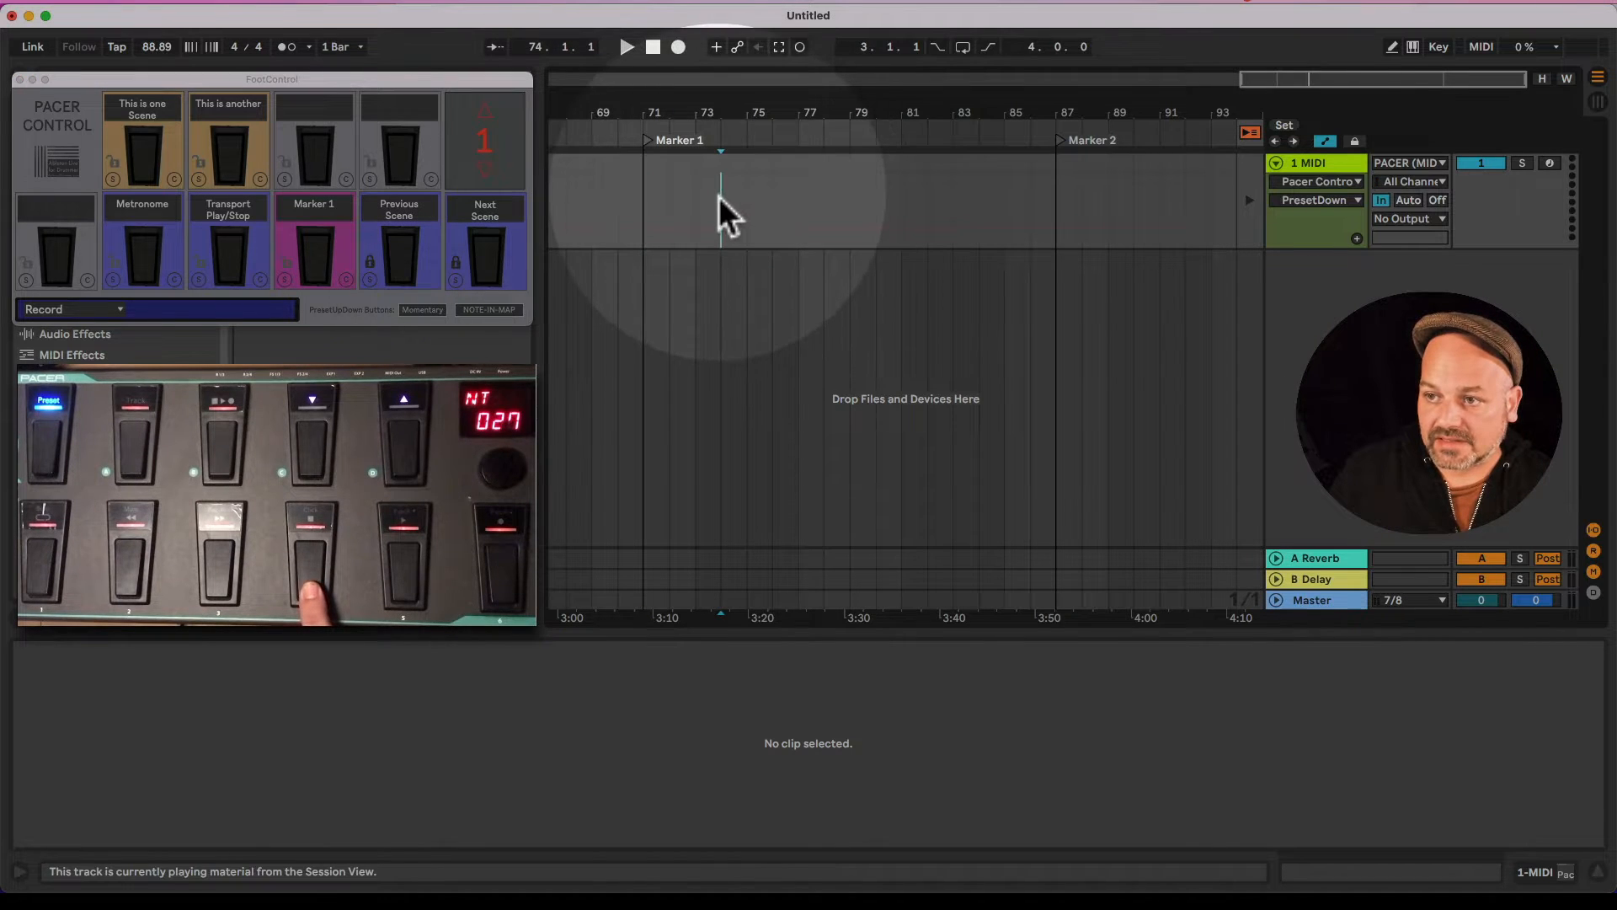
{"action": "left_click", "coordinate": [480, 111]}
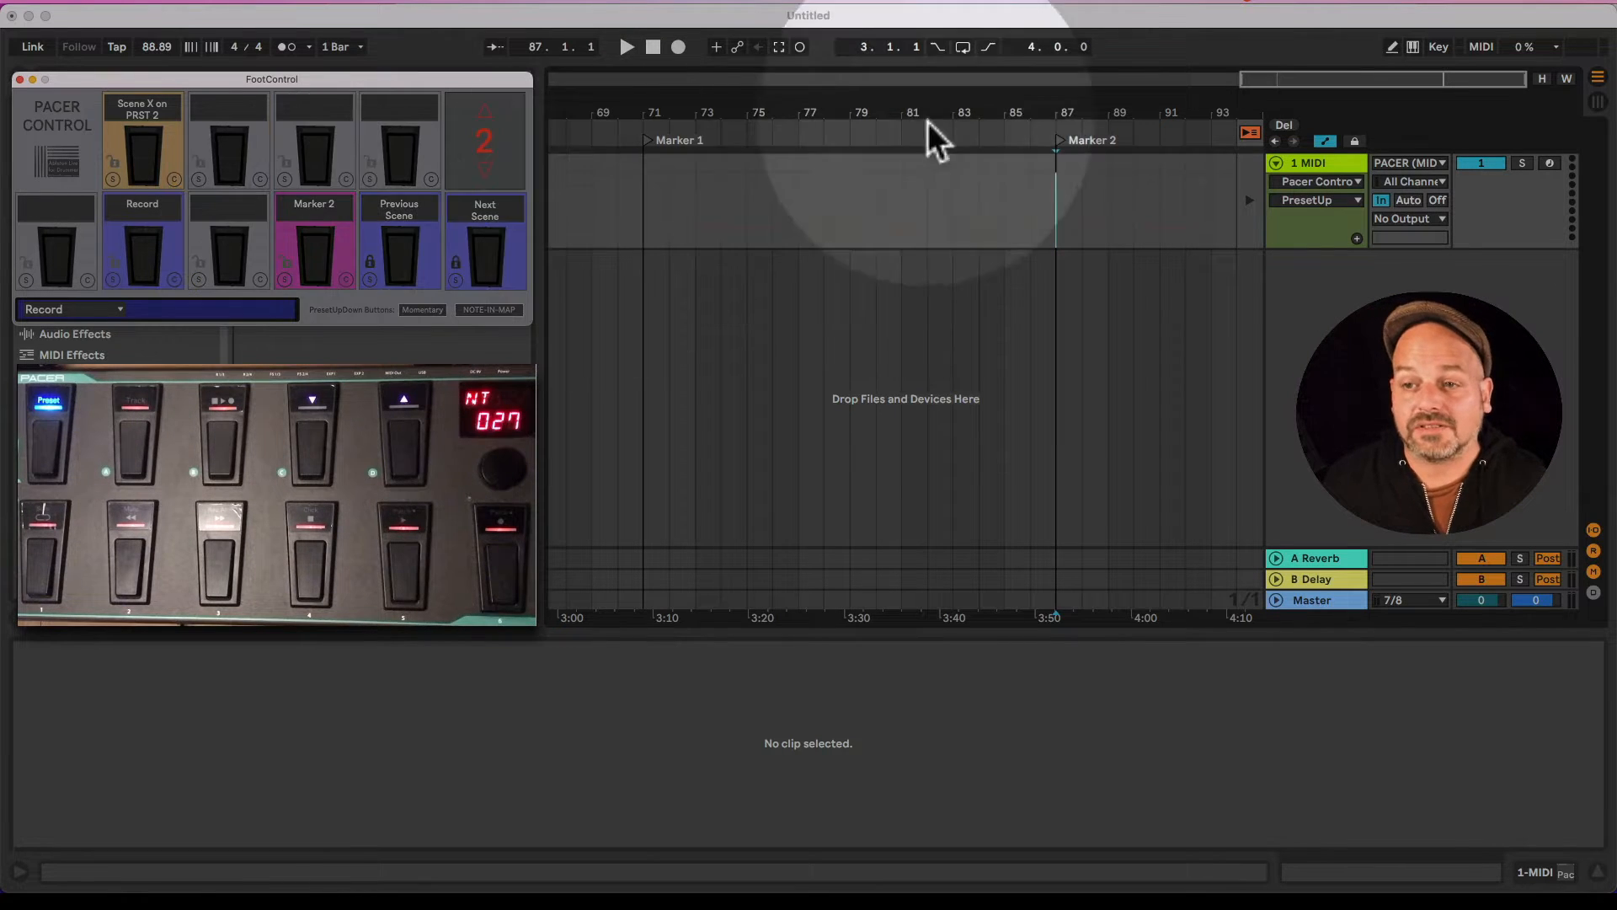
Step: Step FootControl up through its higher presets and back down to preset 7
{"action": "left_click", "coordinate": [484, 113]}
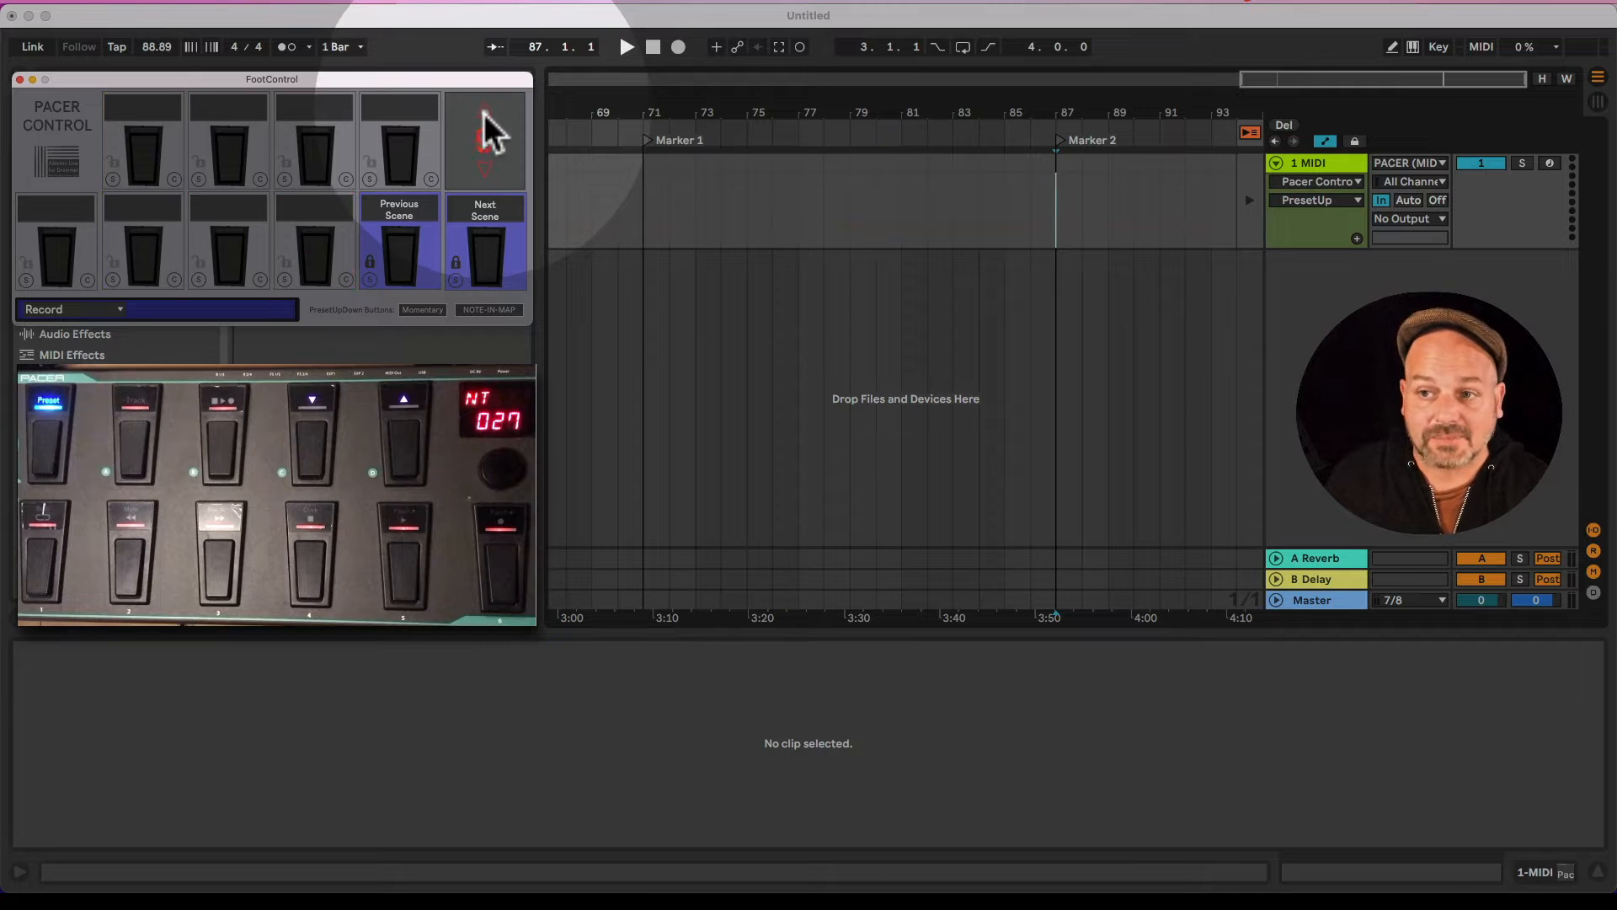
{"action": "left_click", "coordinate": [483, 172]}
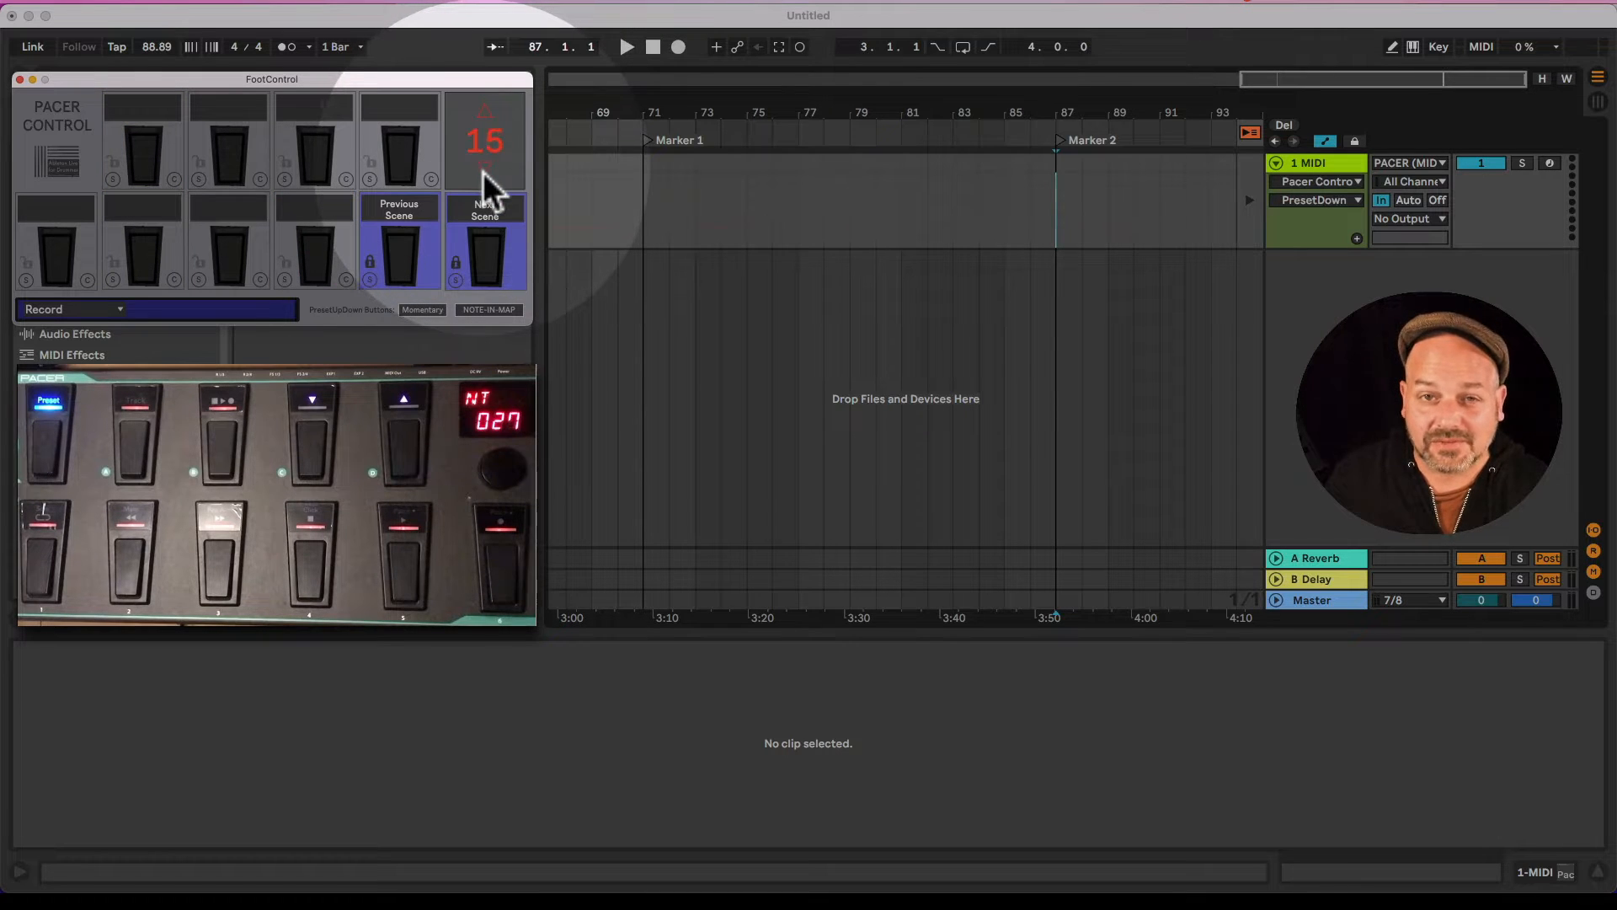
{"action": "left_click", "coordinate": [482, 171]}
{"action": "left_click", "coordinate": [483, 171]}
{"action": "left_click", "coordinate": [482, 169]}
{"action": "left_click", "coordinate": [481, 170]}
{"action": "left_click", "coordinate": [482, 170]}
{"action": "left_click", "coordinate": [482, 170]}
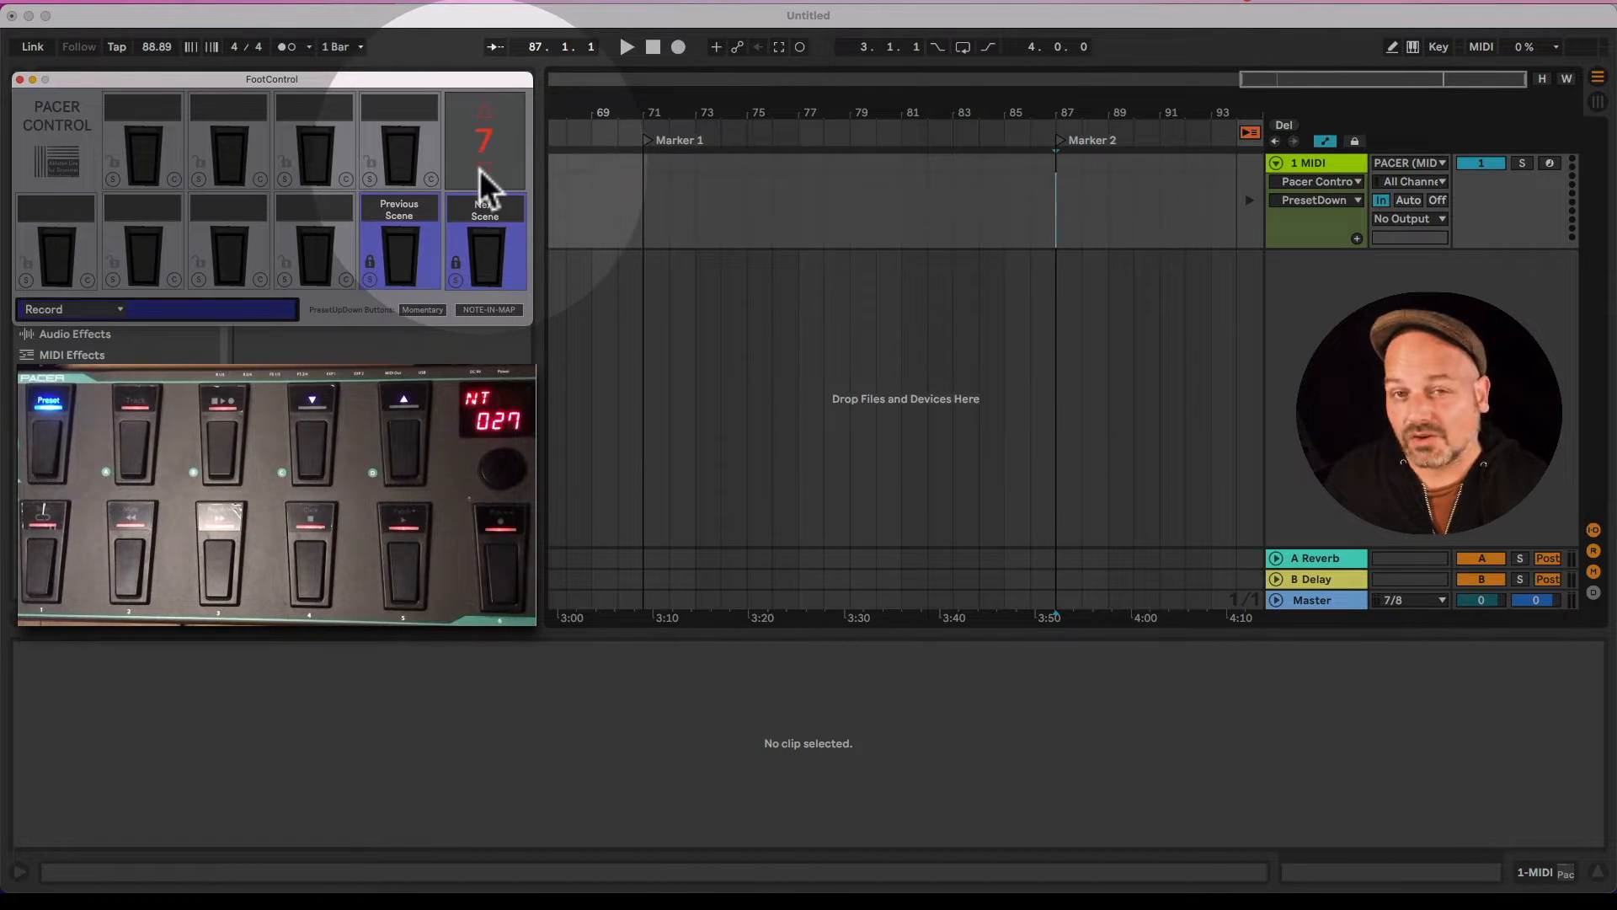
{"action": "left_click", "coordinate": [478, 167]}
{"action": "left_click", "coordinate": [478, 167]}
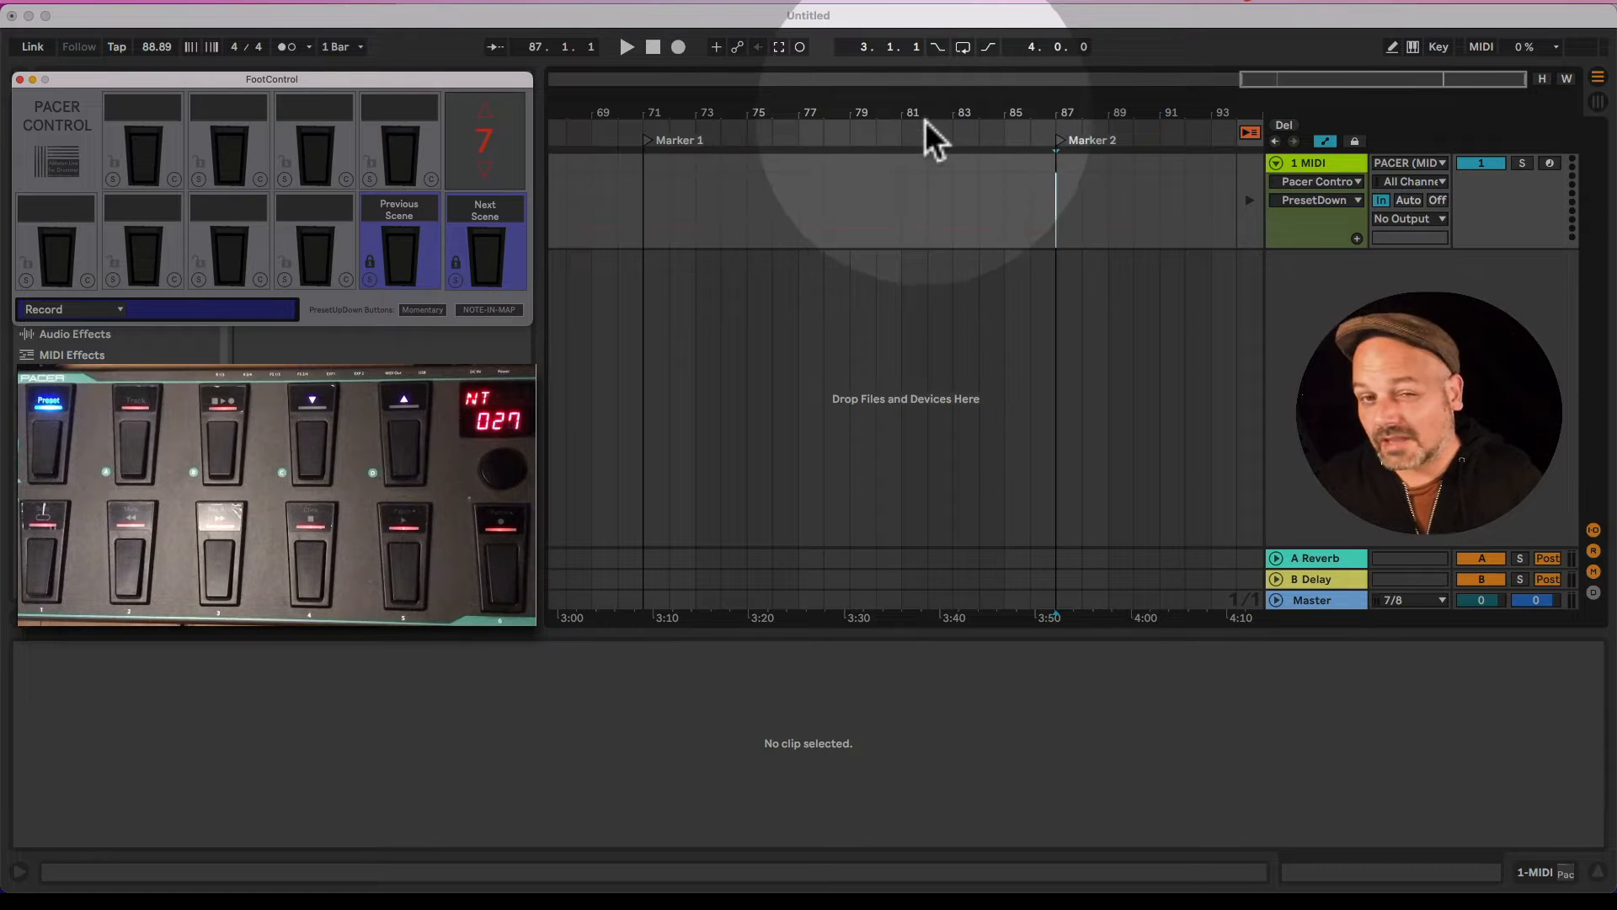
Step: Return to the Session View and turn MIDI mapping mode on and off again
{"action": "left_click", "coordinate": [1600, 112]}
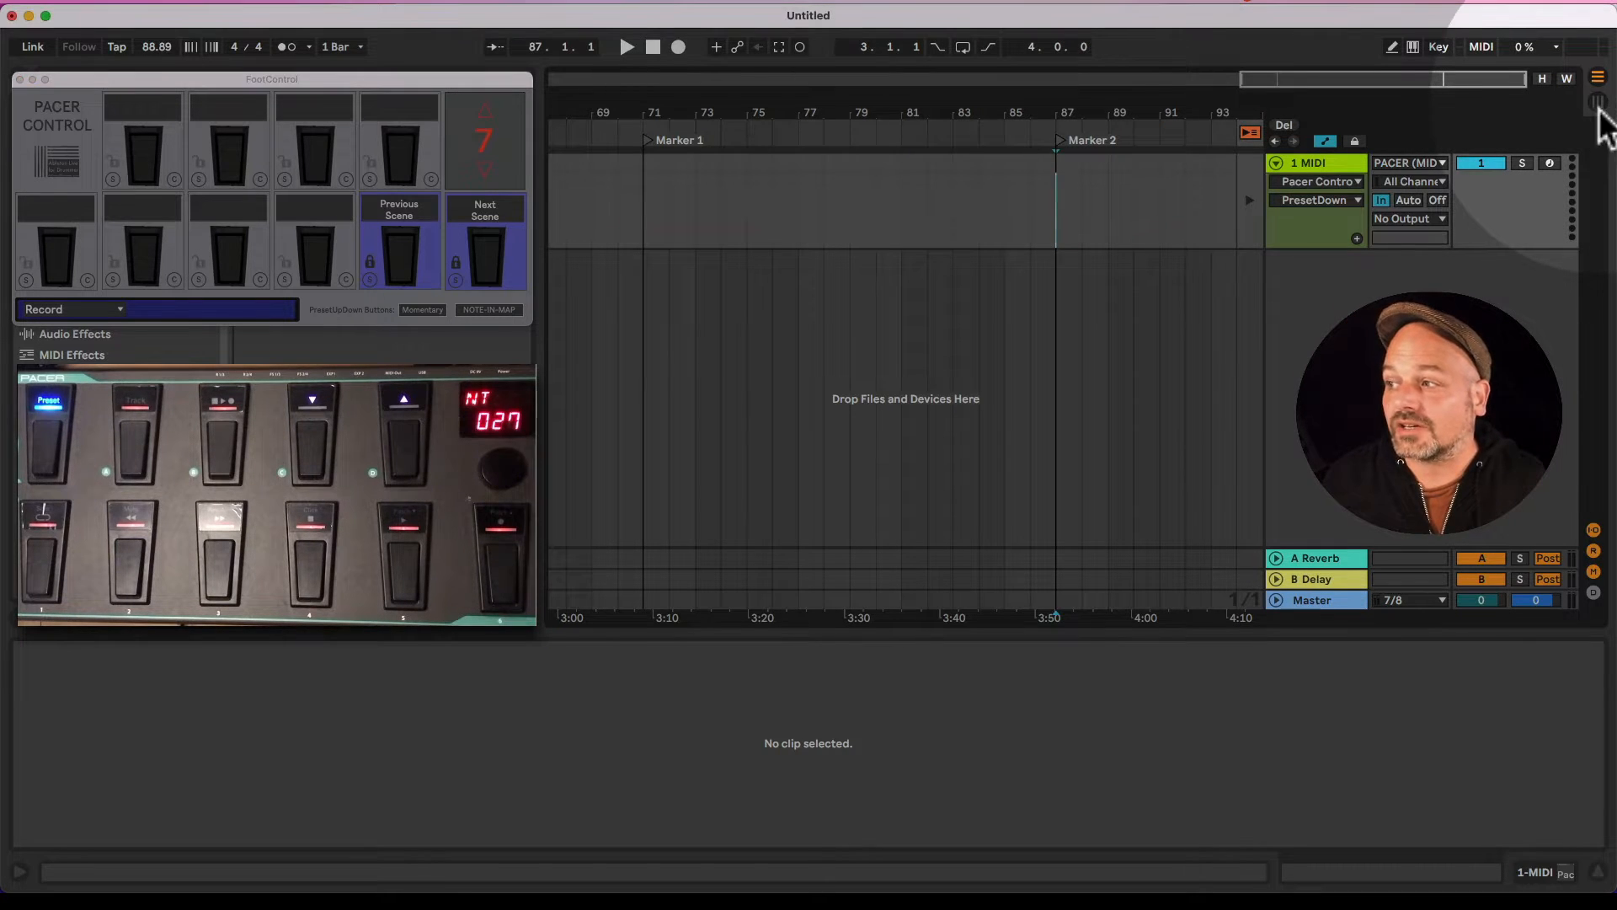
{"action": "left_click", "coordinate": [1598, 103]}
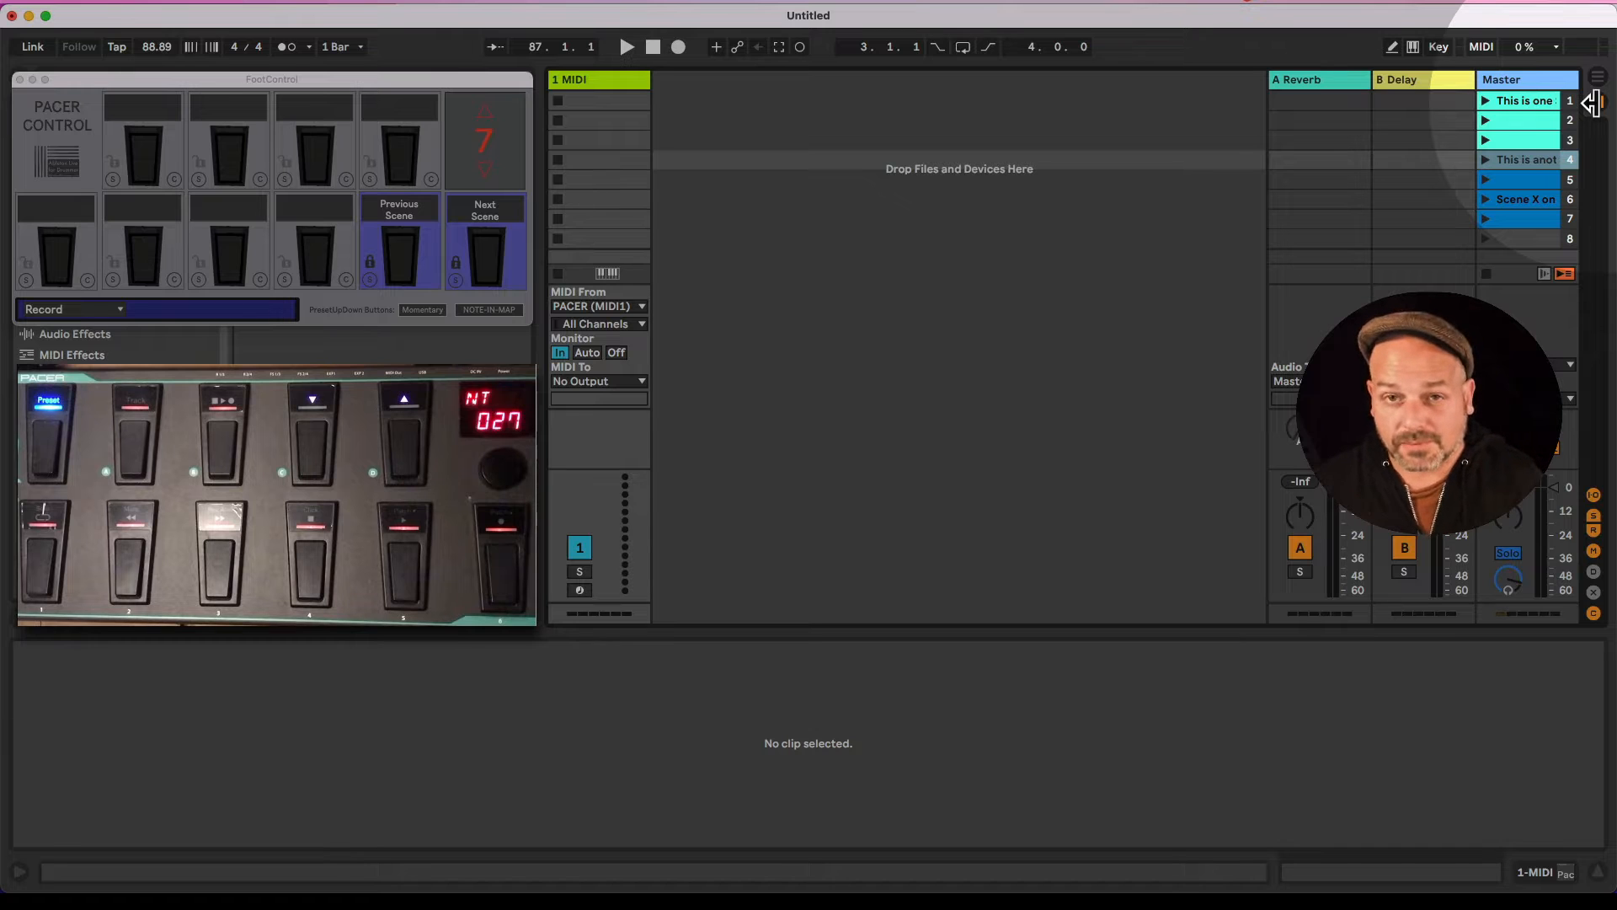
{"action": "left_click", "coordinate": [1482, 47]}
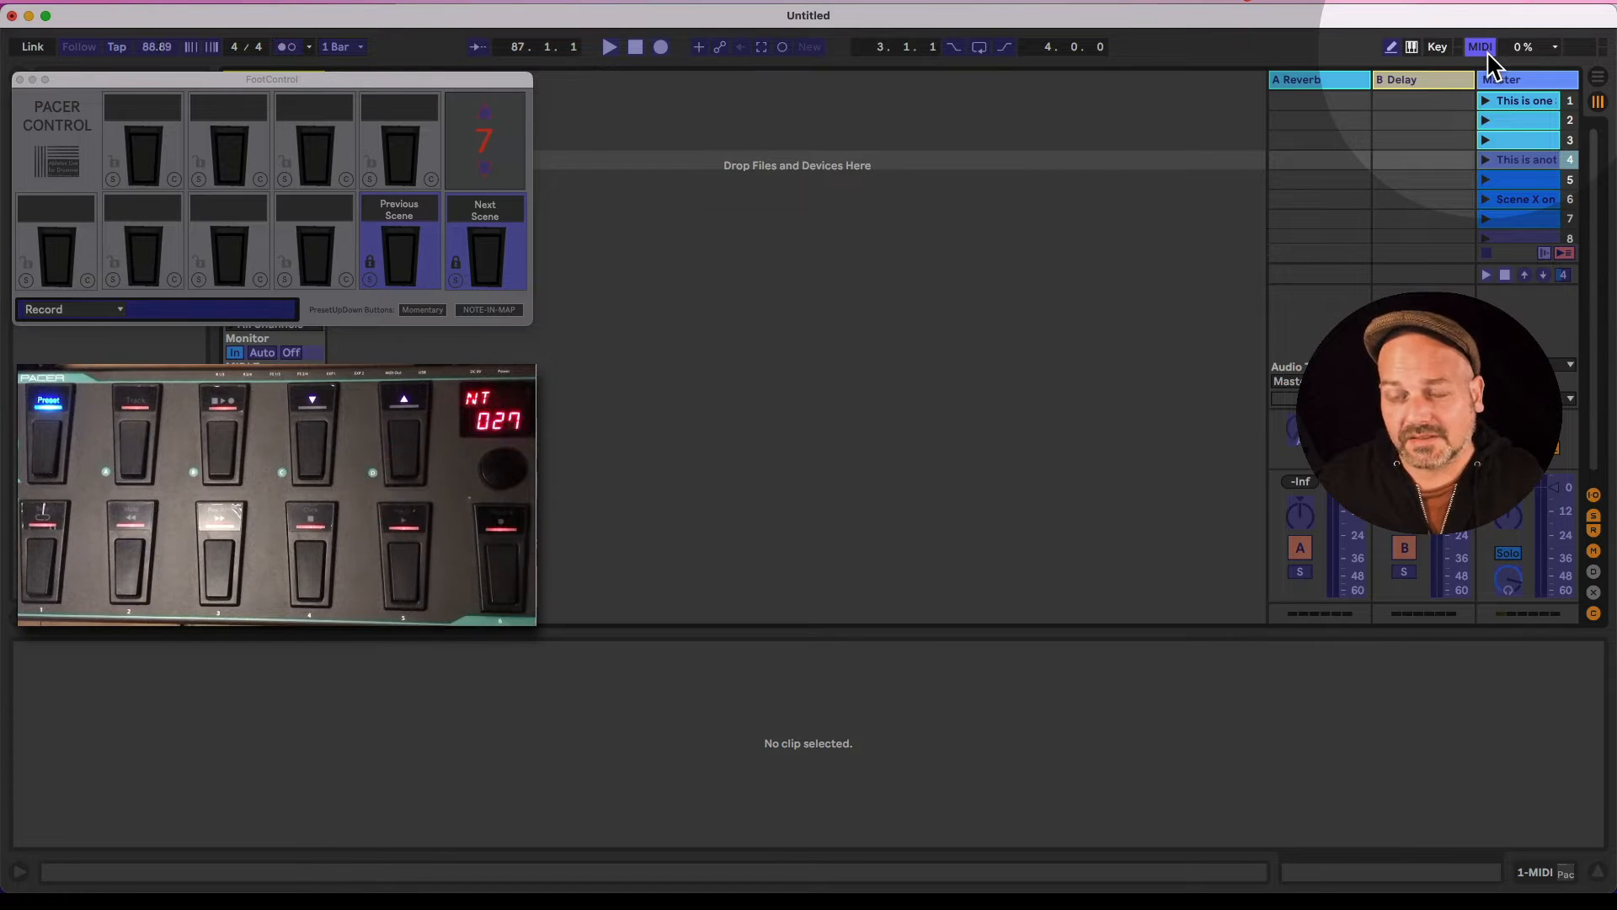
{"action": "left_click", "coordinate": [1484, 49]}
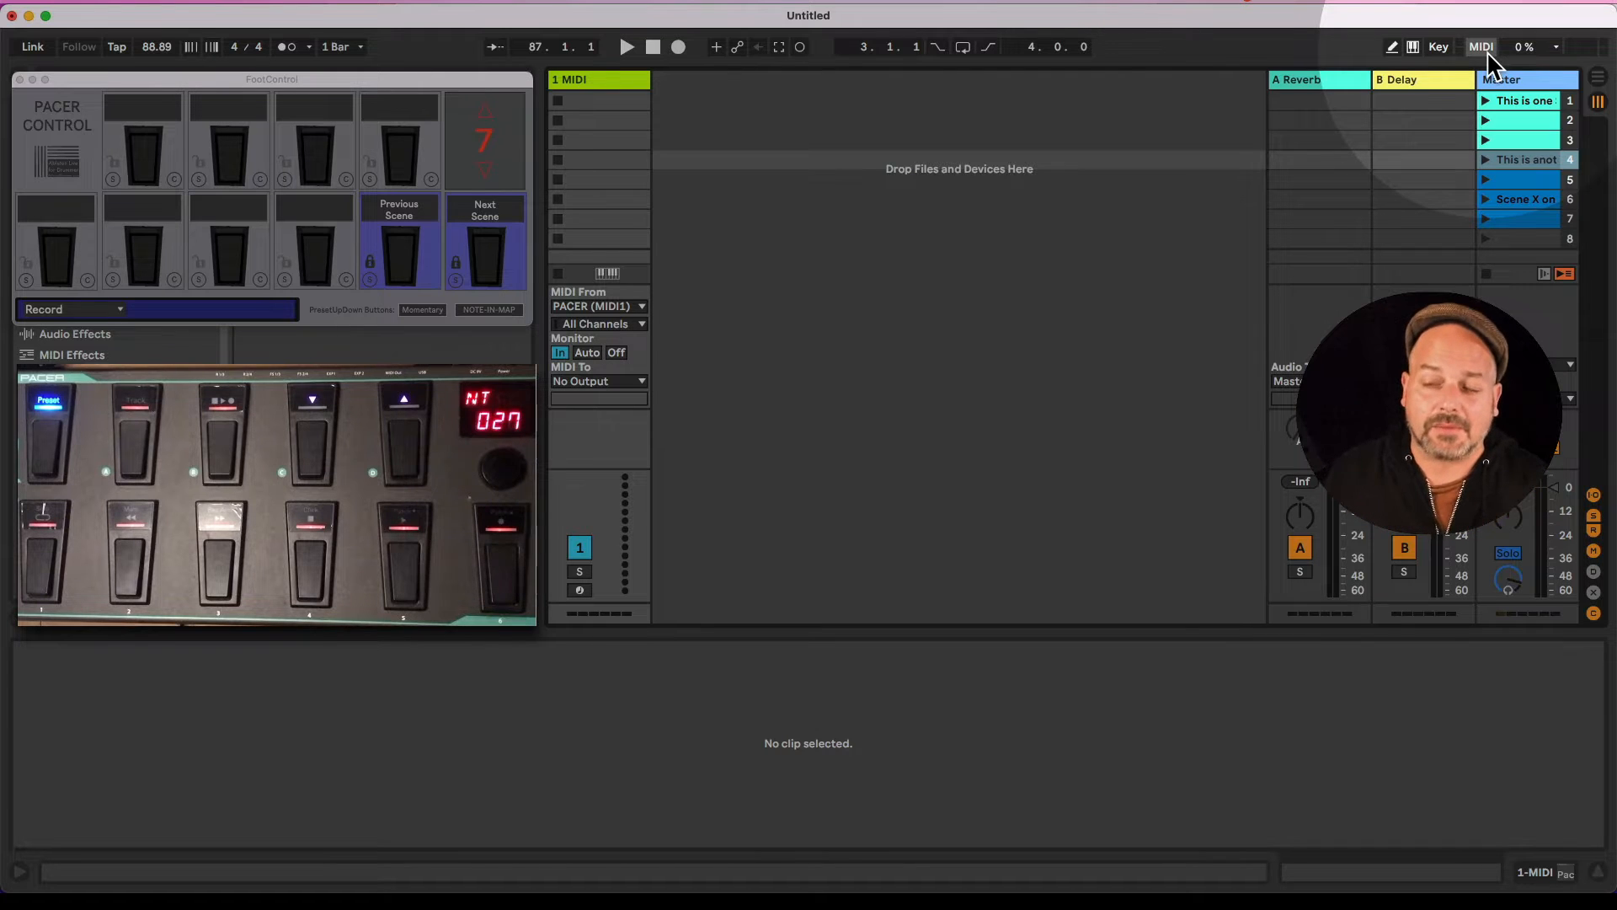
Step: Step FootControl back down to preset 1
{"action": "left_click", "coordinate": [482, 169]}
{"action": "left_click", "coordinate": [482, 170]}
{"action": "left_click", "coordinate": [480, 167]}
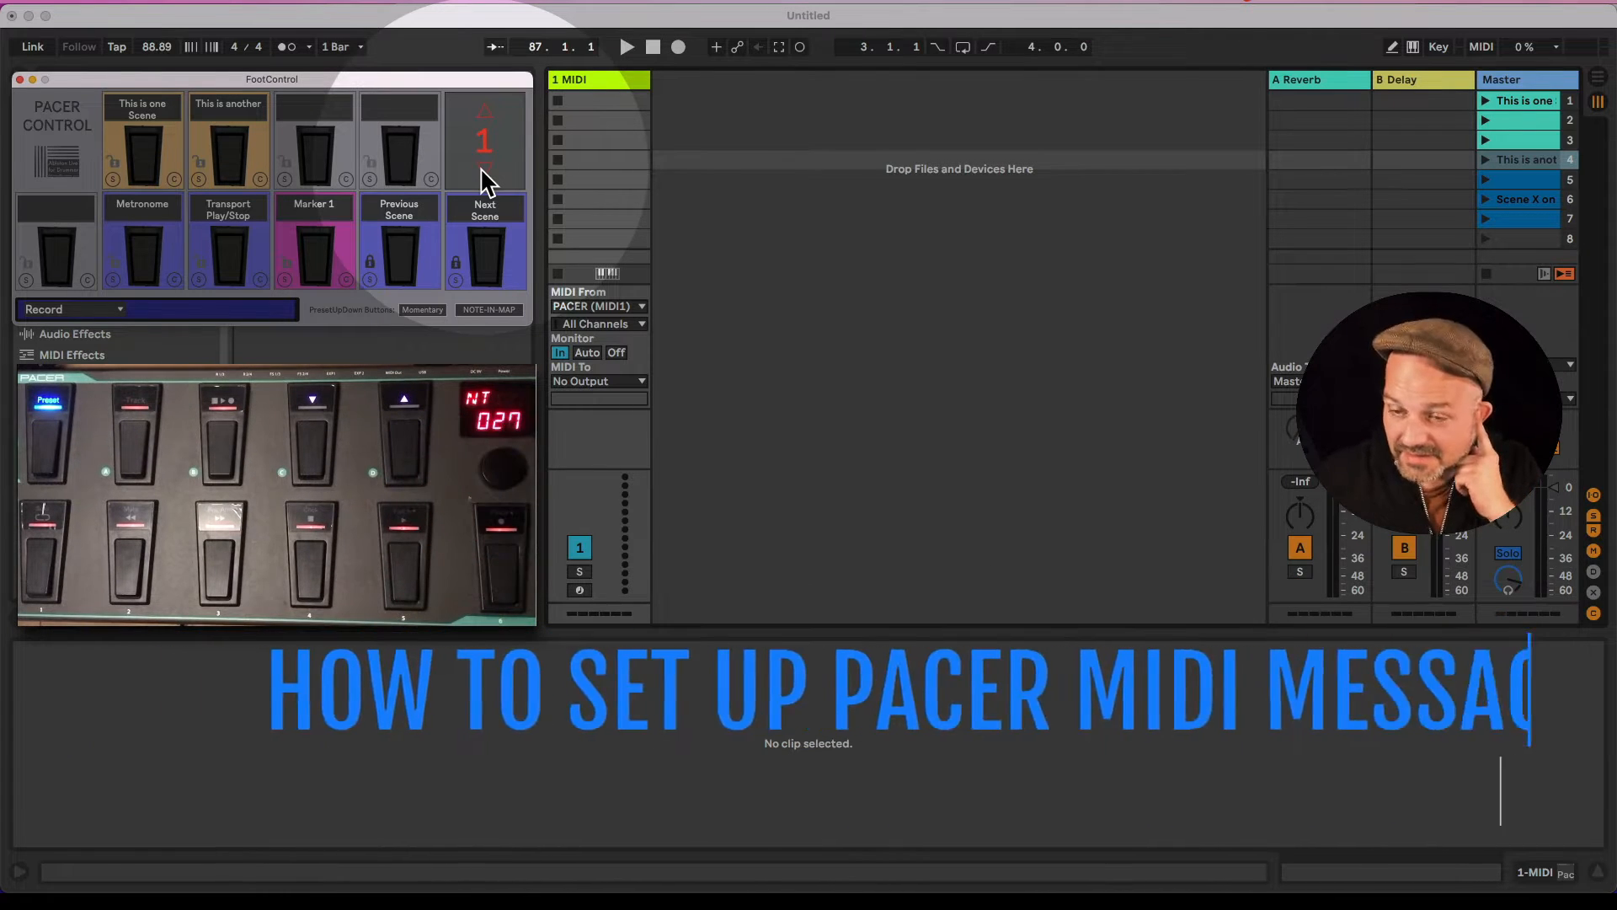
Step: Switch to the Pacer editor in Google Chrome, enlarge its window to fill the screen and dismiss the restore-pages prompt
{"action": "mouse_move", "coordinate": [746, 893]}
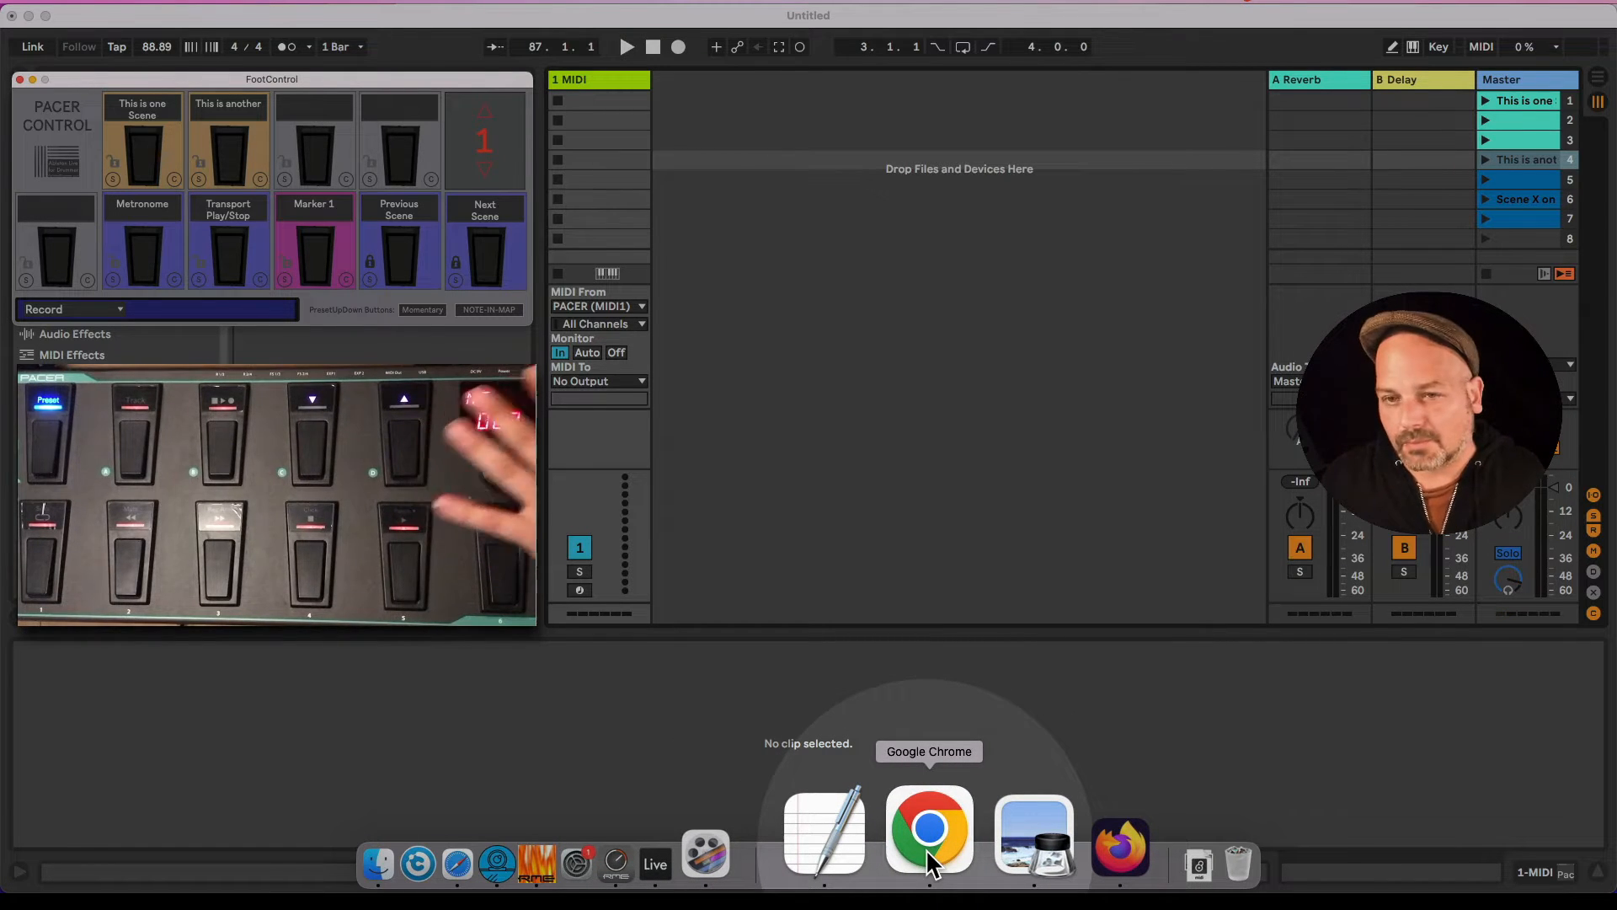
{"action": "left_click", "coordinate": [927, 847]}
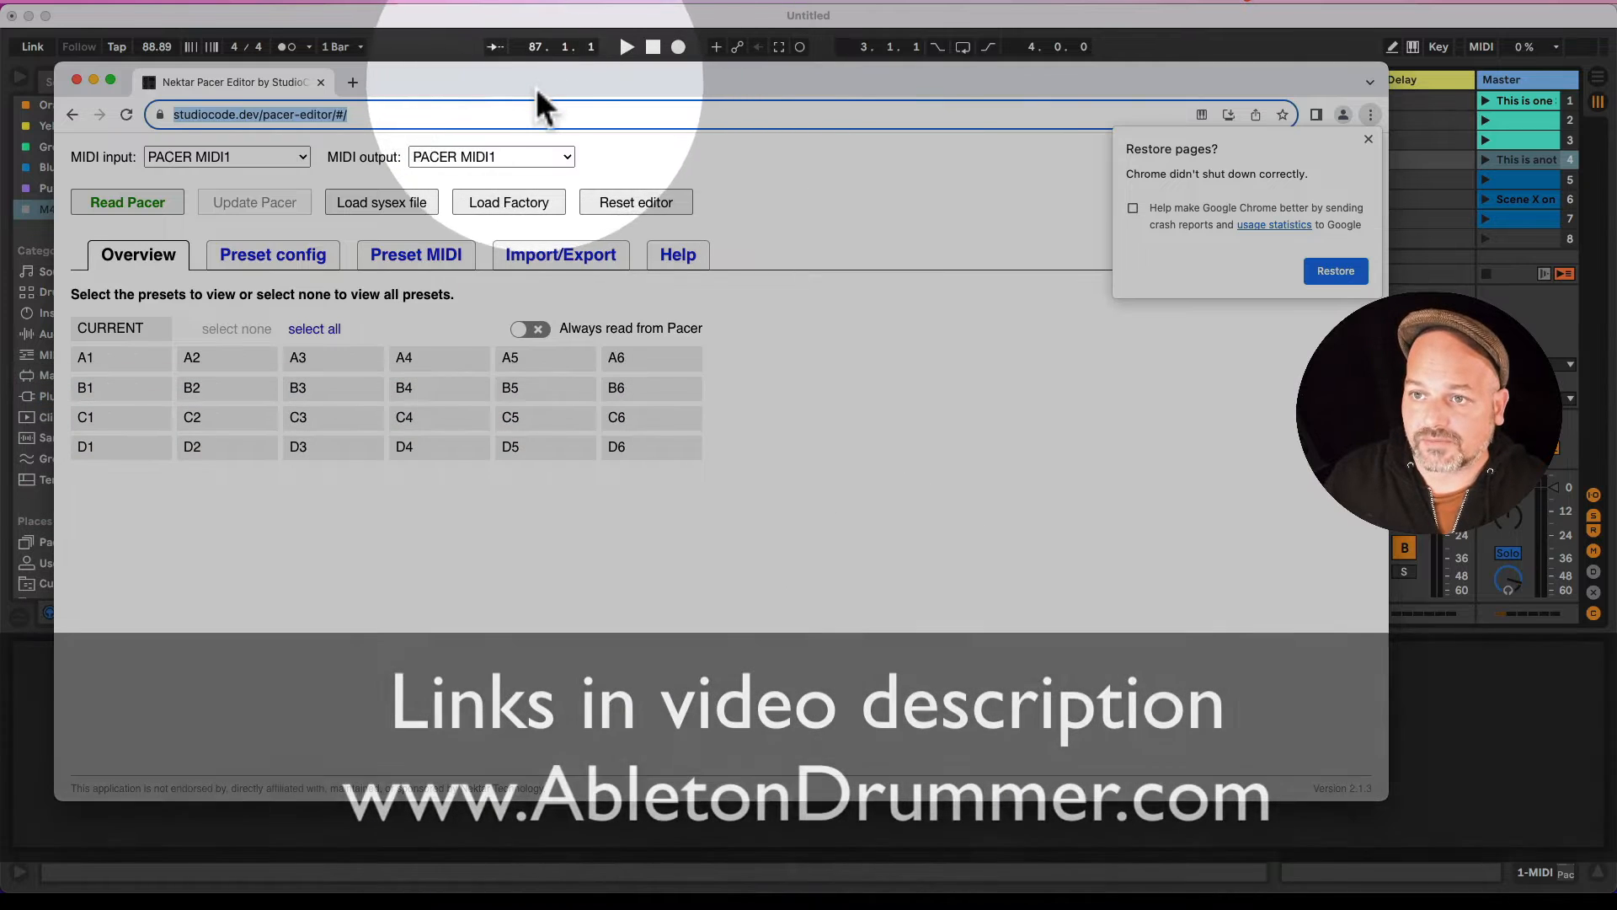
{"action": "left_click_drag", "start_coordinate": [536, 88], "coordinate": [473, 37]}
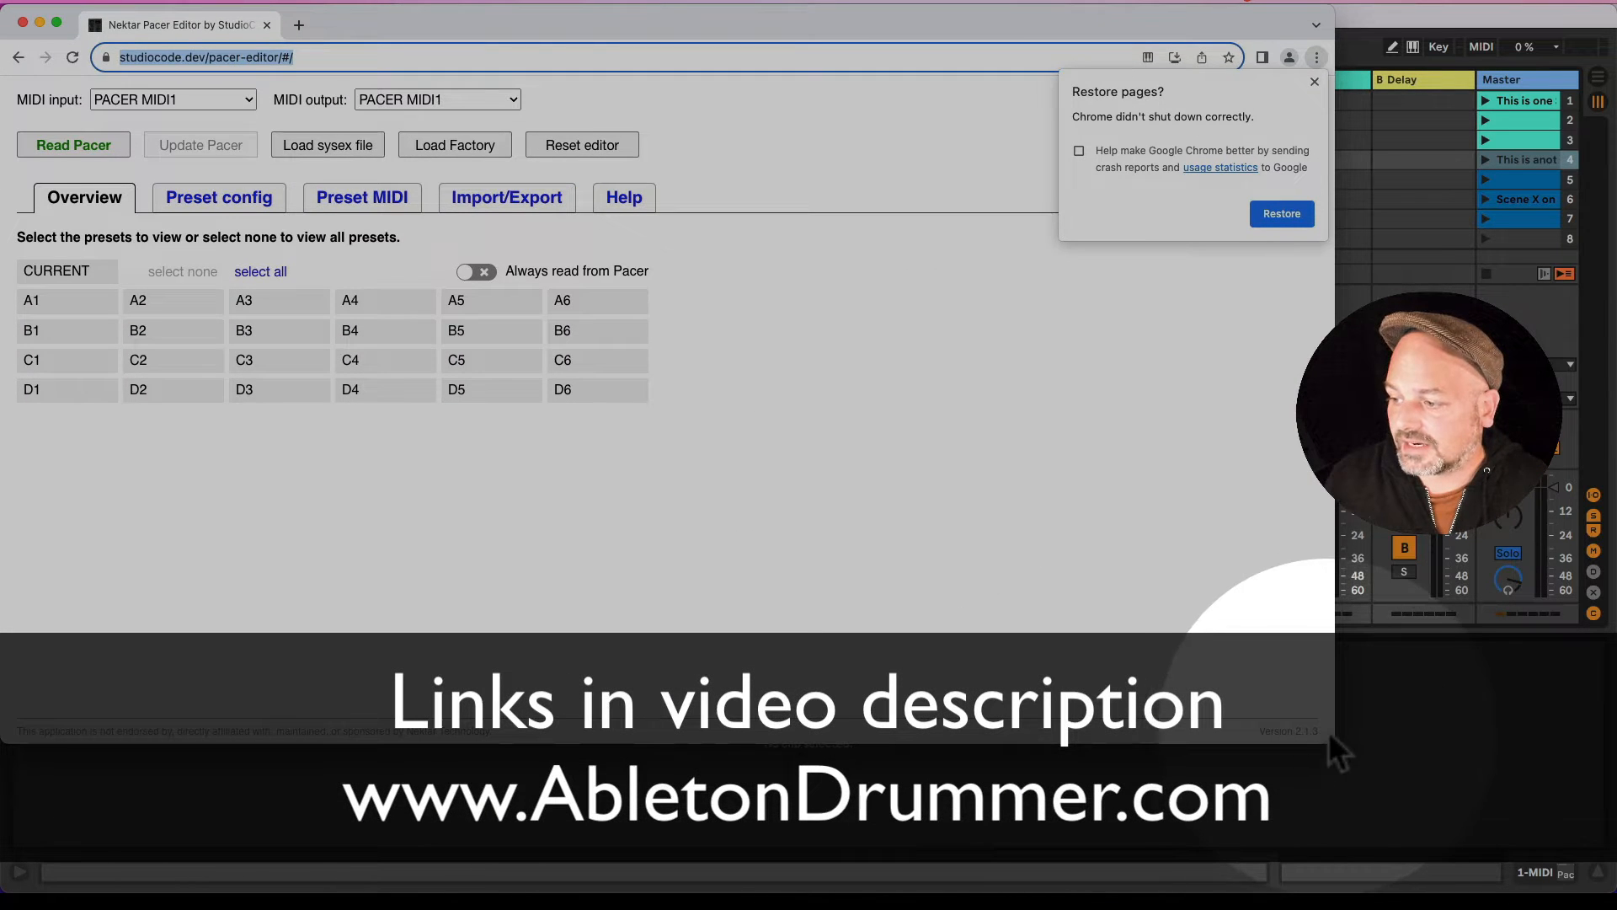
{"action": "left_click_drag", "start_coordinate": [1331, 741], "coordinate": [1613, 891]}
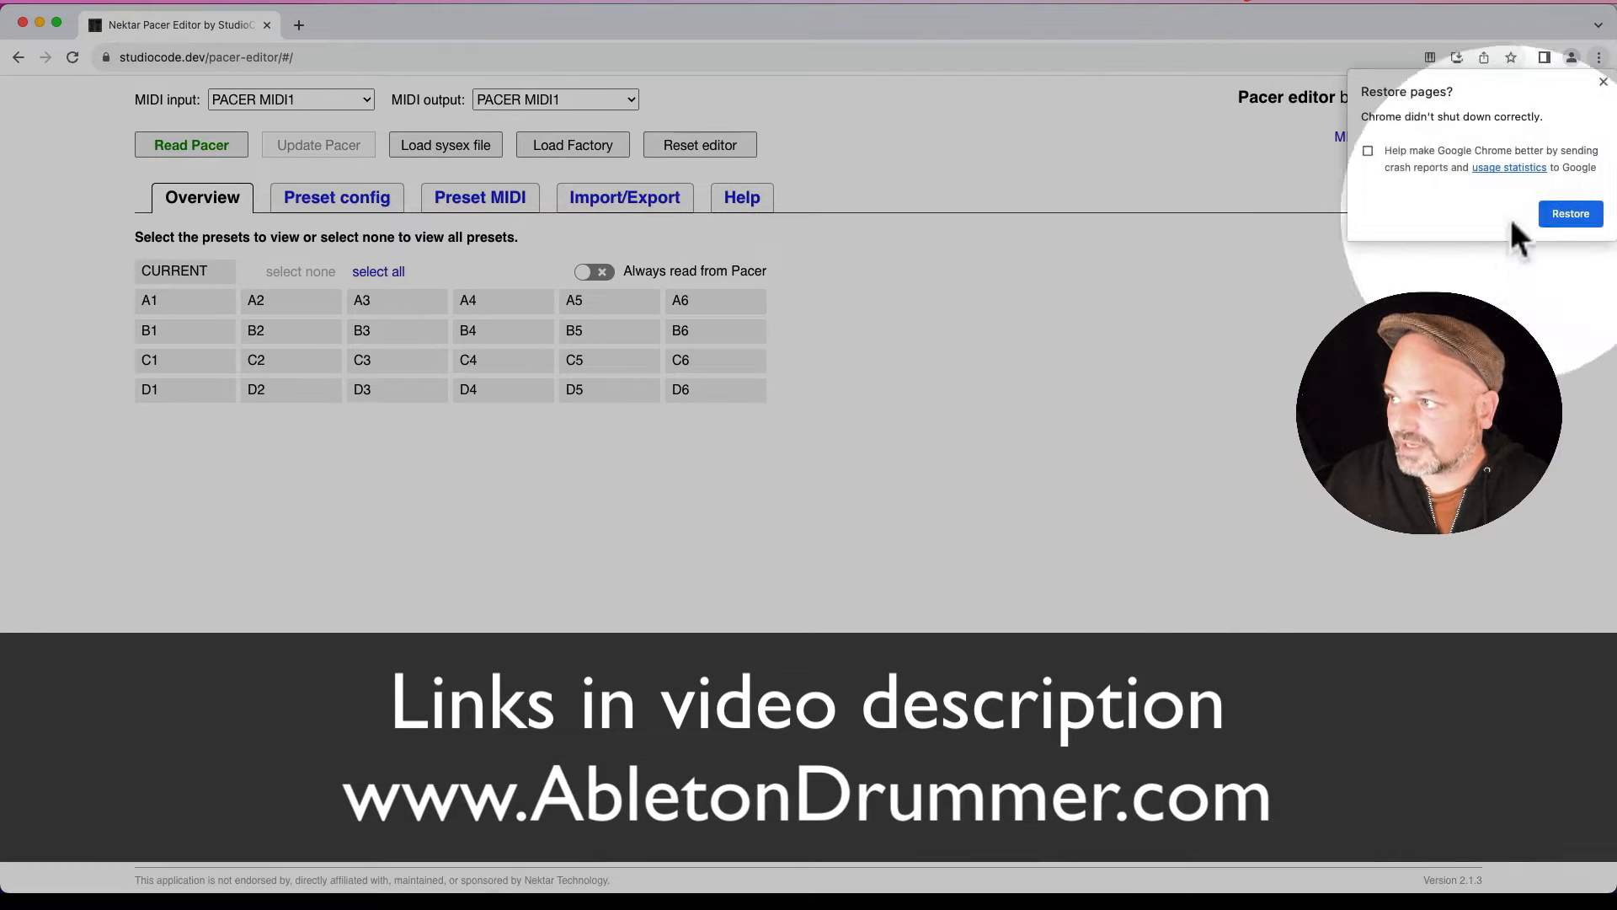
{"action": "left_click", "coordinate": [1603, 82]}
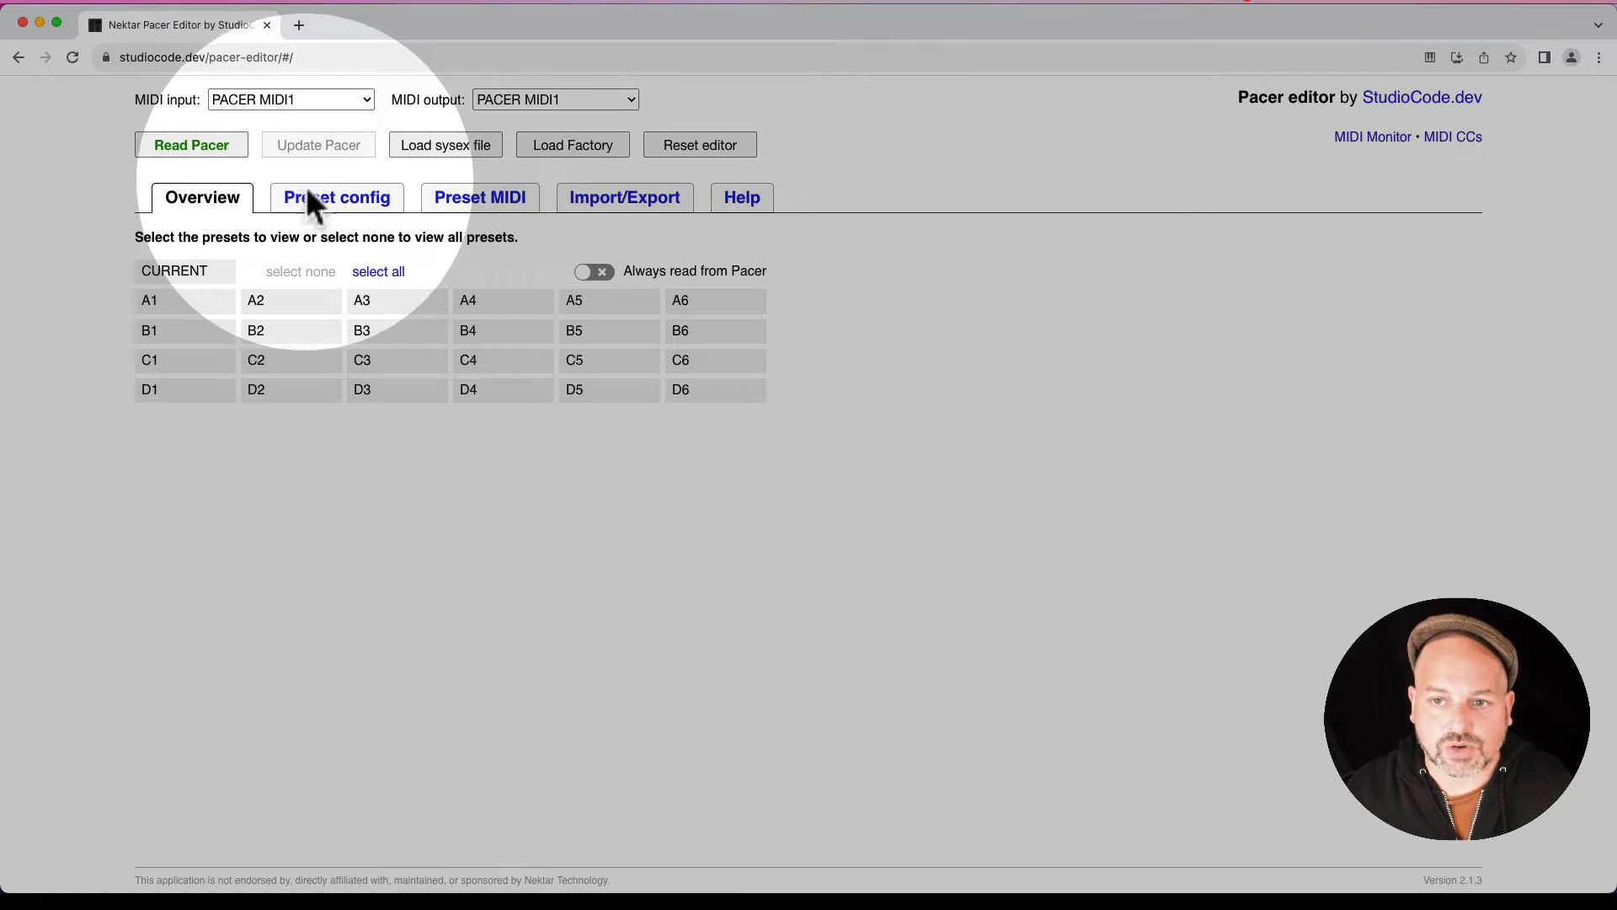
Step: Load presets A1 and A2 from the Pacer to view their control assignments, leaving only A1 selected
{"action": "left_click", "coordinate": [190, 314]}
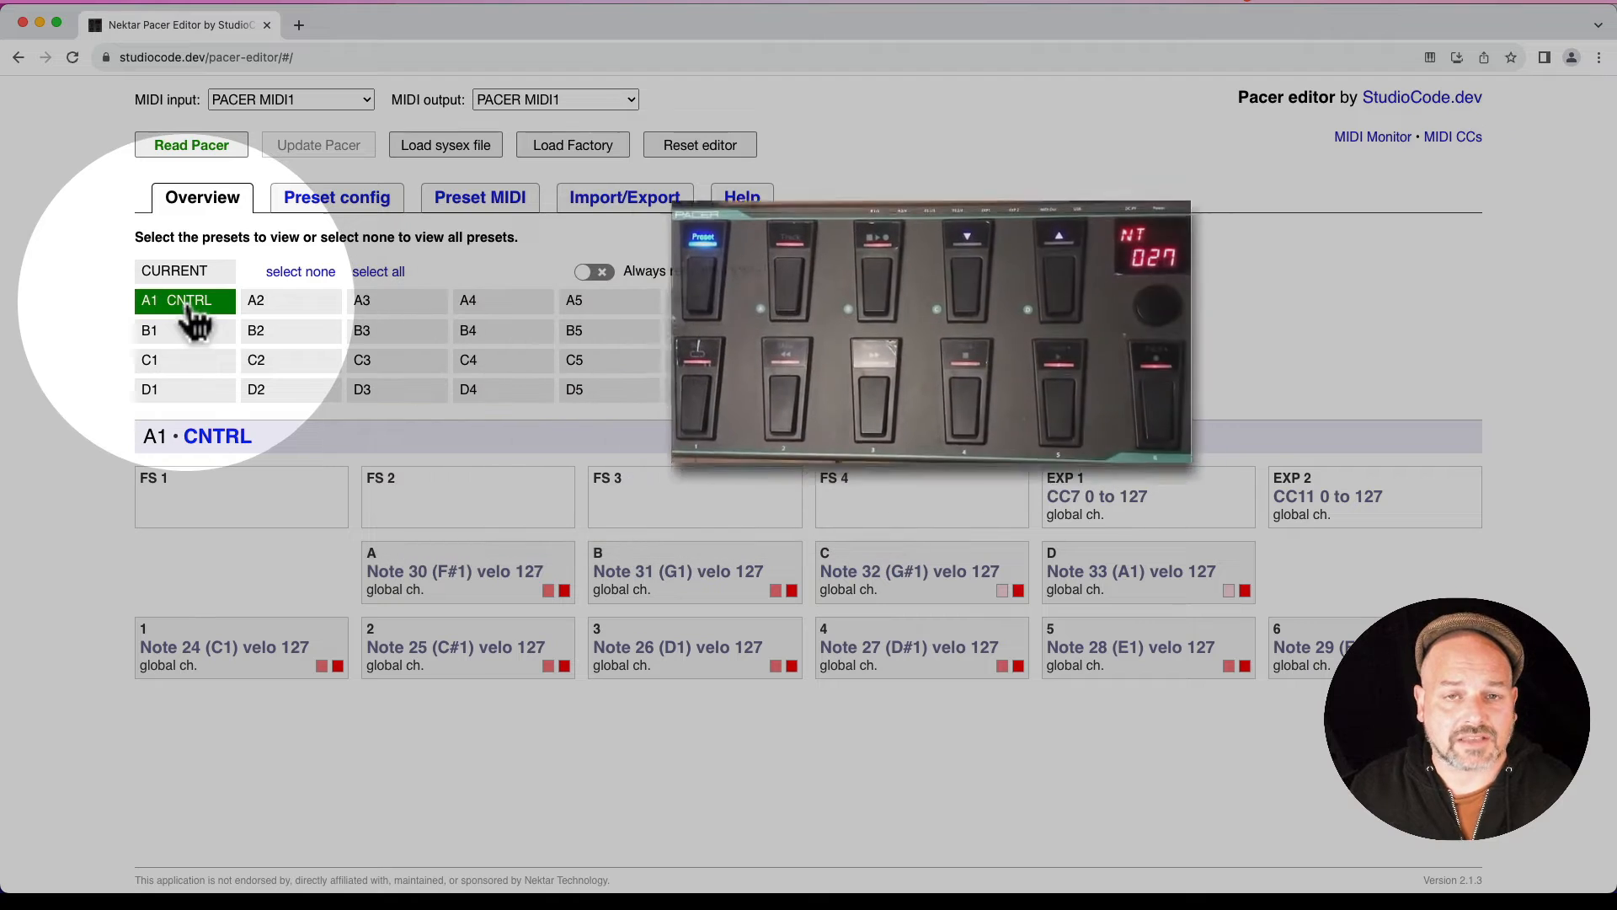
{"action": "left_click", "coordinate": [288, 312]}
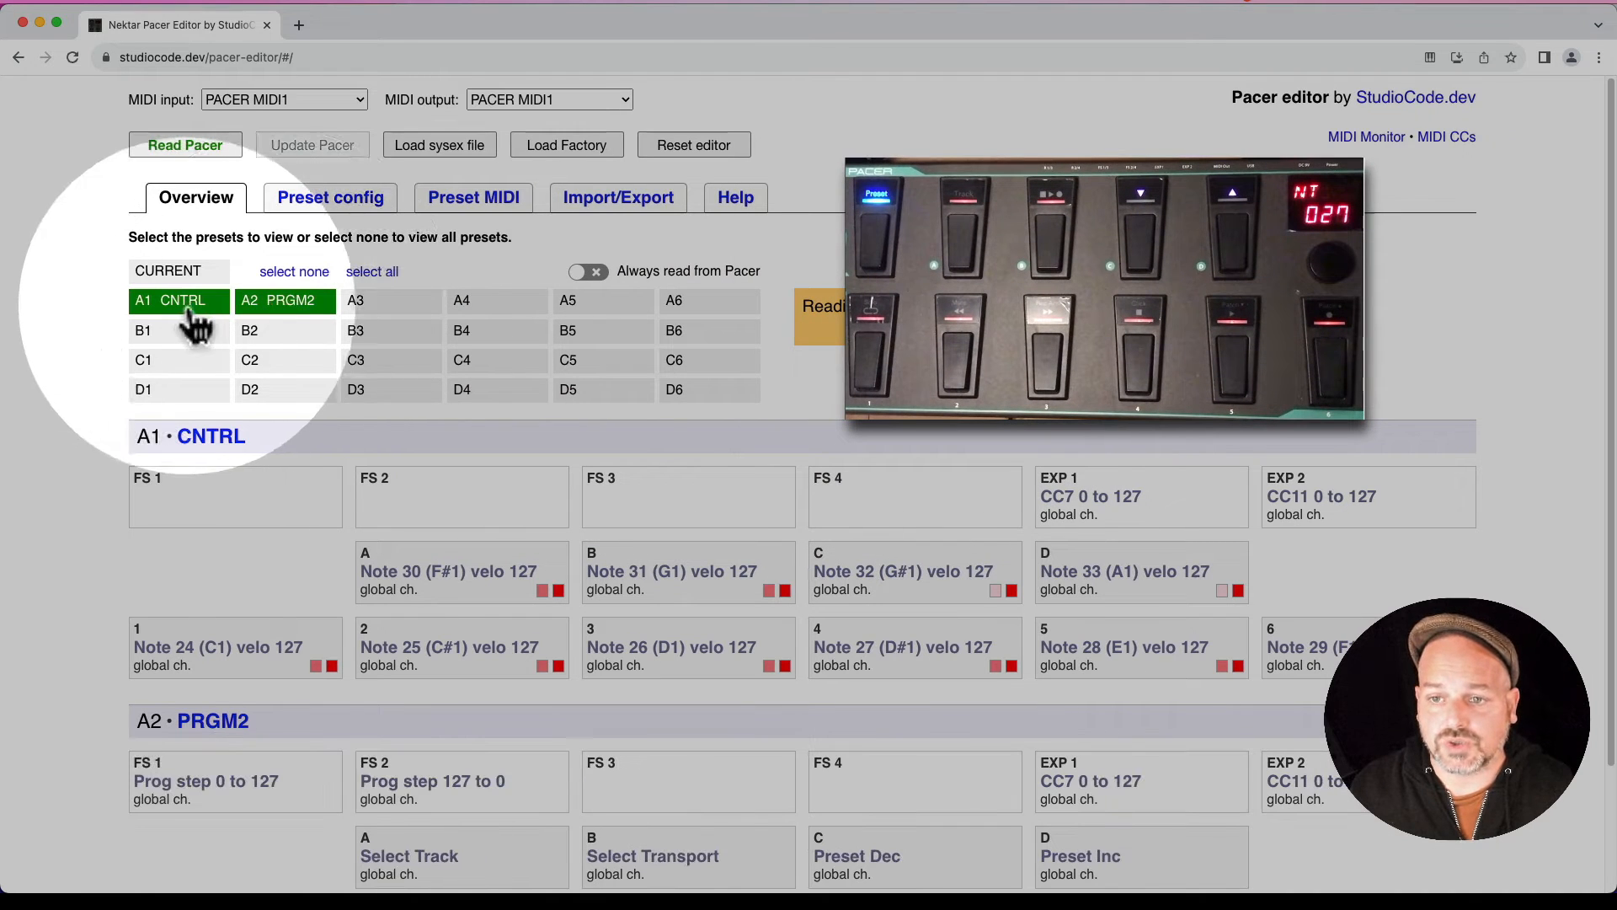
{"action": "scroll", "coordinate": [303, 433], "scroll_direction": "down", "scroll_amount": 3}
{"action": "left_click", "coordinate": [185, 168]}
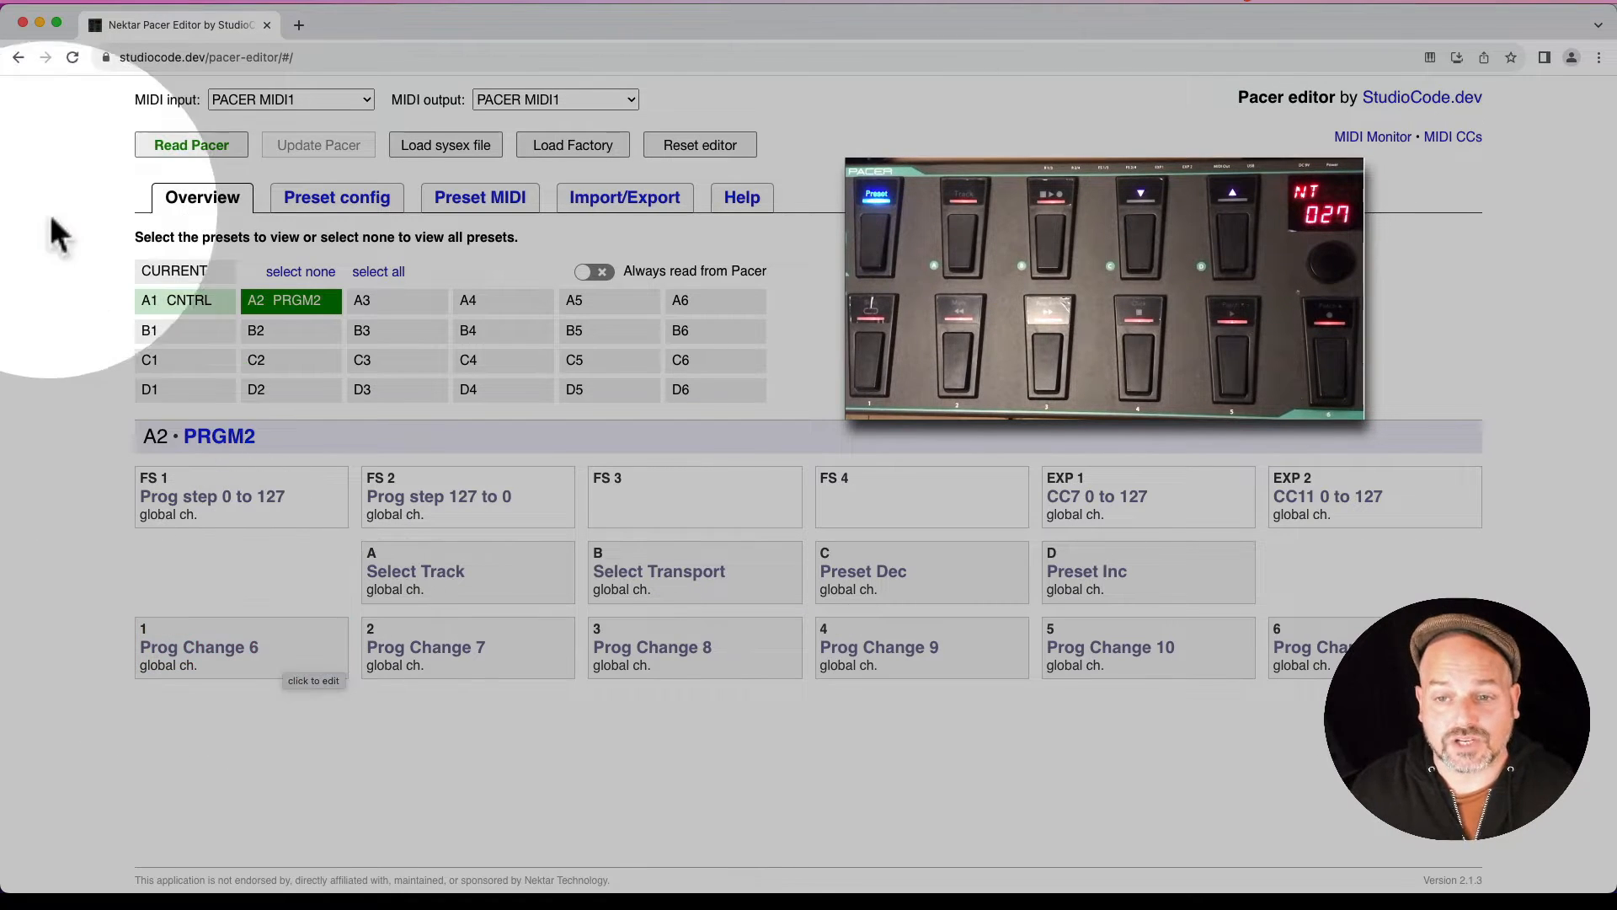
{"action": "left_click", "coordinate": [193, 311]}
{"action": "left_click", "coordinate": [300, 314]}
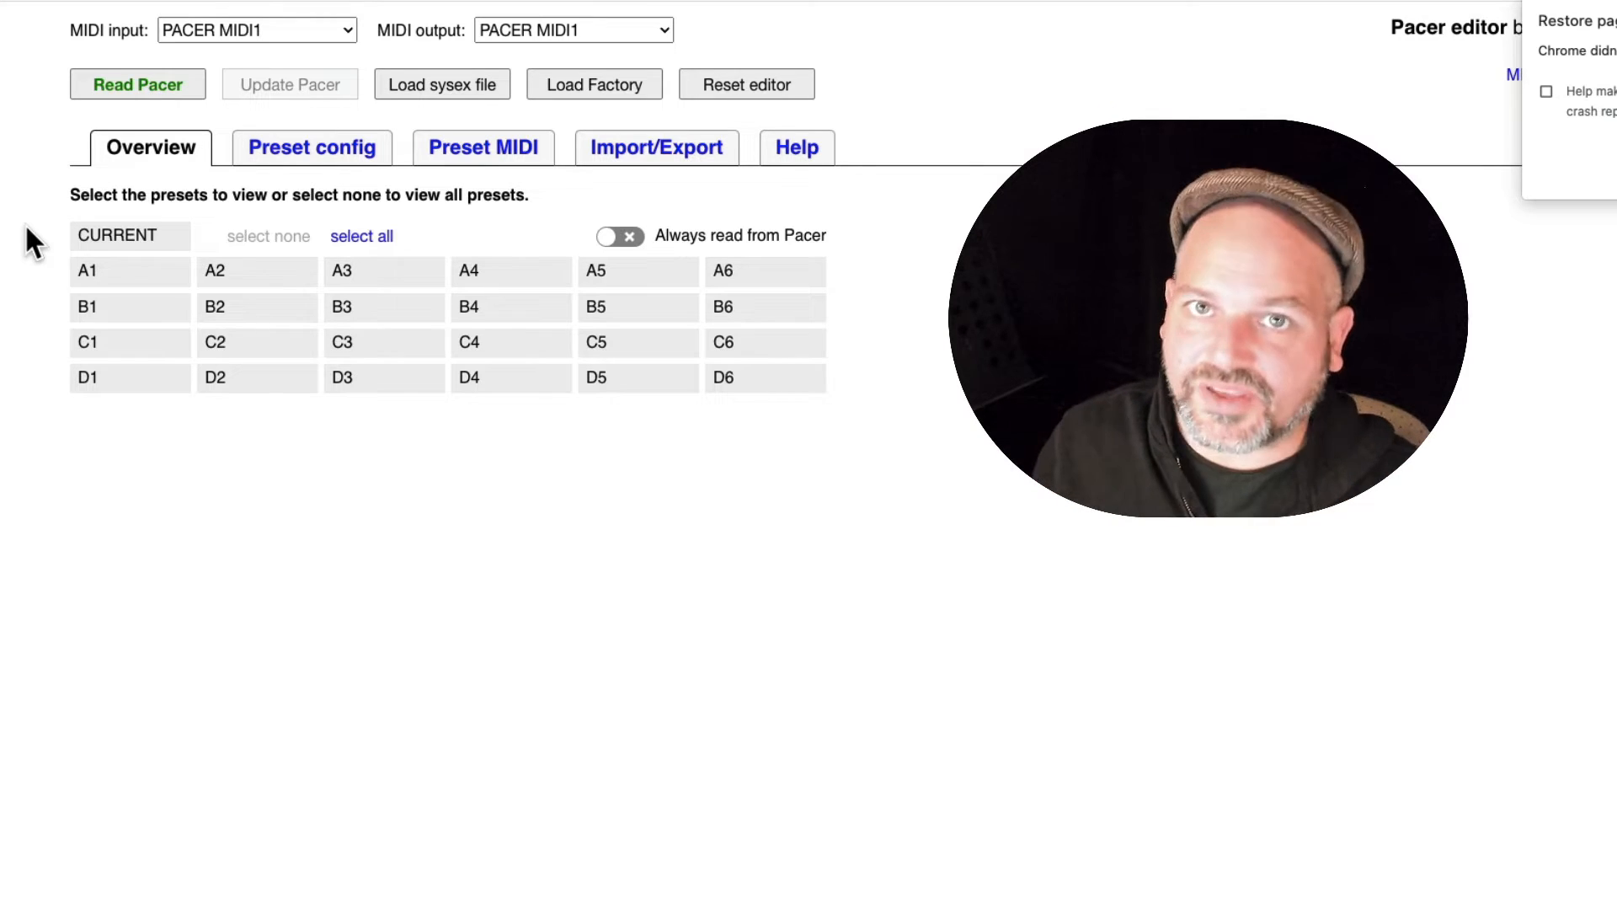
{"action": "left_click", "coordinate": [103, 278]}
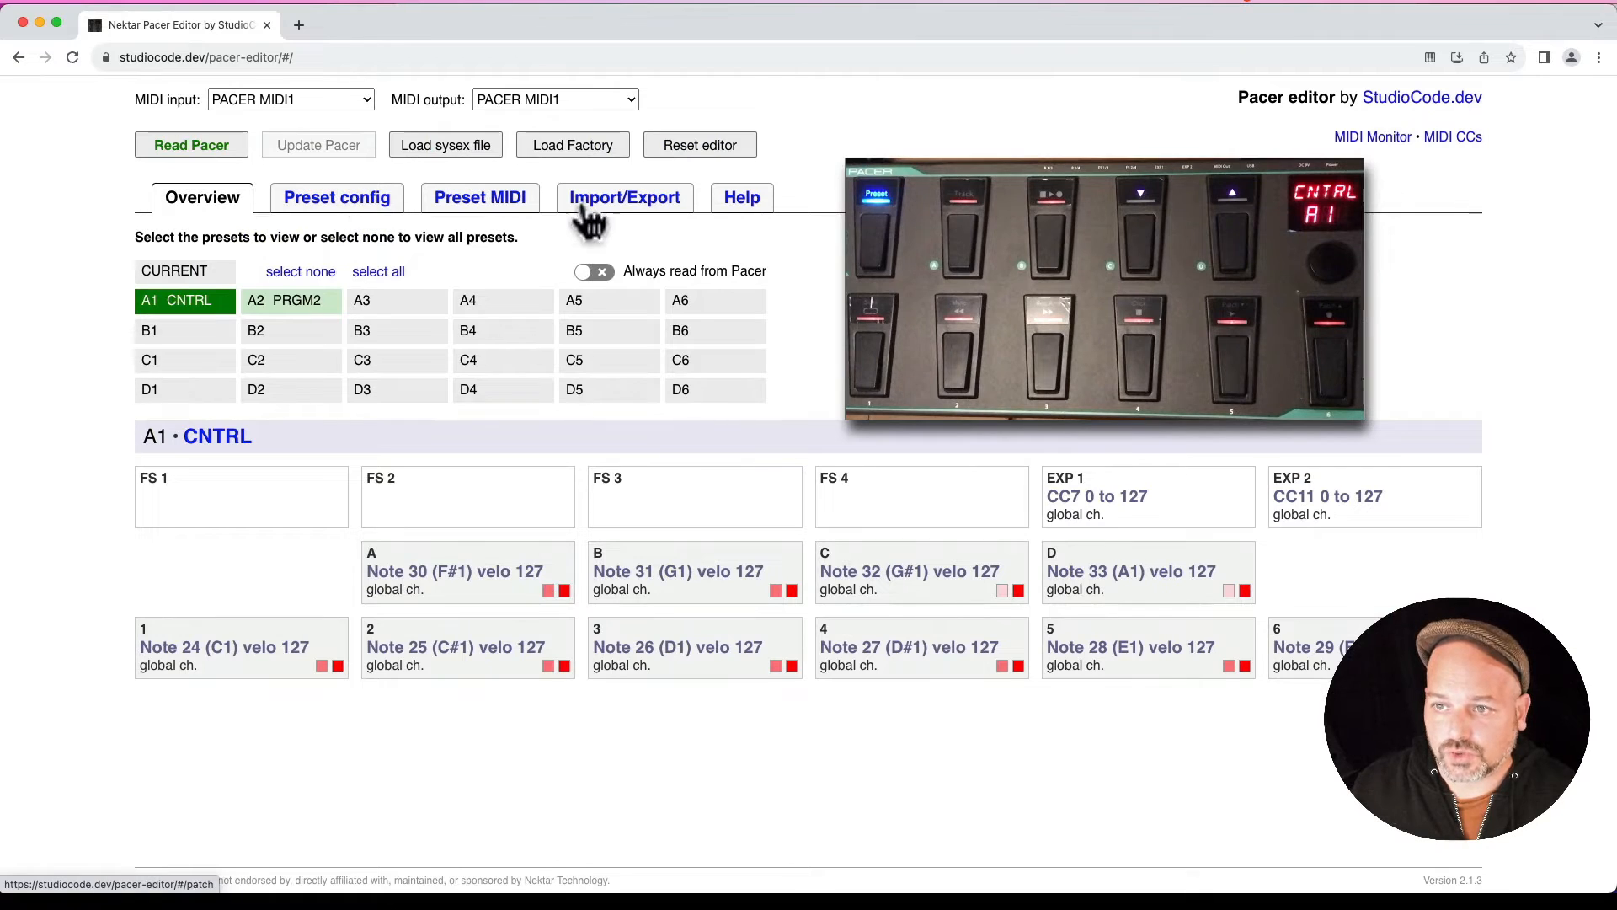
Step: Import the patch file pacer-patch.2023-08-29-140410.syx and send preset A1 to the Pacer
{"action": "left_click", "coordinate": [614, 213]}
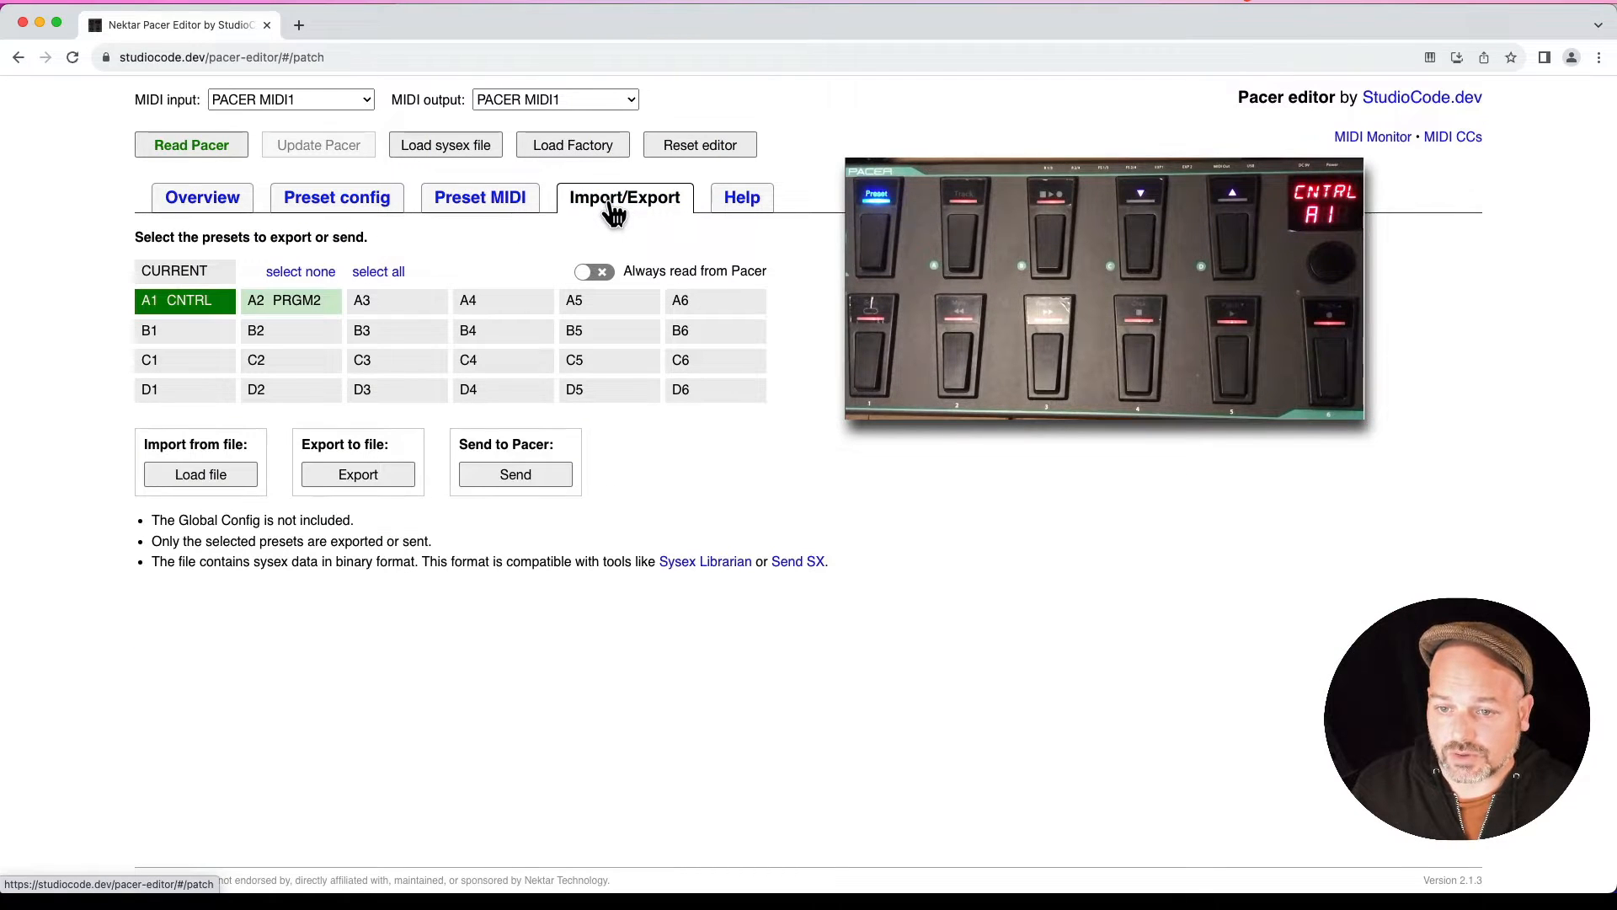
{"action": "left_click", "coordinate": [202, 476]}
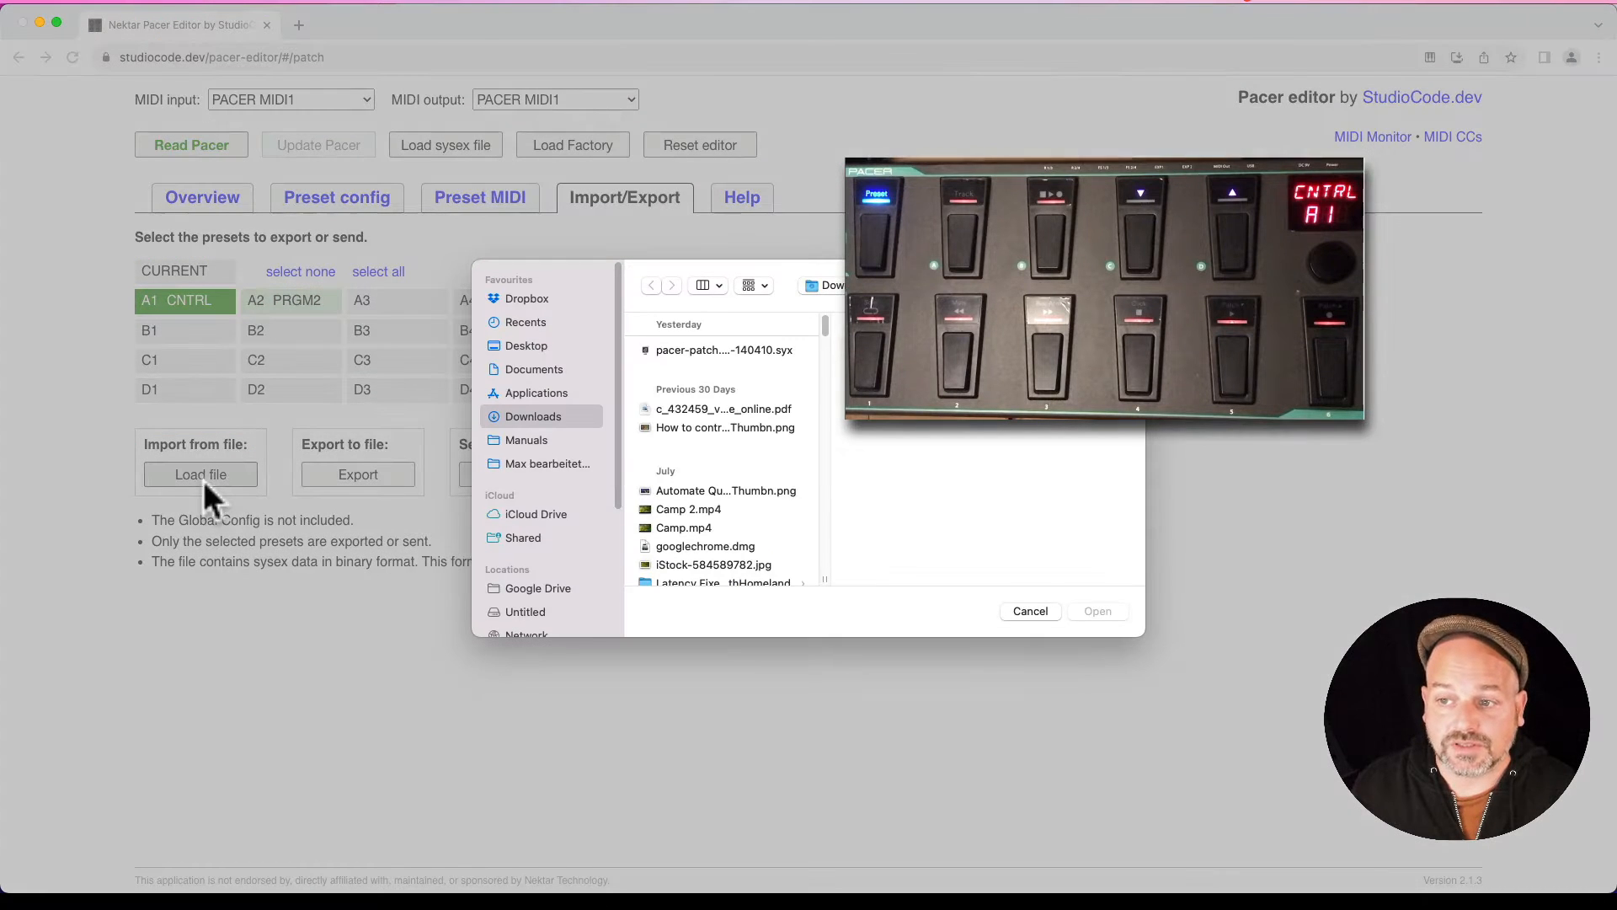
{"action": "left_click", "coordinate": [700, 347]}
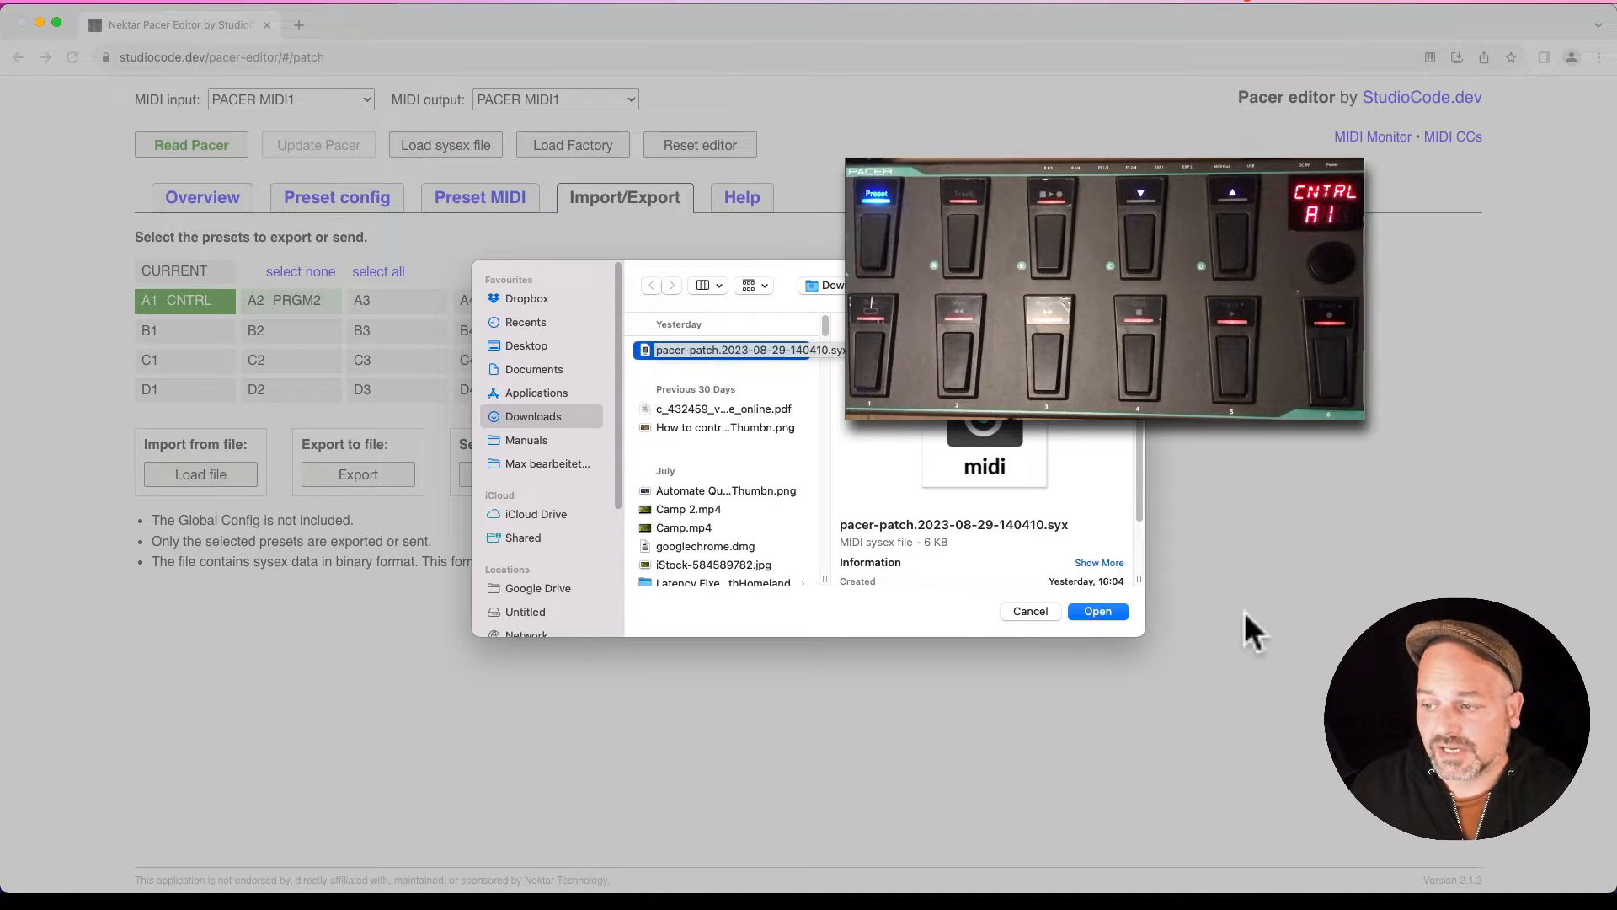
{"action": "left_click", "coordinate": [1108, 612]}
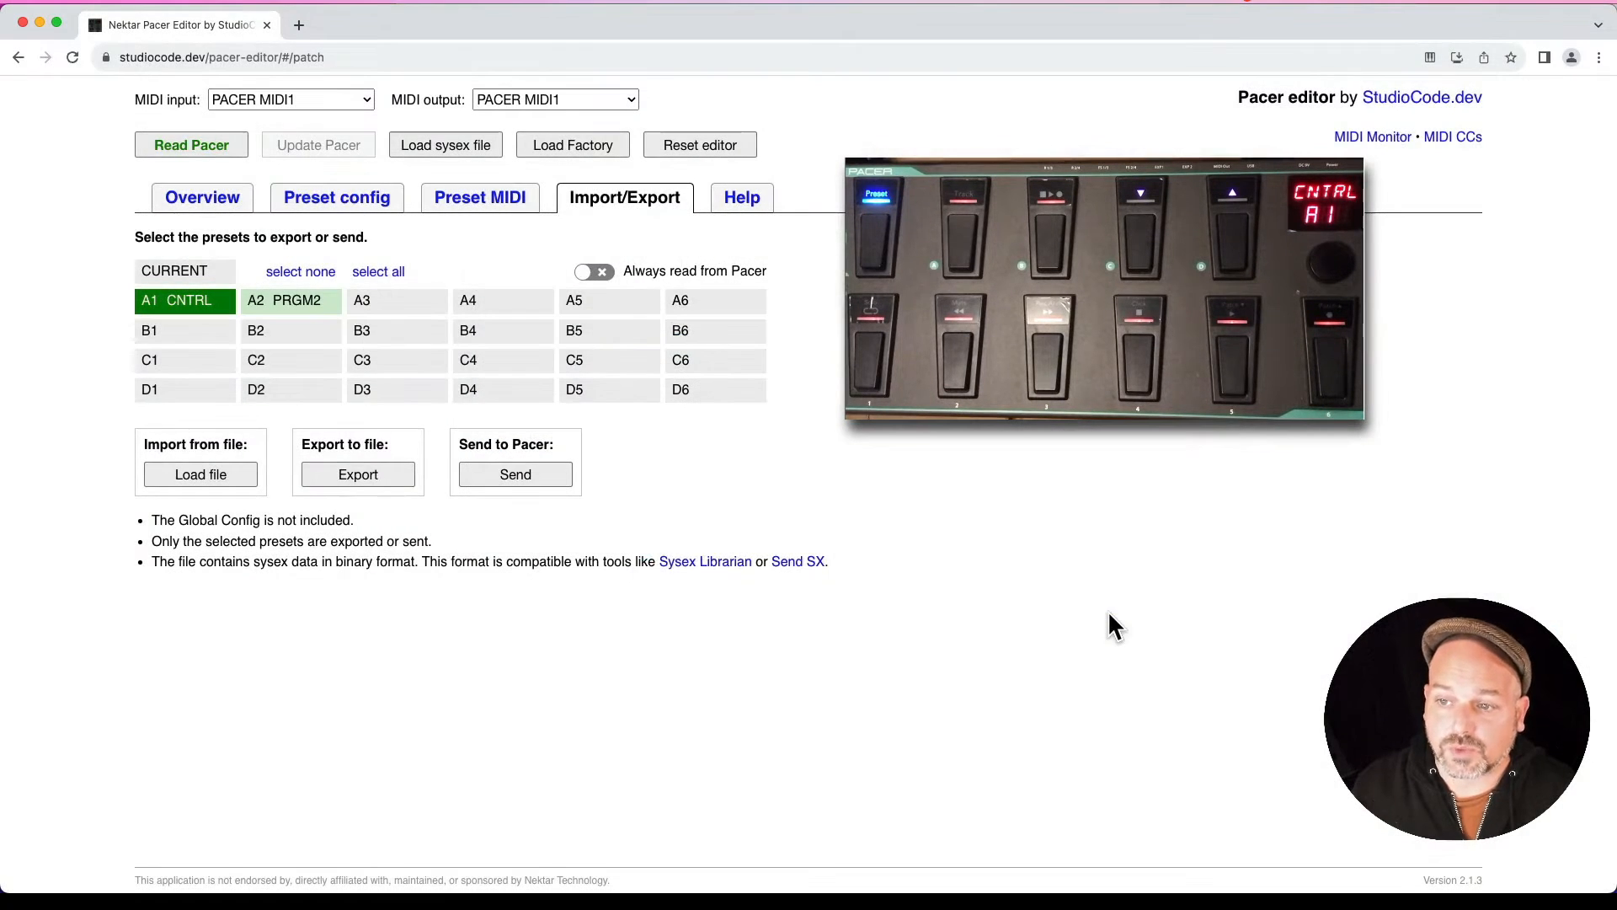
{"action": "left_click", "coordinate": [515, 475]}
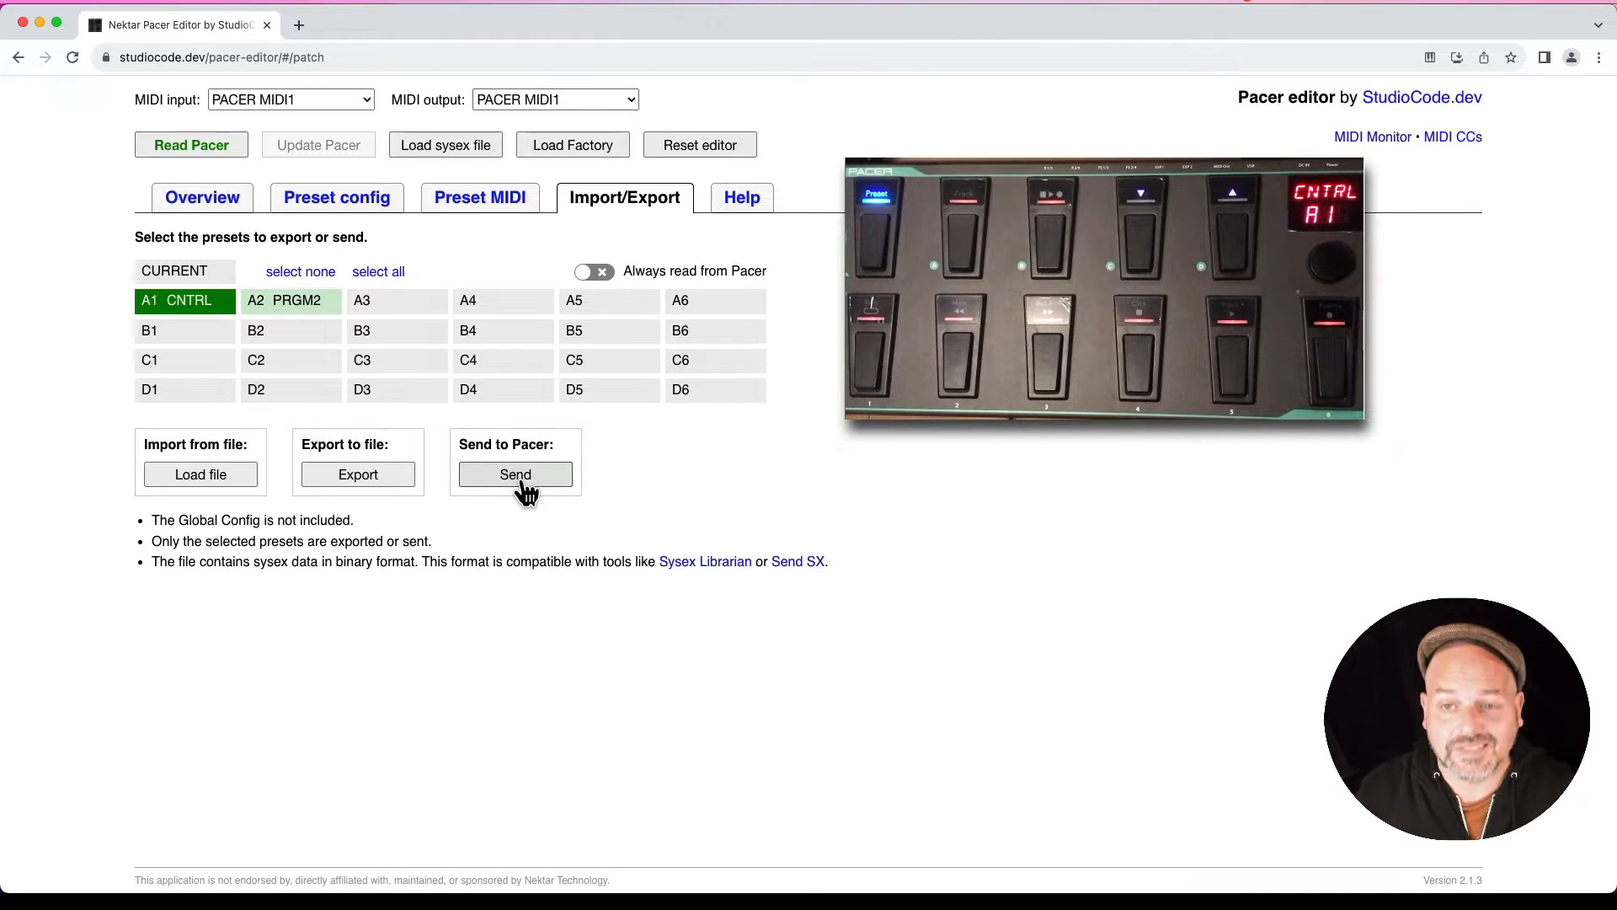
Step: Open the settings of stompswitch 1 in preset A1 and examine its control mode options and step assignments
{"action": "left_click", "coordinate": [182, 308]}
{"action": "left_click", "coordinate": [182, 308]}
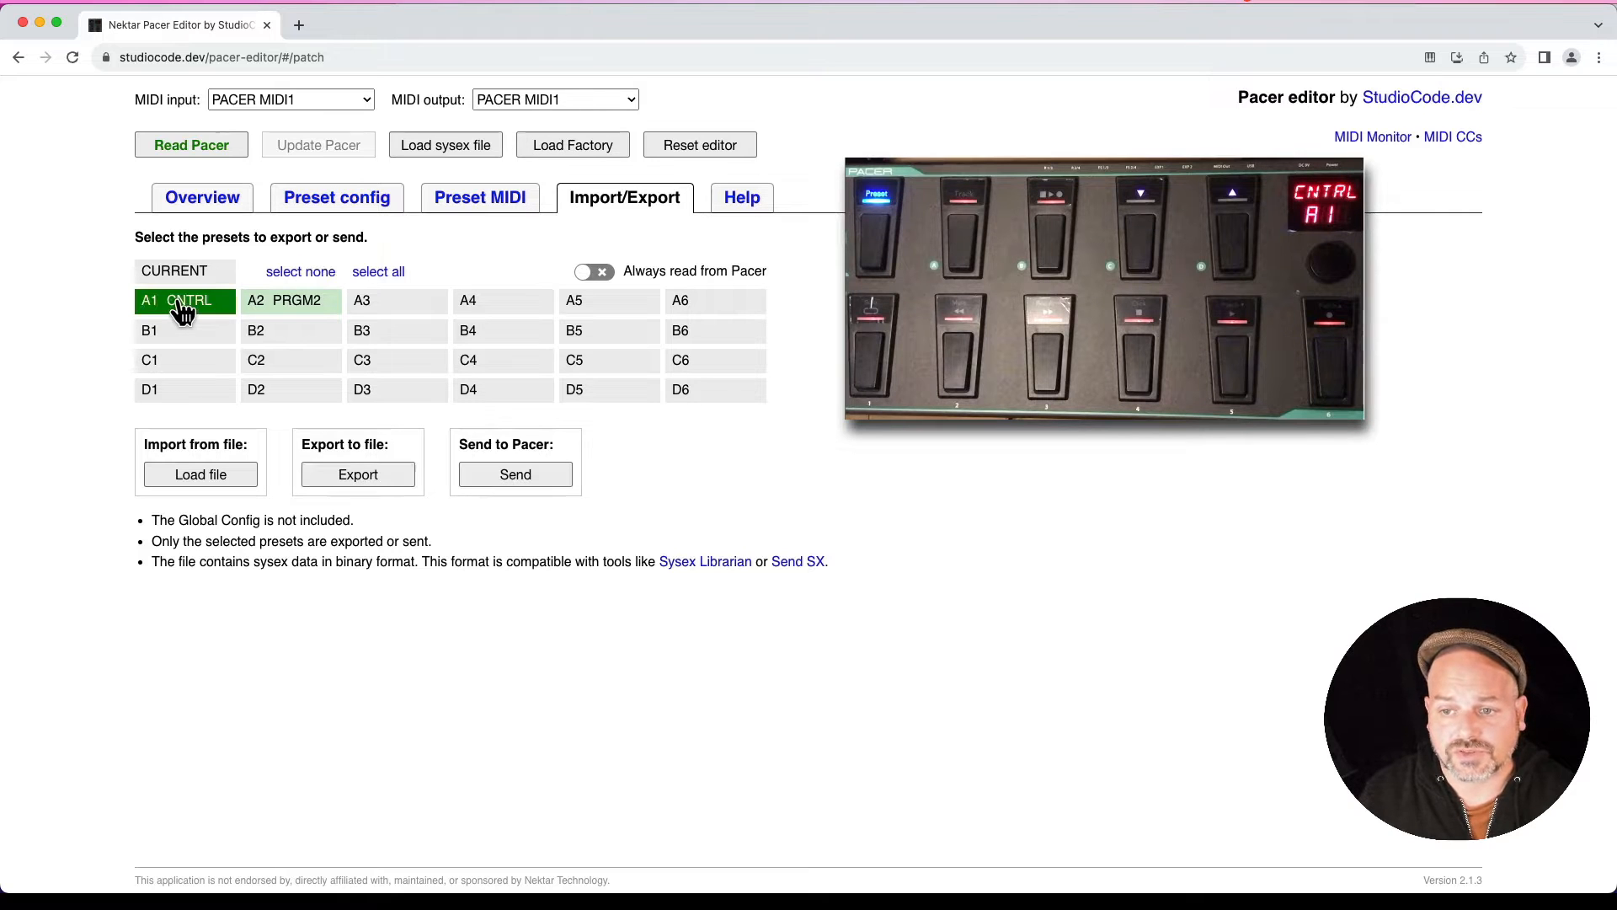
{"action": "left_click", "coordinate": [209, 214]}
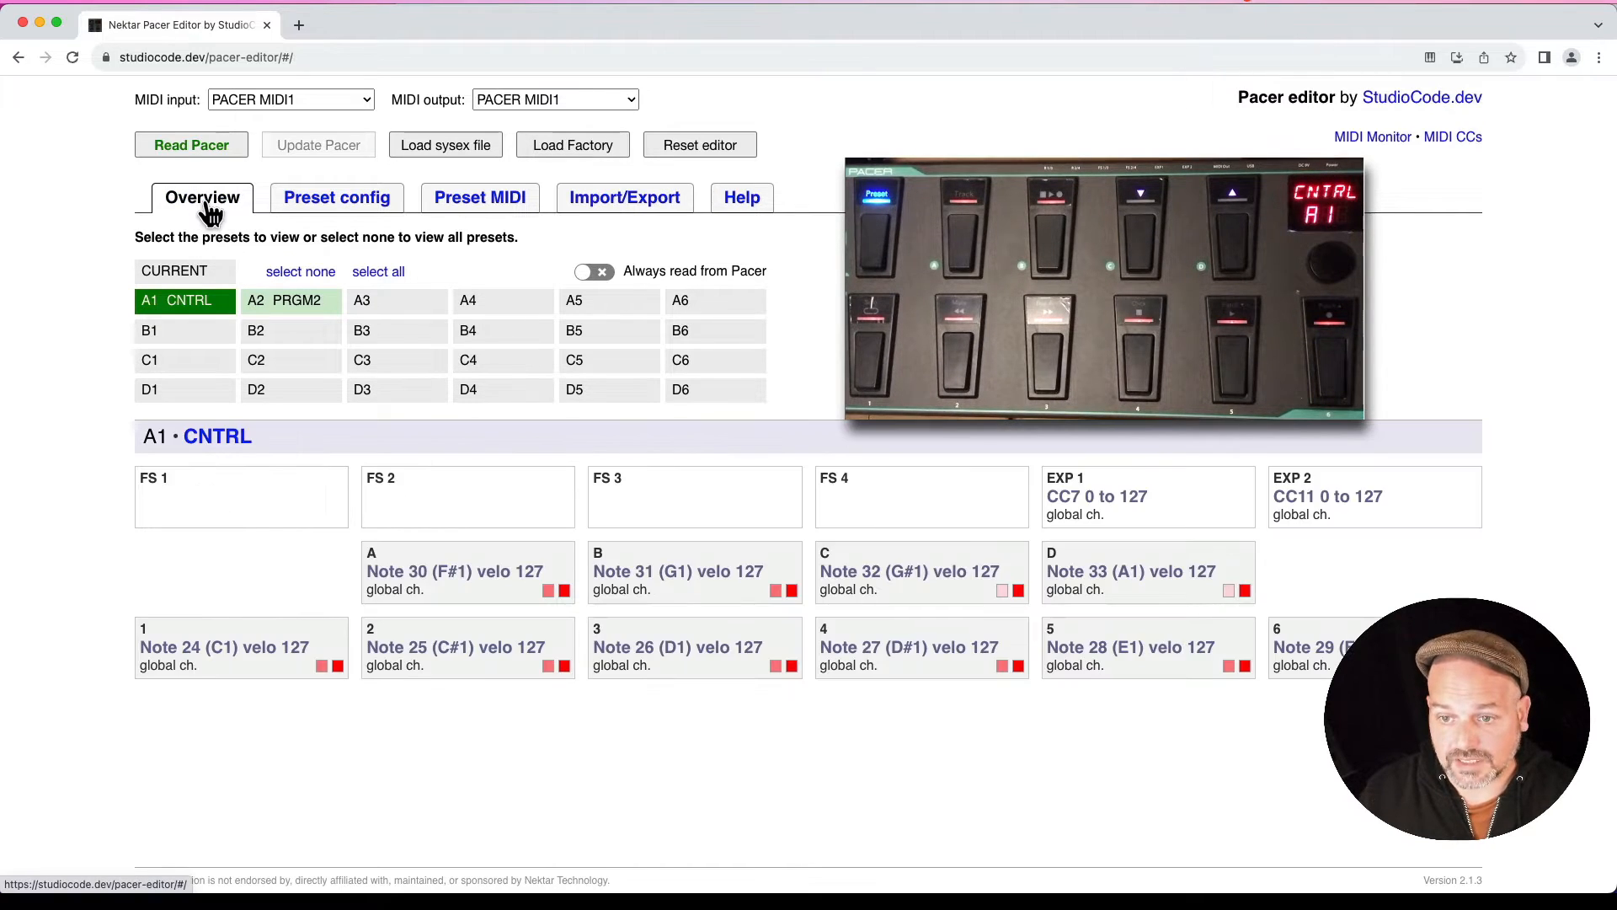
{"action": "left_click", "coordinate": [252, 657]}
{"action": "scroll", "coordinate": [273, 724], "scroll_direction": "down", "scroll_amount": 5}
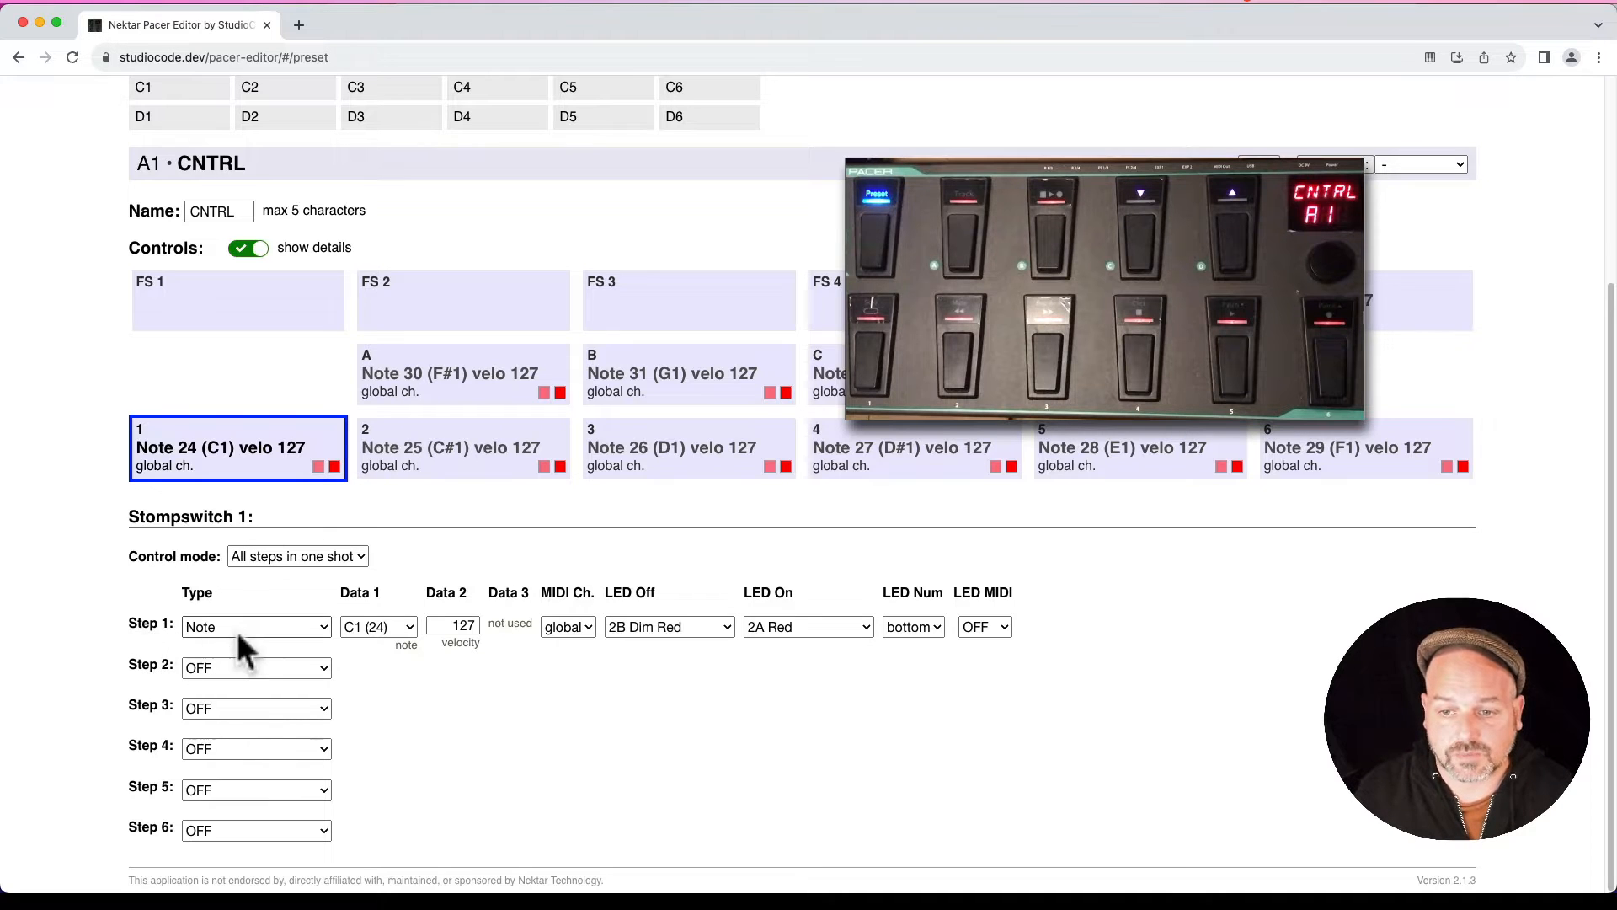
{"action": "left_click", "coordinate": [327, 559]}
{"action": "left_click", "coordinate": [328, 557]}
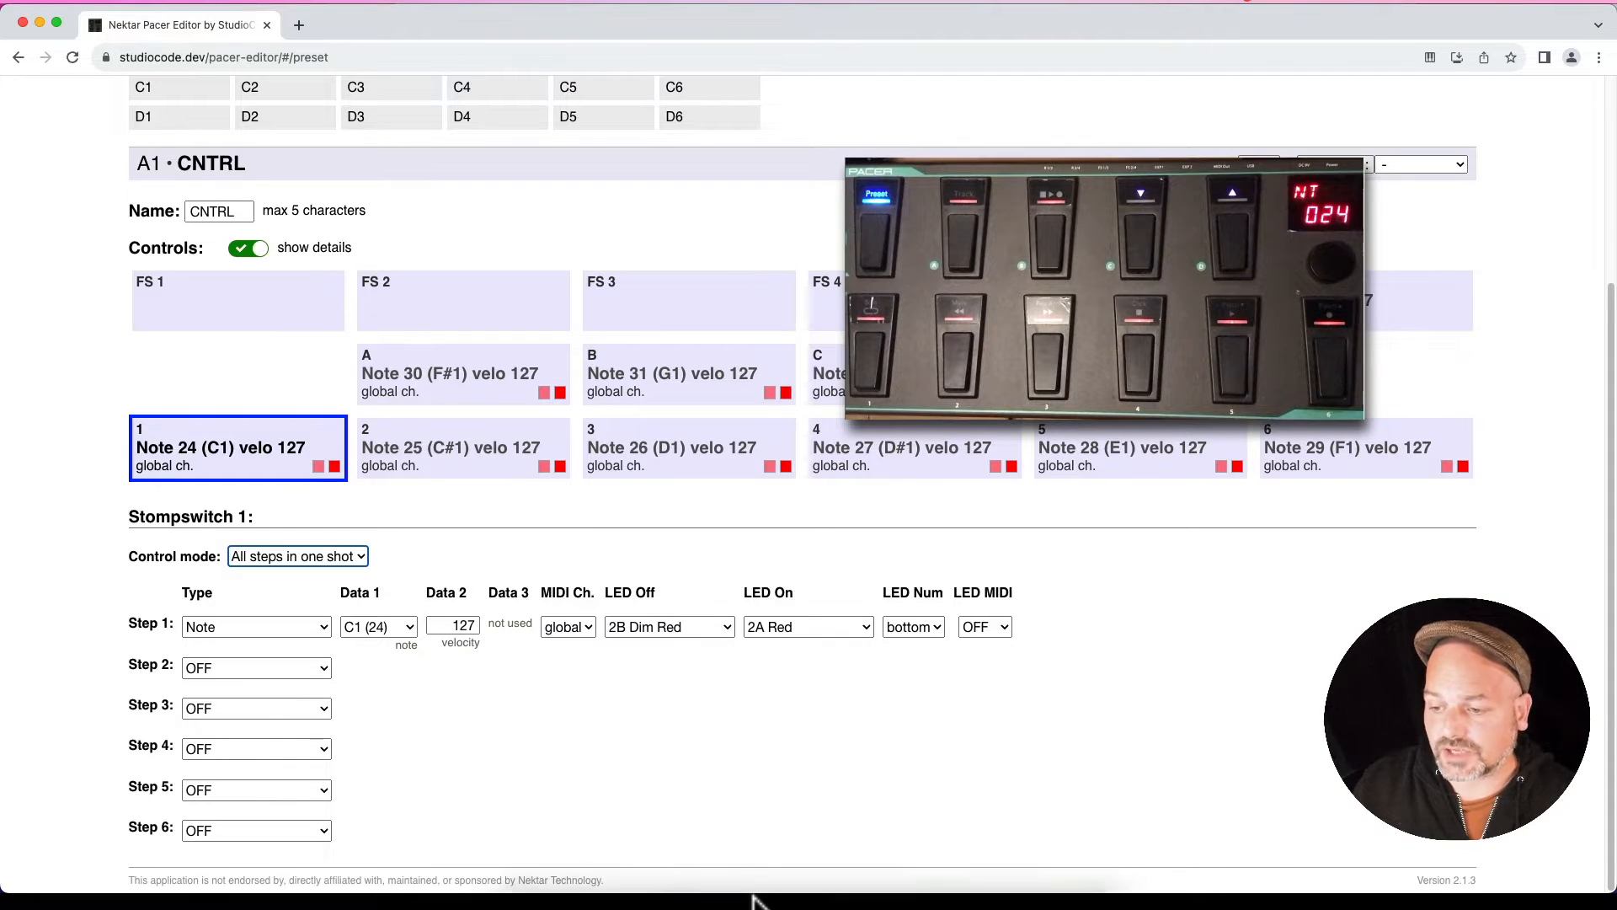
Step: Switch to Ableton Live and show the note-in map in the FootControl window
{"action": "left_click", "coordinate": [798, 864]}
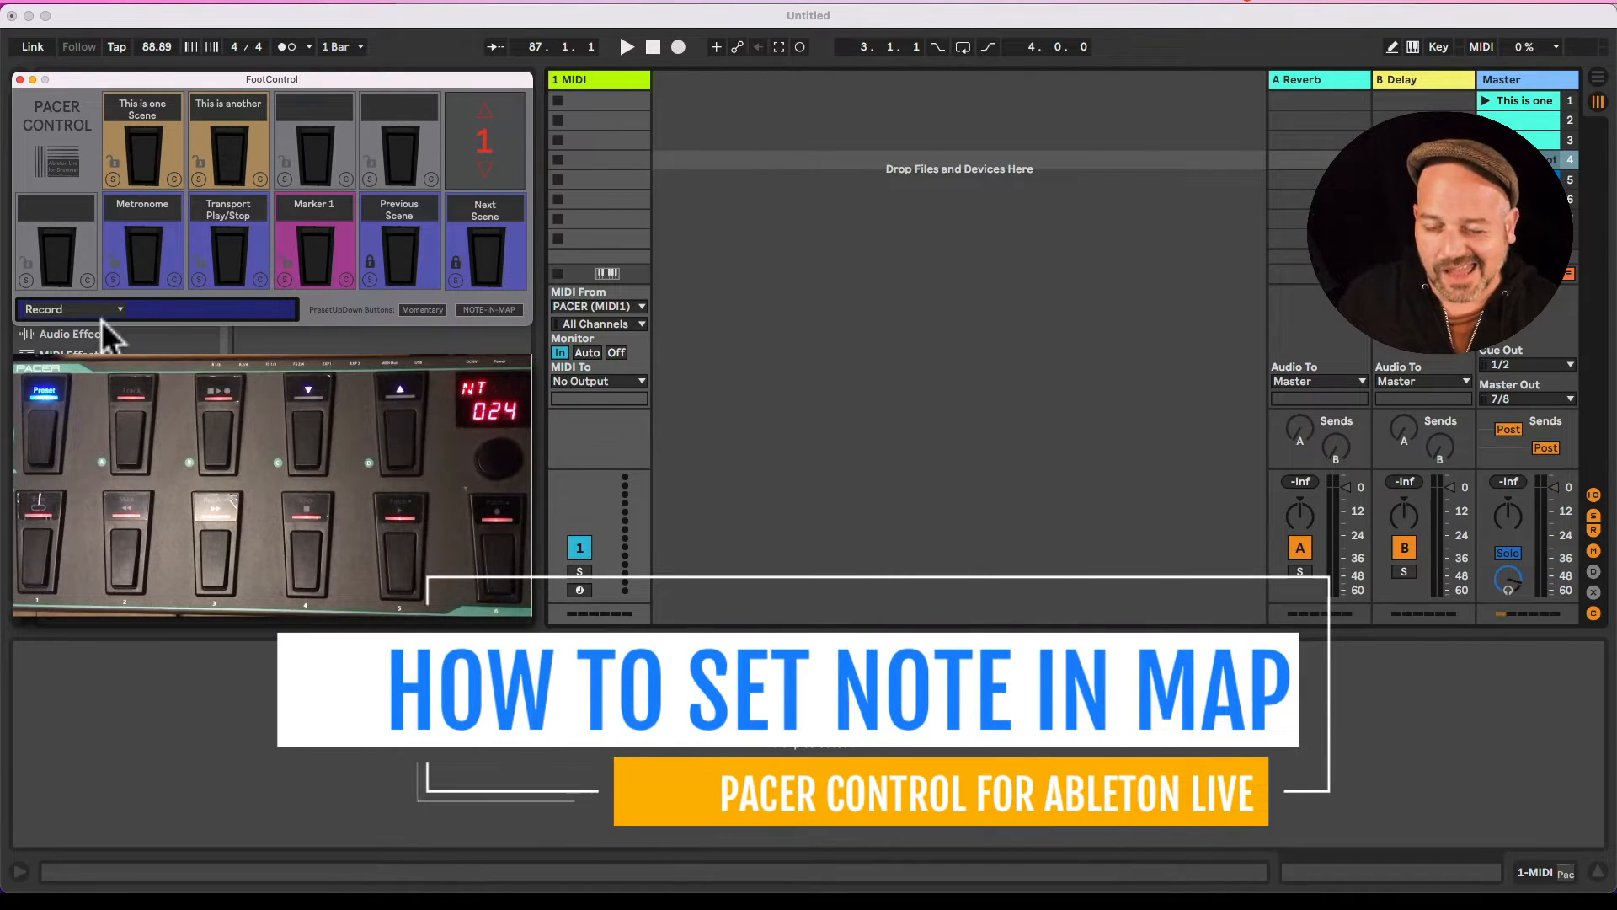
{"action": "left_click", "coordinate": [500, 313]}
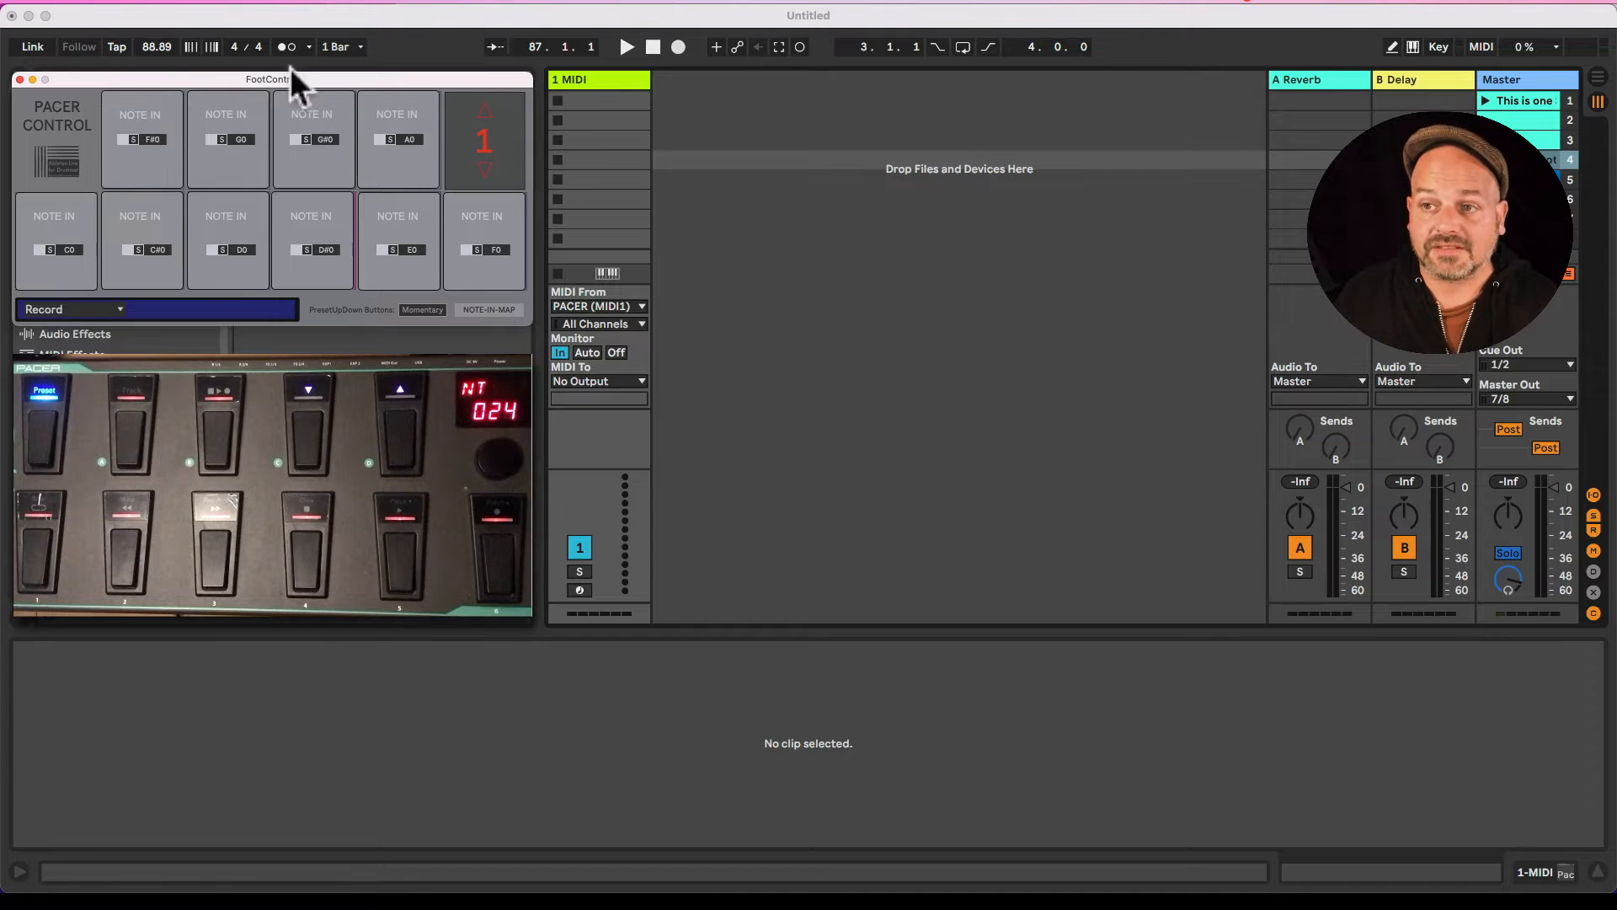
Step: Select the 1 MIDI track, close and reopen the FootControl window from the Pacer Controller device, and check its Position setting
{"action": "left_click", "coordinate": [588, 81]}
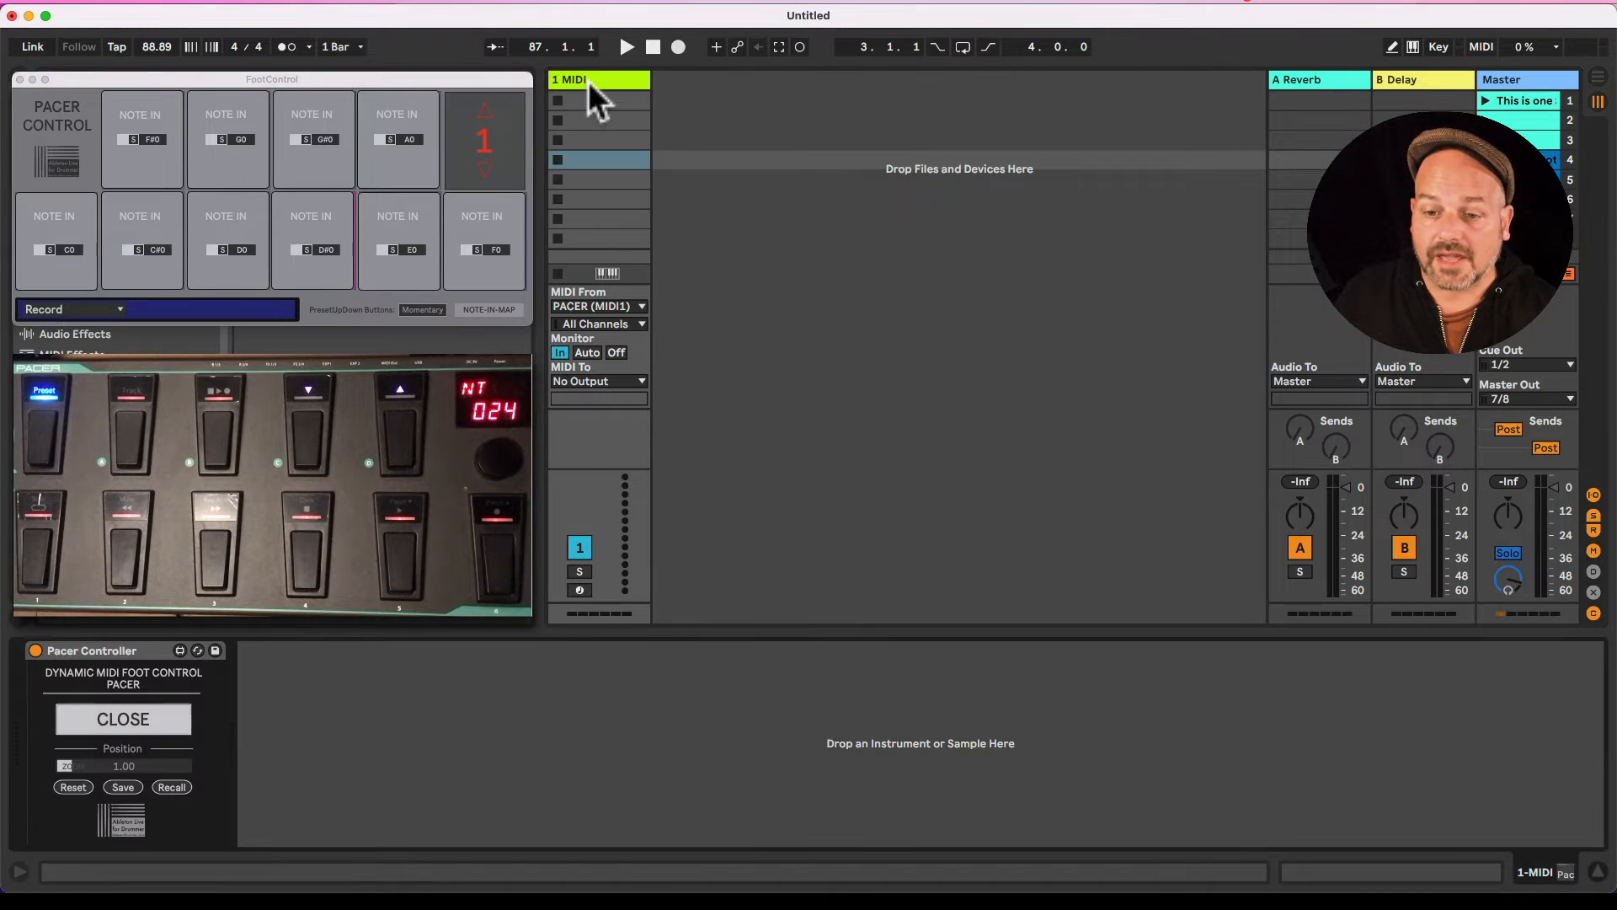
{"action": "left_click", "coordinate": [147, 719]}
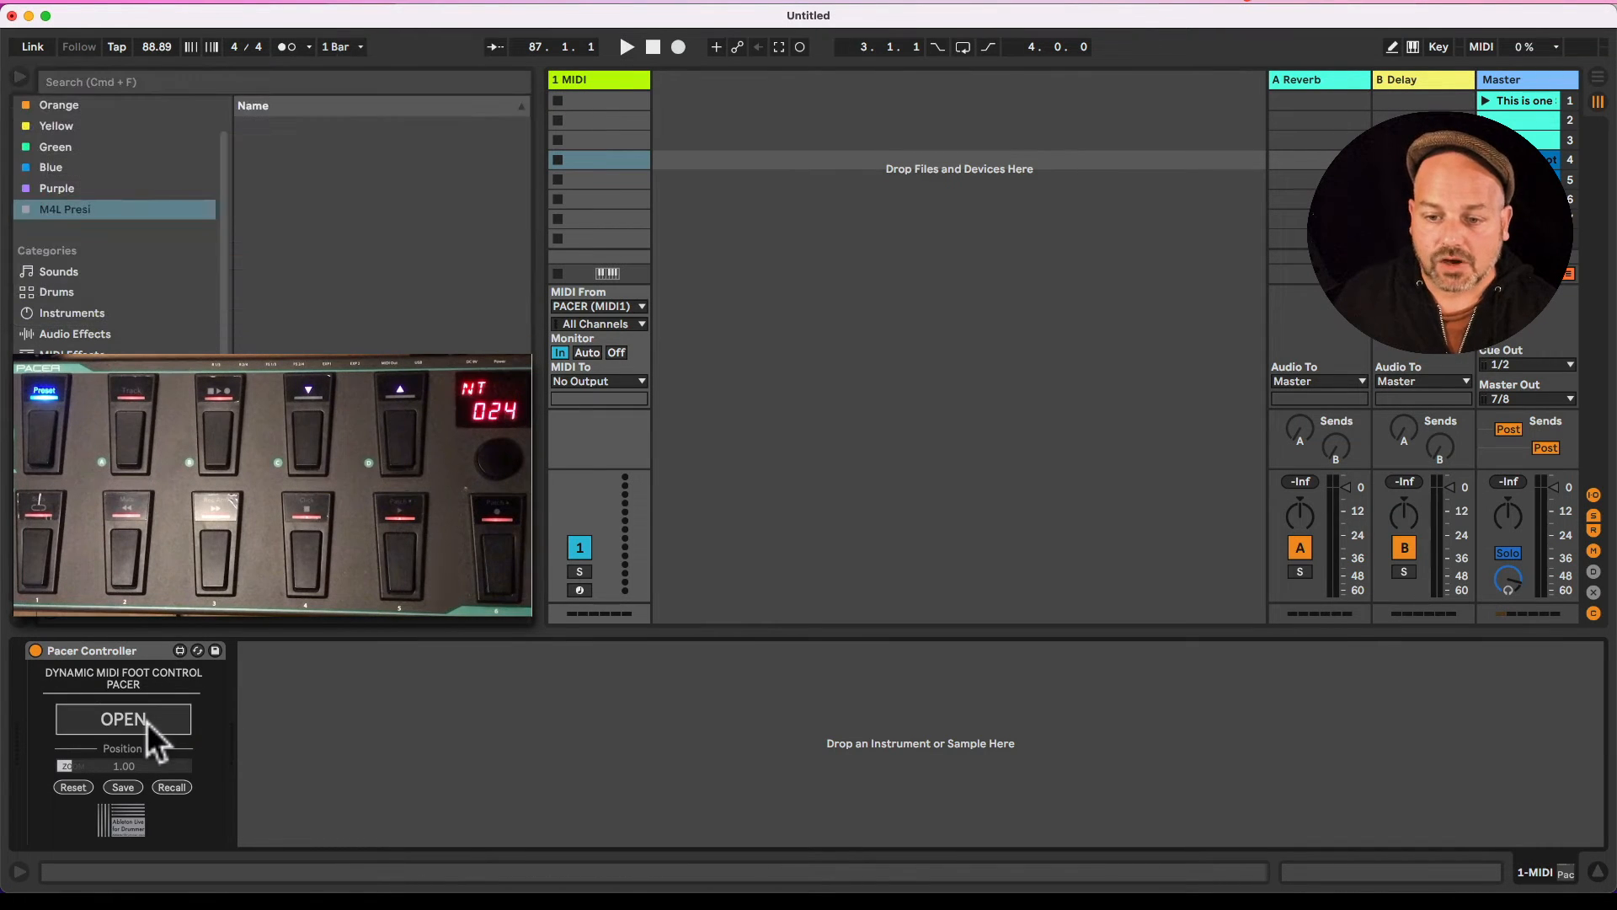
{"action": "left_click", "coordinate": [146, 721]}
{"action": "left_click", "coordinate": [147, 721]}
{"action": "left_click", "coordinate": [147, 720]}
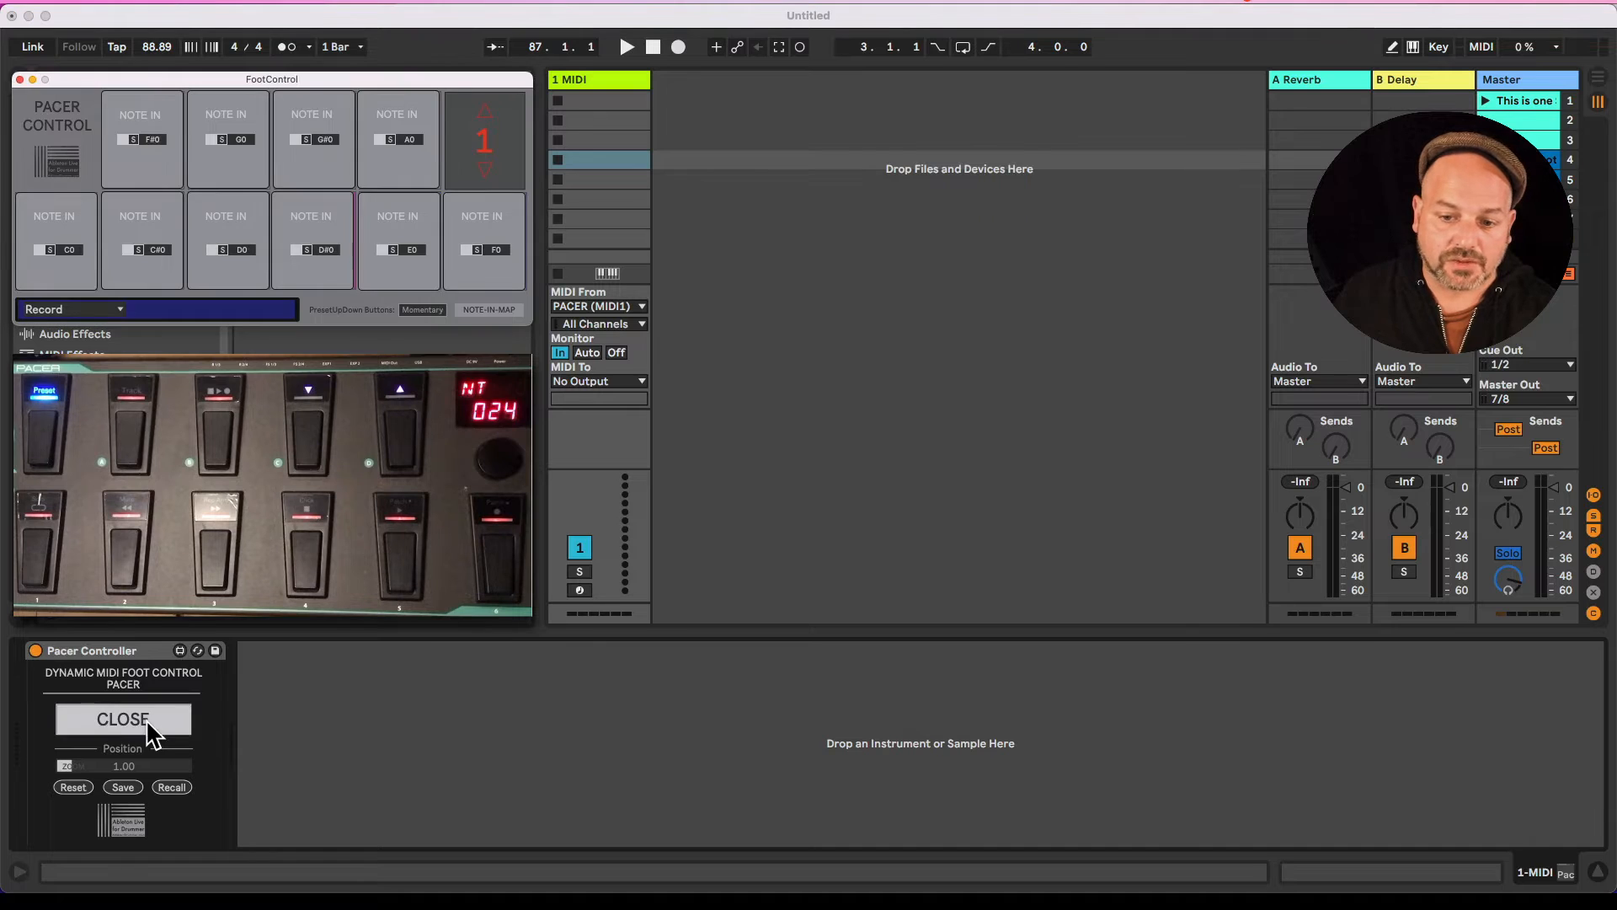
{"action": "mouse_move", "coordinate": [137, 768]}
{"action": "left_mouse_down"}
{"action": "mouse_move", "coordinate": [139, 741]}
{"action": "mouse_move", "coordinate": [139, 783]}
{"action": "mouse_move", "coordinate": [138, 758]}
{"action": "left_mouse_up"}
{"action": "double_click", "coordinate": [138, 770]}
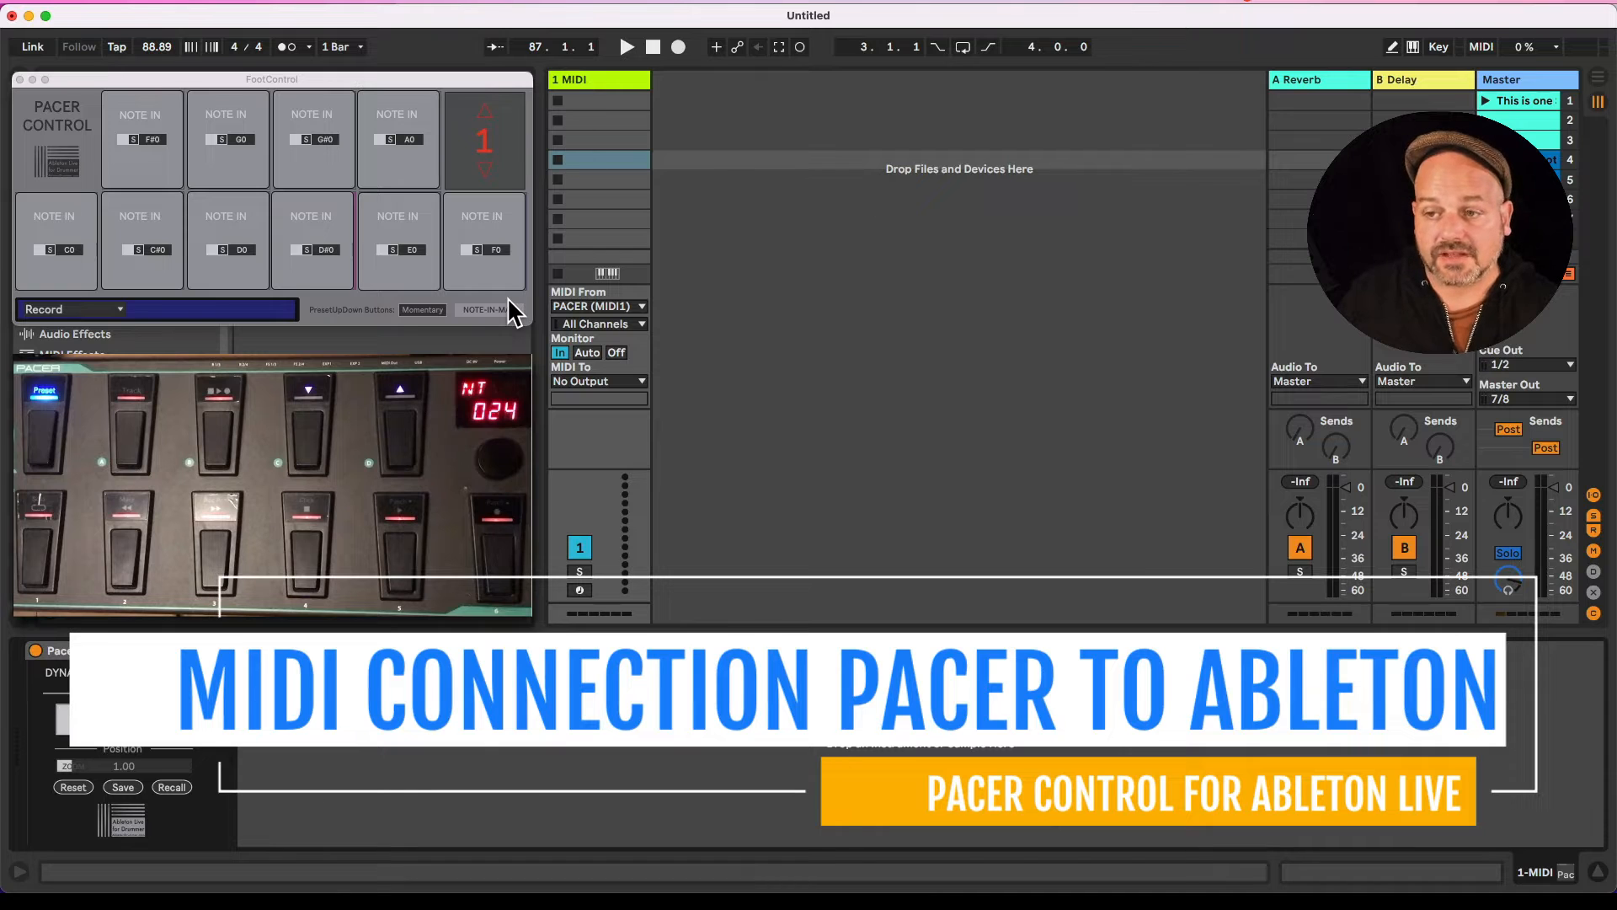
Step: Examine the Track and Remote settings of the PACER input ports in the Link, Tempo and MIDI preferences
{"action": "key", "text": "super+comma"}
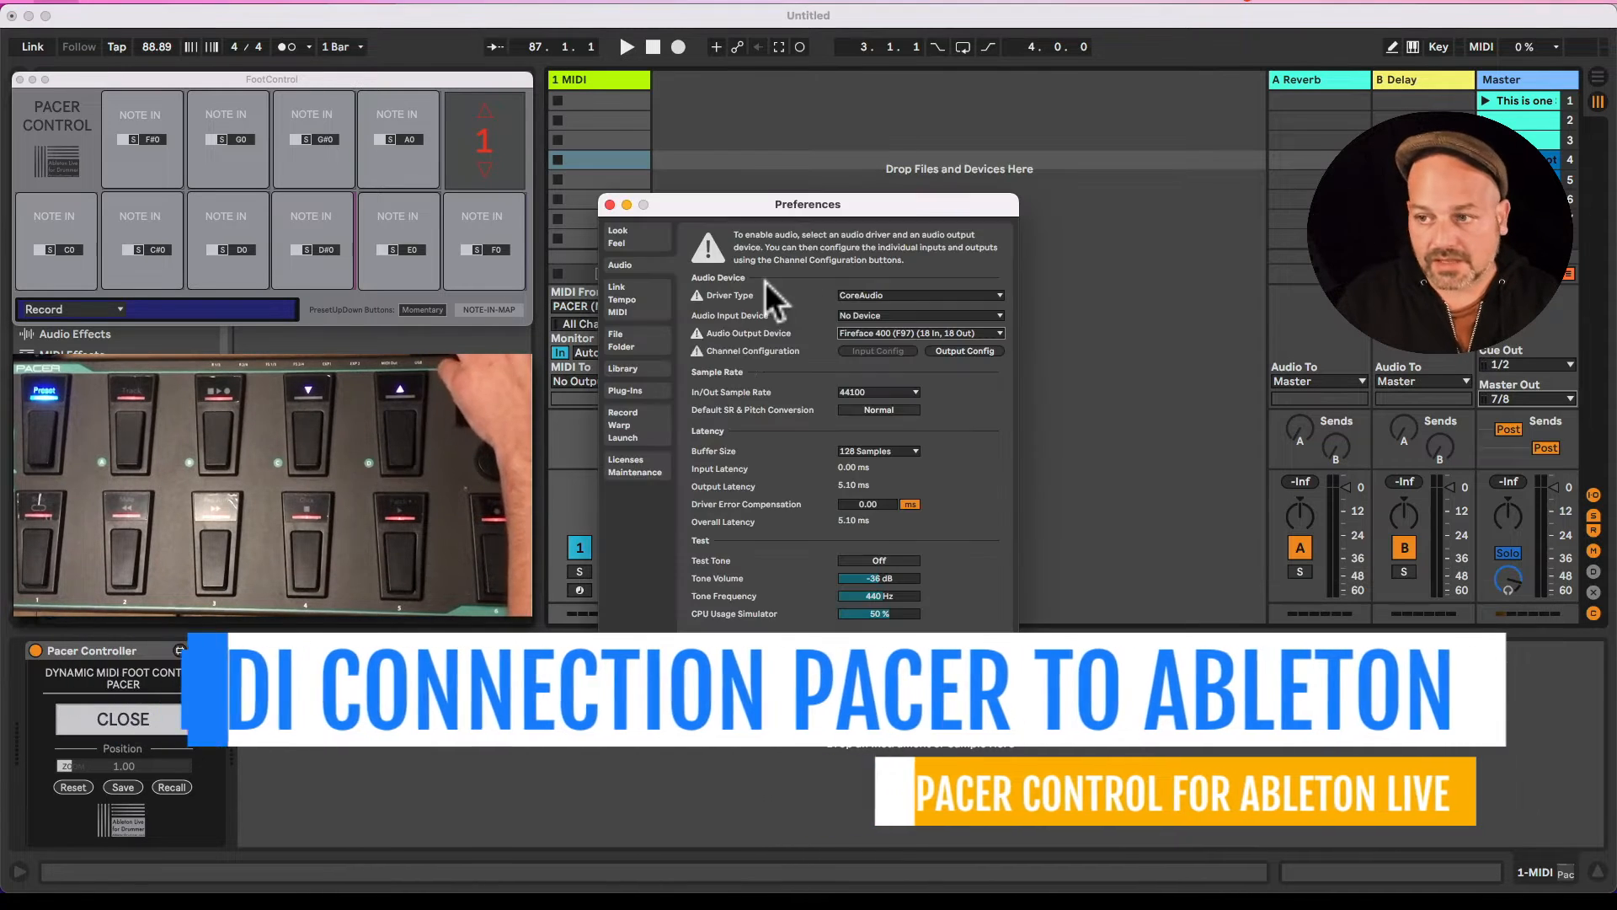
{"action": "left_click_drag", "start_coordinate": [800, 211], "coordinate": [748, 172]}
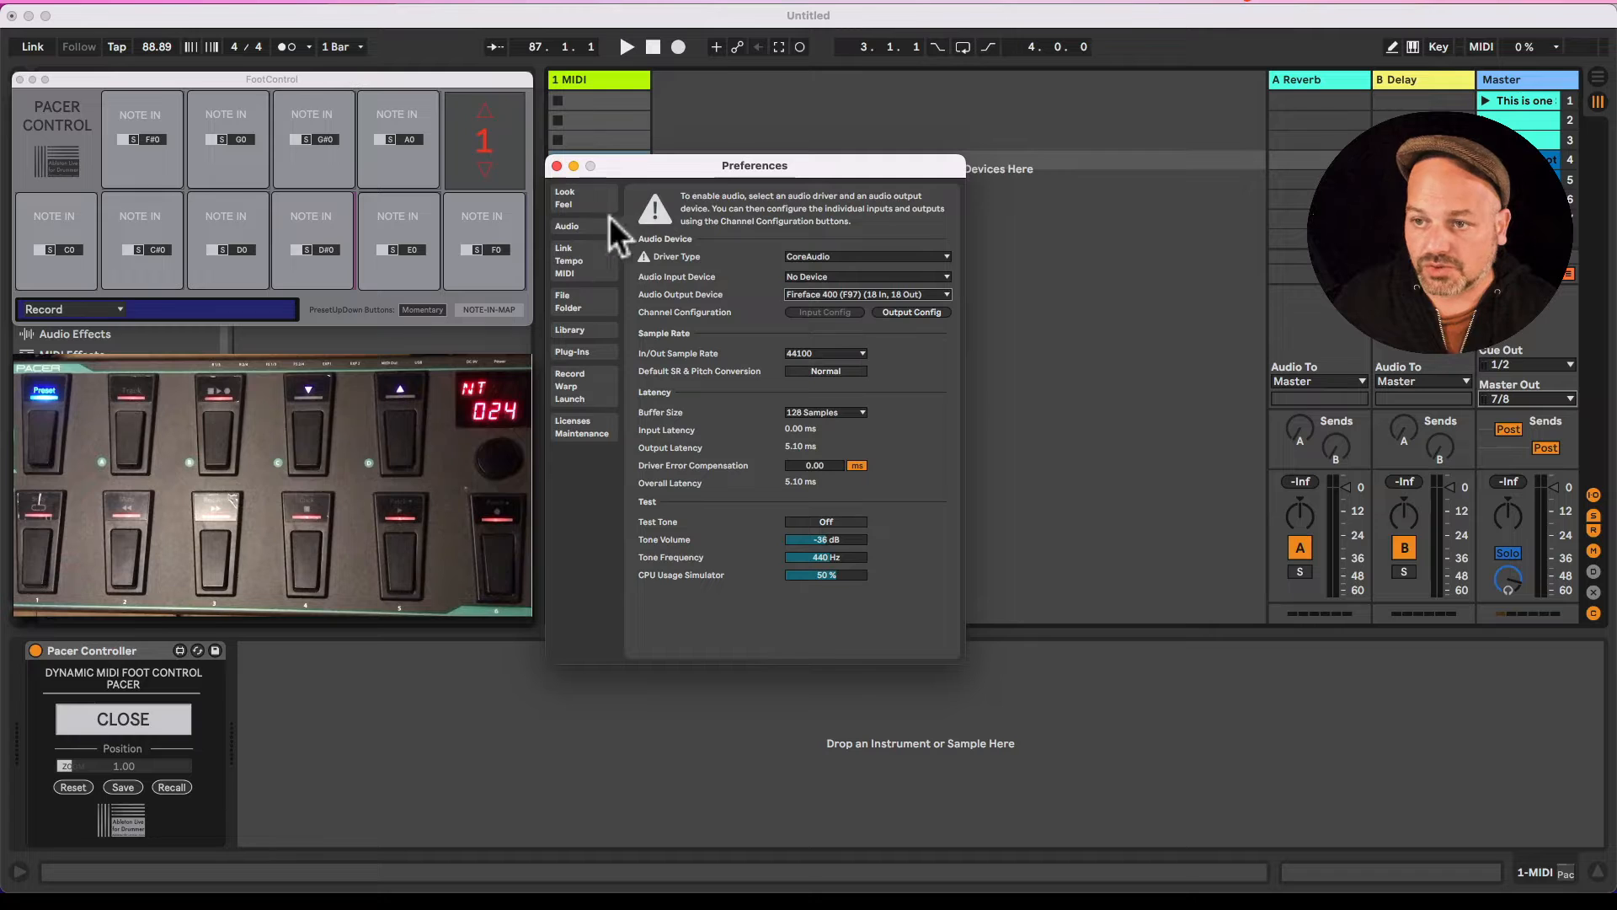
{"action": "left_click", "coordinate": [581, 267]}
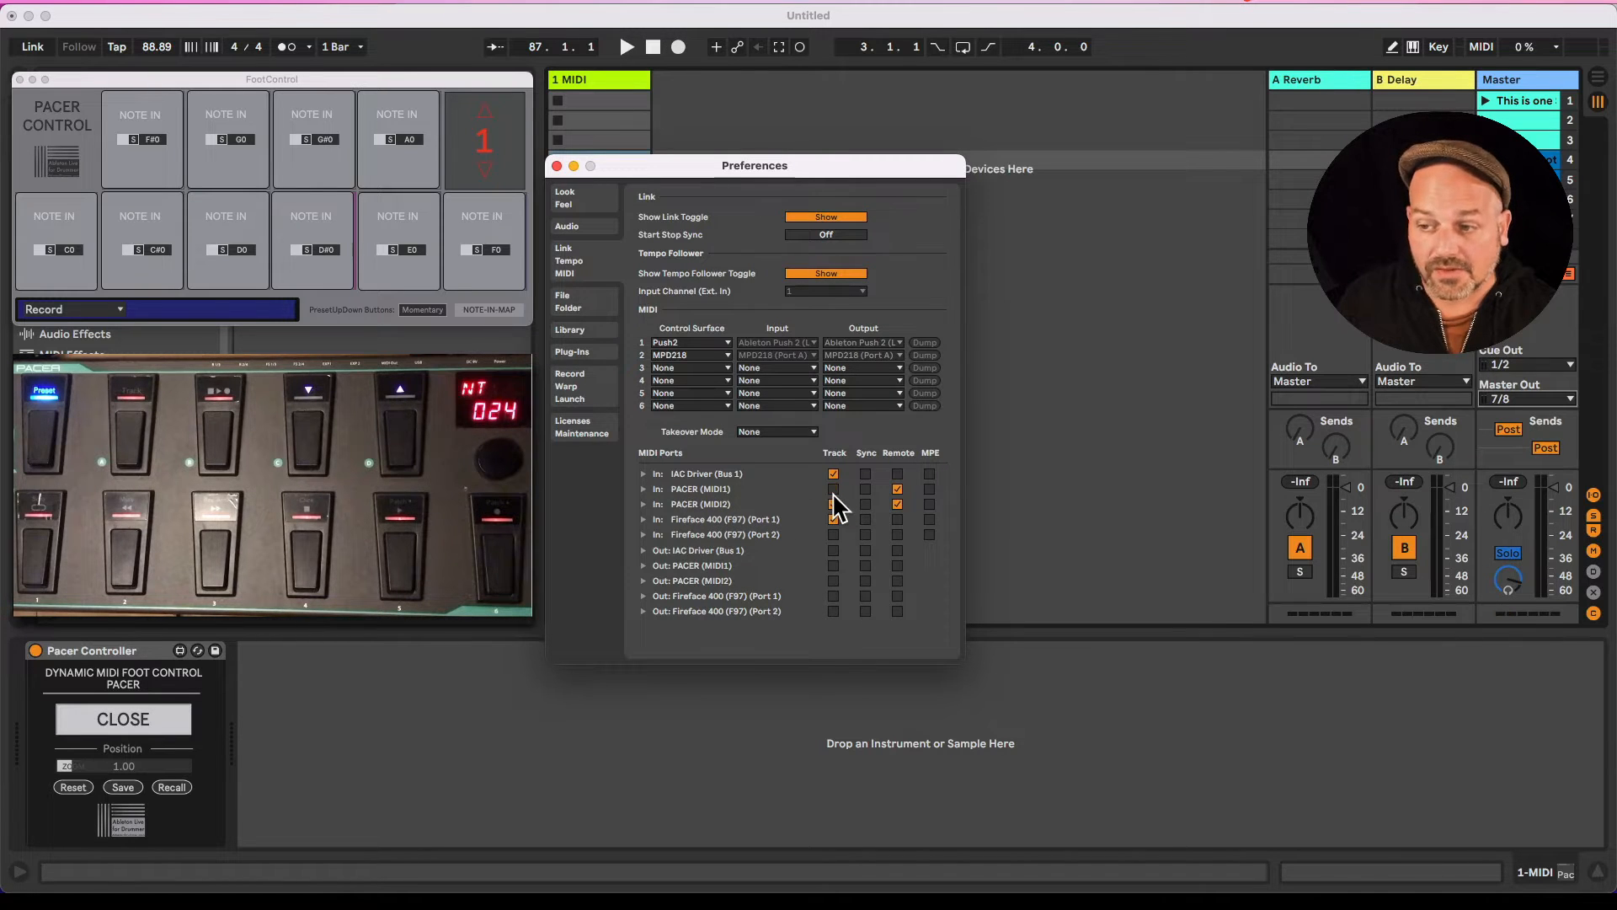
{"action": "left_click", "coordinate": [1007, 488]}
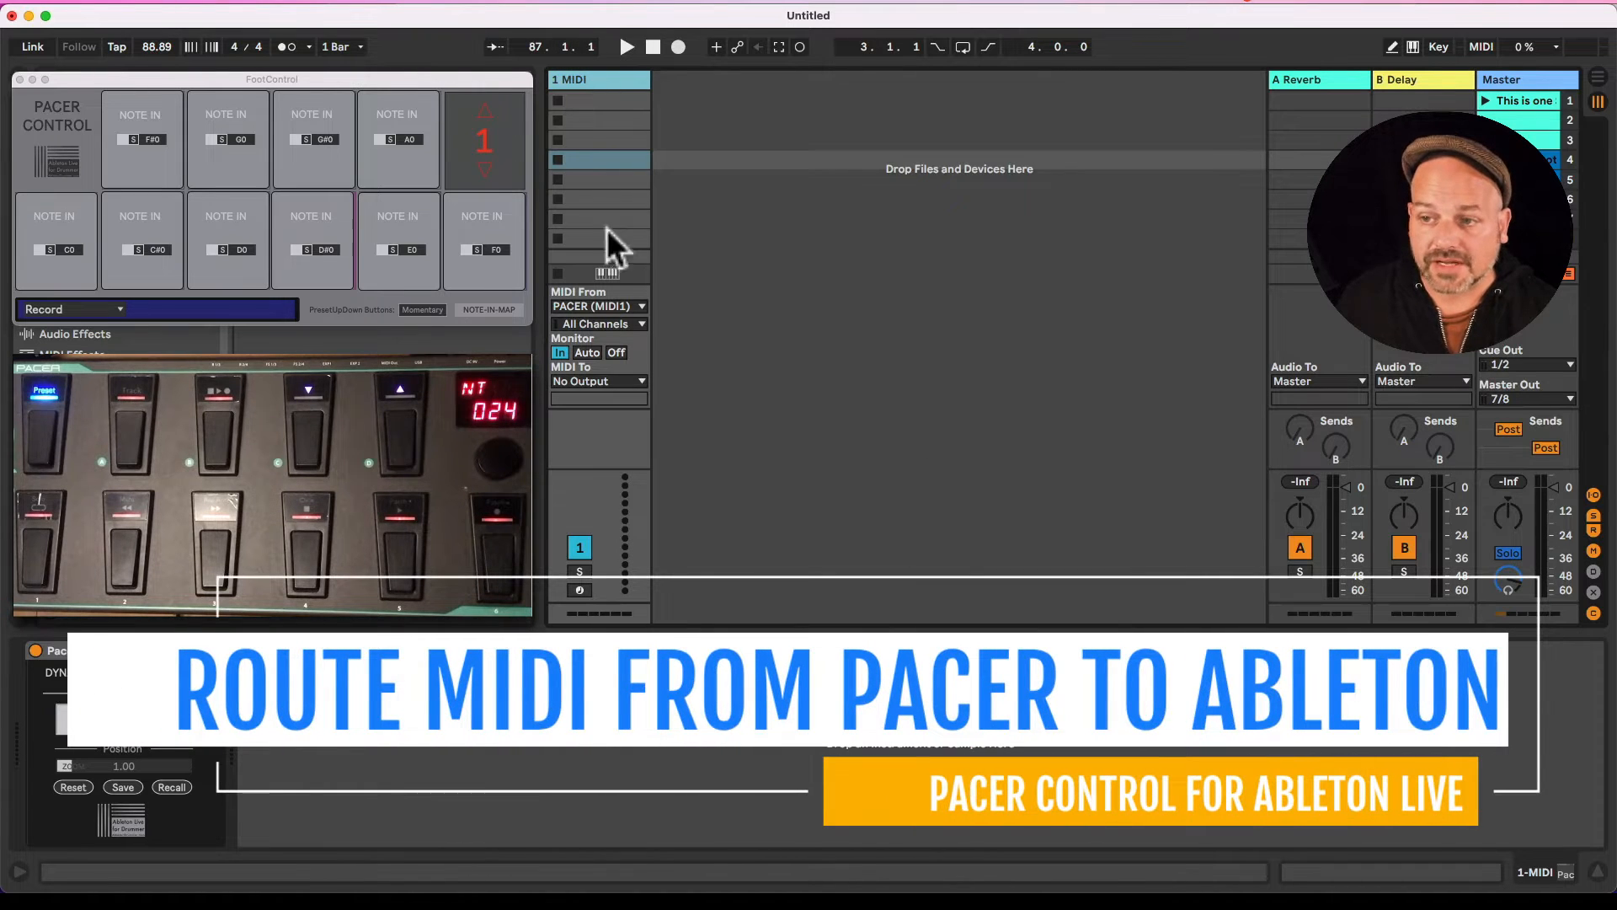
Step: Check the MIDI From sources of the 1 MIDI track and keep PACER (MIDI1) as the input
{"action": "left_click", "coordinate": [619, 306]}
{"action": "left_click", "coordinate": [615, 307]}
{"action": "left_click", "coordinate": [615, 307]}
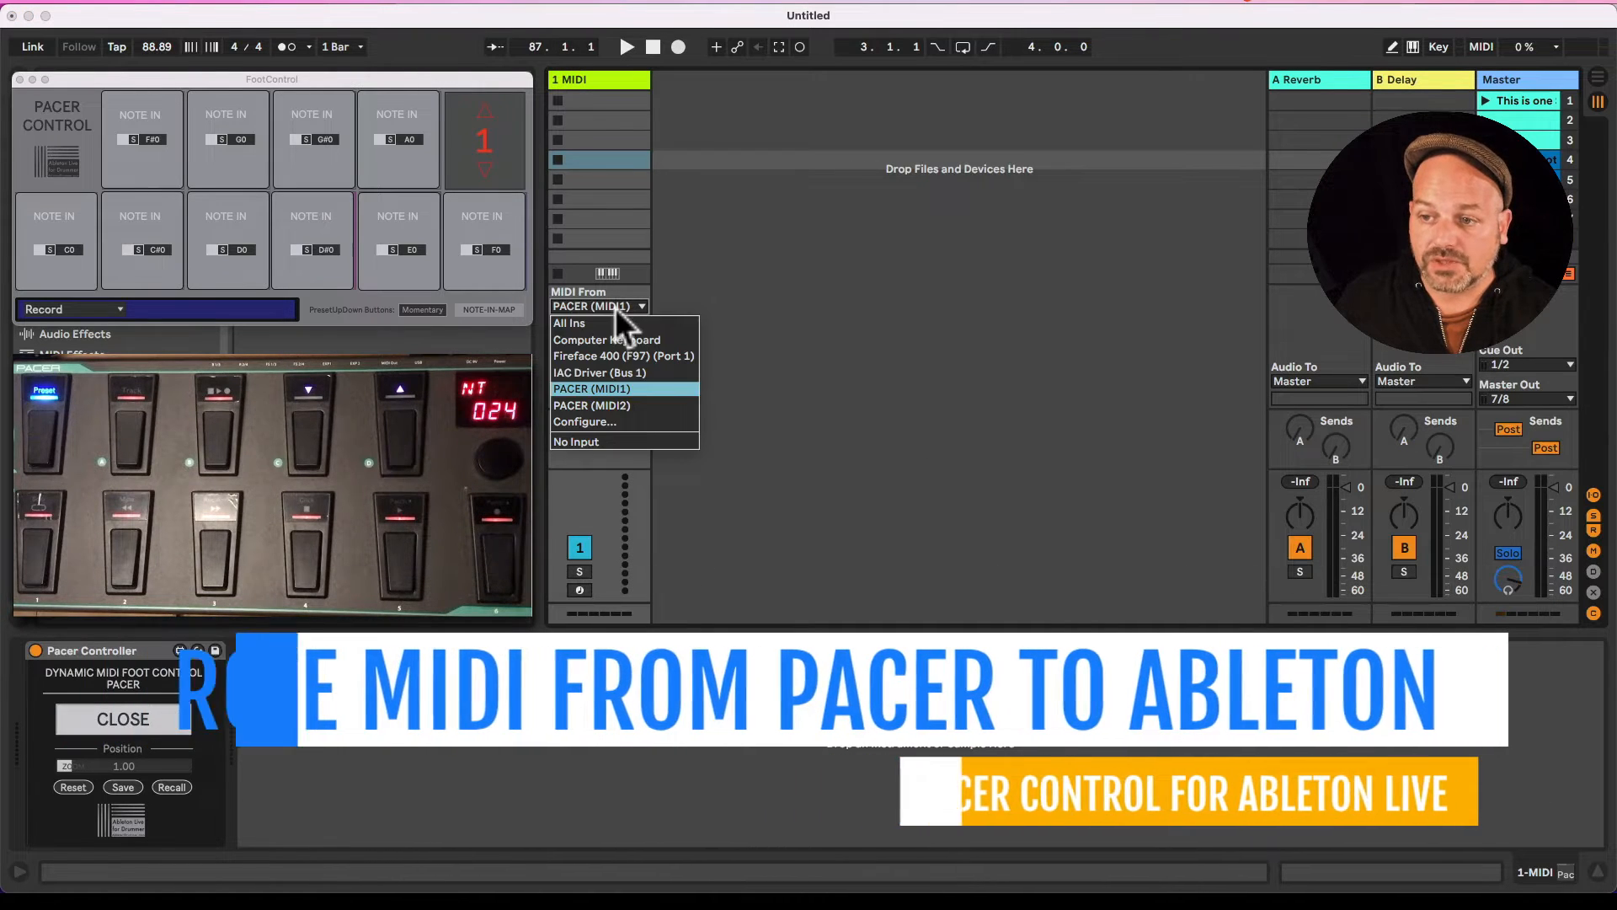
{"action": "left_click", "coordinate": [630, 402]}
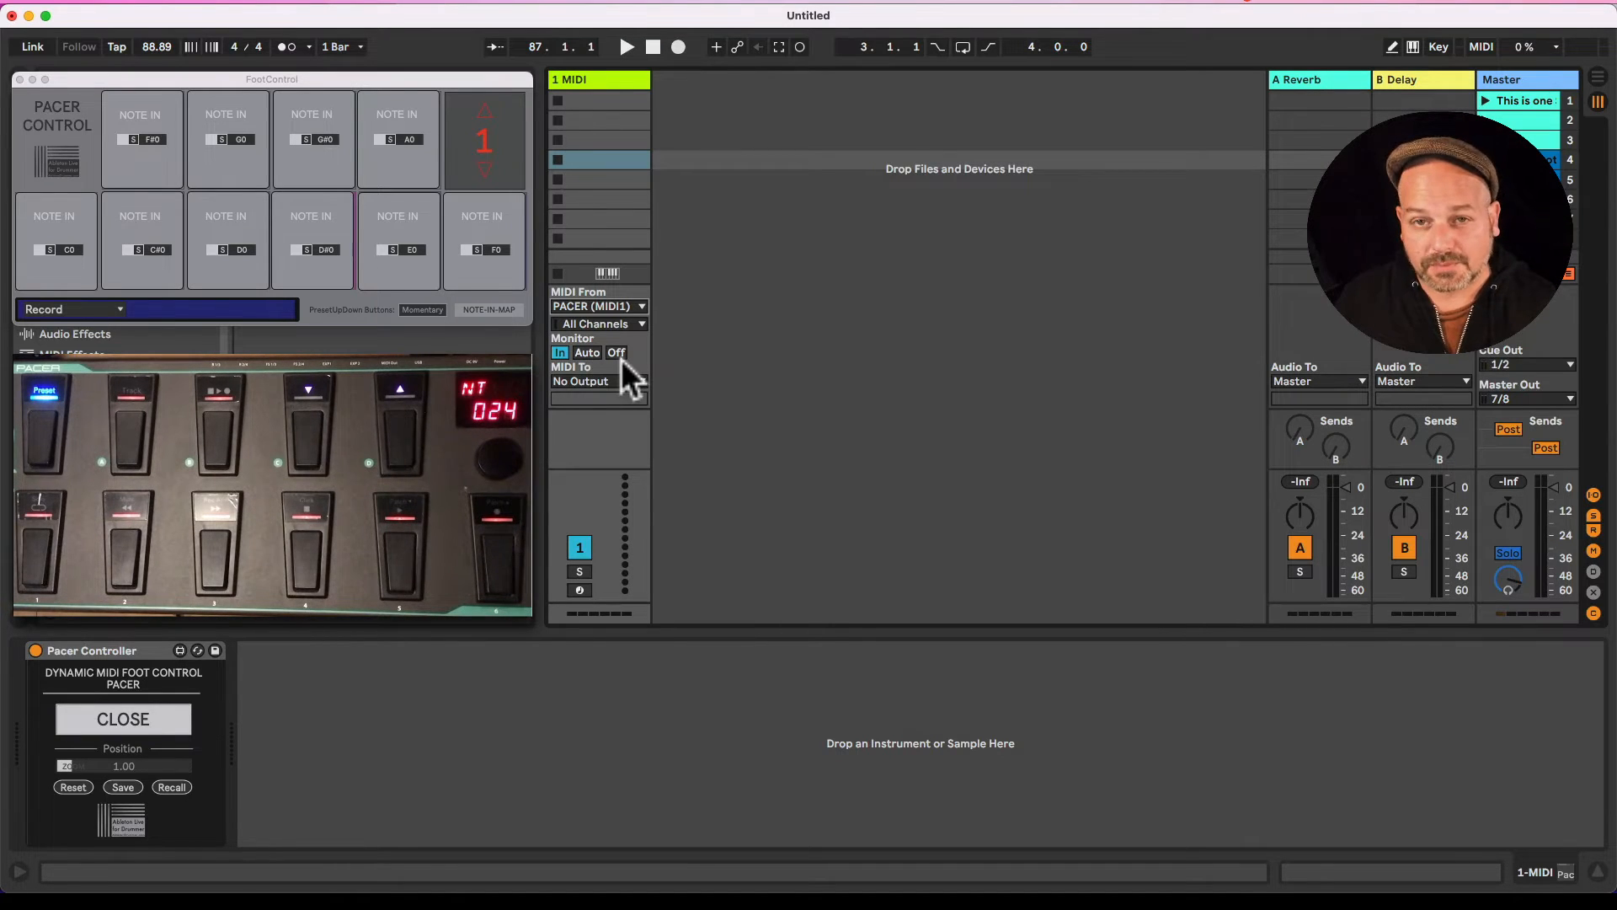
Step: Turn the 1 MIDI track's monitoring Off and back to In, and check its MIDI To options, keeping No Output
{"action": "left_click", "coordinate": [619, 354]}
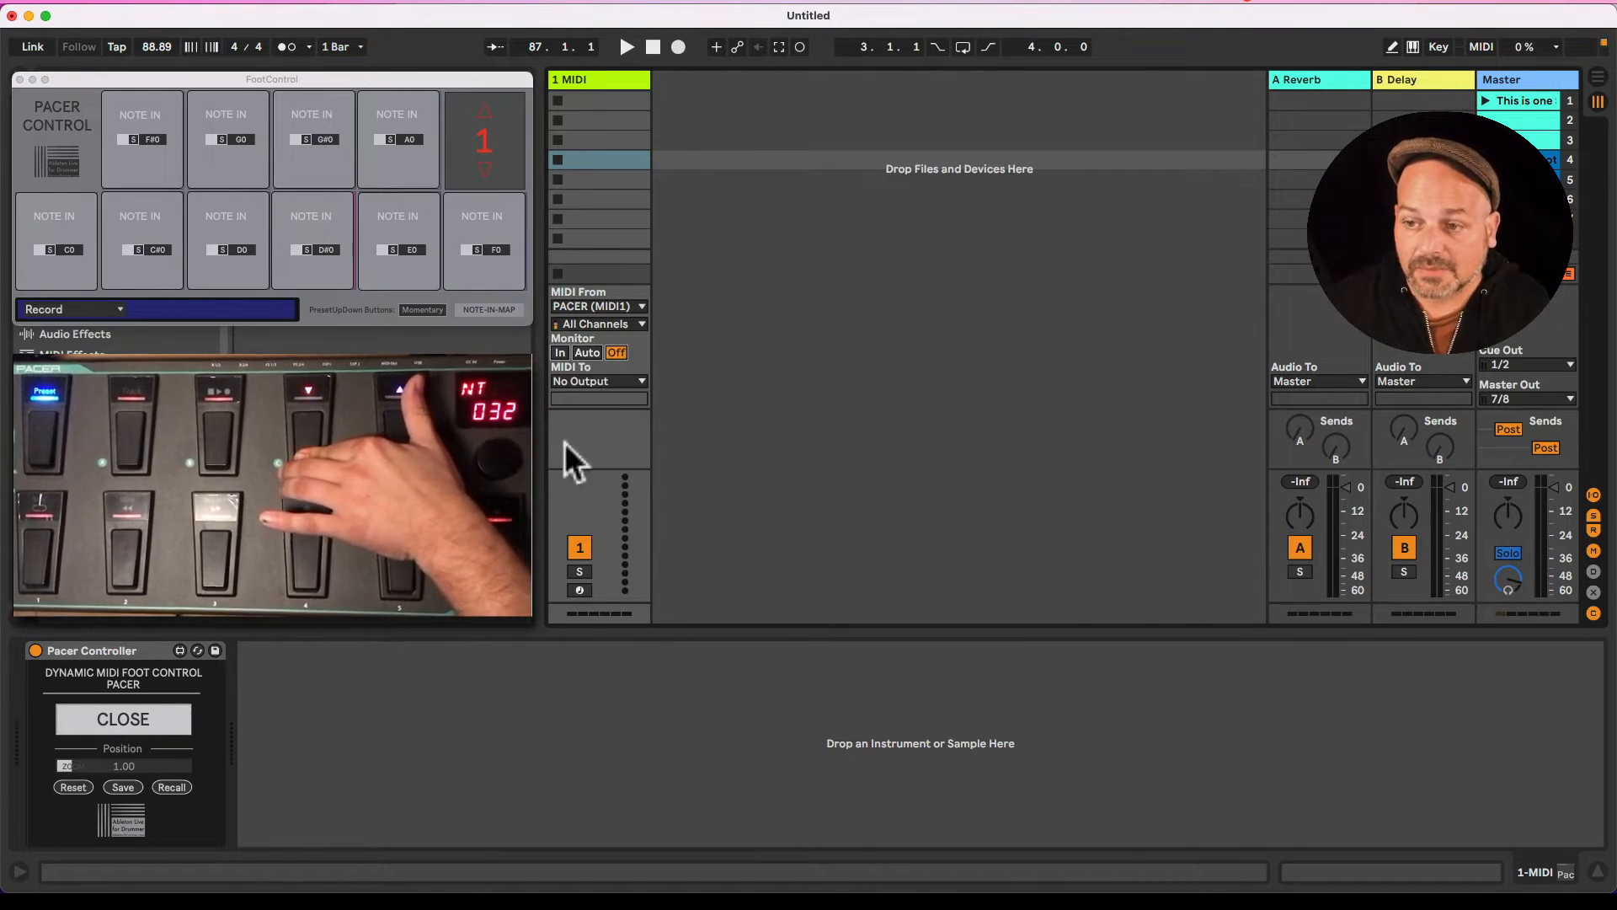
{"action": "left_click", "coordinate": [561, 353]}
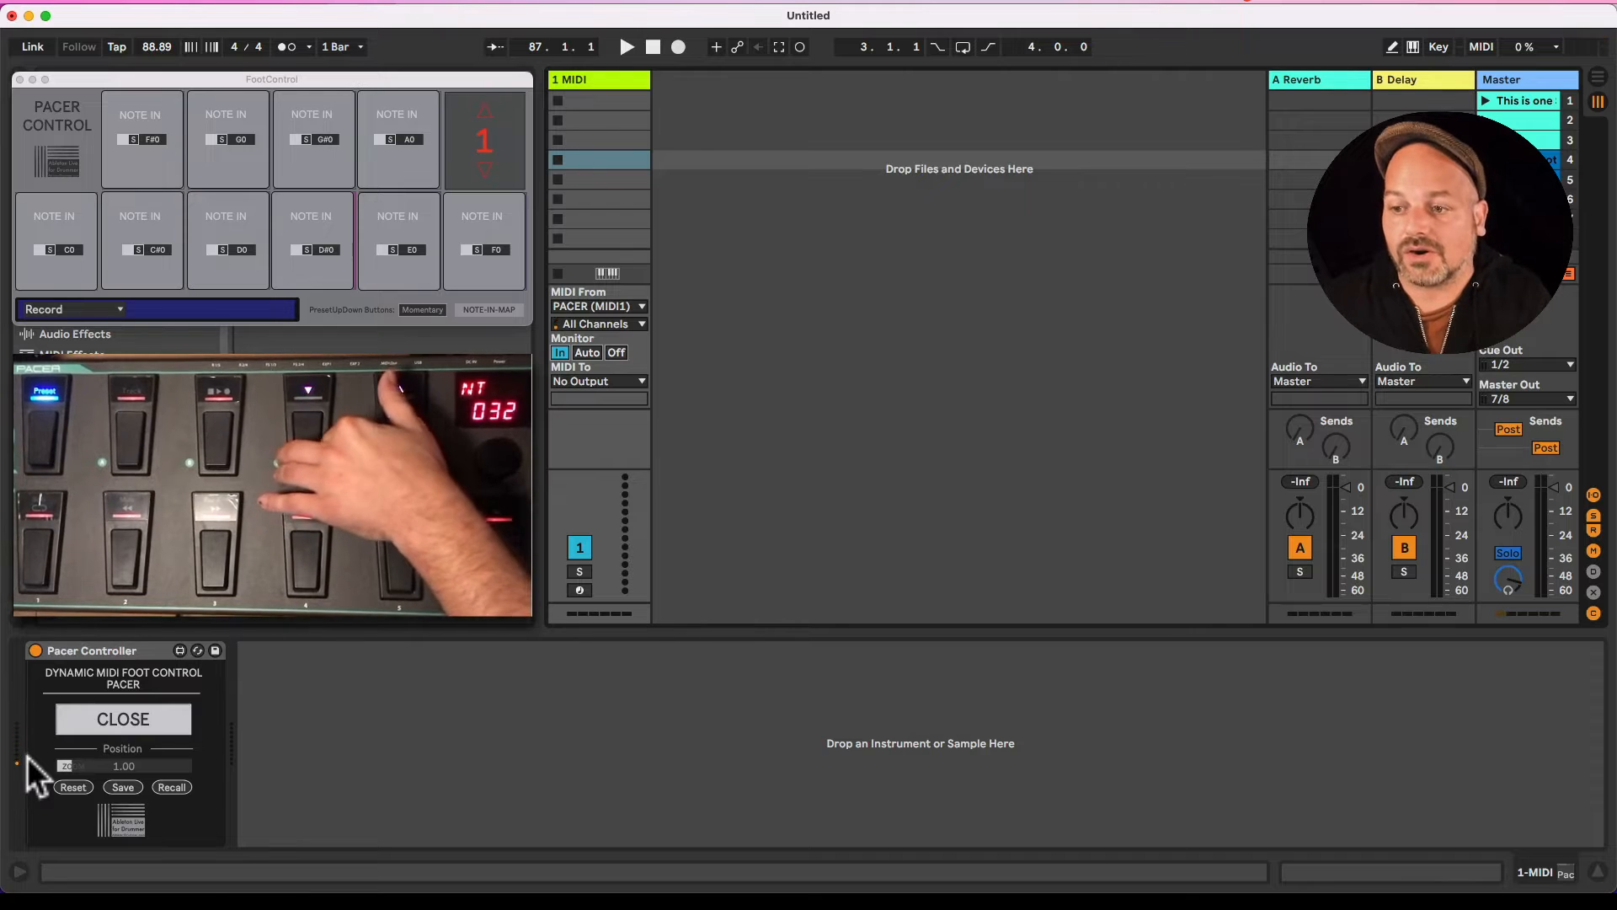
{"action": "left_click", "coordinate": [630, 383]}
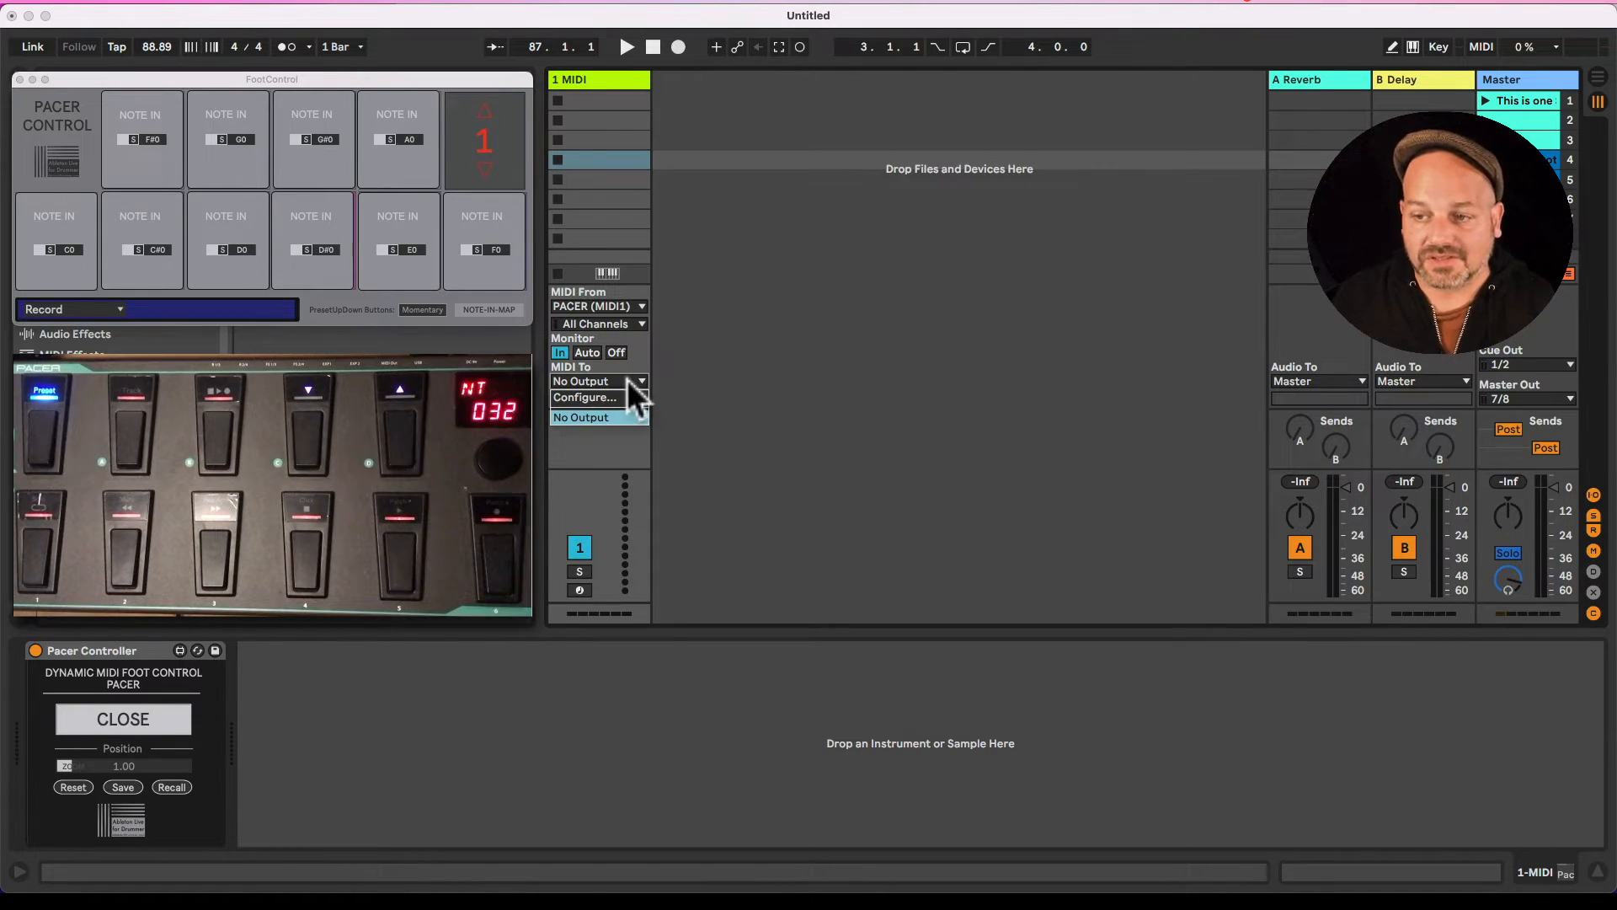
{"action": "left_click", "coordinate": [628, 382]}
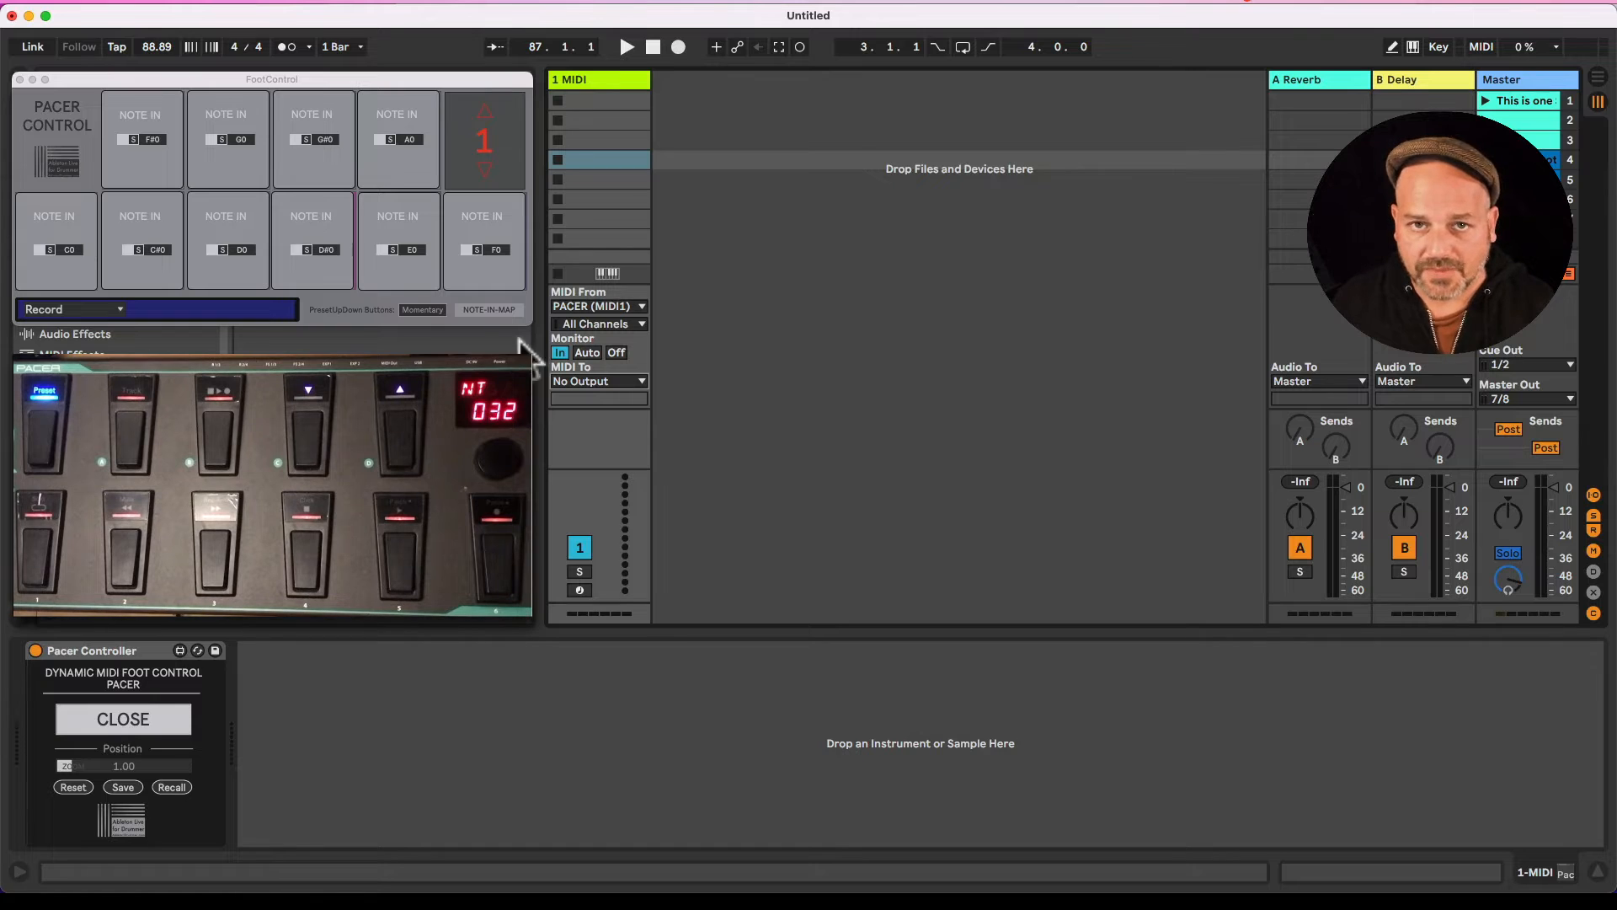
Step: Learn footswitch 1's input note as C0 in the FootControl note-in map and return to the control view
{"action": "left_click", "coordinate": [469, 309]}
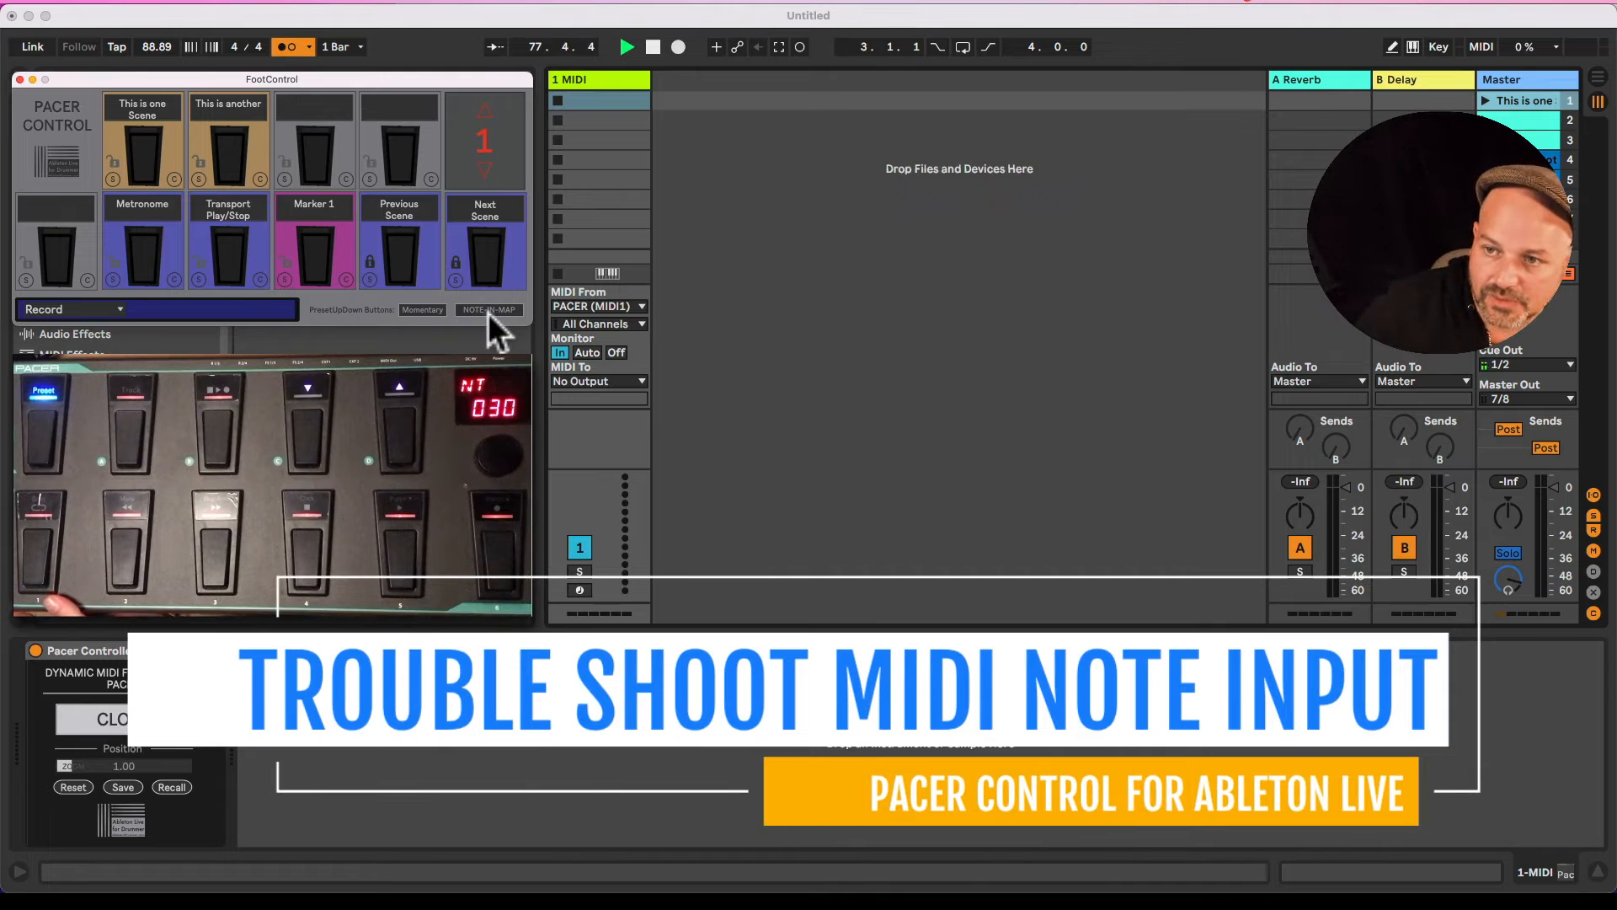
{"action": "left_click", "coordinate": [488, 311]}
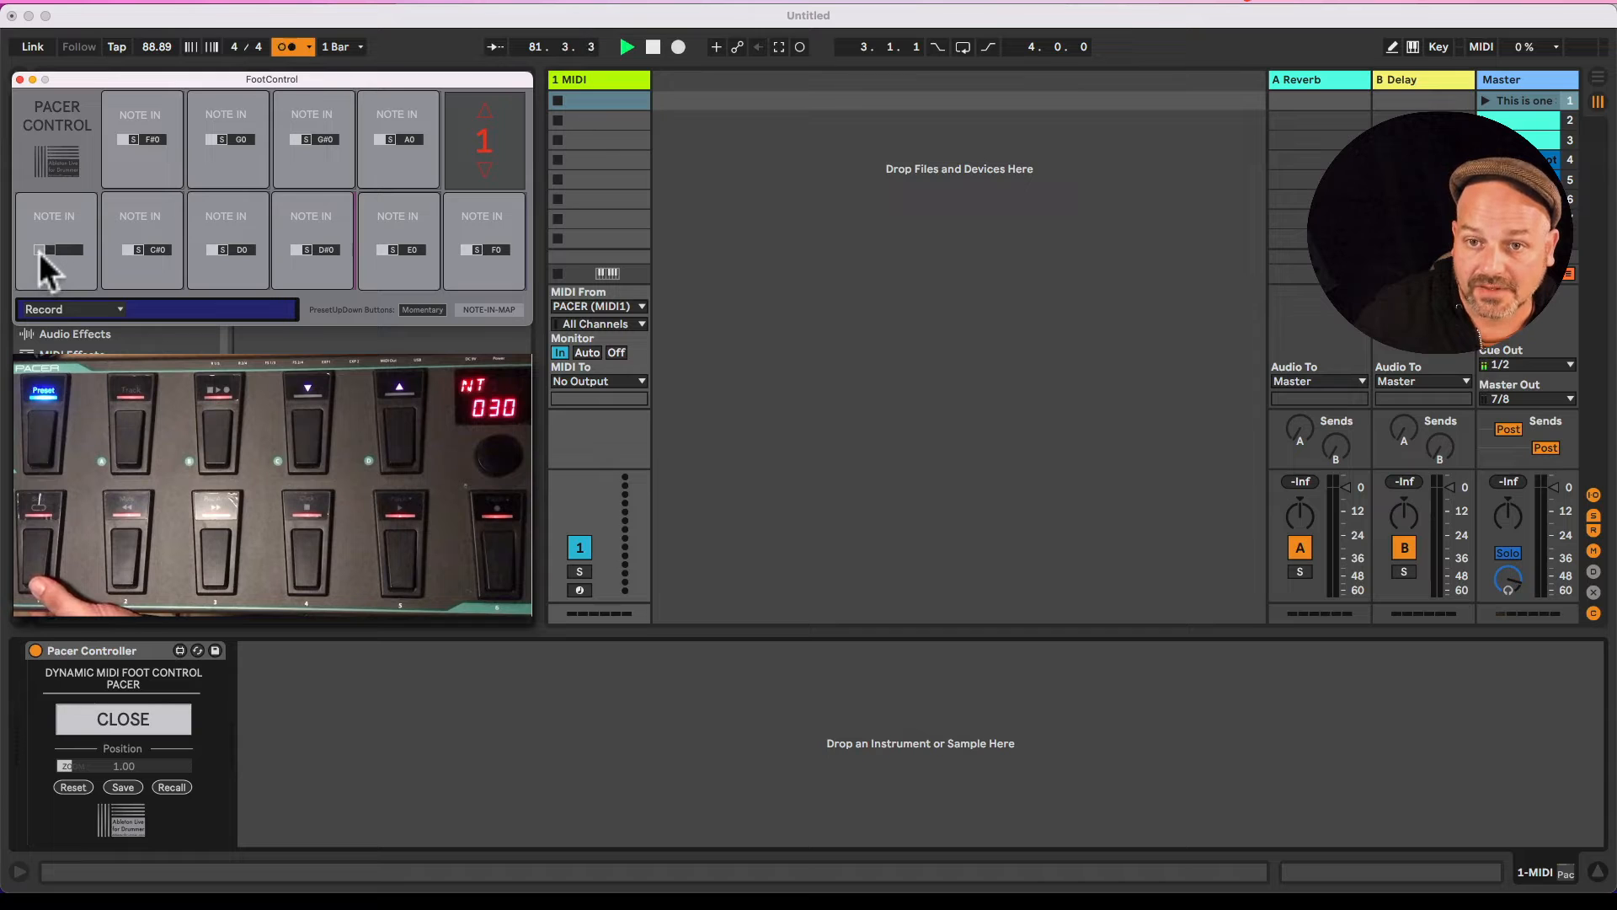
{"action": "left_click", "coordinate": [39, 250]}
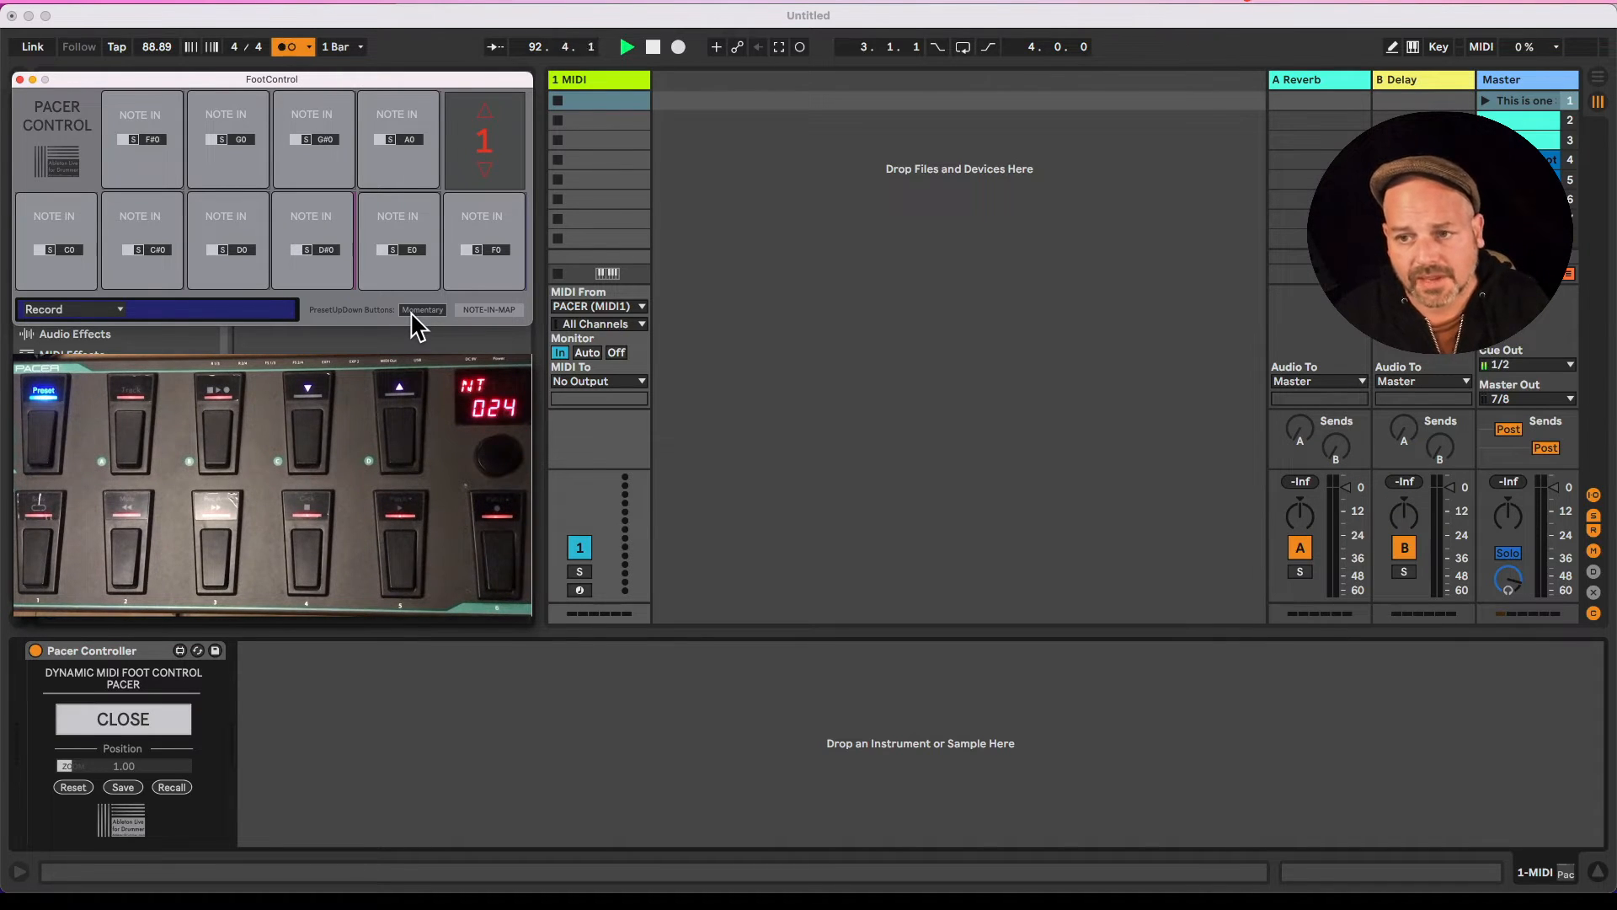
{"action": "left_click", "coordinate": [479, 311]}
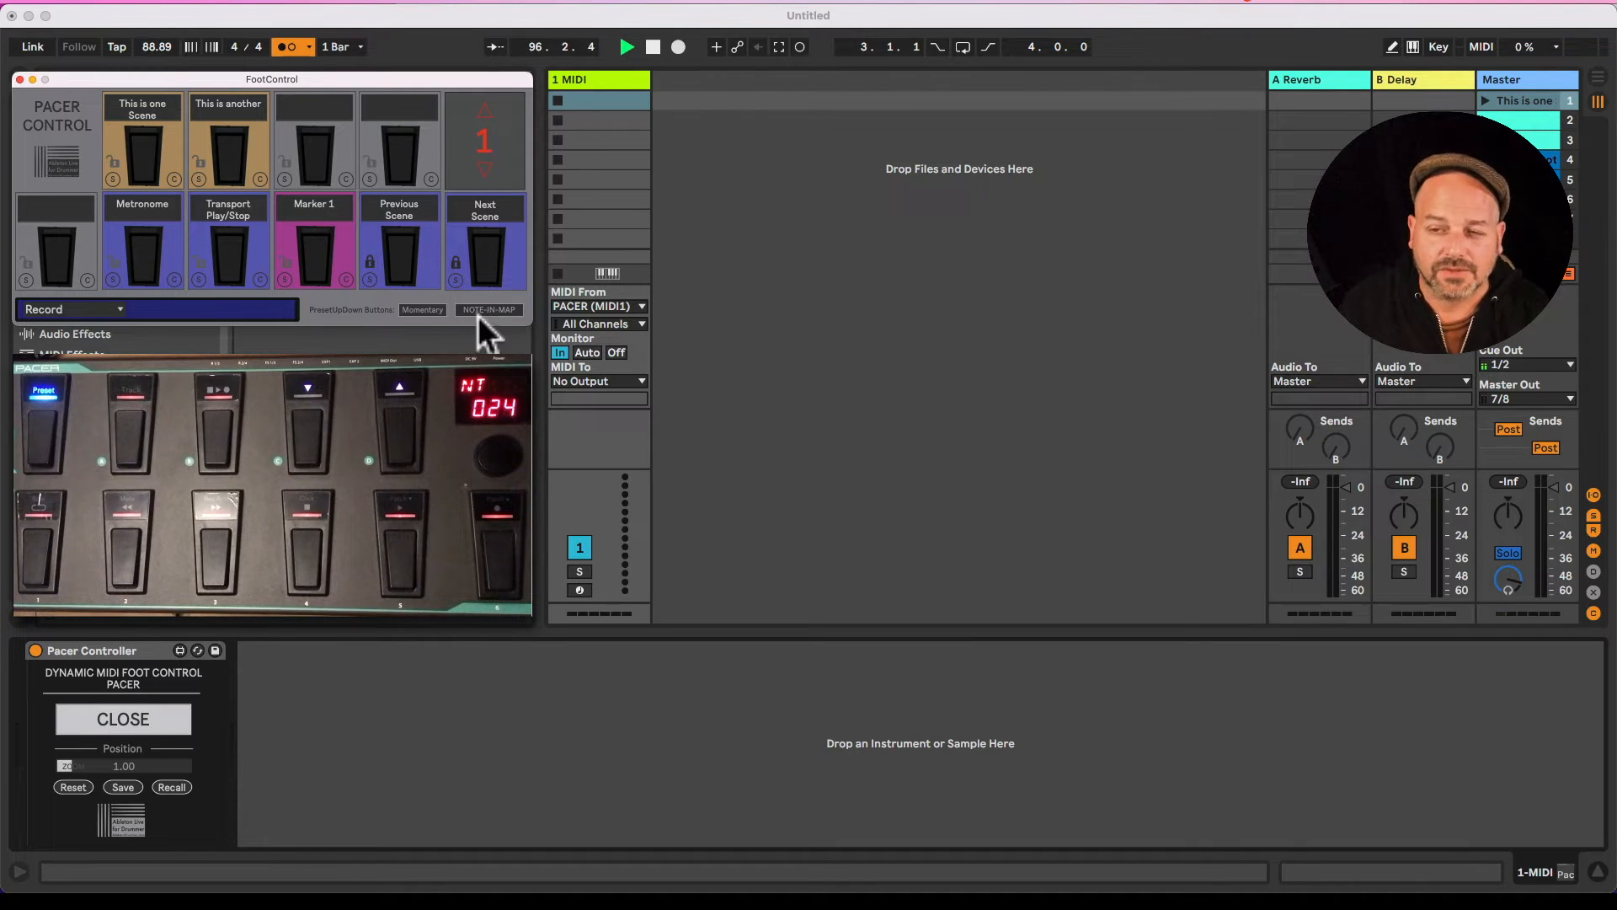
Step: Step the FootControl preset from 1 down to 128 and back to 1 to compare their mappings
{"action": "left_click", "coordinate": [481, 167]}
{"action": "left_click", "coordinate": [485, 115]}
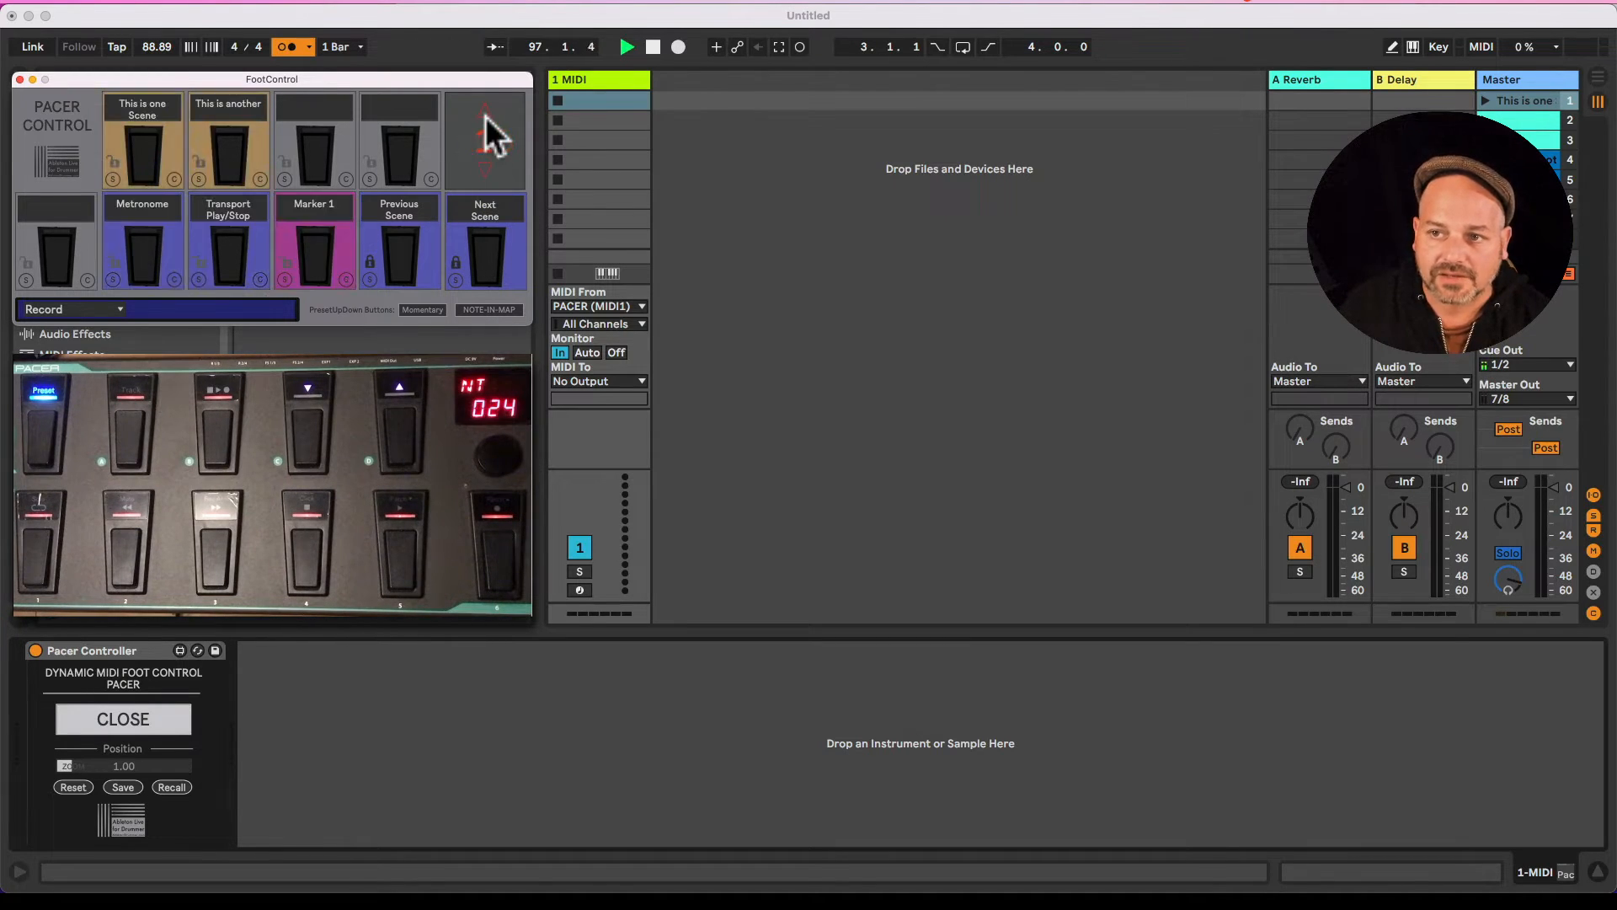
{"action": "left_click", "coordinate": [484, 169]}
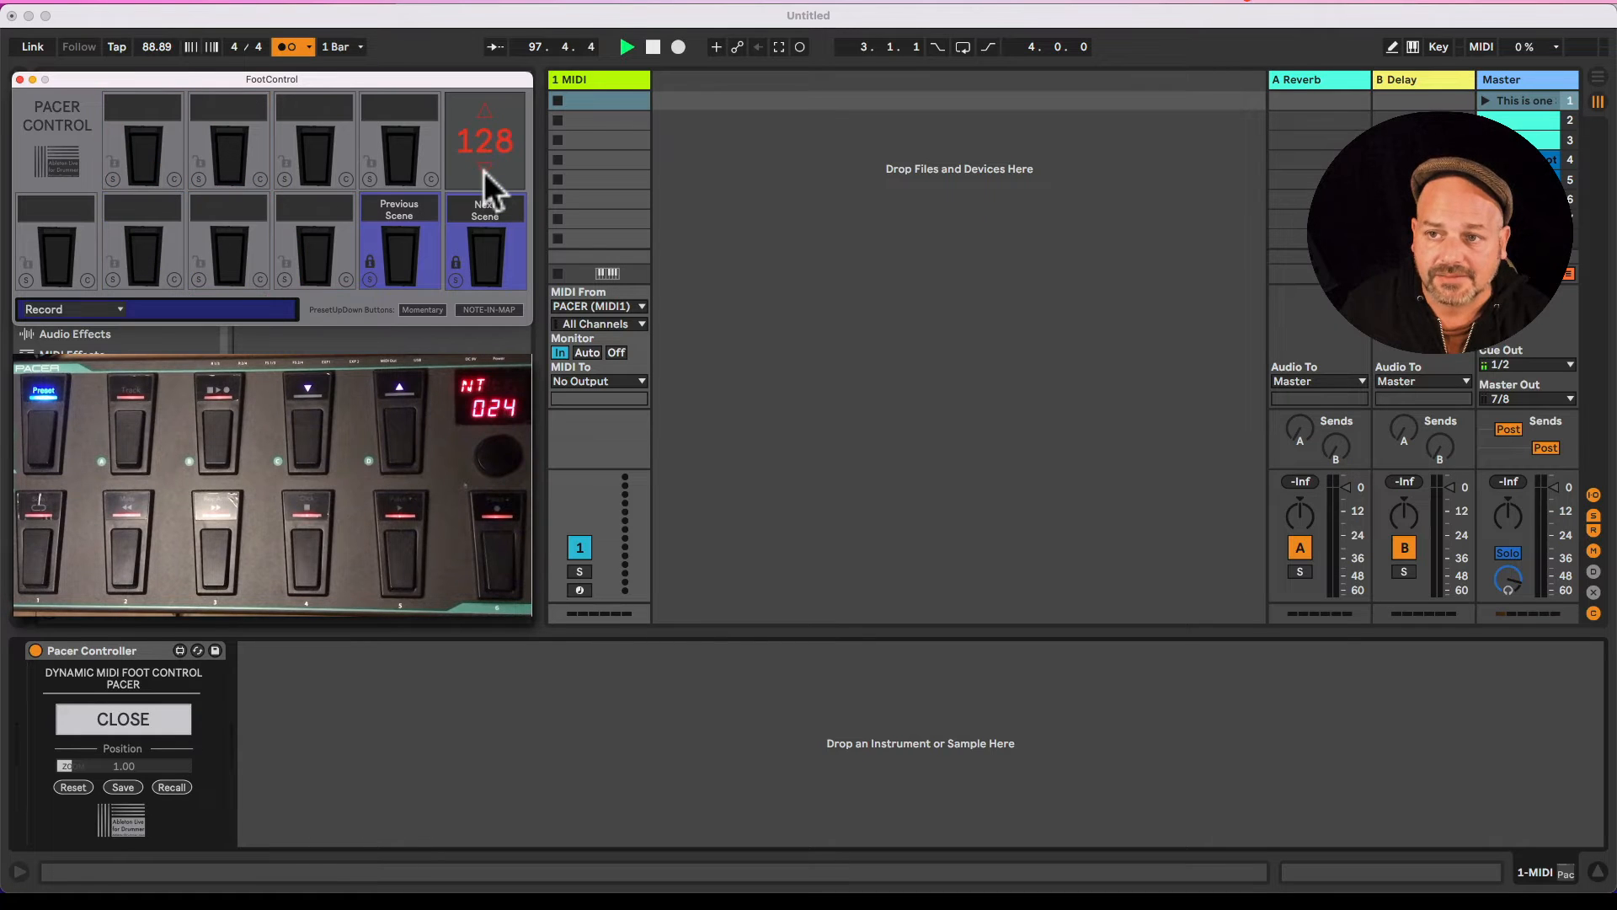
{"action": "left_click", "coordinate": [486, 117]}
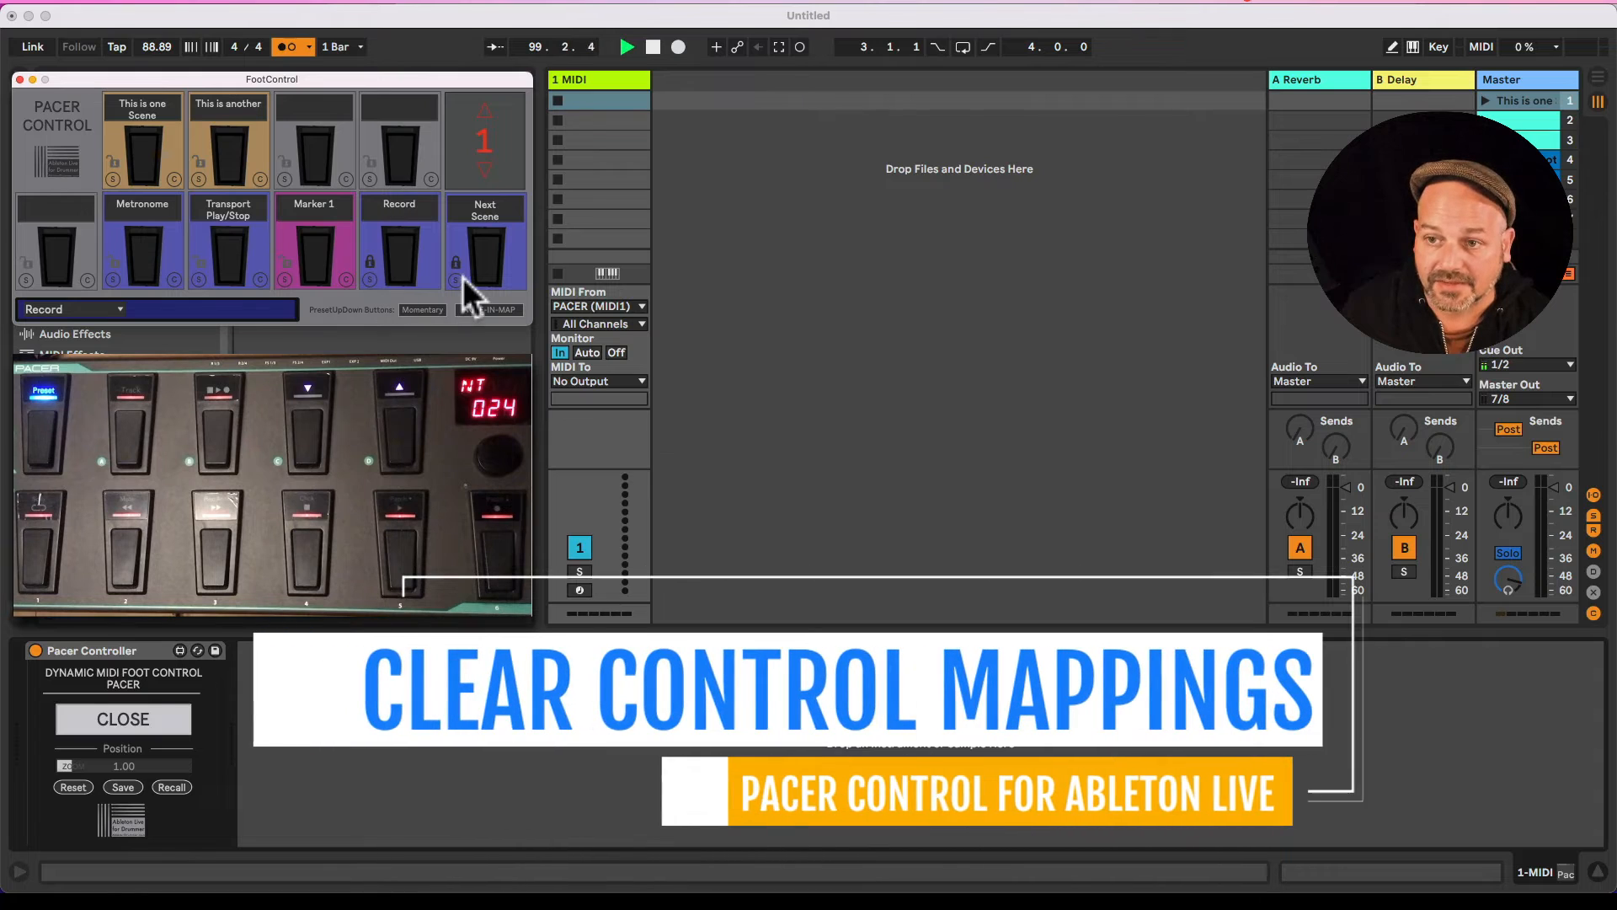
Step: Unlock footswitches 5 and 6 and clear all control mappings in FootControl preset 1
{"action": "left_click", "coordinate": [371, 268]}
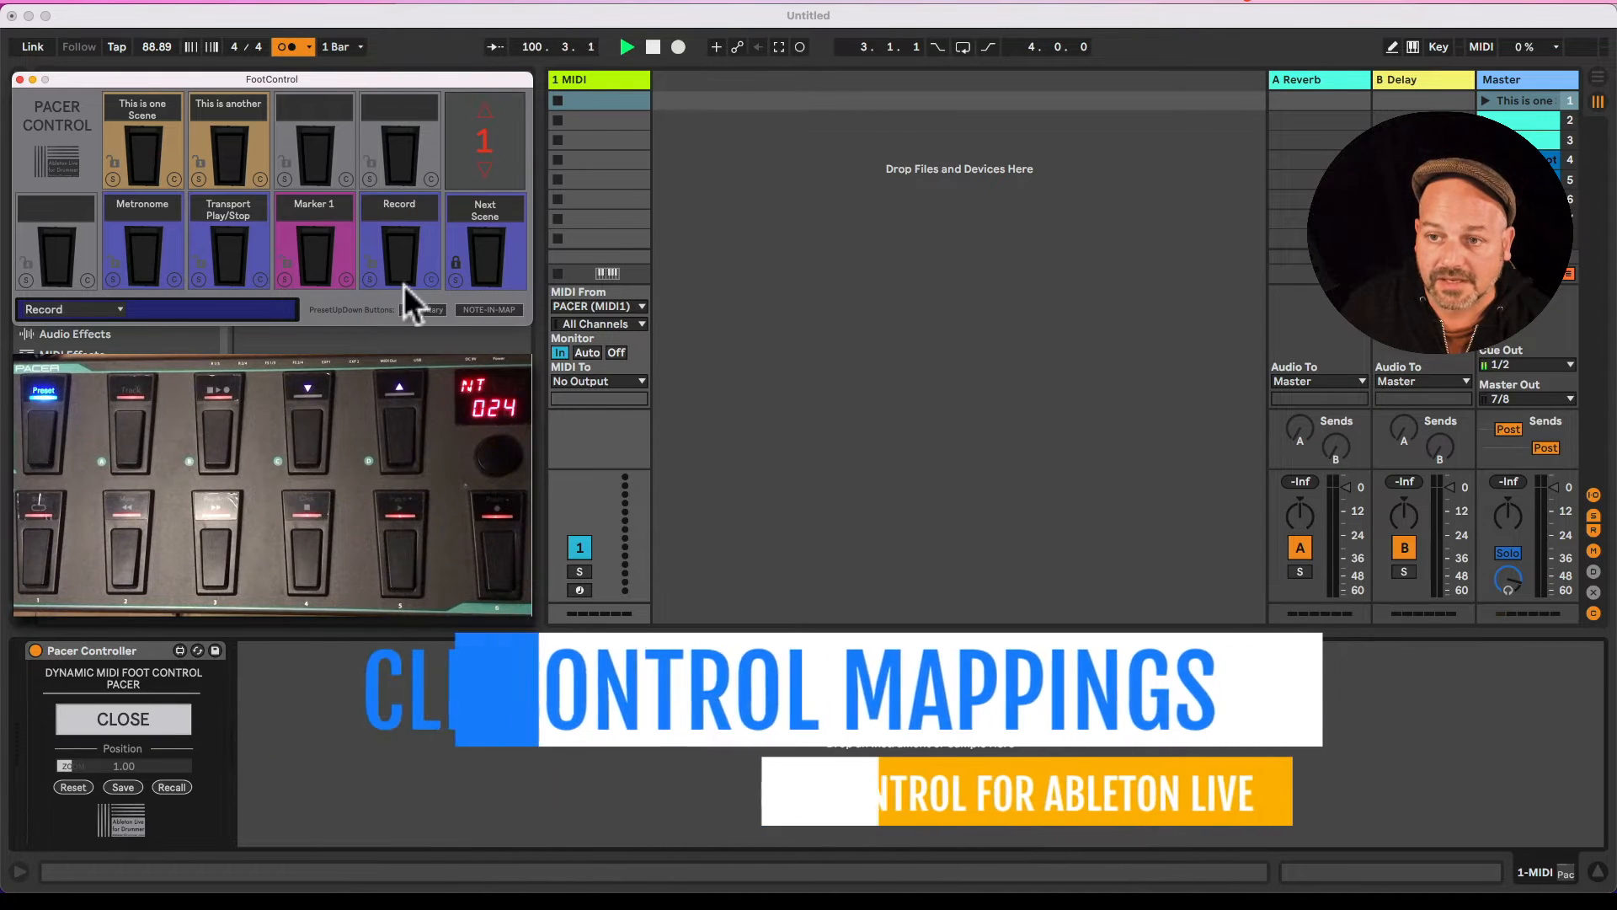
{"action": "left_click", "coordinate": [457, 263]}
{"action": "left_click", "coordinate": [518, 281]}
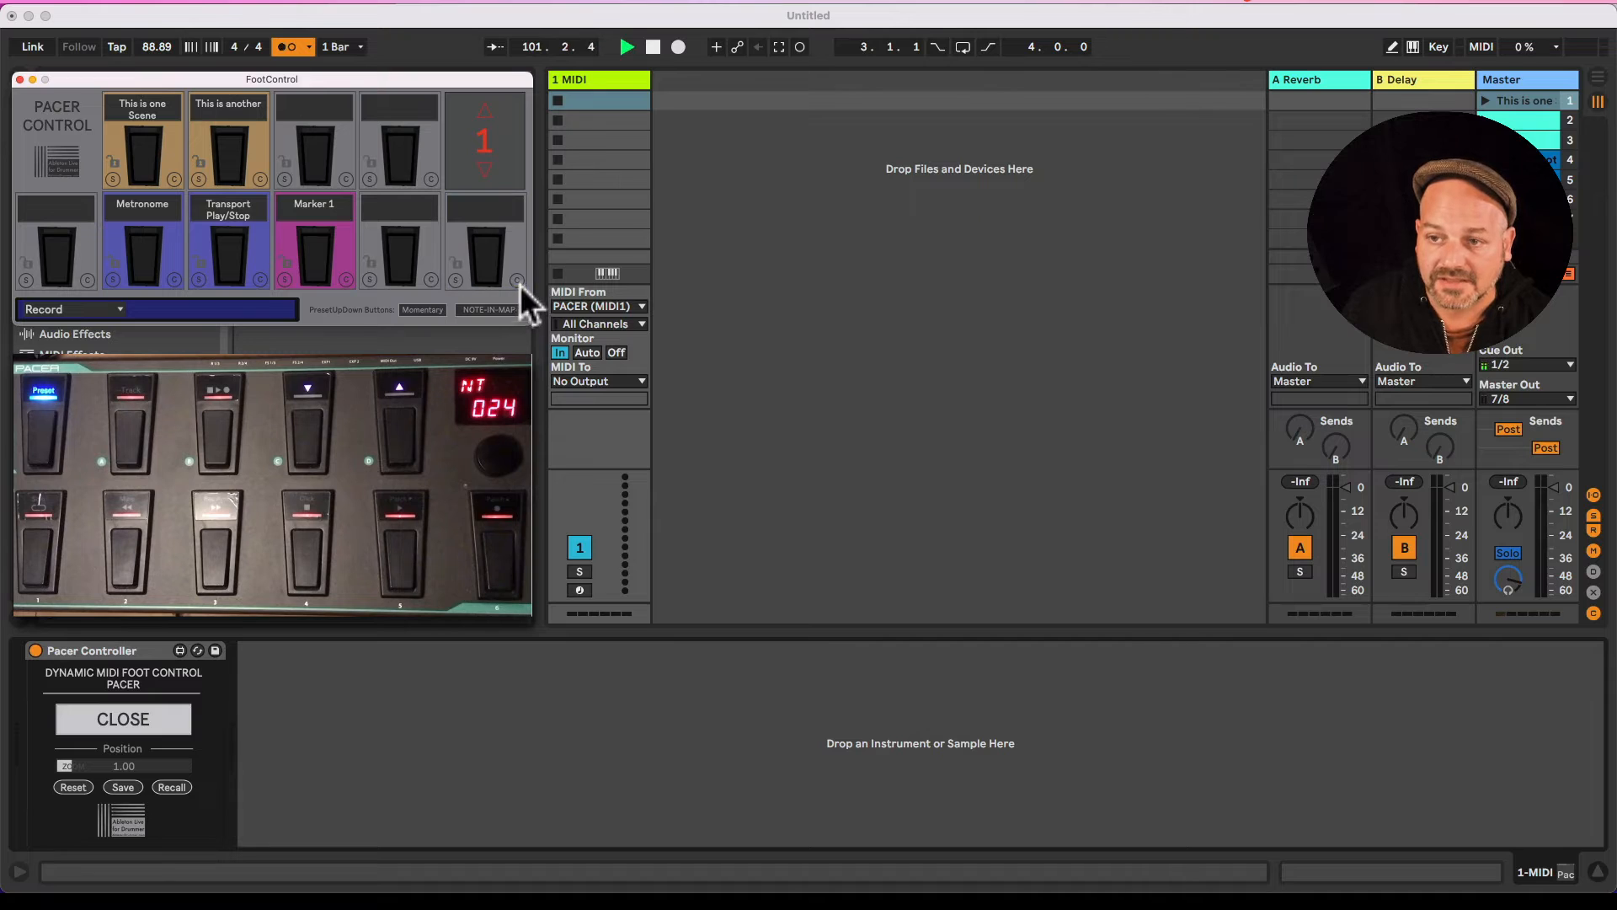
{"action": "left_click", "coordinate": [346, 279]}
{"action": "left_click", "coordinate": [261, 280]}
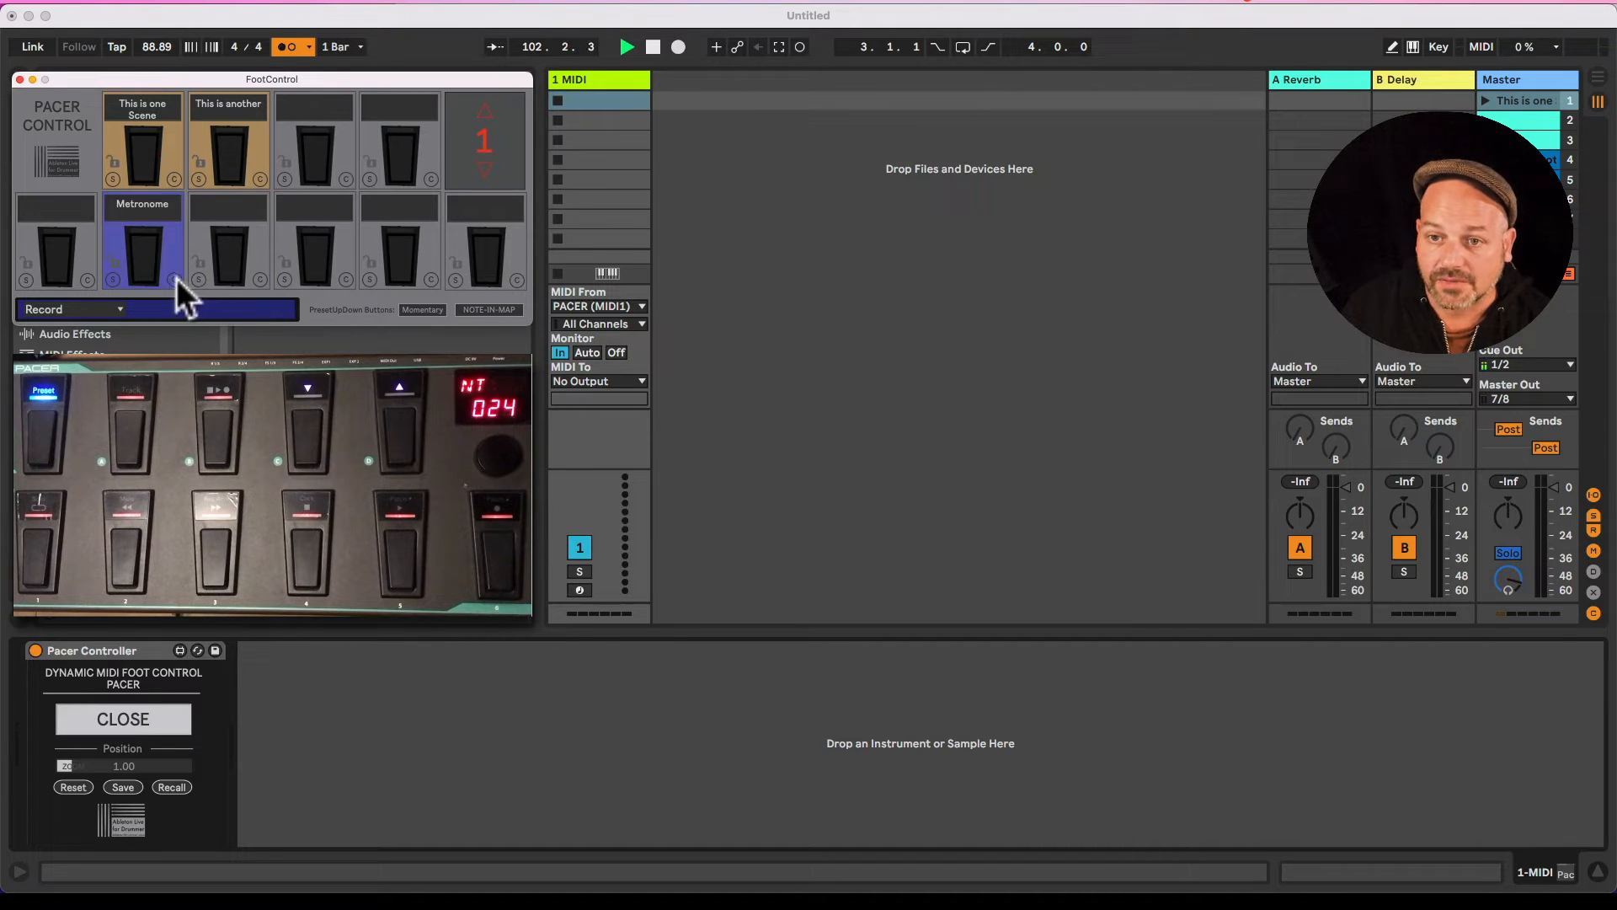
{"action": "left_click", "coordinate": [175, 279]}
{"action": "left_click", "coordinate": [174, 180]}
{"action": "left_click", "coordinate": [260, 178]}
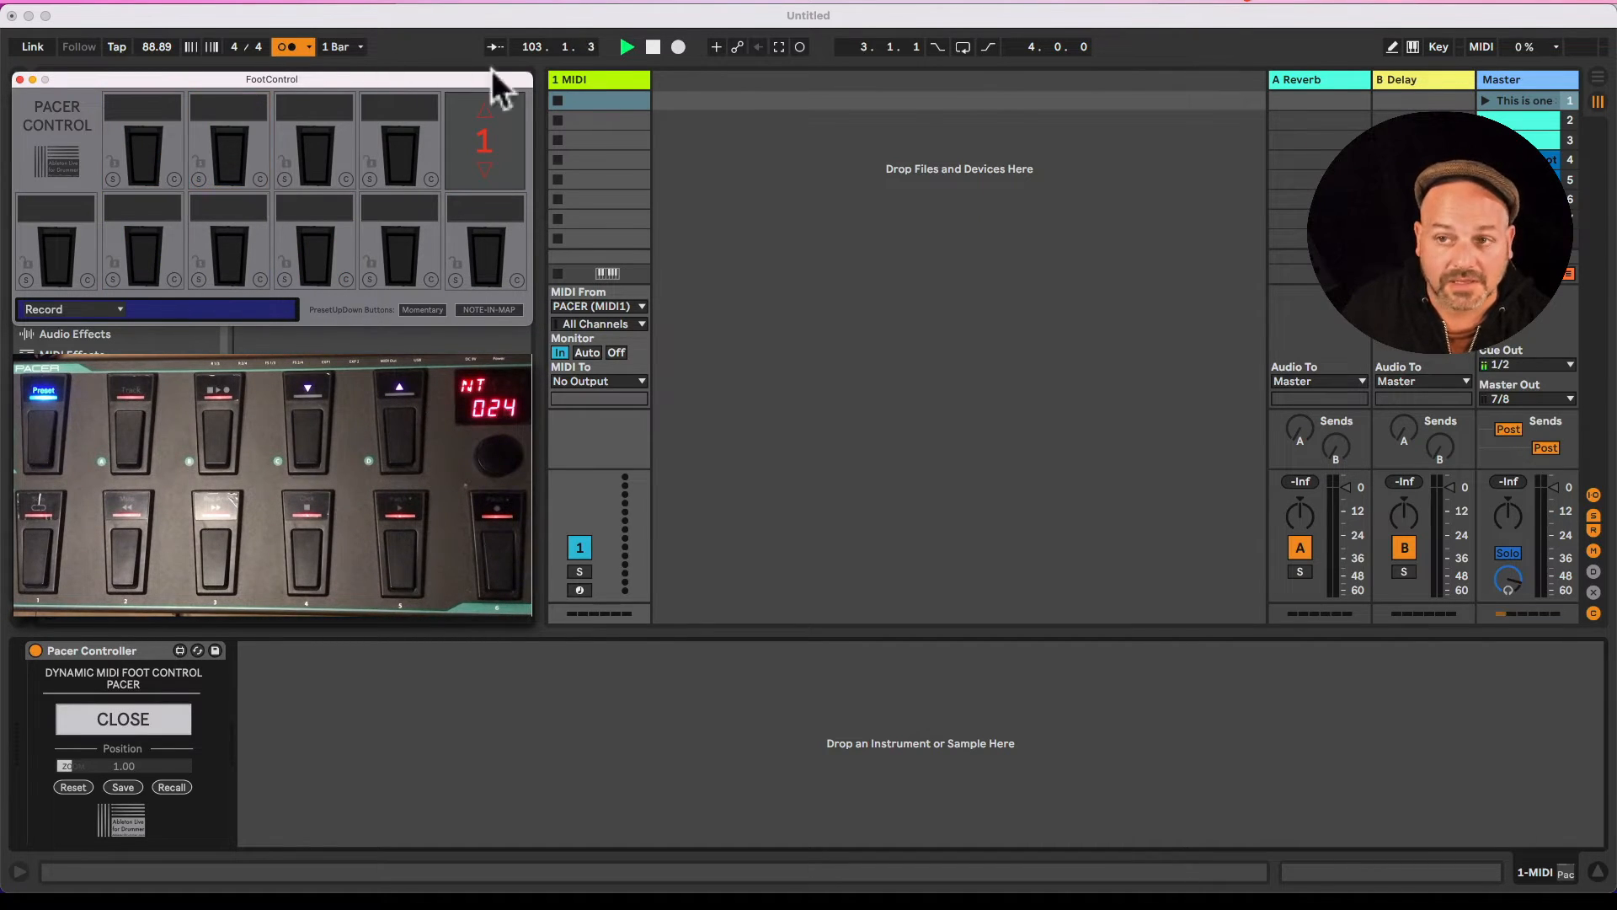
Step: Clear the Scene X on PRST 2, Record and Marker 2 mappings in preset 2, and return to preset 1 with playback stopped
{"action": "left_click", "coordinate": [483, 112]}
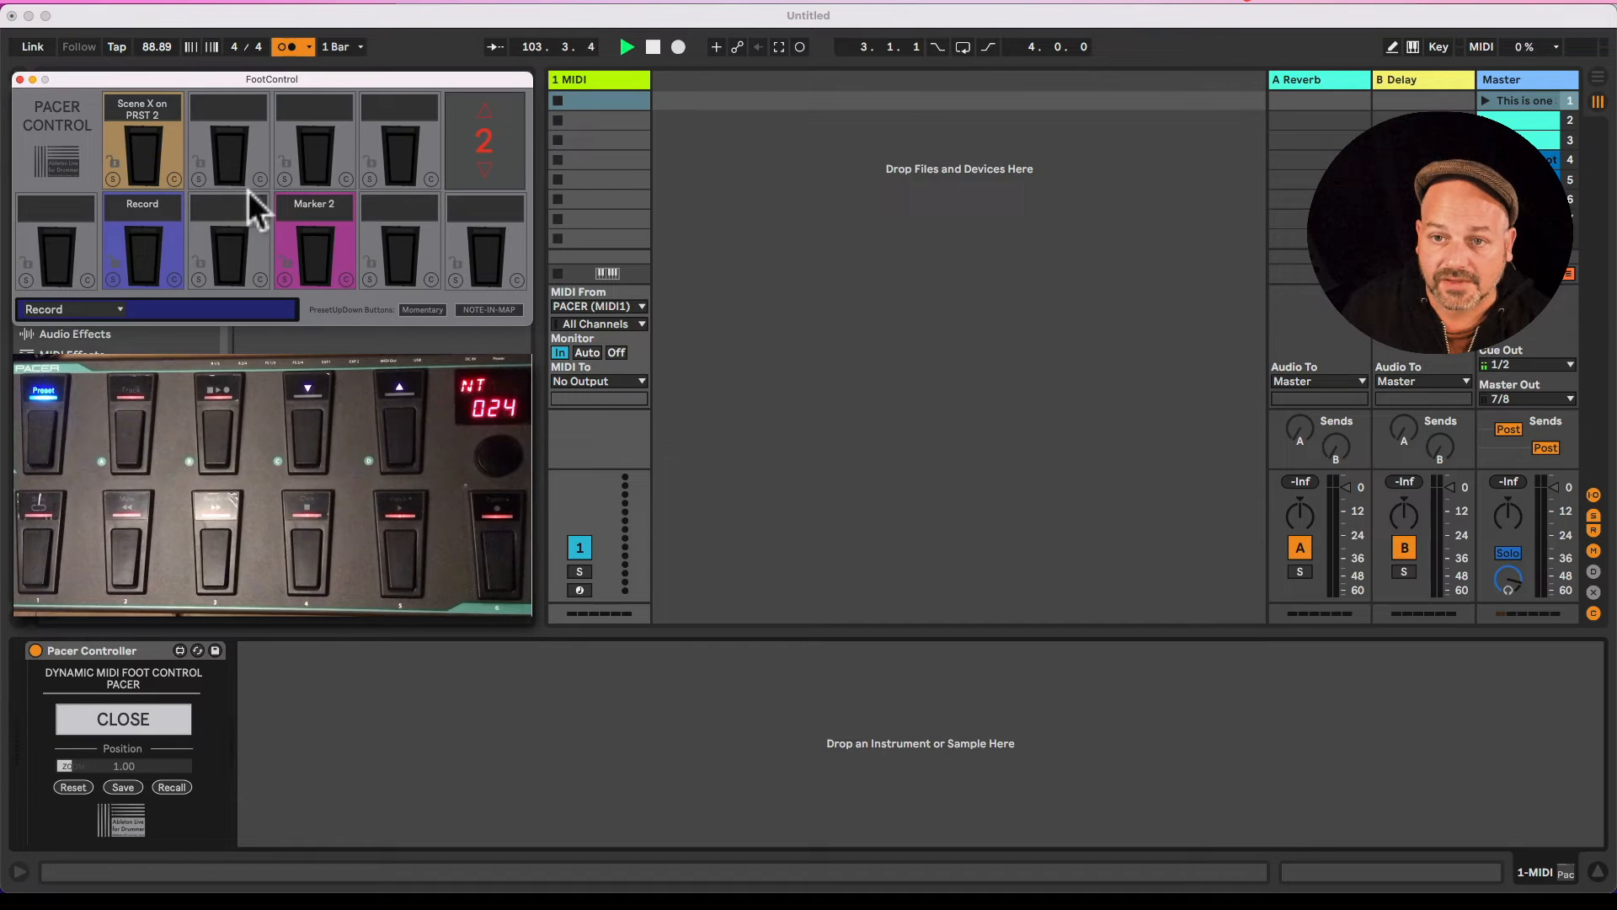
{"action": "left_click", "coordinate": [175, 180]}
{"action": "left_click", "coordinate": [173, 281]}
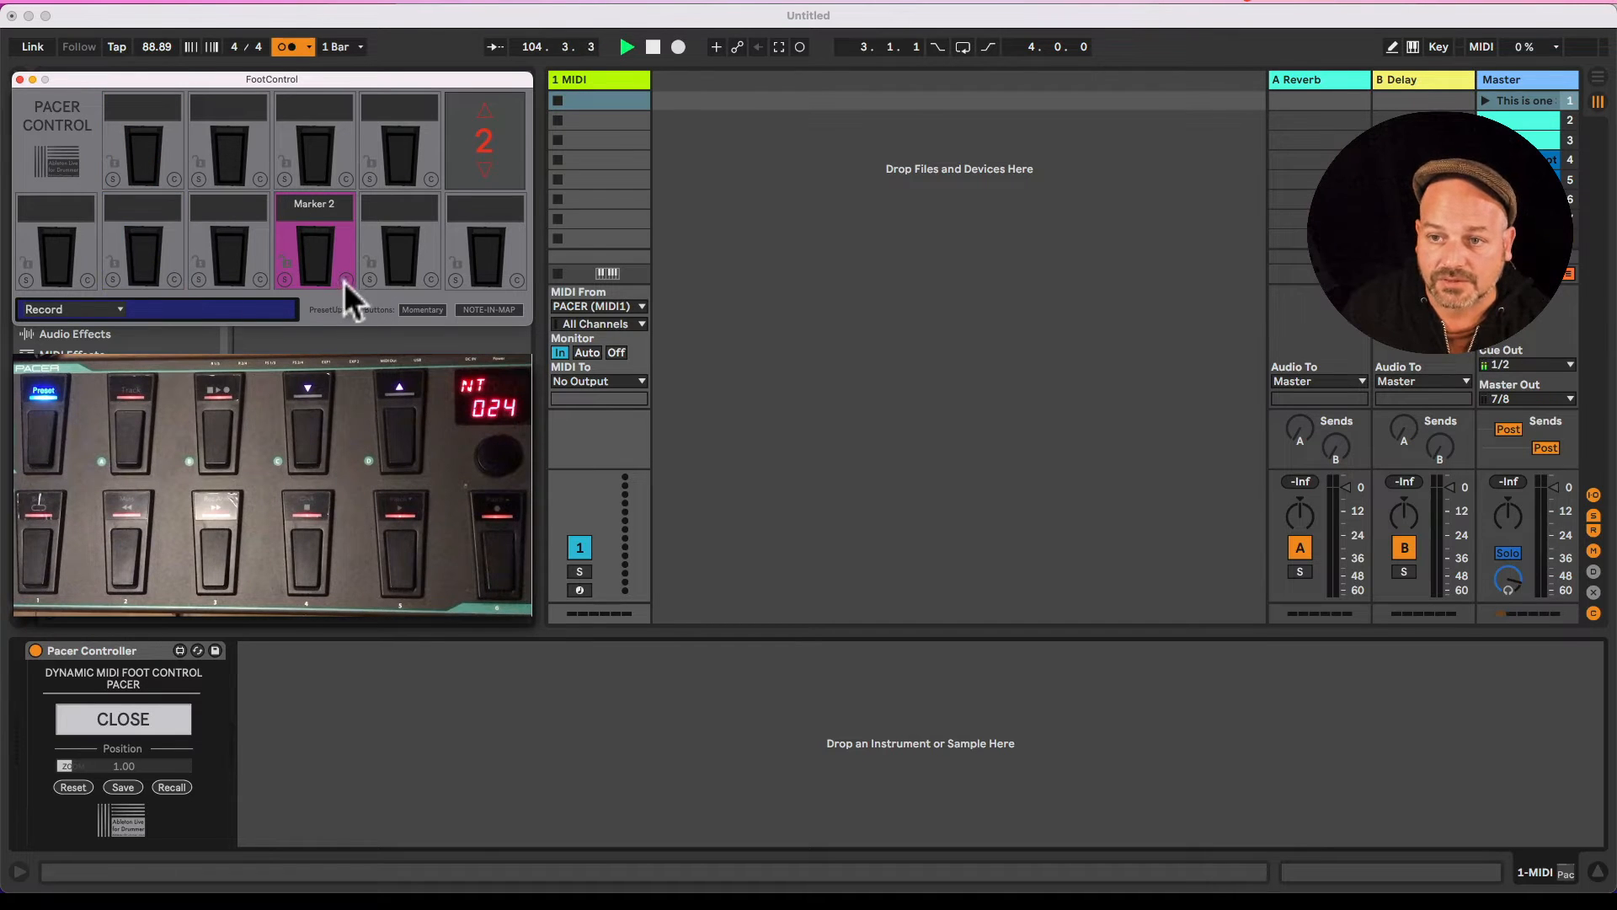
{"action": "left_click", "coordinate": [345, 279]}
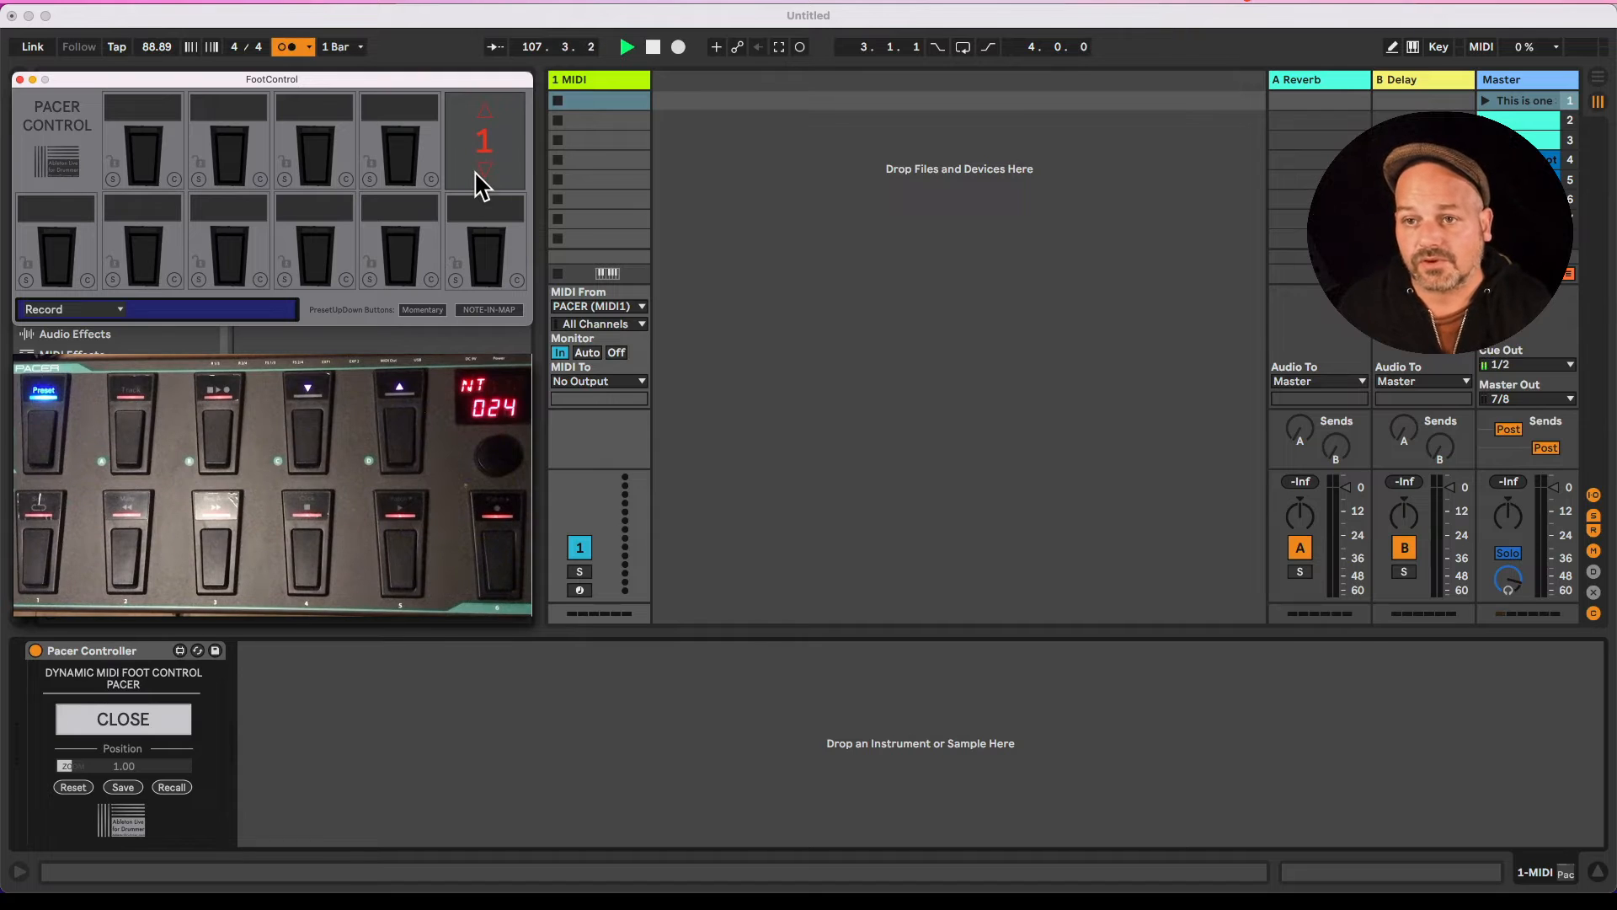
{"action": "key", "text": "space"}
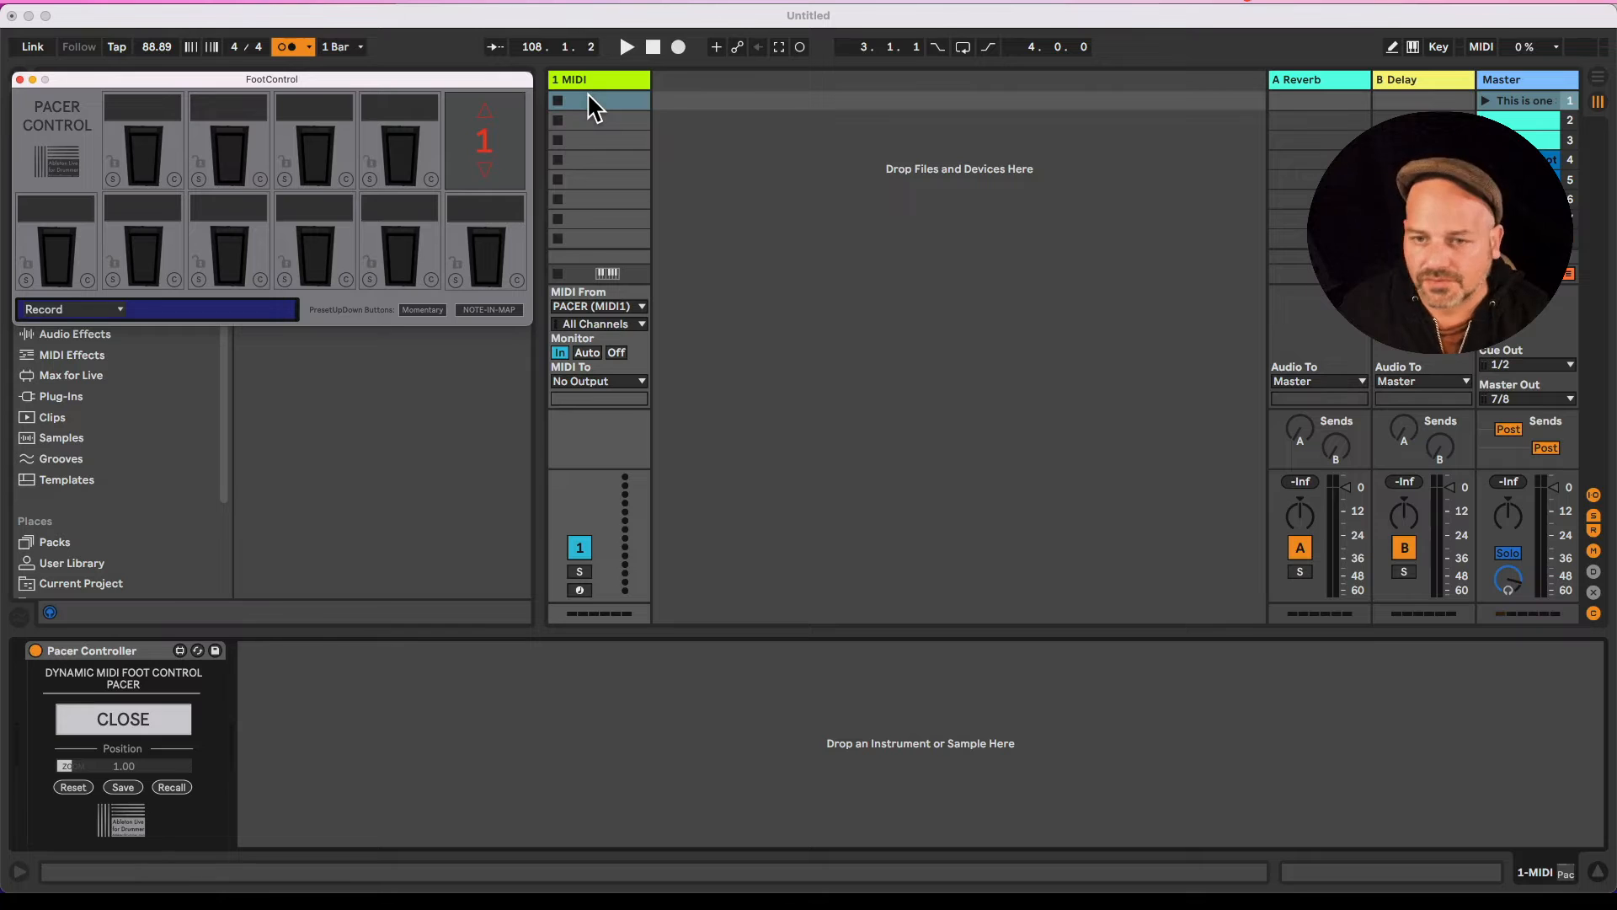
Step: Set the FootControl's control type to NOTE, and change it to MAP-PARAM
{"action": "left_click", "coordinate": [88, 312]}
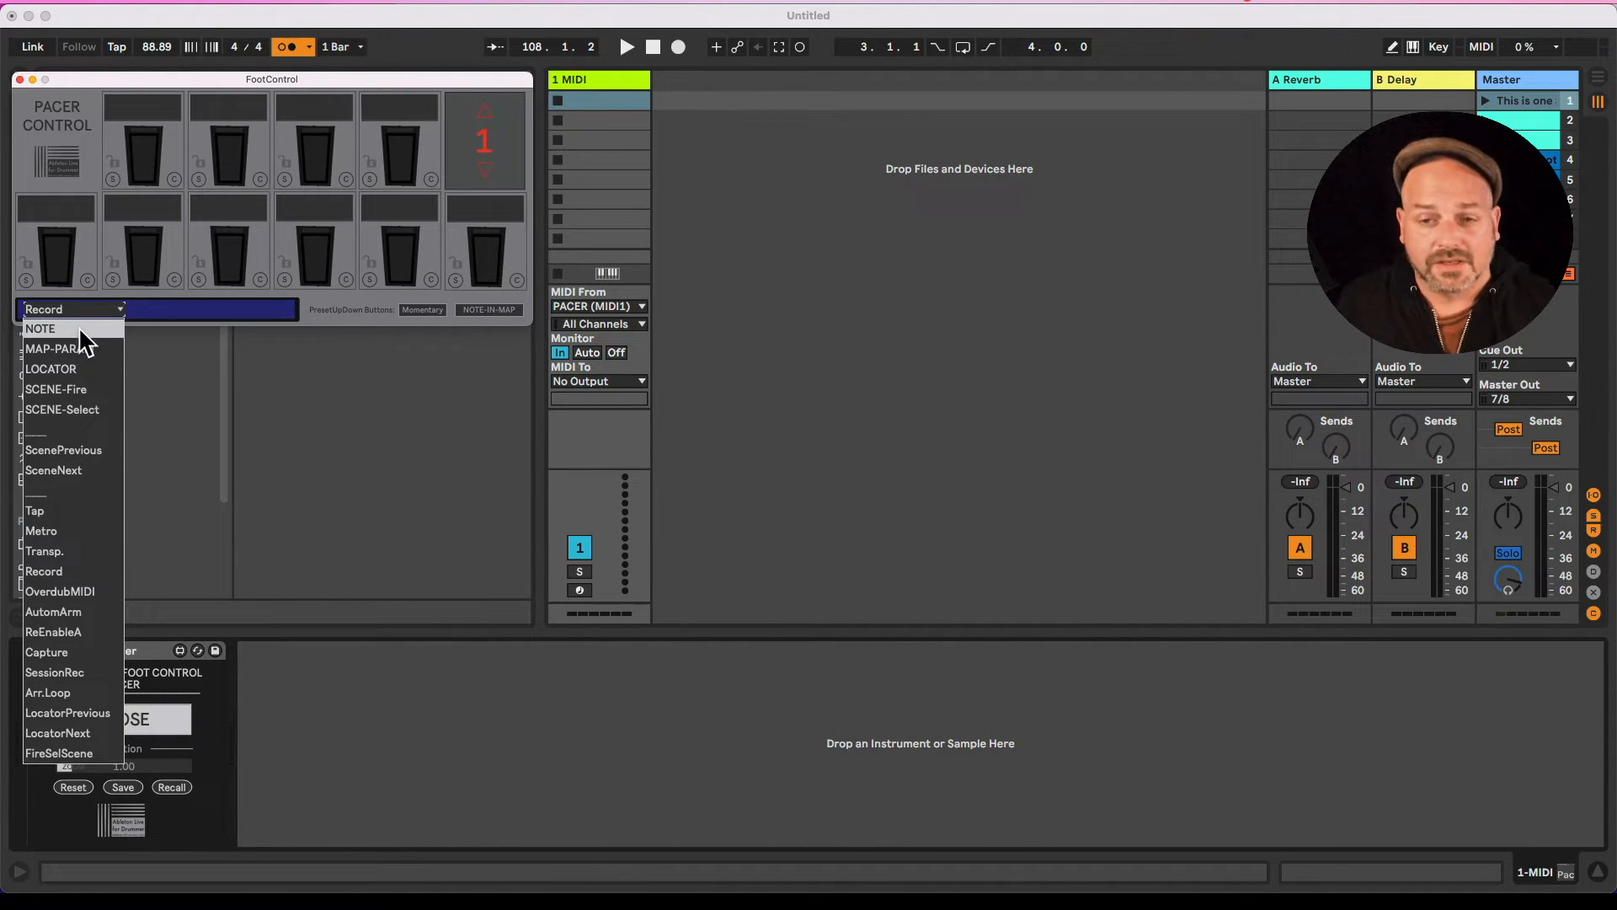
{"action": "left_click", "coordinate": [78, 327]}
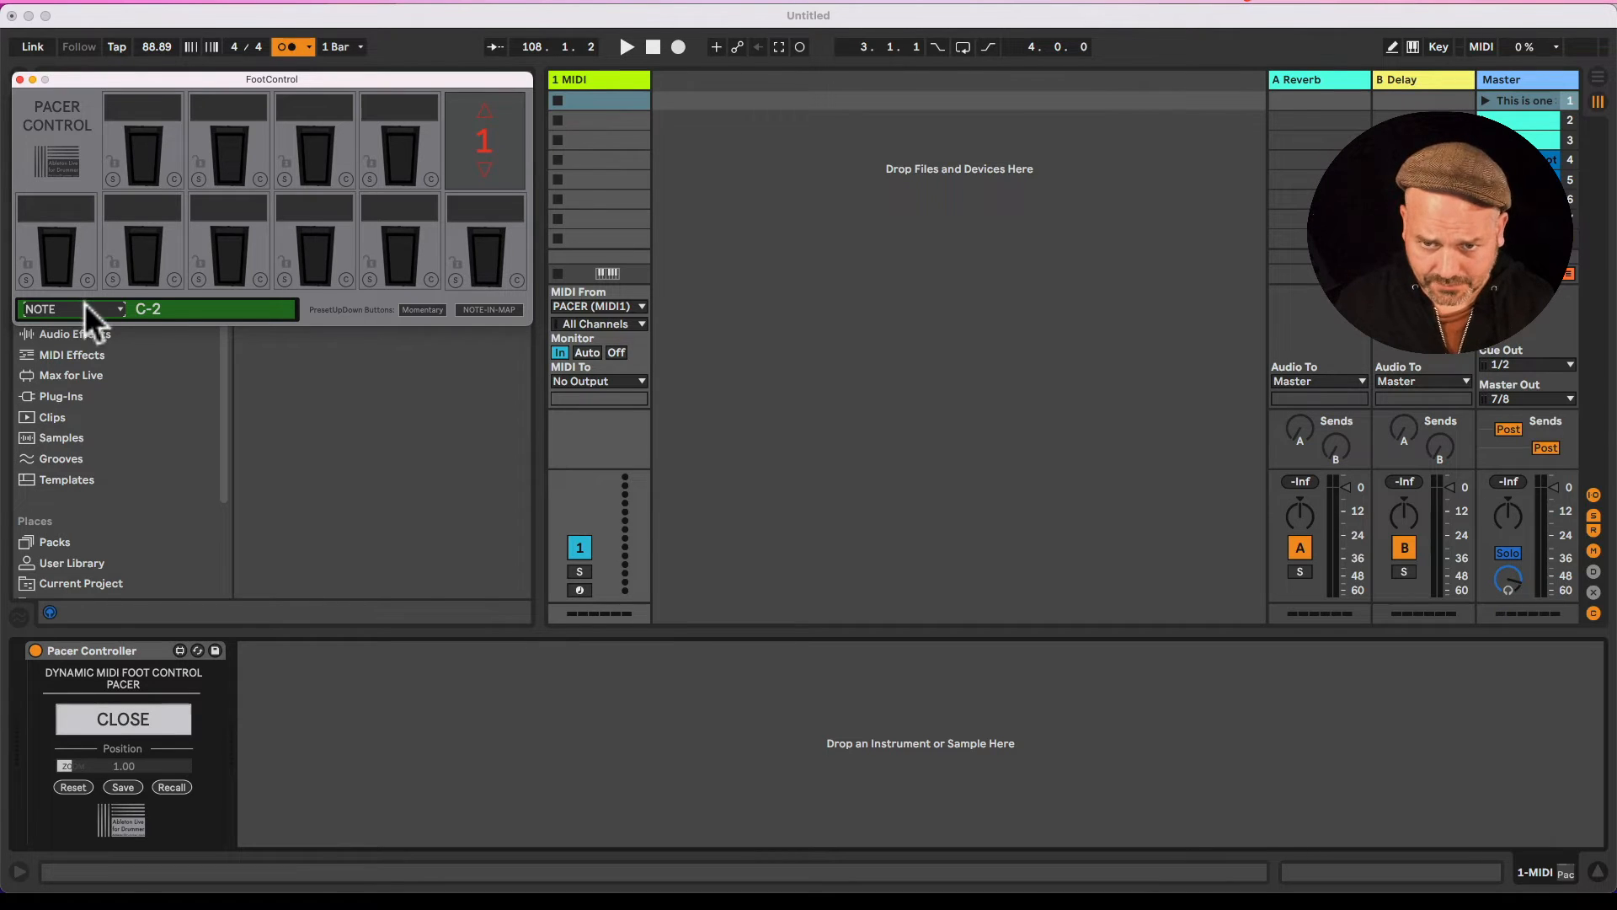
{"action": "left_click", "coordinate": [92, 310]}
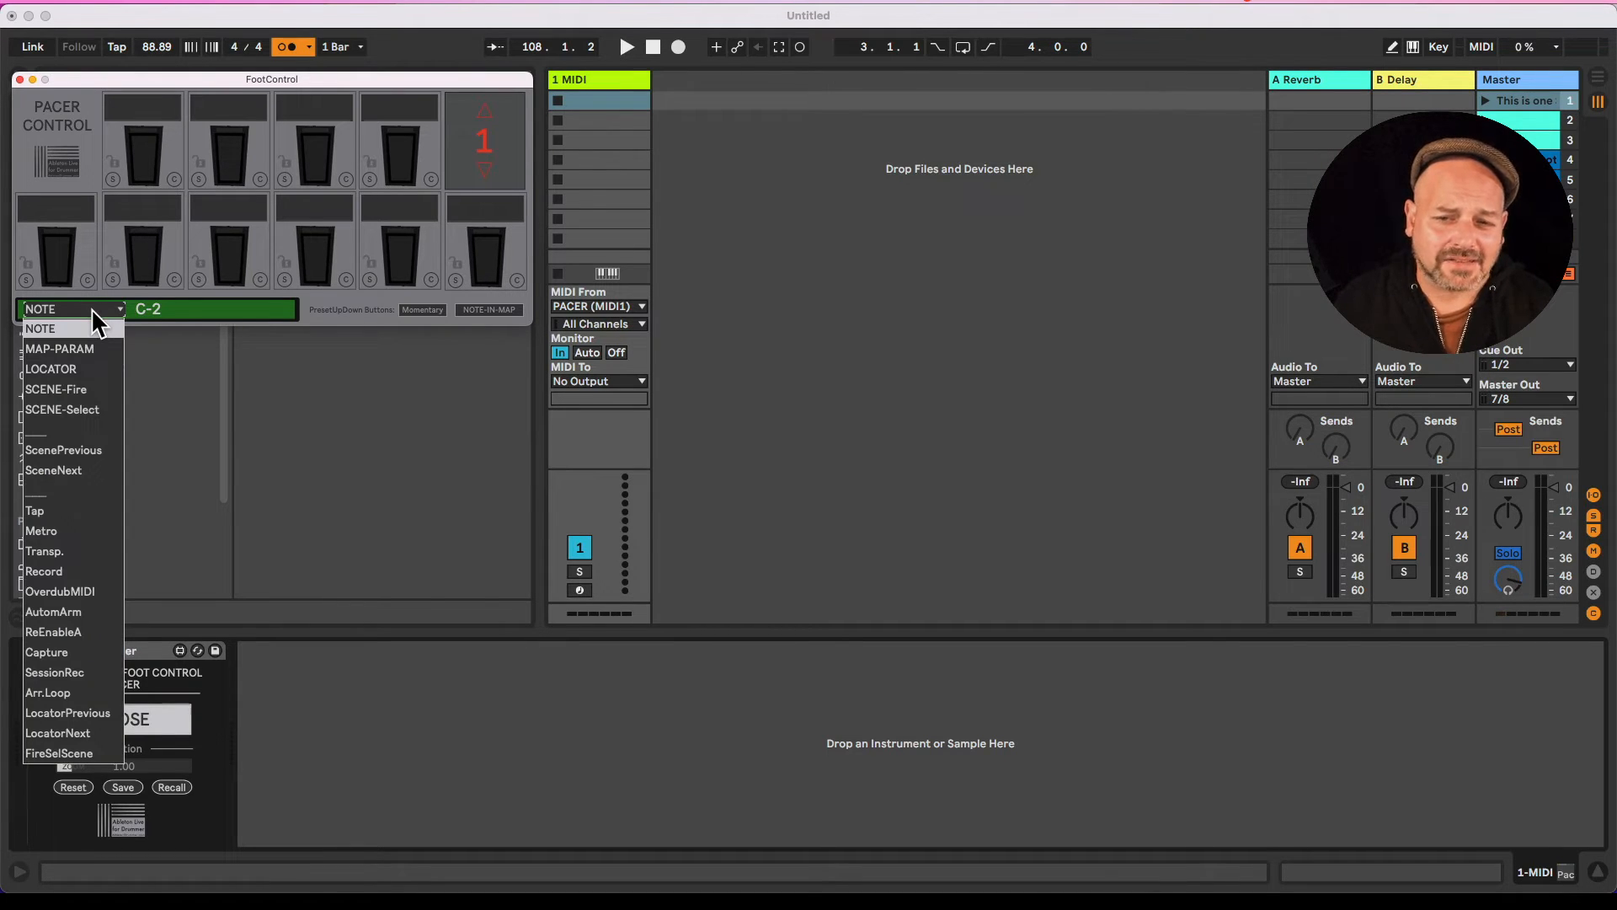
{"action": "left_click", "coordinate": [88, 347]}
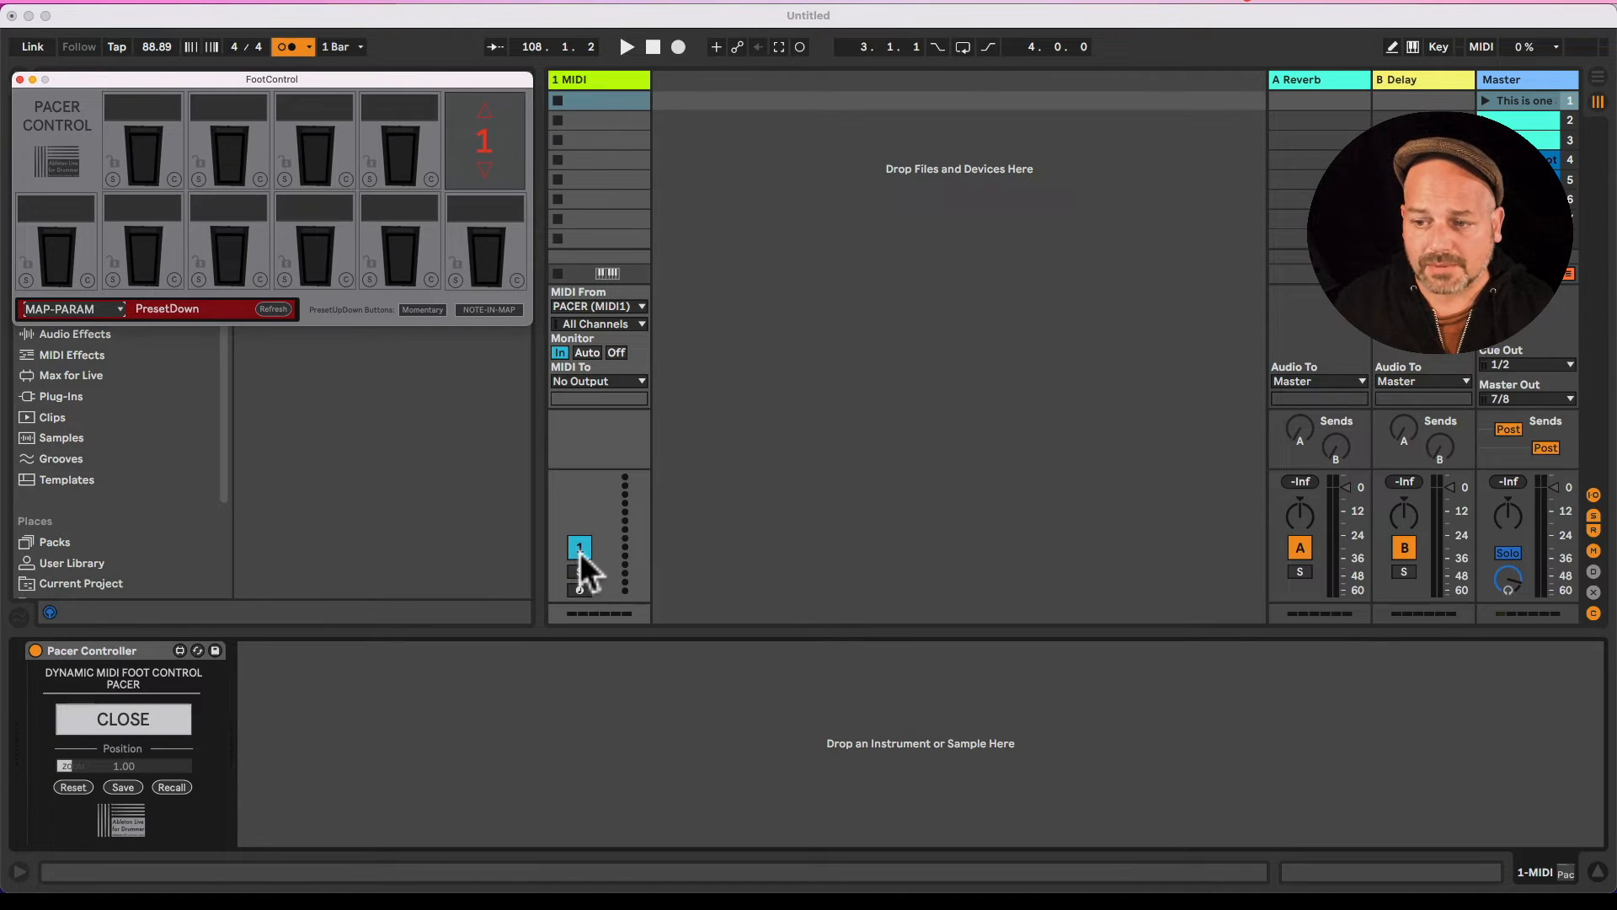
Step: Toggle the A Reverb return's track activator several times, leaving it on, and lower the return's volume to about -12 dB
{"action": "left_click", "coordinate": [1301, 546]}
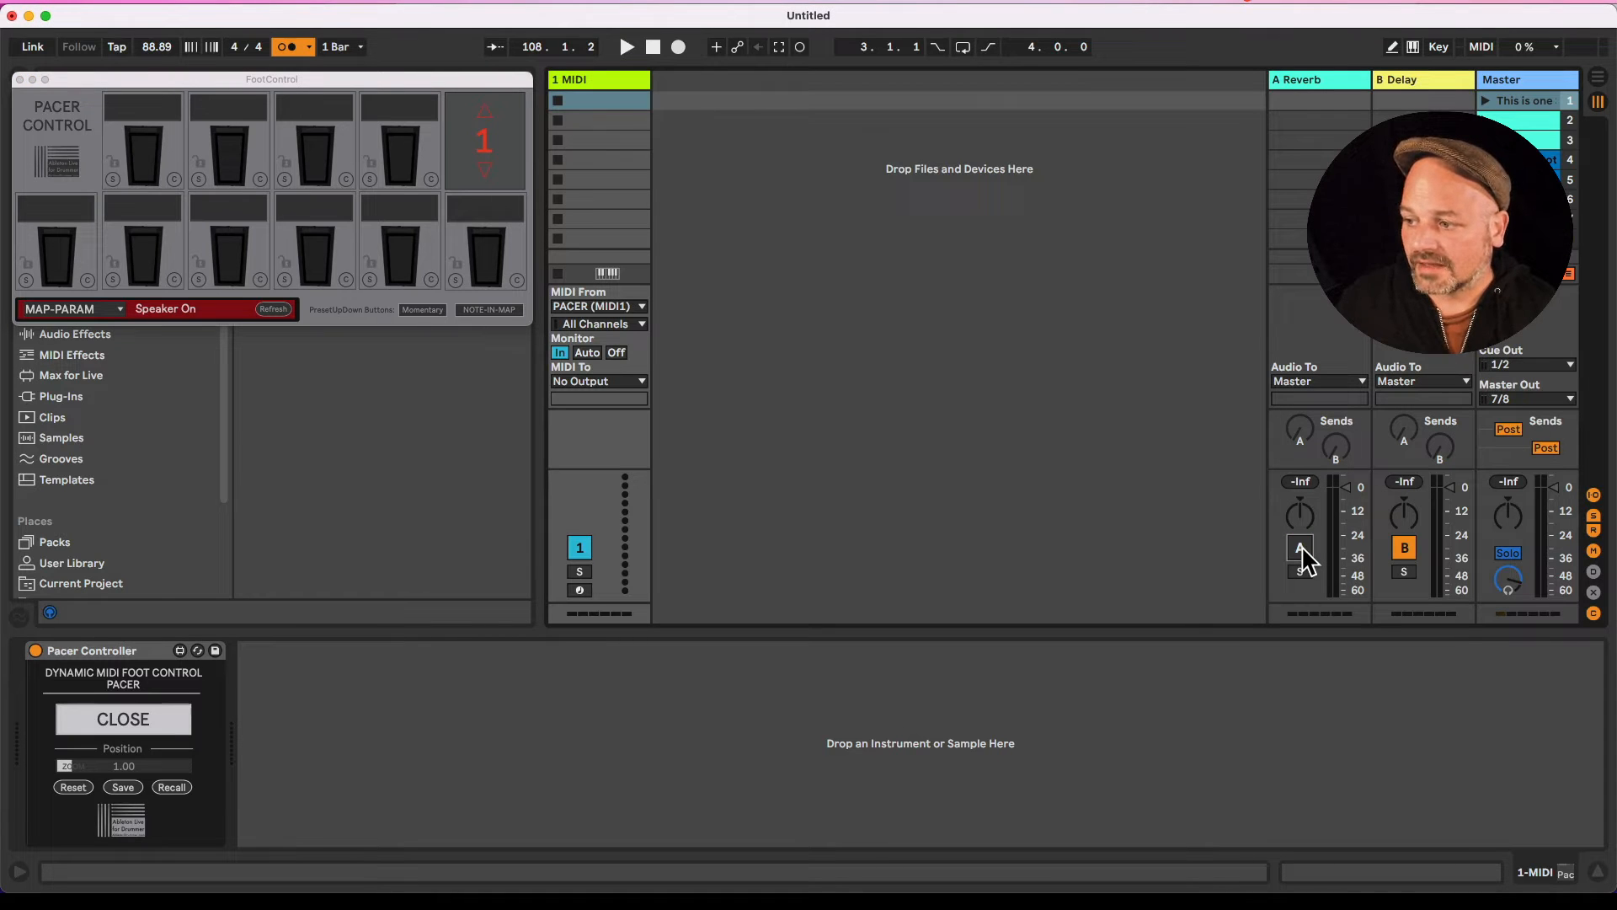
{"action": "left_click", "coordinate": [1302, 546]}
{"action": "left_click", "coordinate": [1301, 546]}
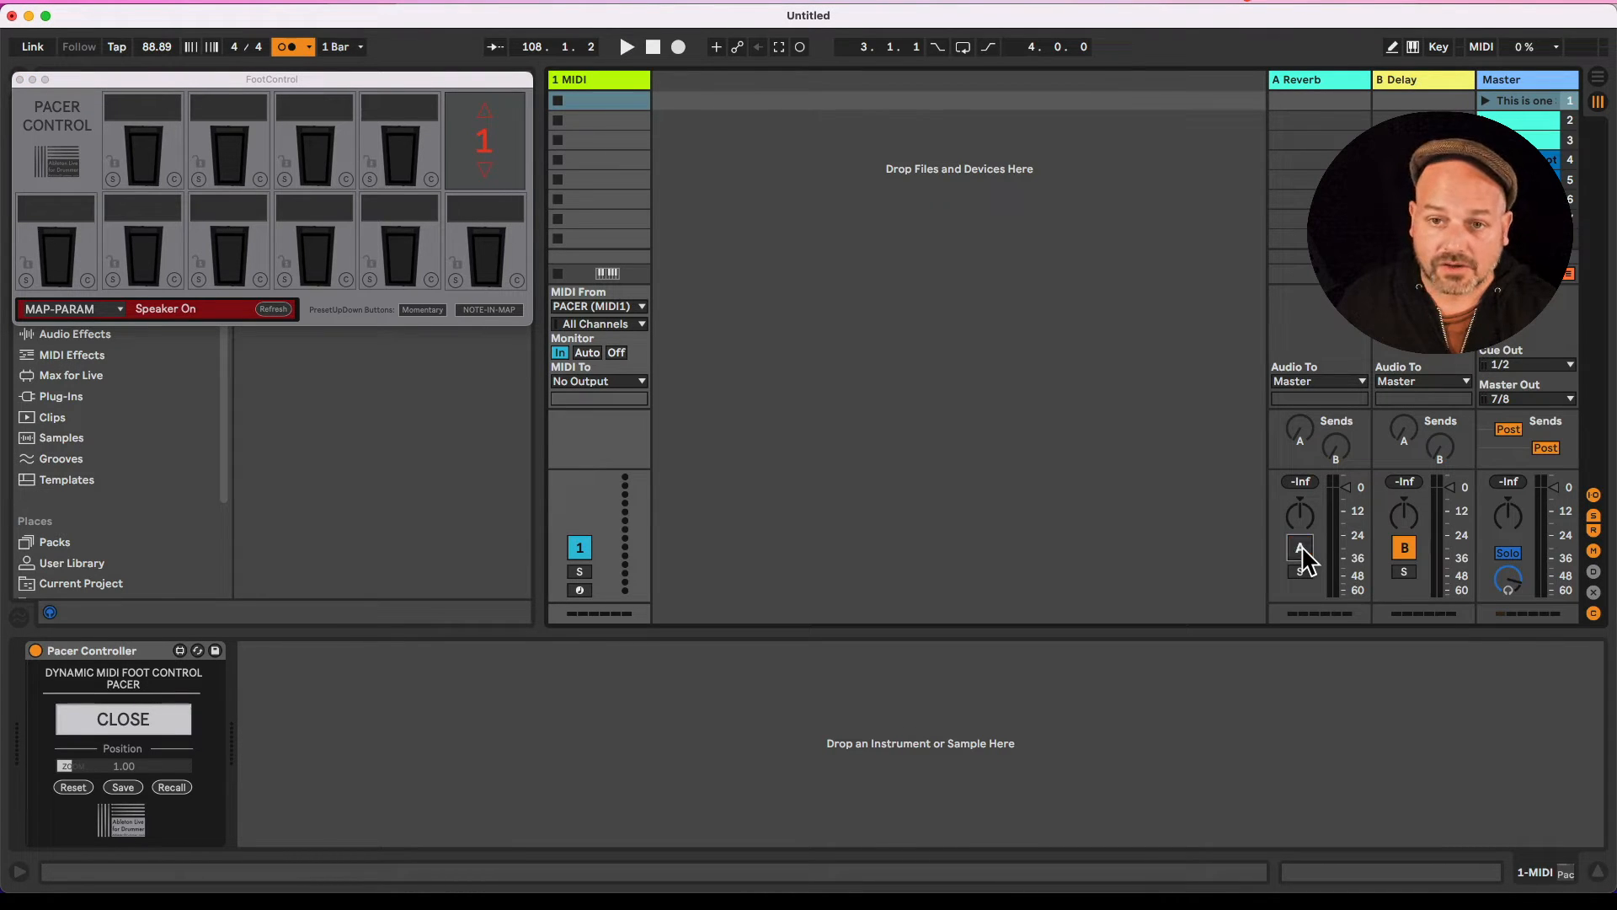
{"action": "left_click", "coordinate": [1301, 546]}
{"action": "left_click", "coordinate": [1301, 547]}
{"action": "left_click", "coordinate": [1301, 548]}
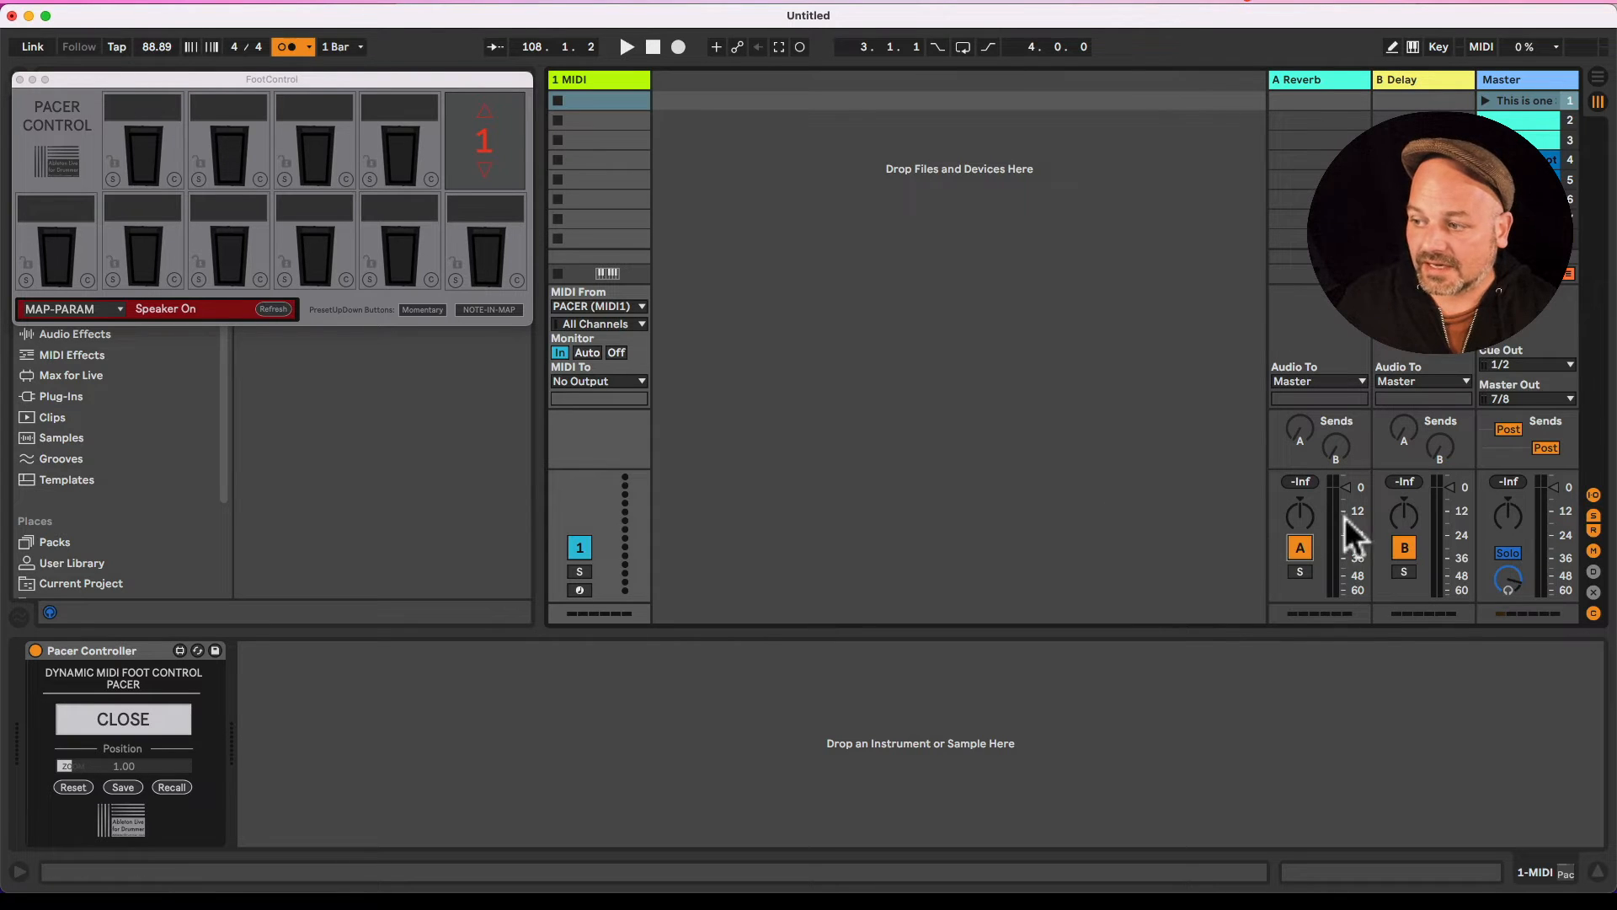
{"action": "left_click_drag", "start_coordinate": [1344, 517], "coordinate": [1344, 543]}
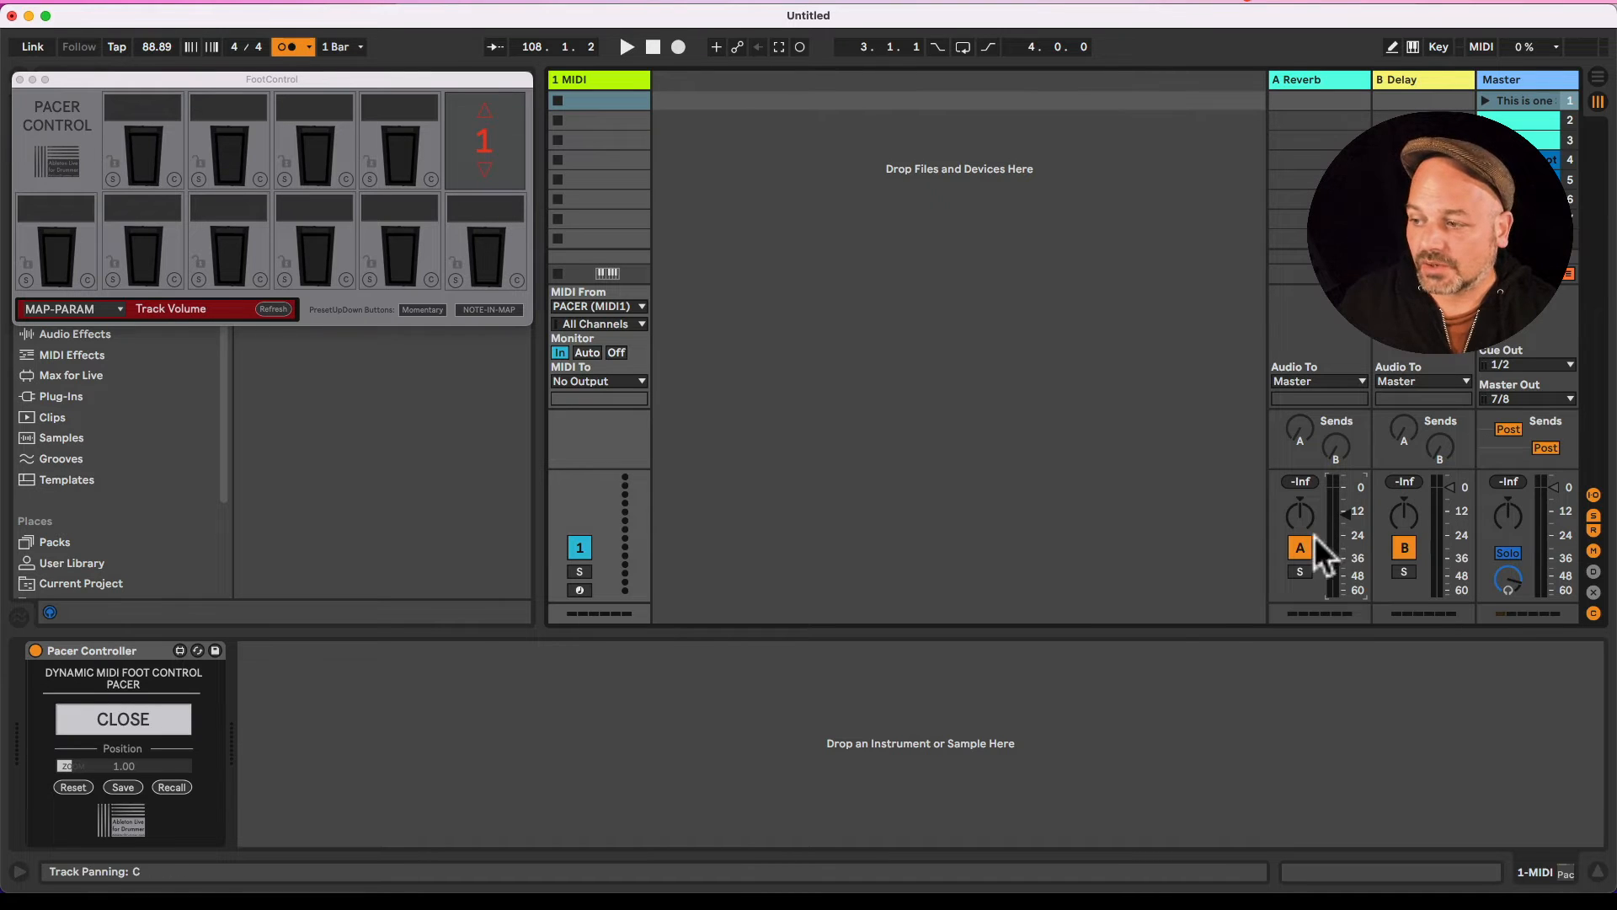
Step: Map the A Reverb return's Speaker On parameter to footswitch 2 and switch that return off
{"action": "left_click", "coordinate": [1302, 554]}
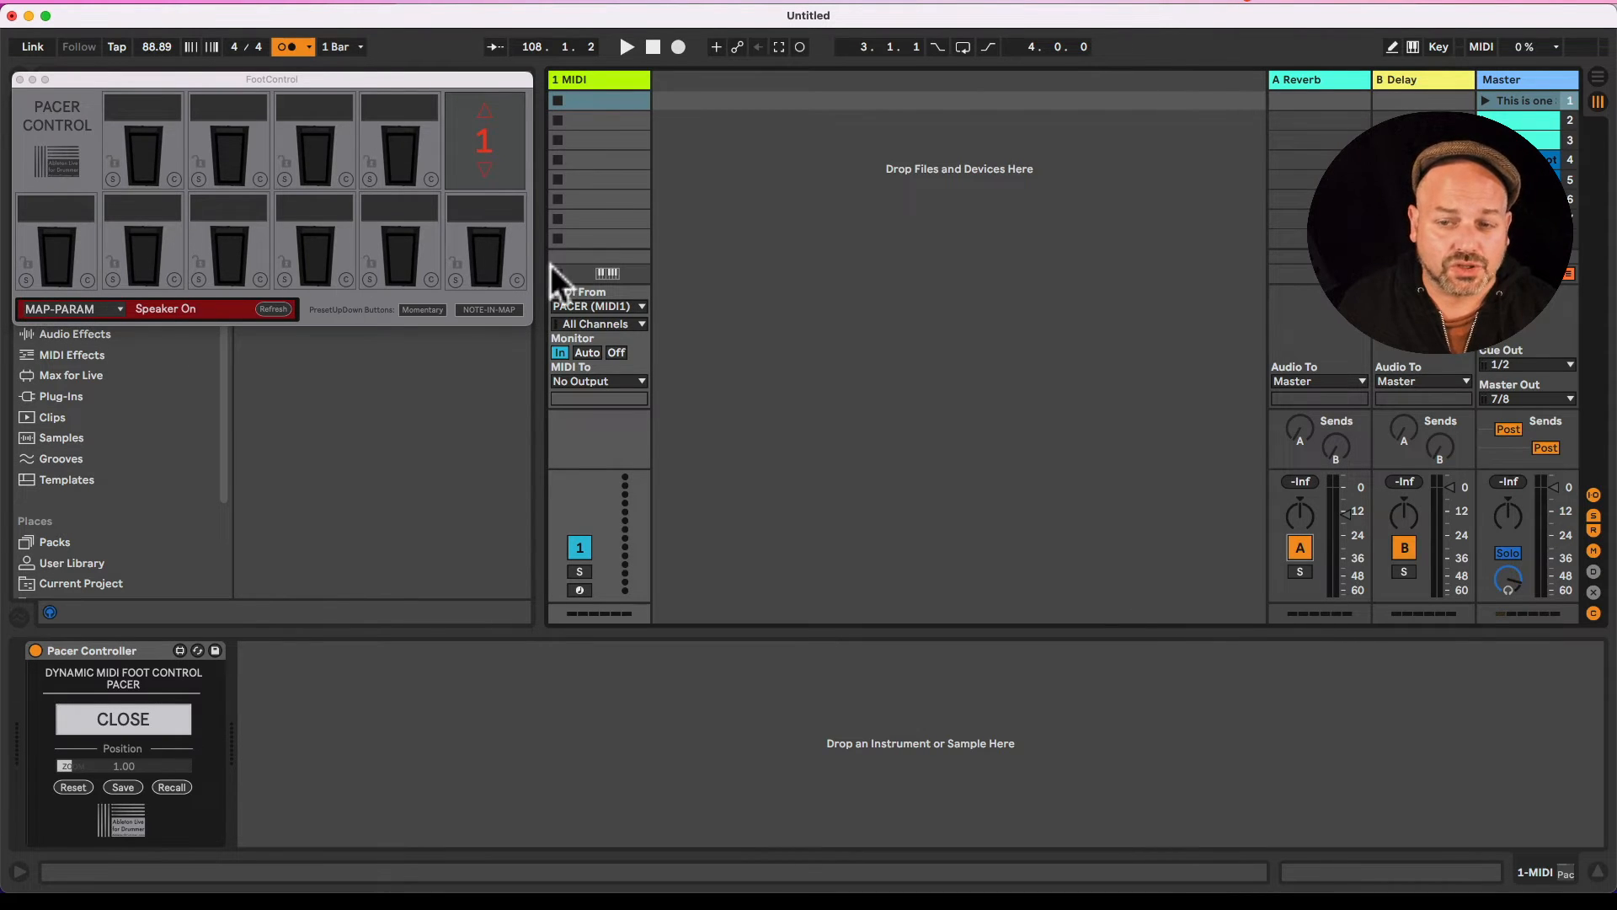
{"action": "left_click", "coordinate": [112, 279]}
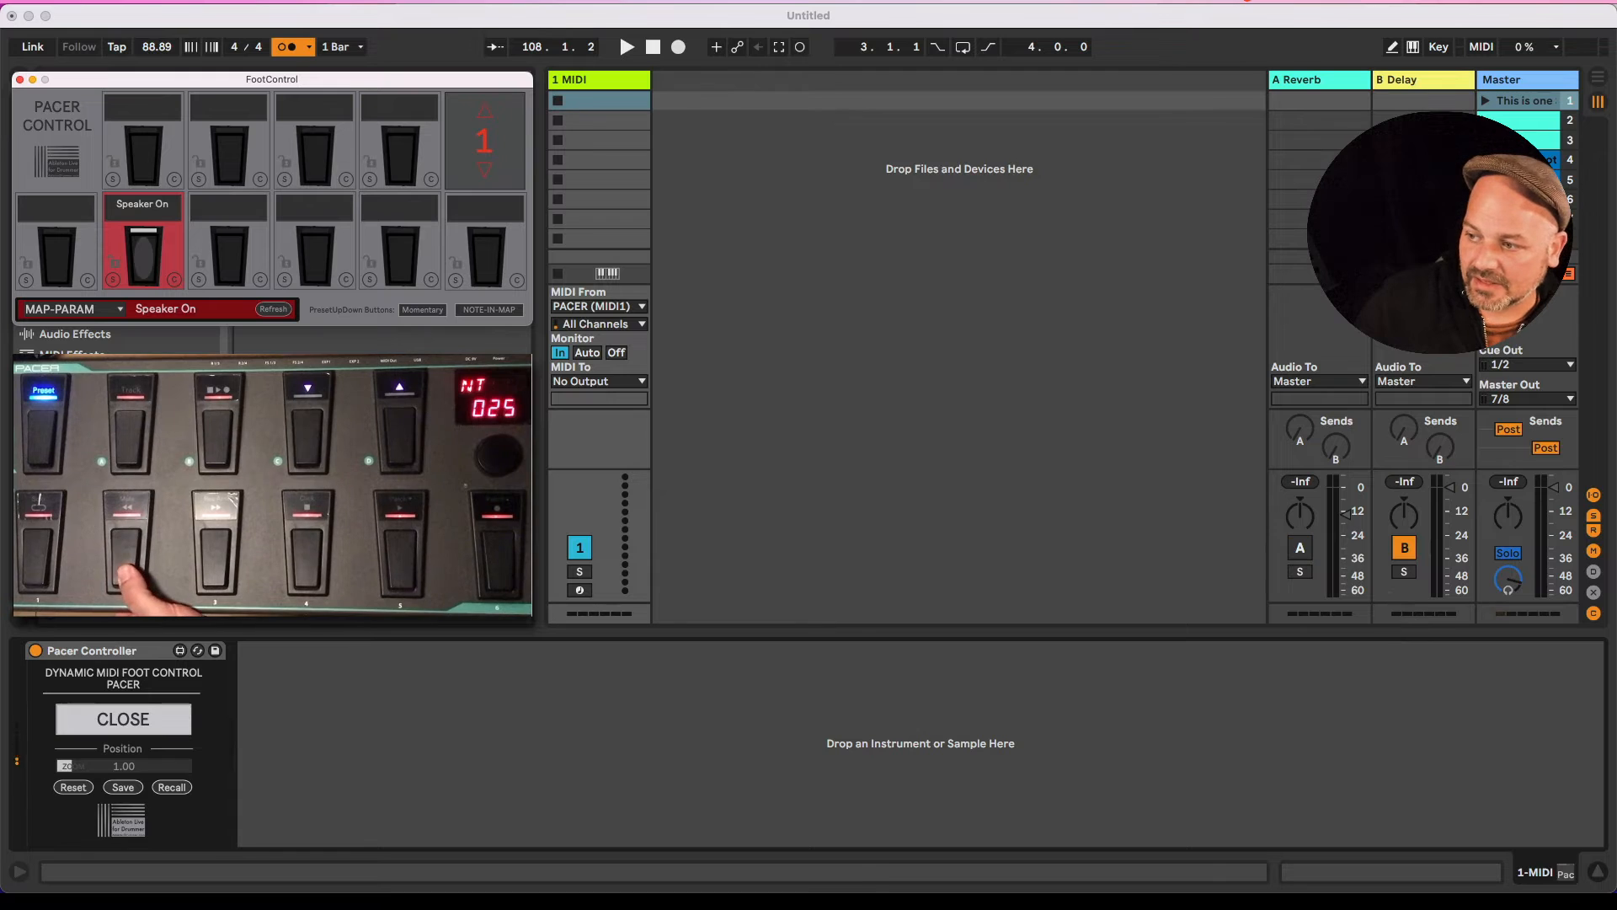
{"action": "left_click", "coordinate": [1300, 549]}
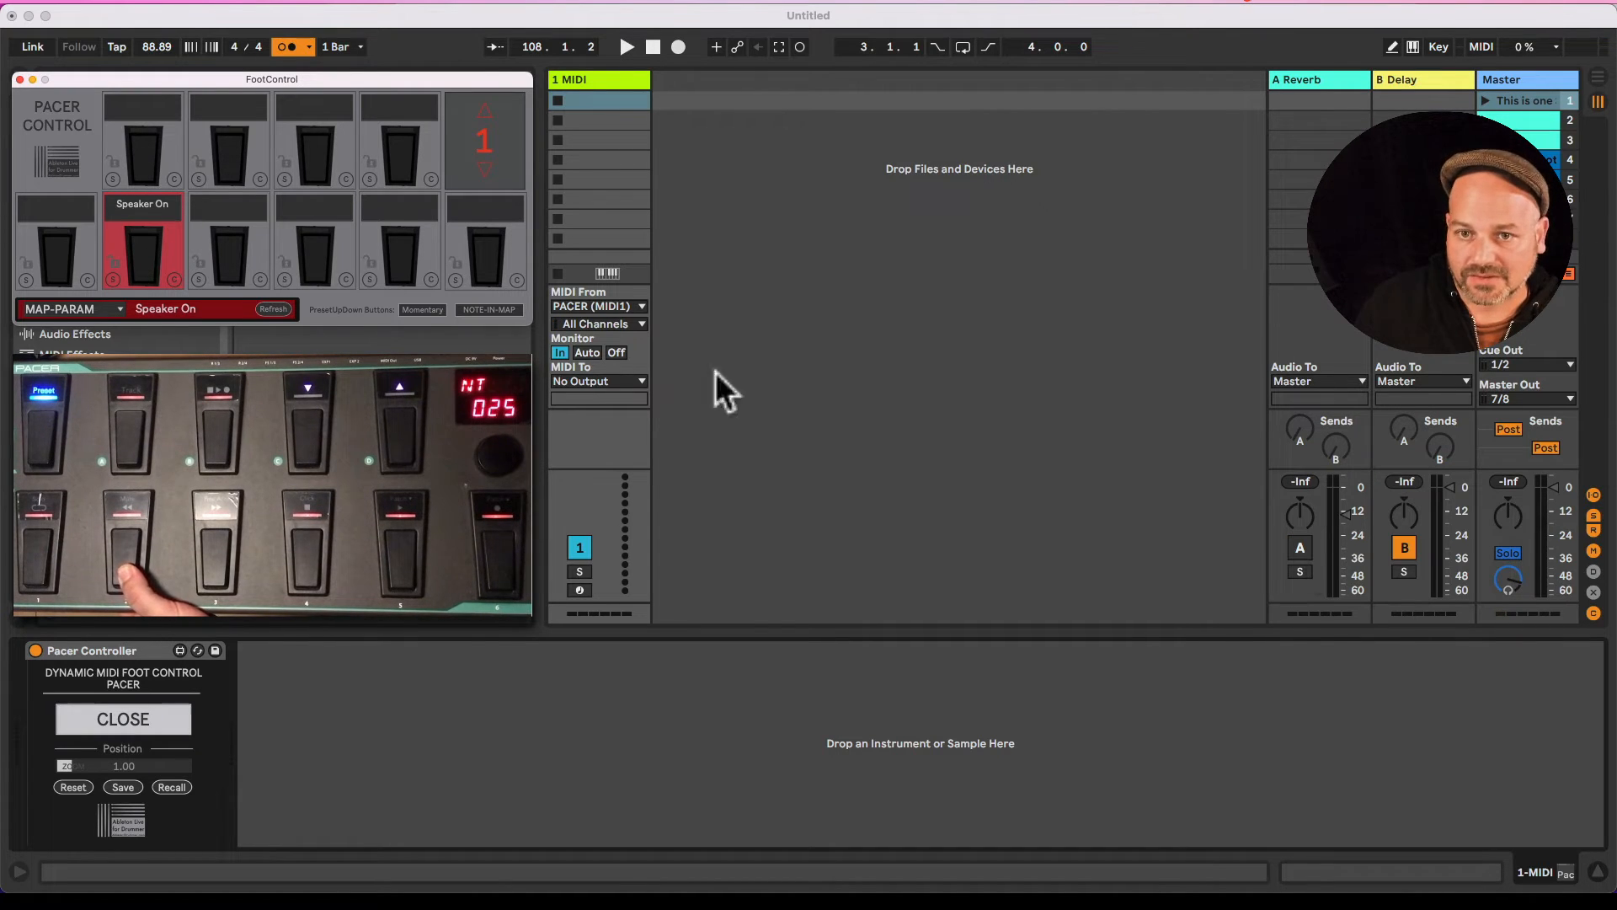
Step: Set the FootControl's control type to LOCATOR and switch to Arrangement View
{"action": "left_click", "coordinate": [83, 310]}
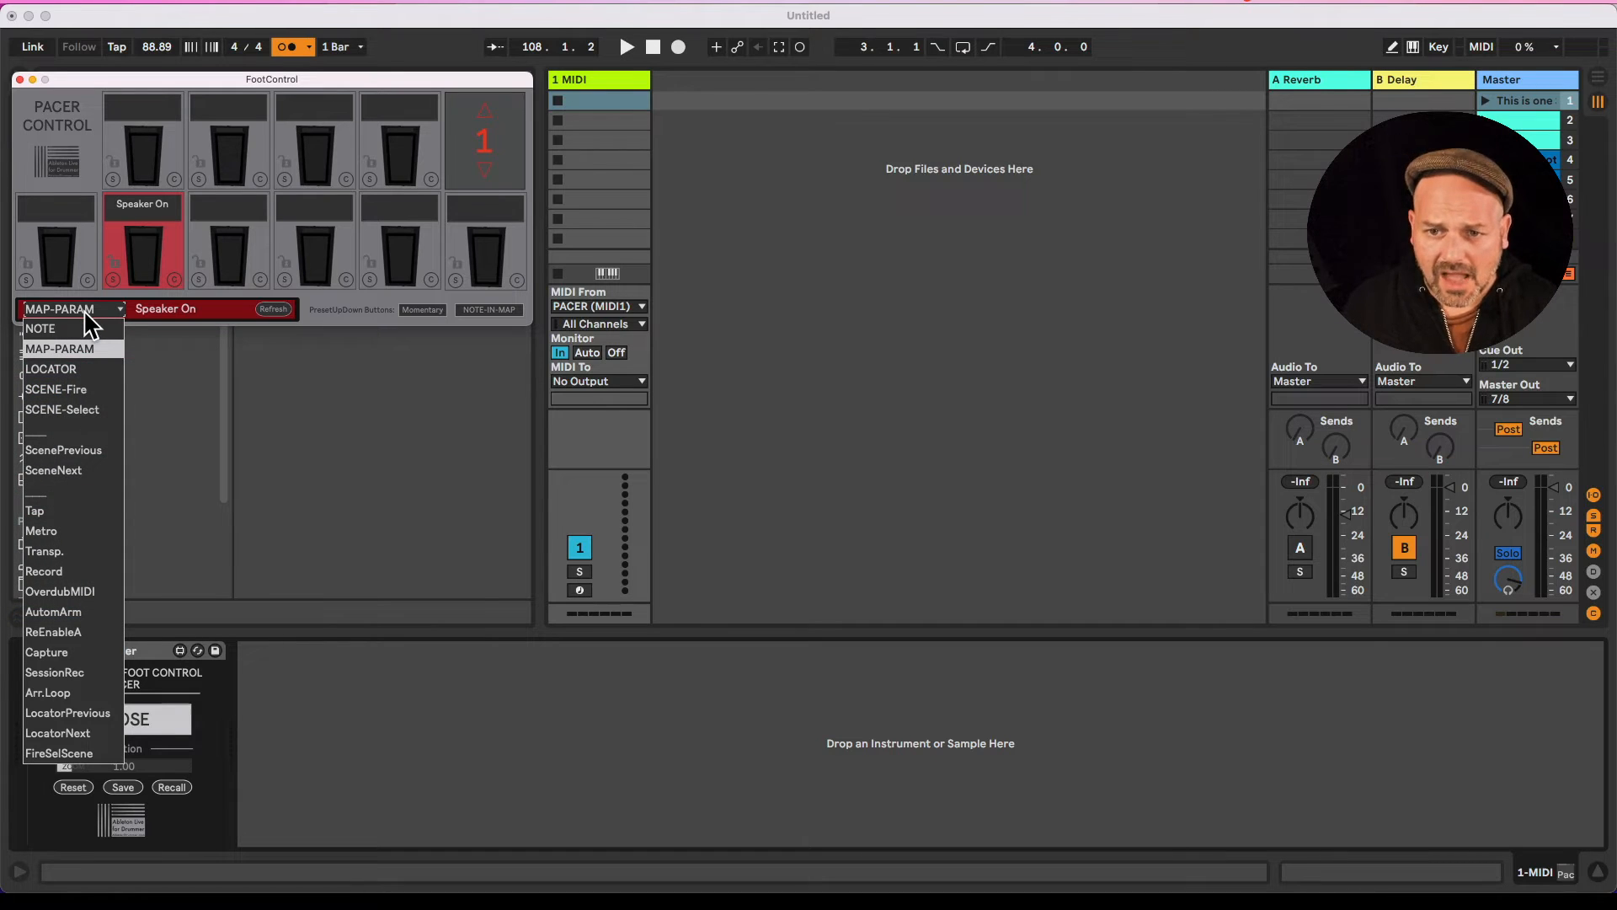
{"action": "left_click", "coordinate": [85, 369]}
{"action": "left_click", "coordinate": [944, 271]}
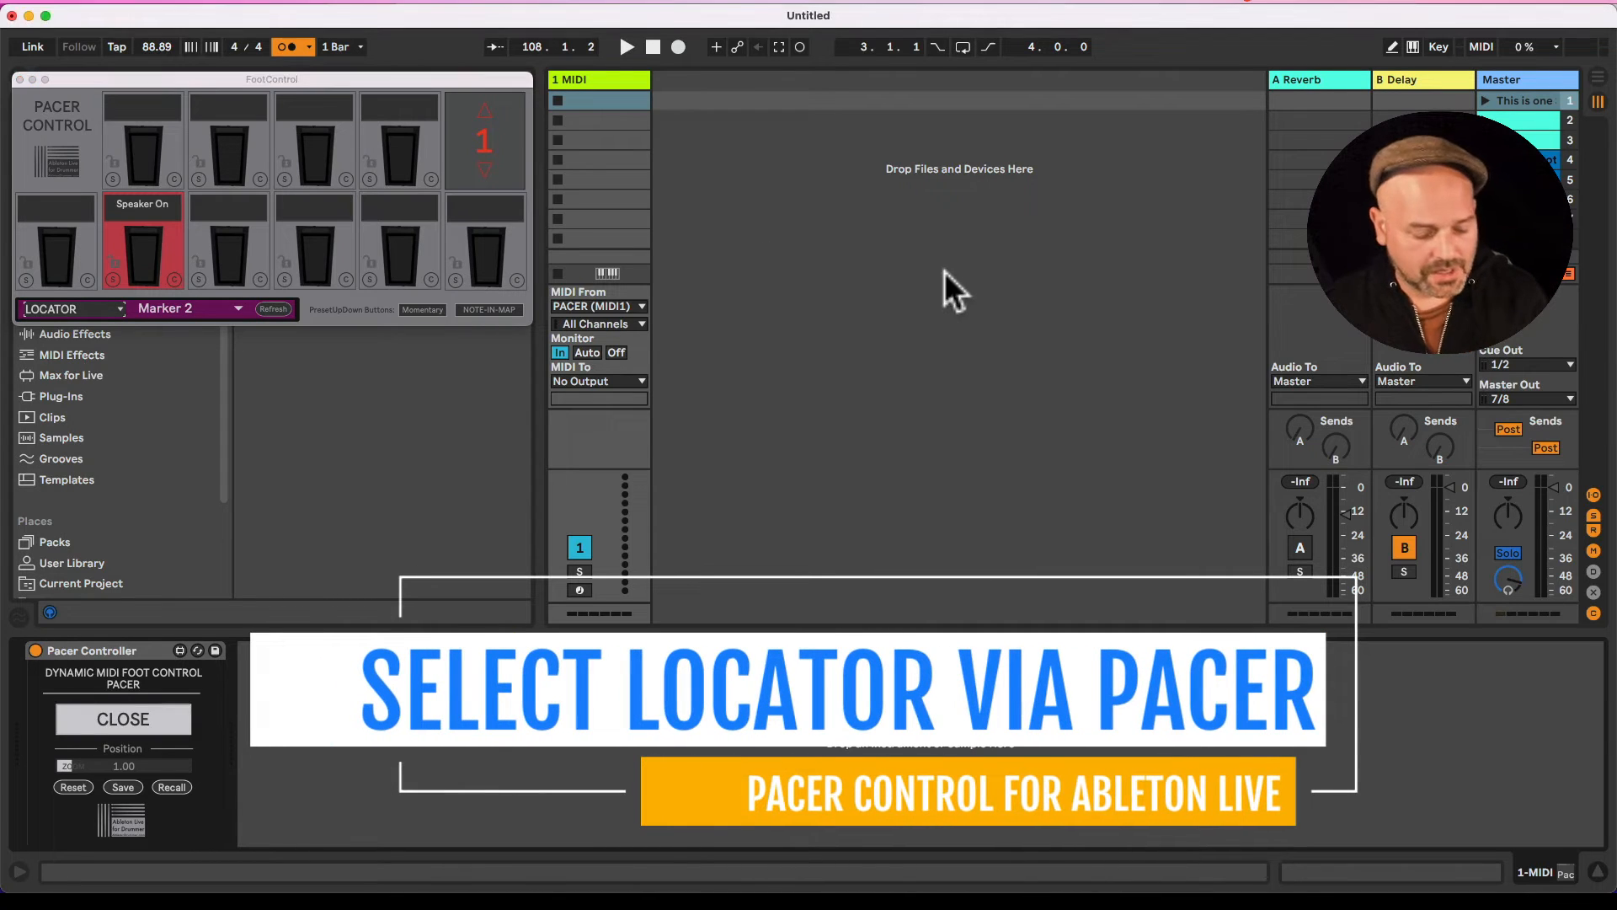
{"action": "key", "text": "Tab"}
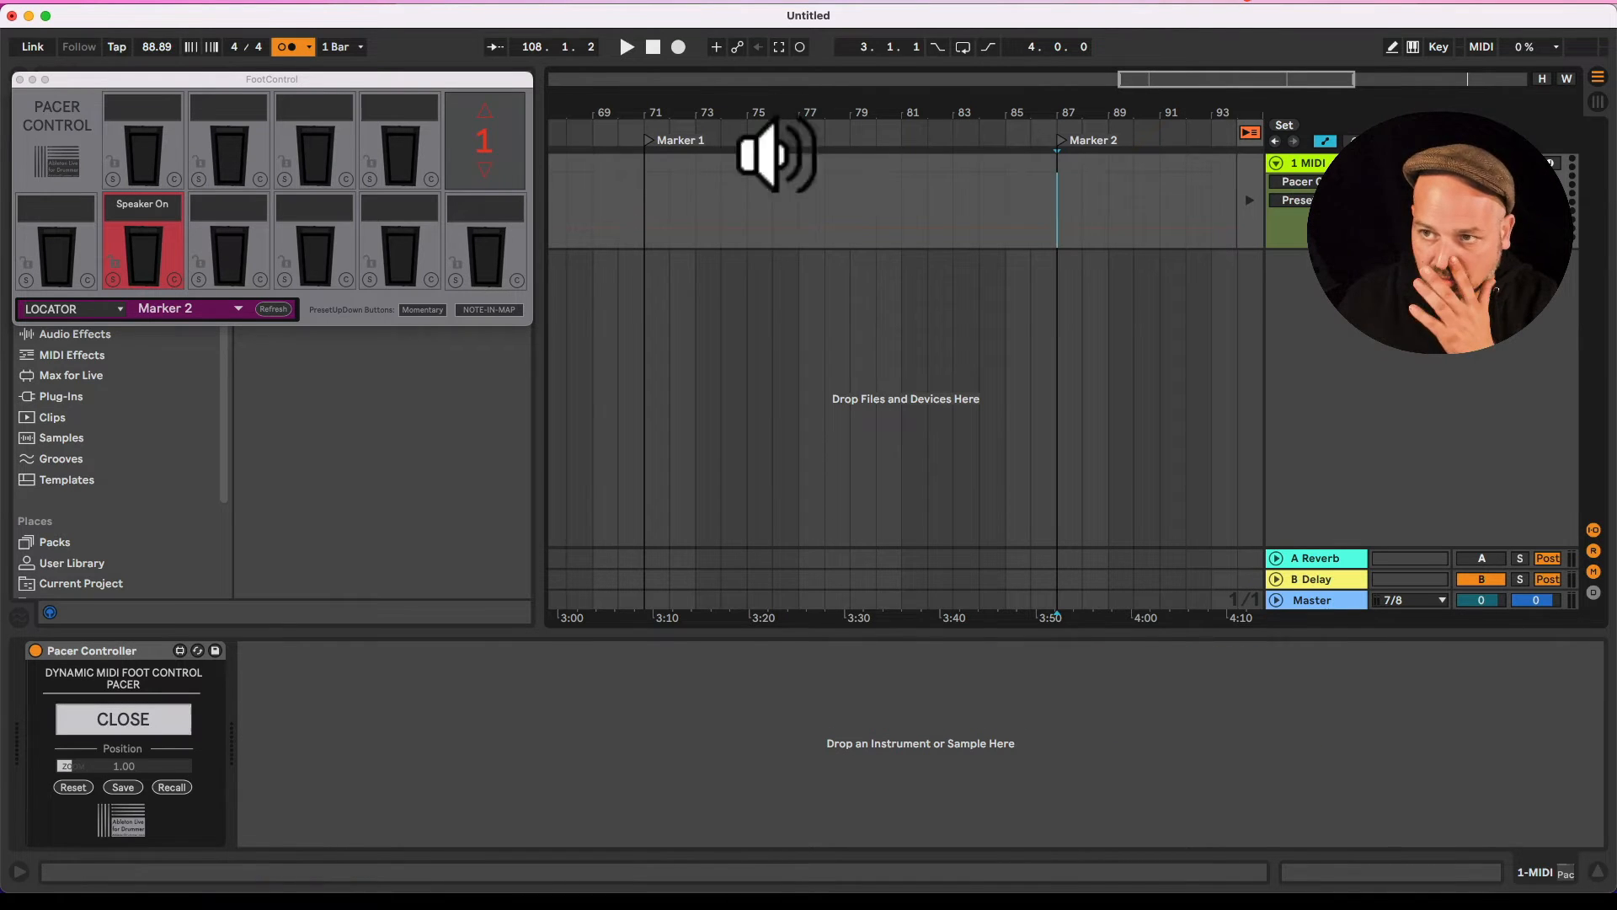
Step: Add a locator named New Locator at bar 78, between Marker 1 and Marker 2
{"action": "right_click", "coordinate": [838, 140]}
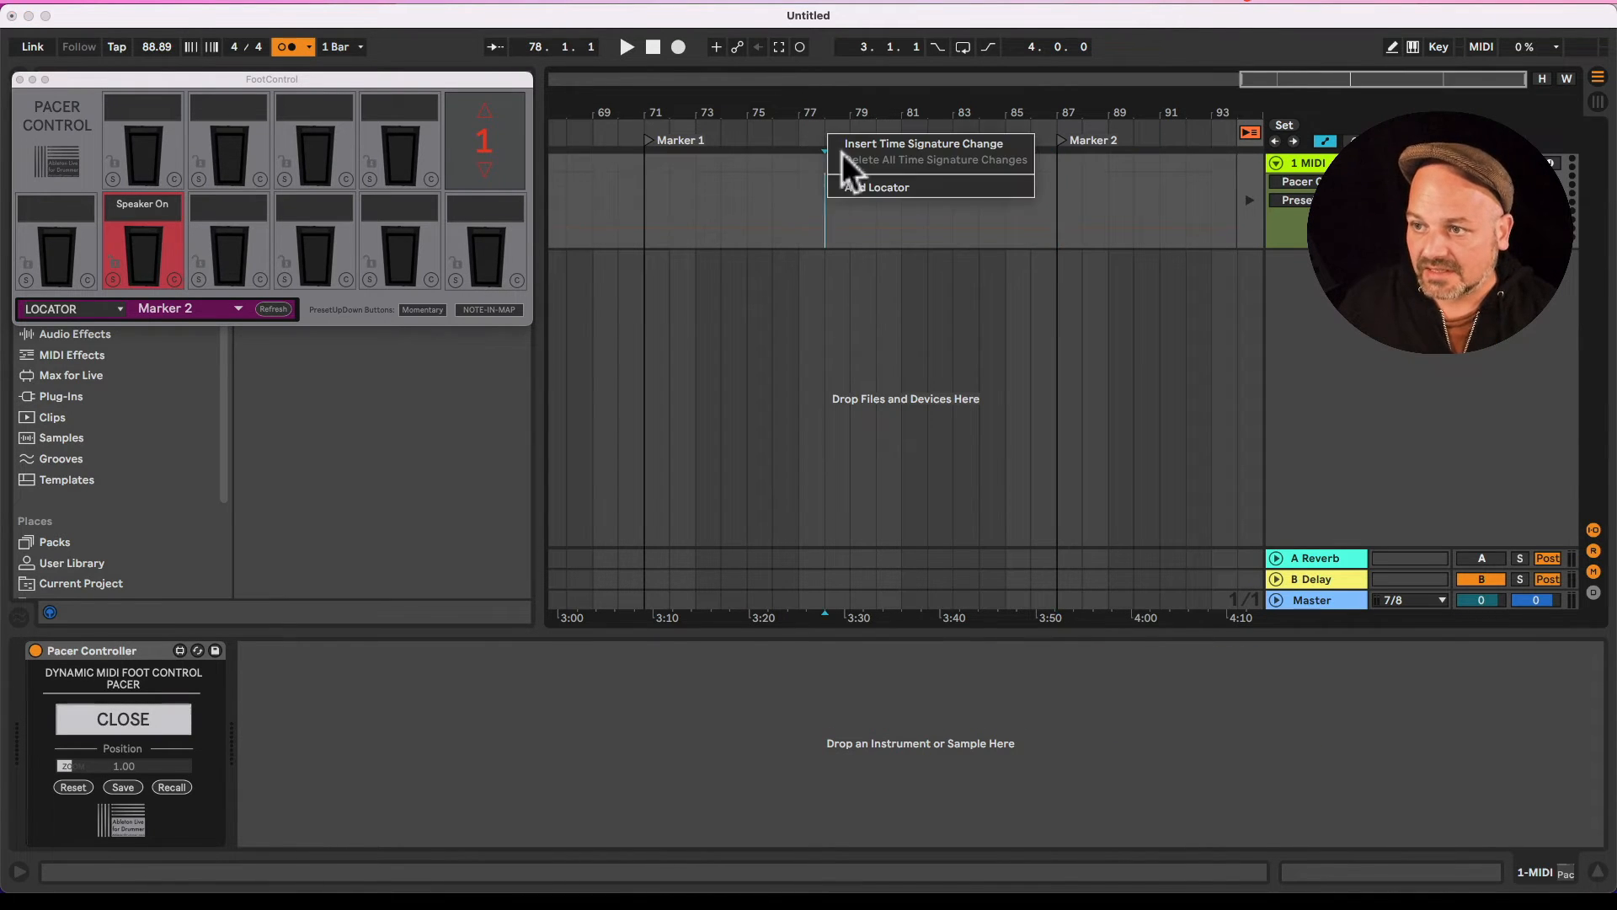
{"action": "left_click", "coordinate": [886, 192]}
{"action": "type", "text": "Ne"}
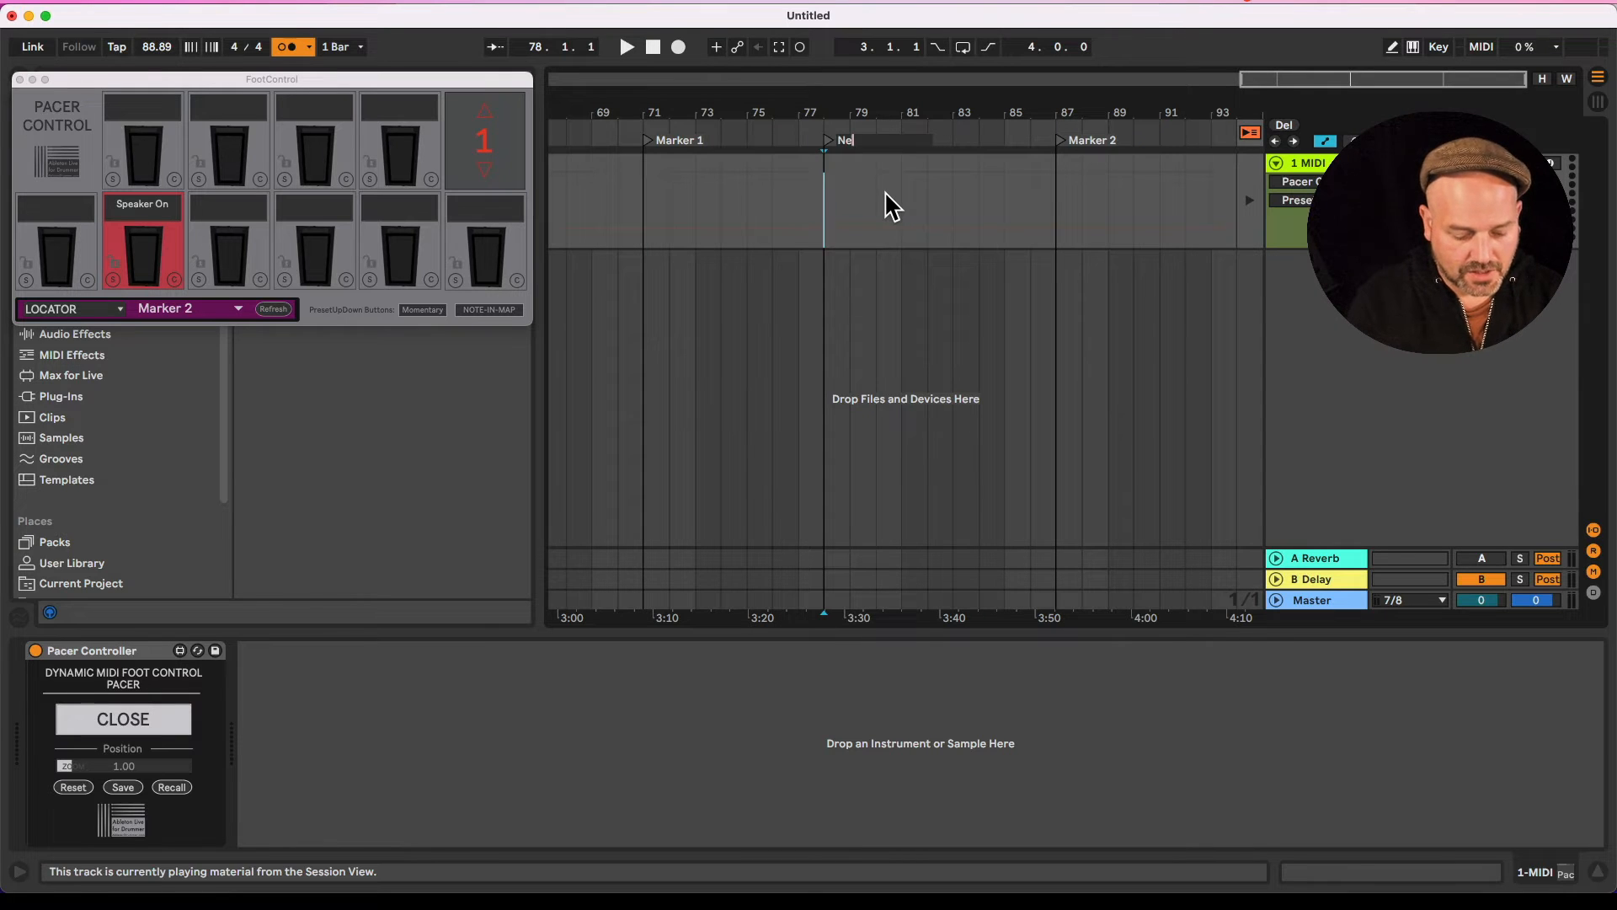
{"action": "type", "text": "w Locator"}
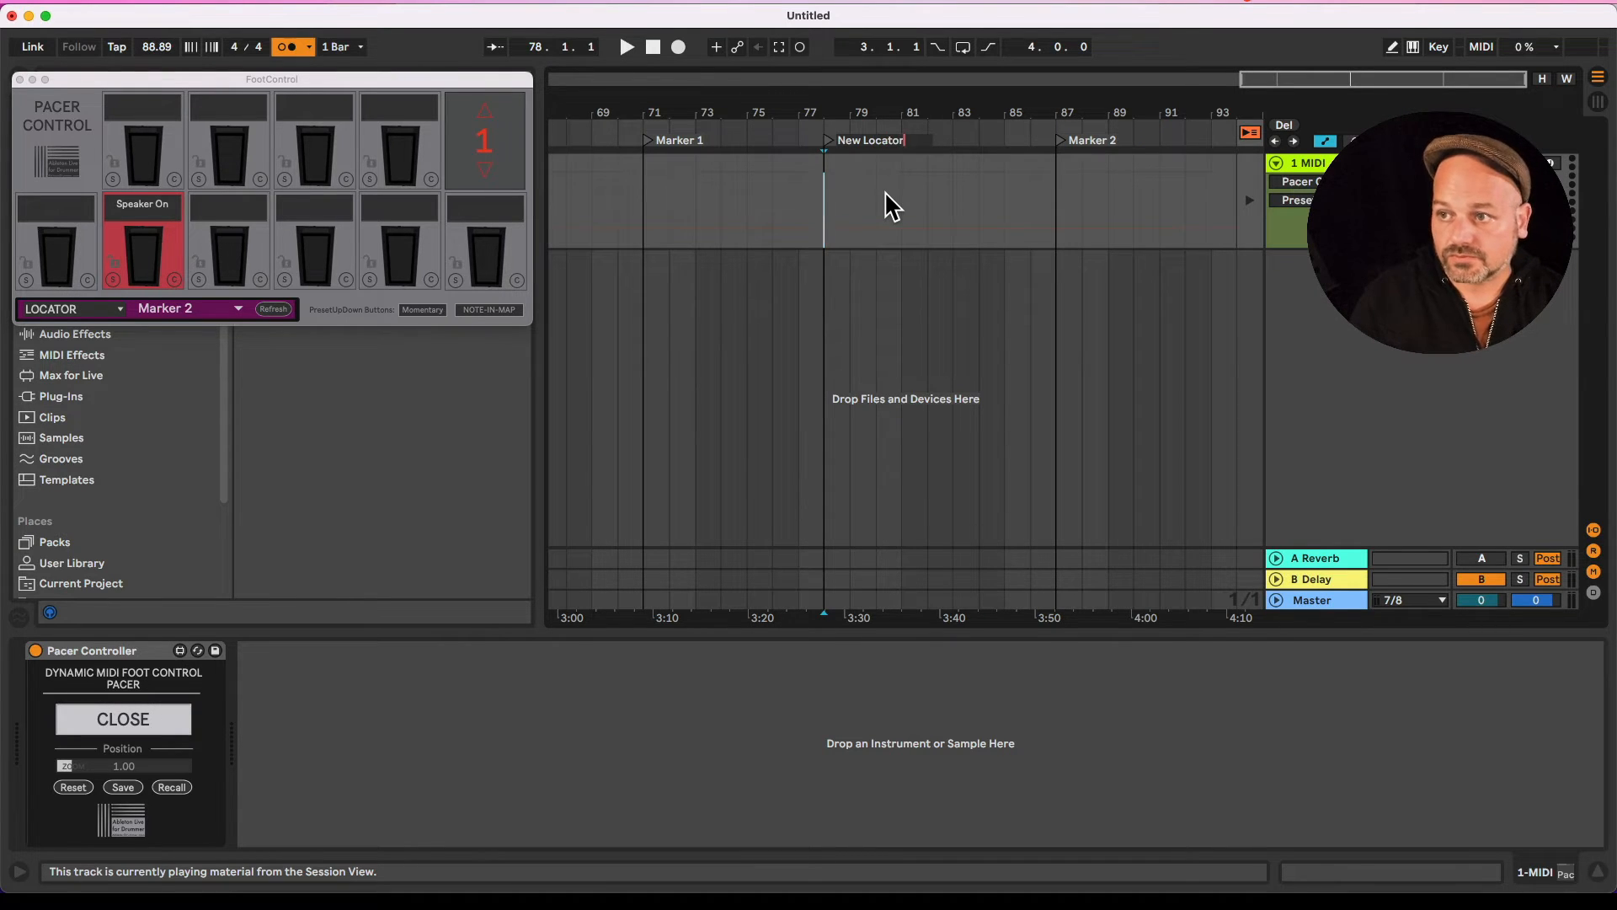
{"action": "key", "text": "Return"}
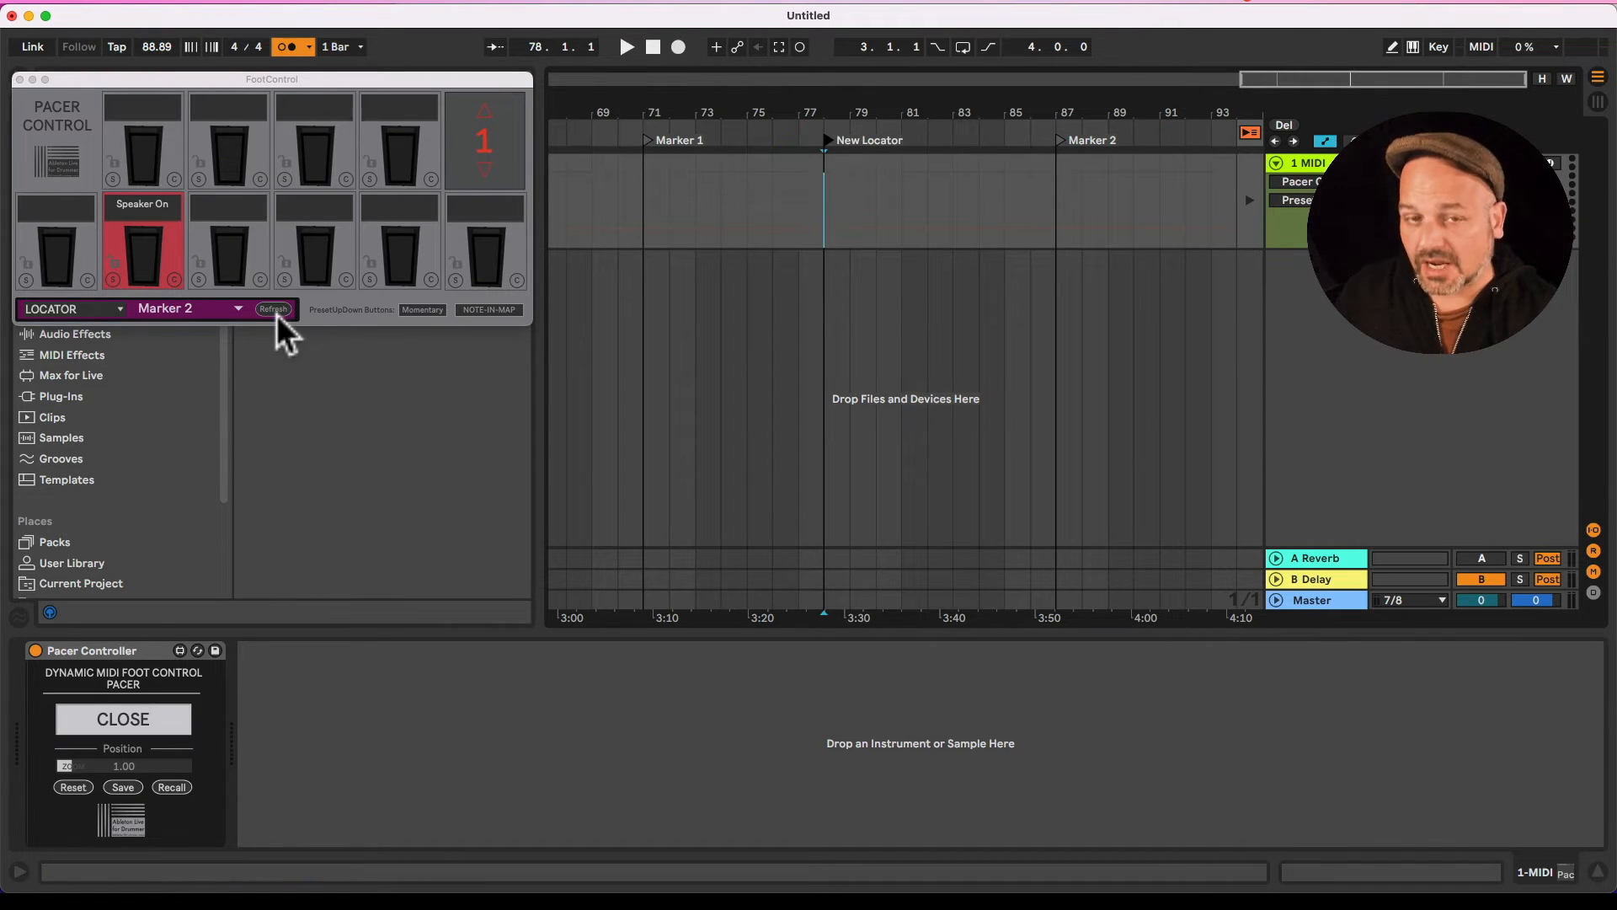
Step: Refresh the FootControl's locator list and assign New Locator to footswitch 3
{"action": "left_click", "coordinate": [226, 311]}
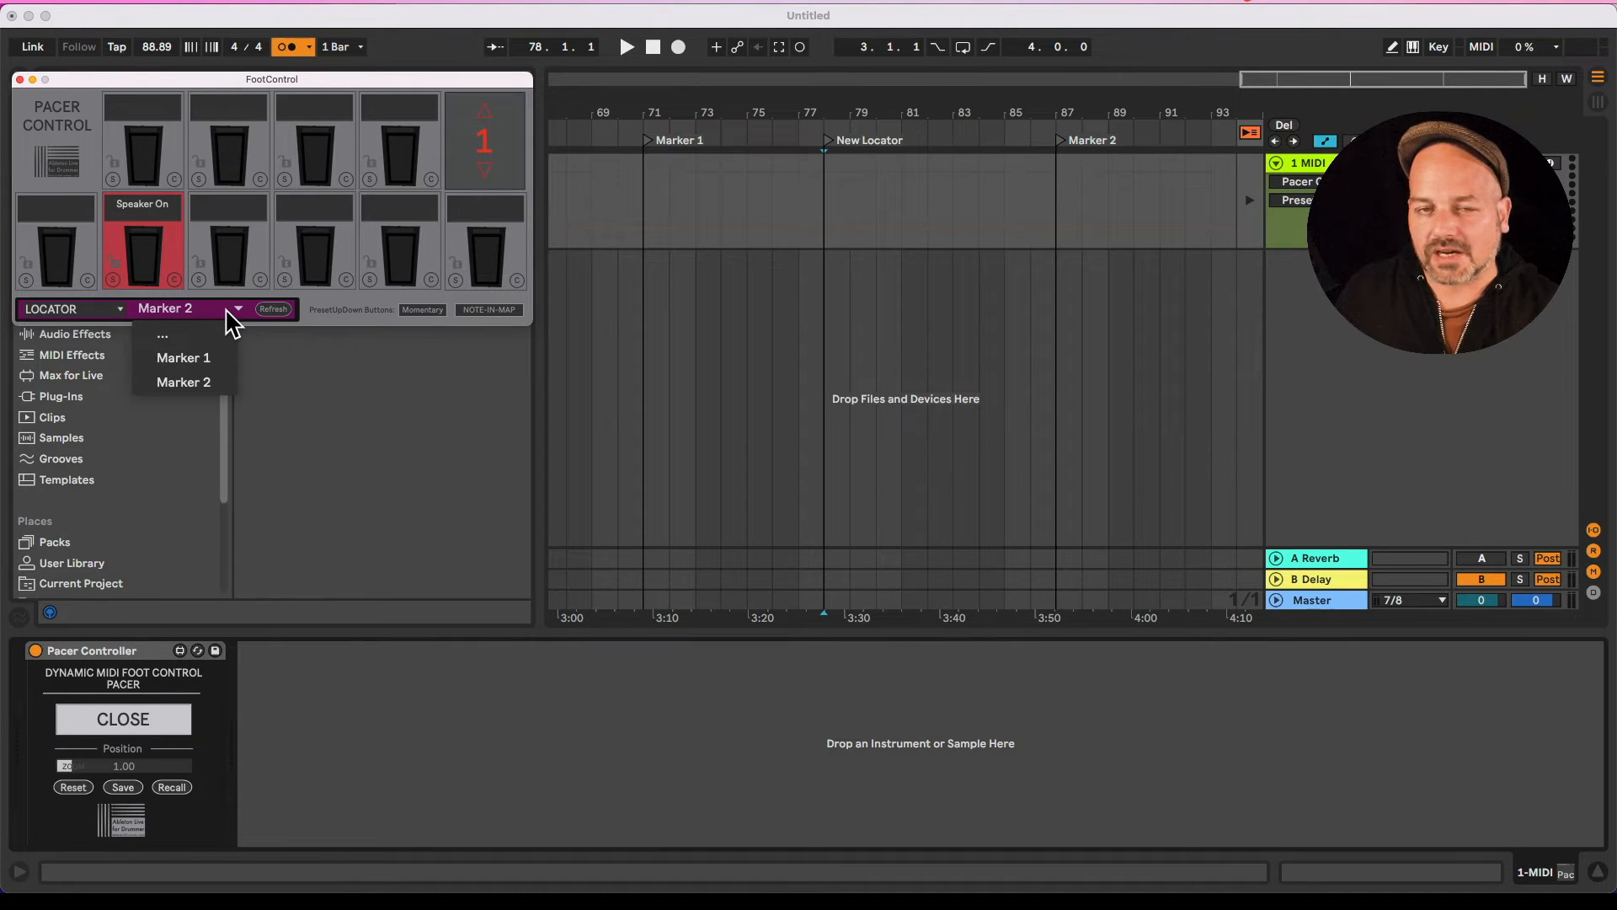
{"action": "left_click", "coordinate": [228, 313]}
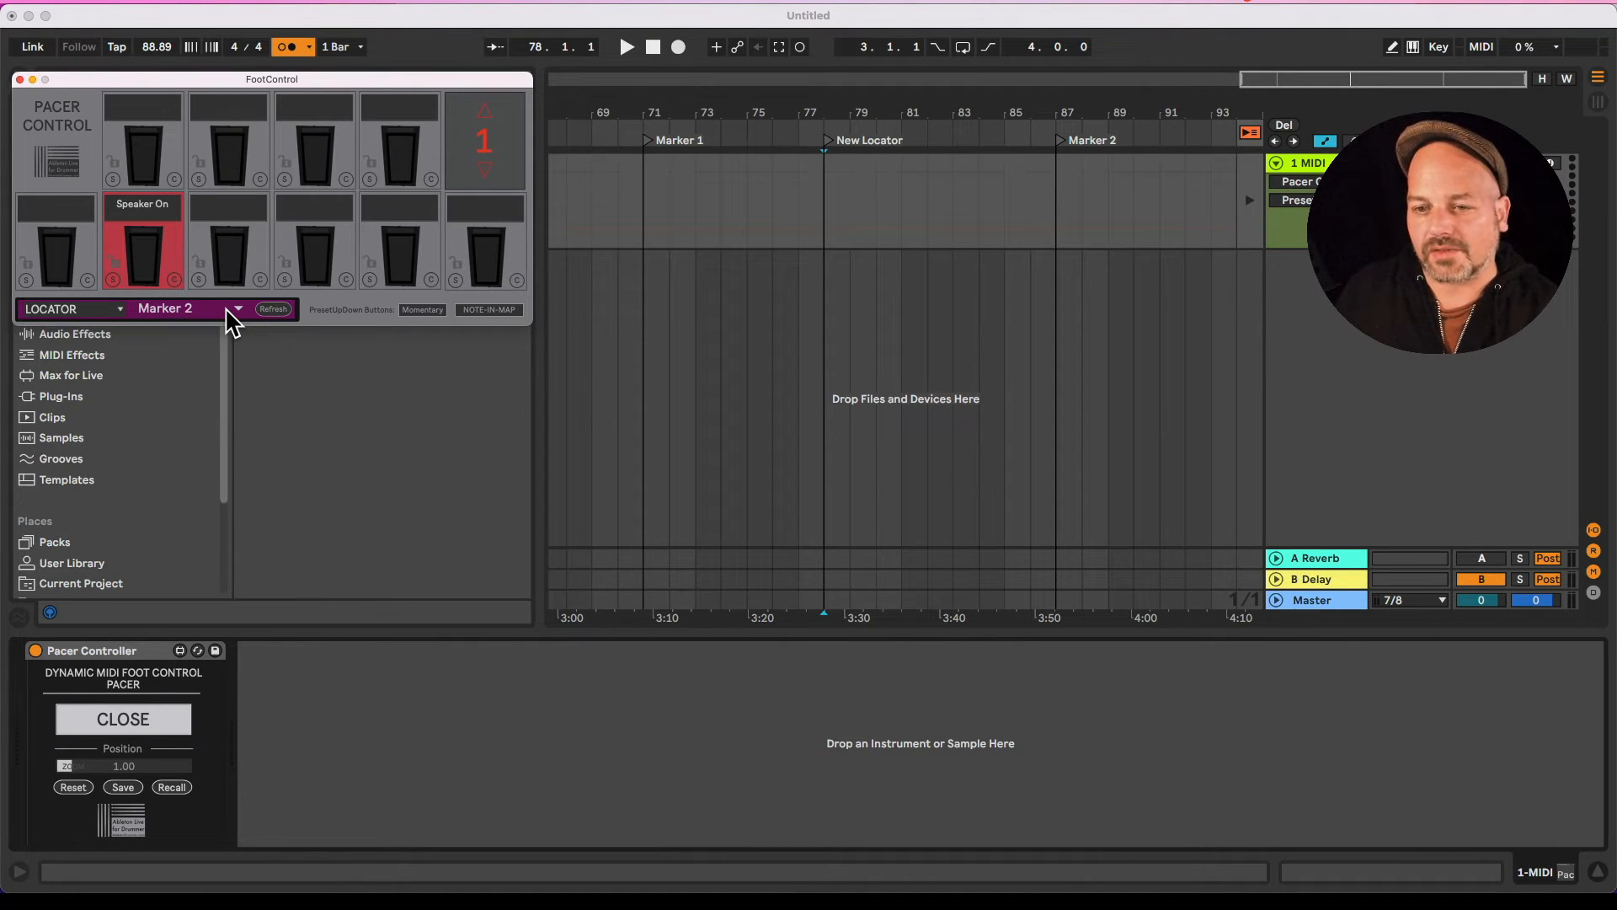
{"action": "left_click", "coordinate": [281, 310]}
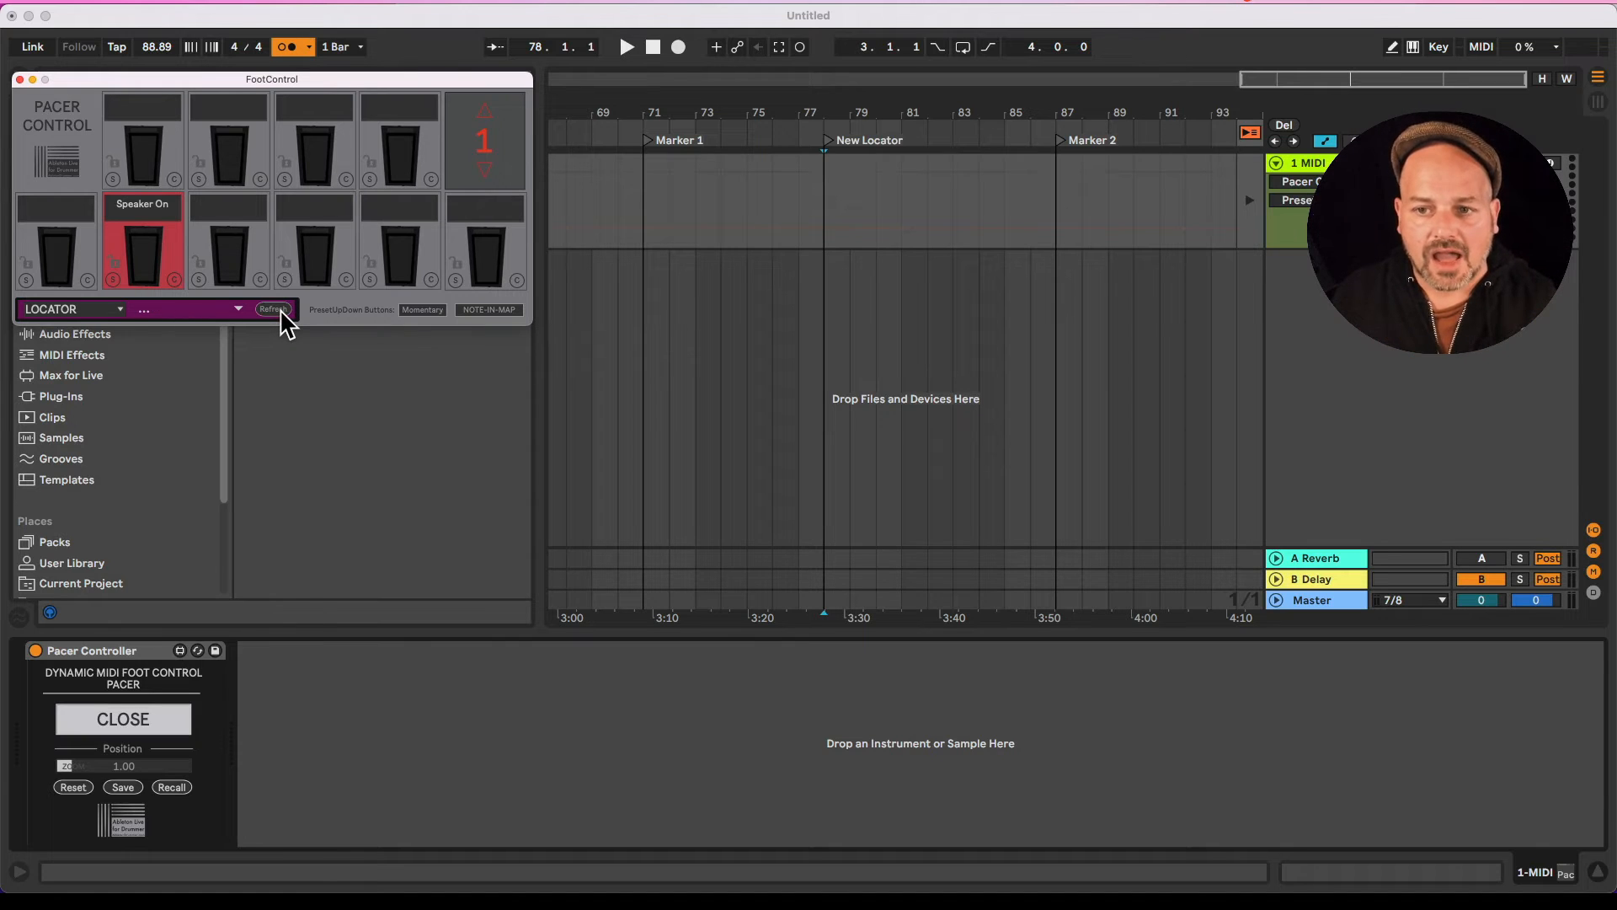
{"action": "left_click", "coordinate": [216, 313]}
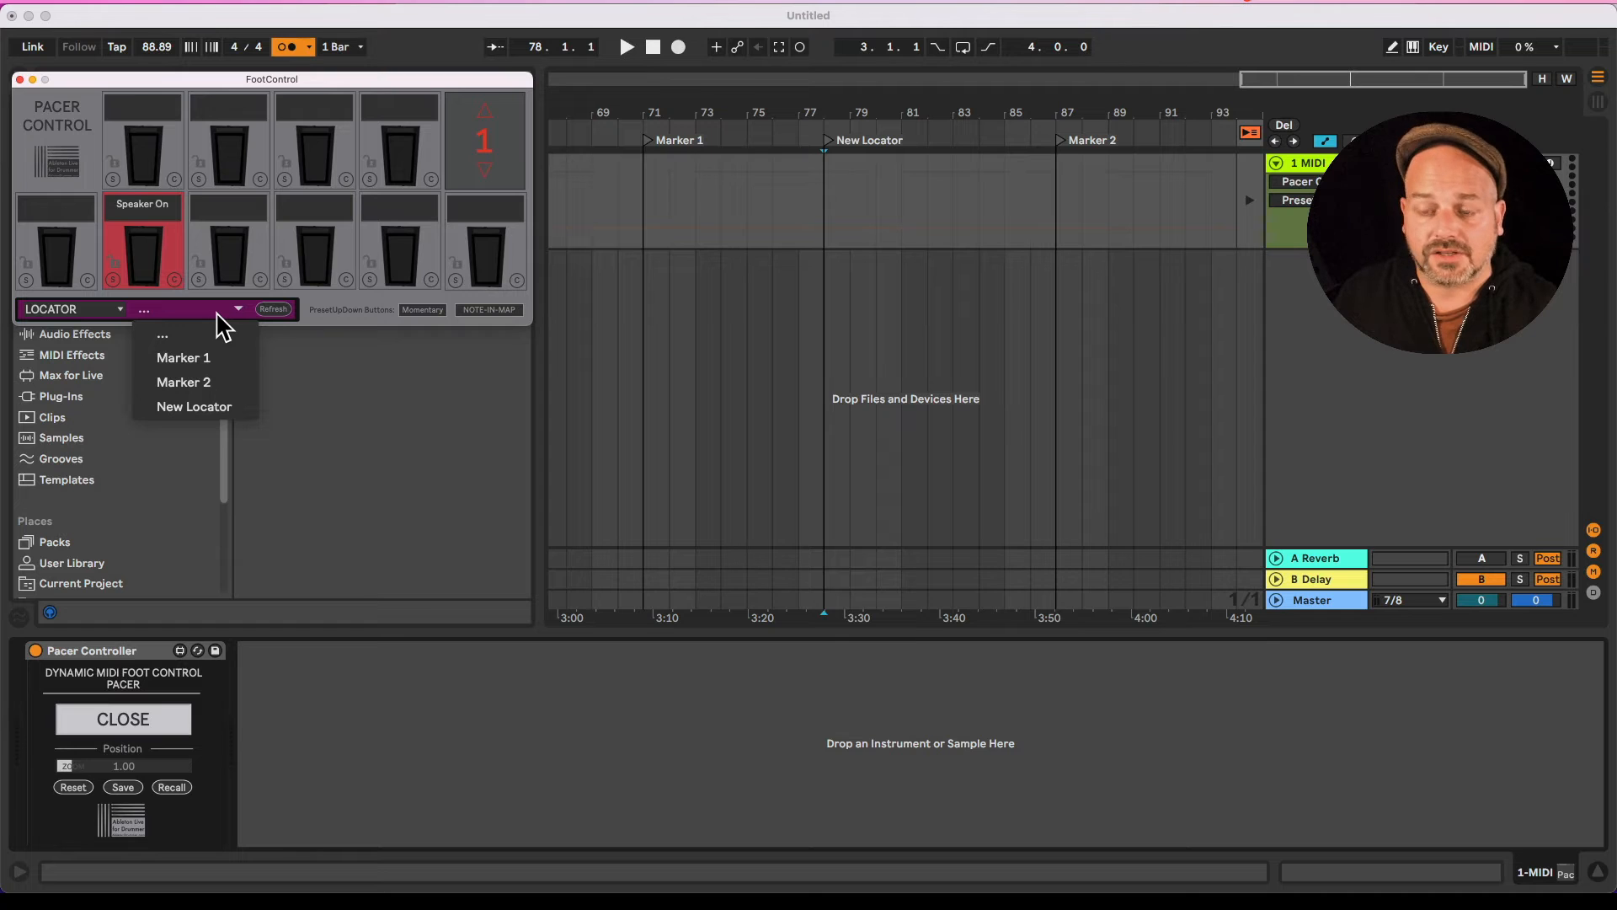
{"action": "left_click", "coordinate": [229, 406]}
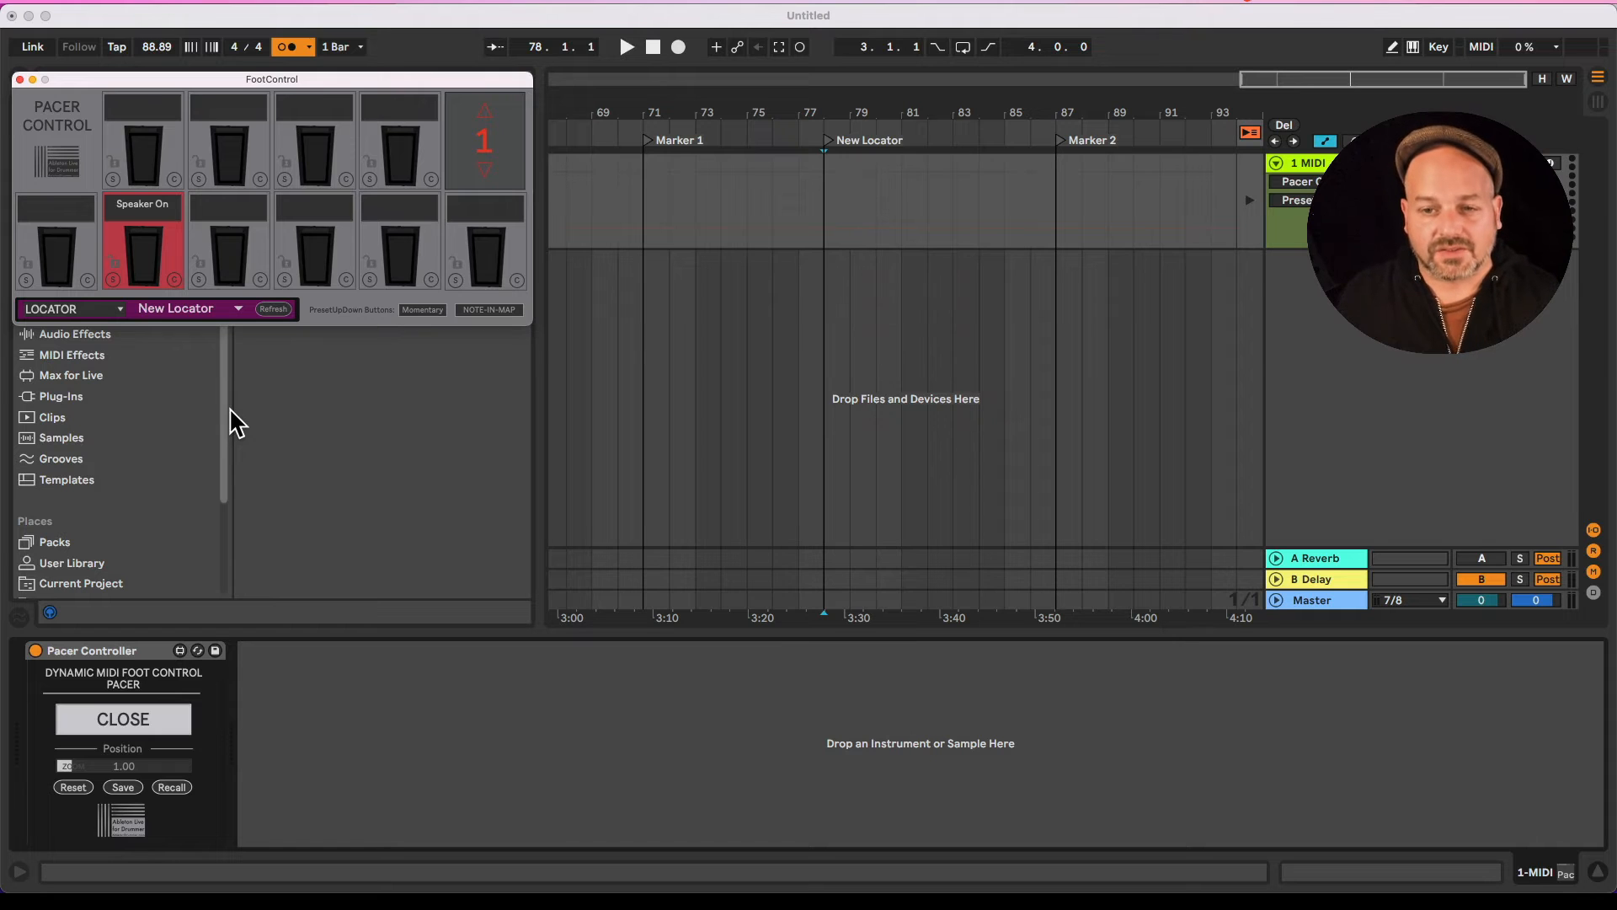
{"action": "left_click", "coordinate": [200, 279]}
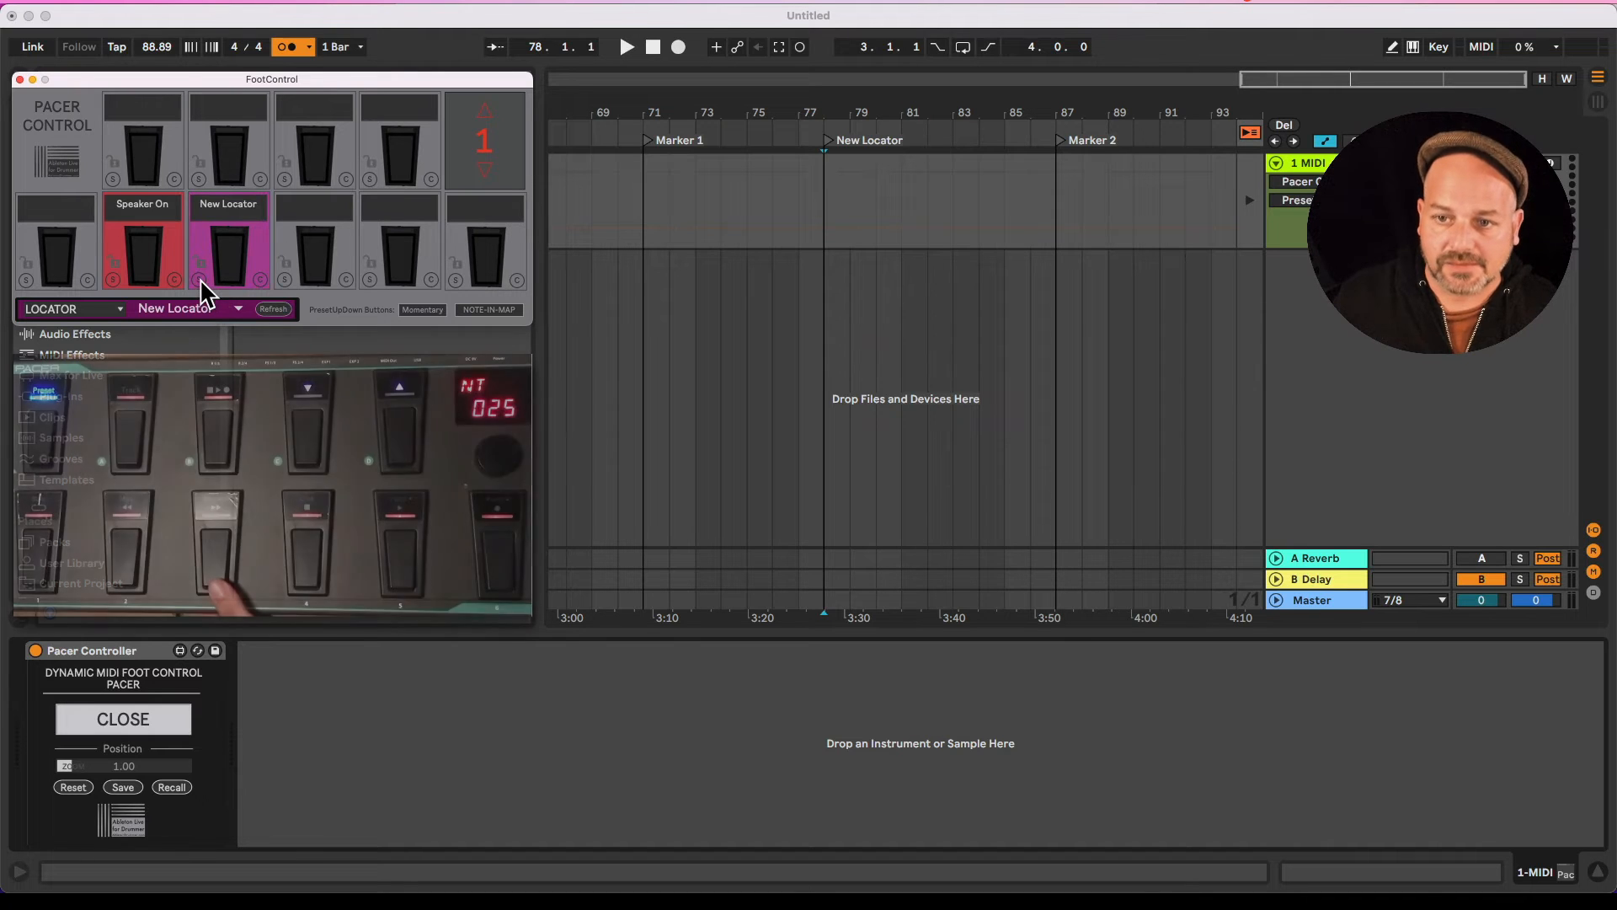
{"action": "left_click", "coordinate": [905, 200]}
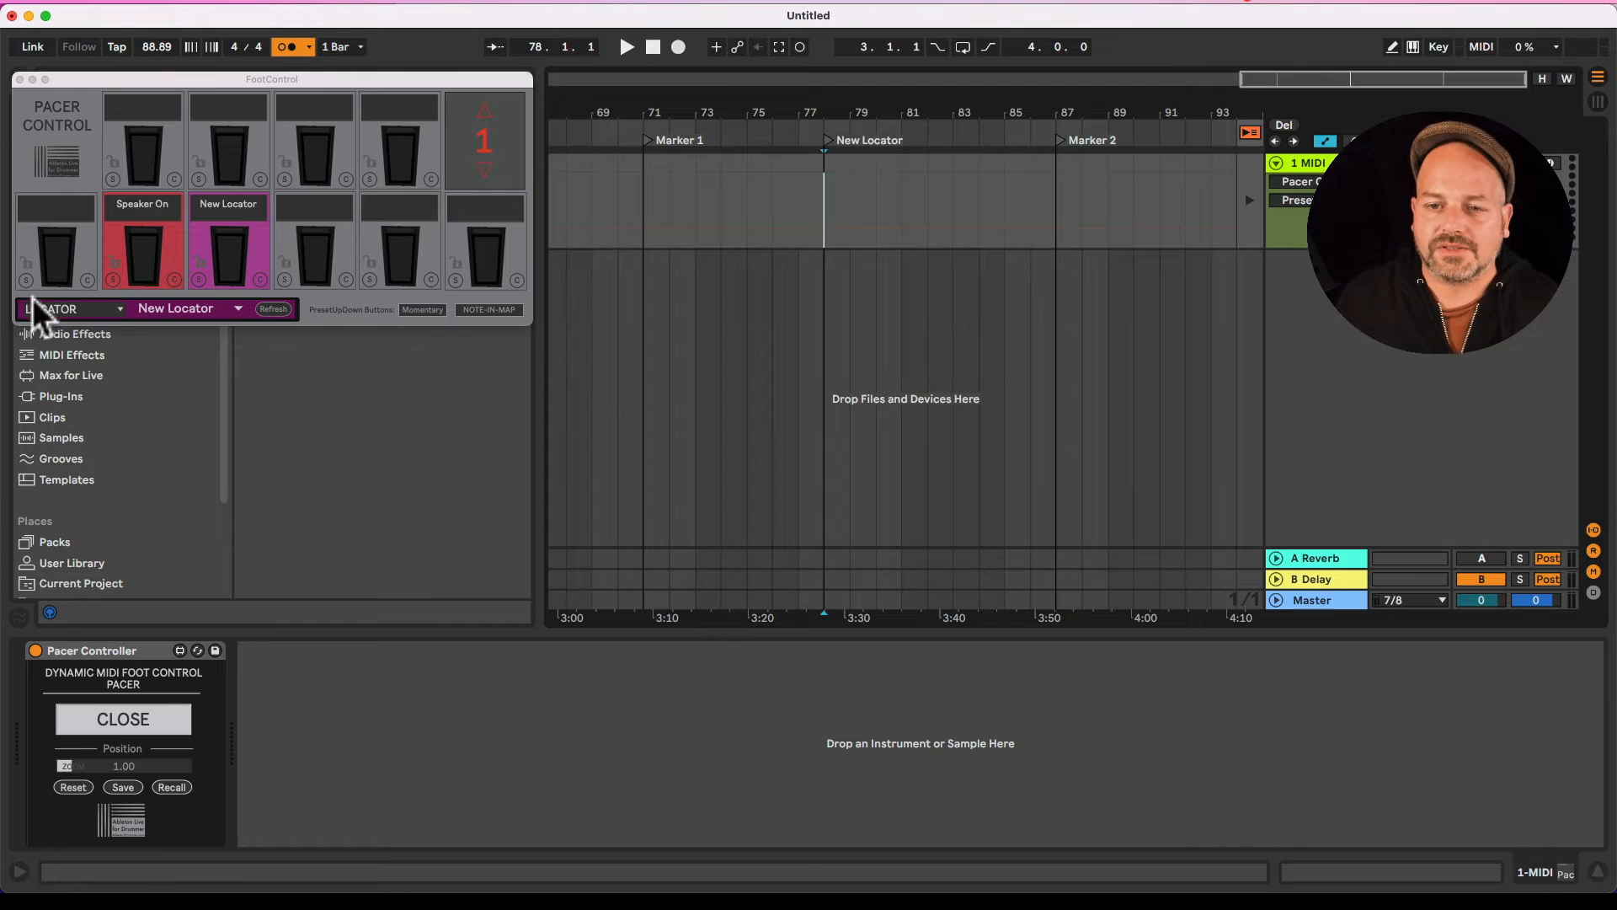
Step: Return to Session View and assign footswitch 4 to SCENE-Fire with the scene This is another
{"action": "left_click", "coordinate": [50, 308]}
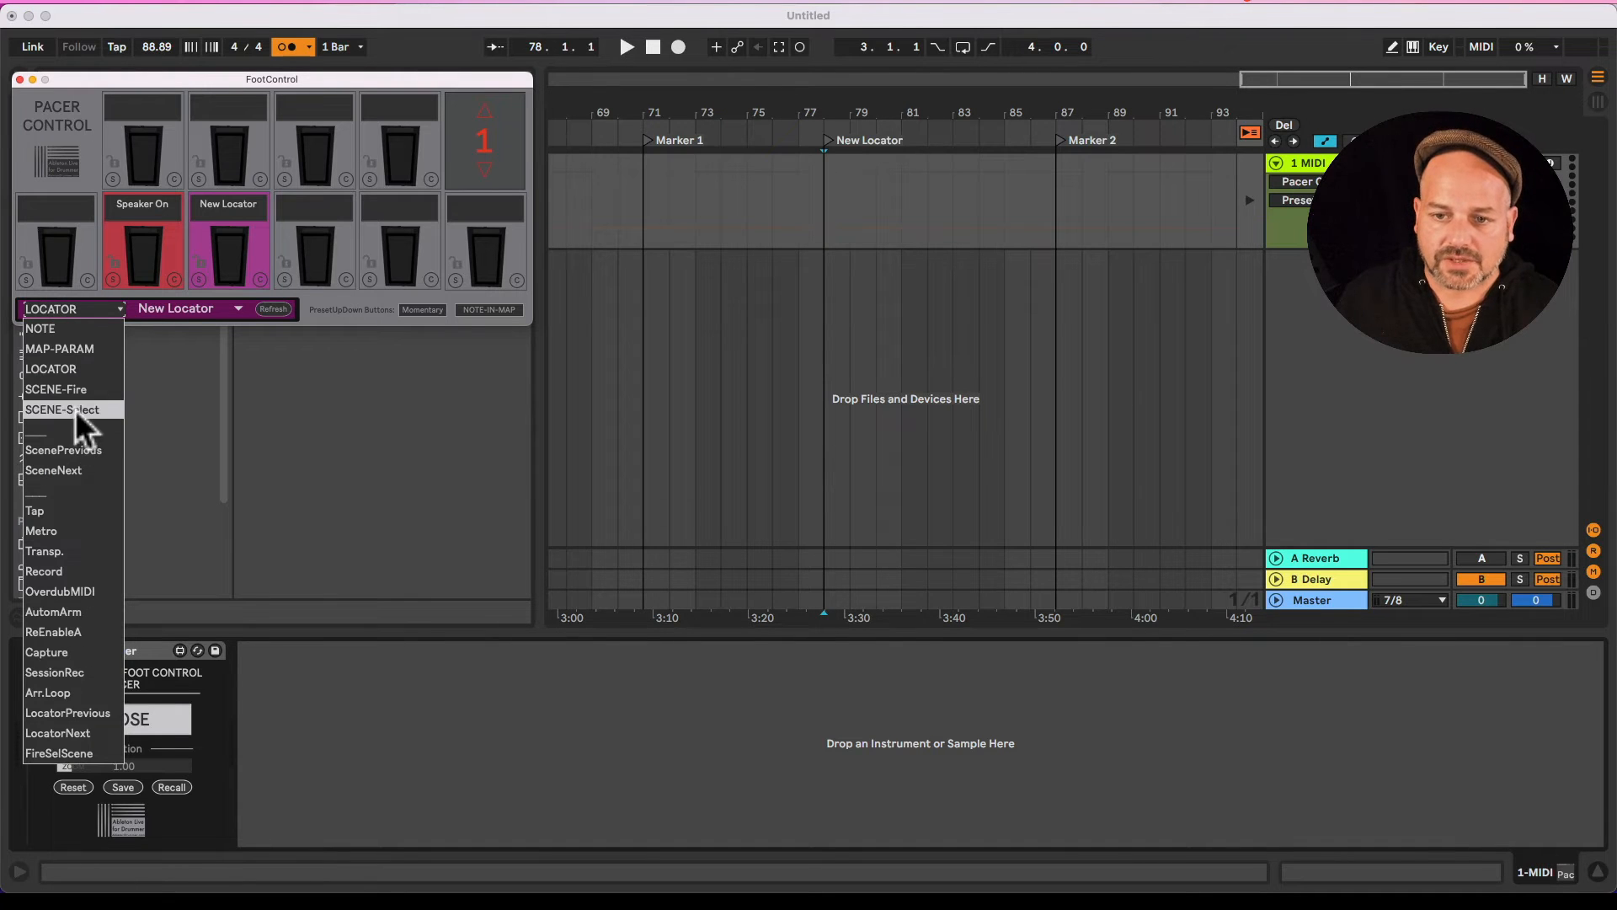
{"action": "left_click", "coordinate": [745, 348]}
{"action": "key", "text": "Tab"}
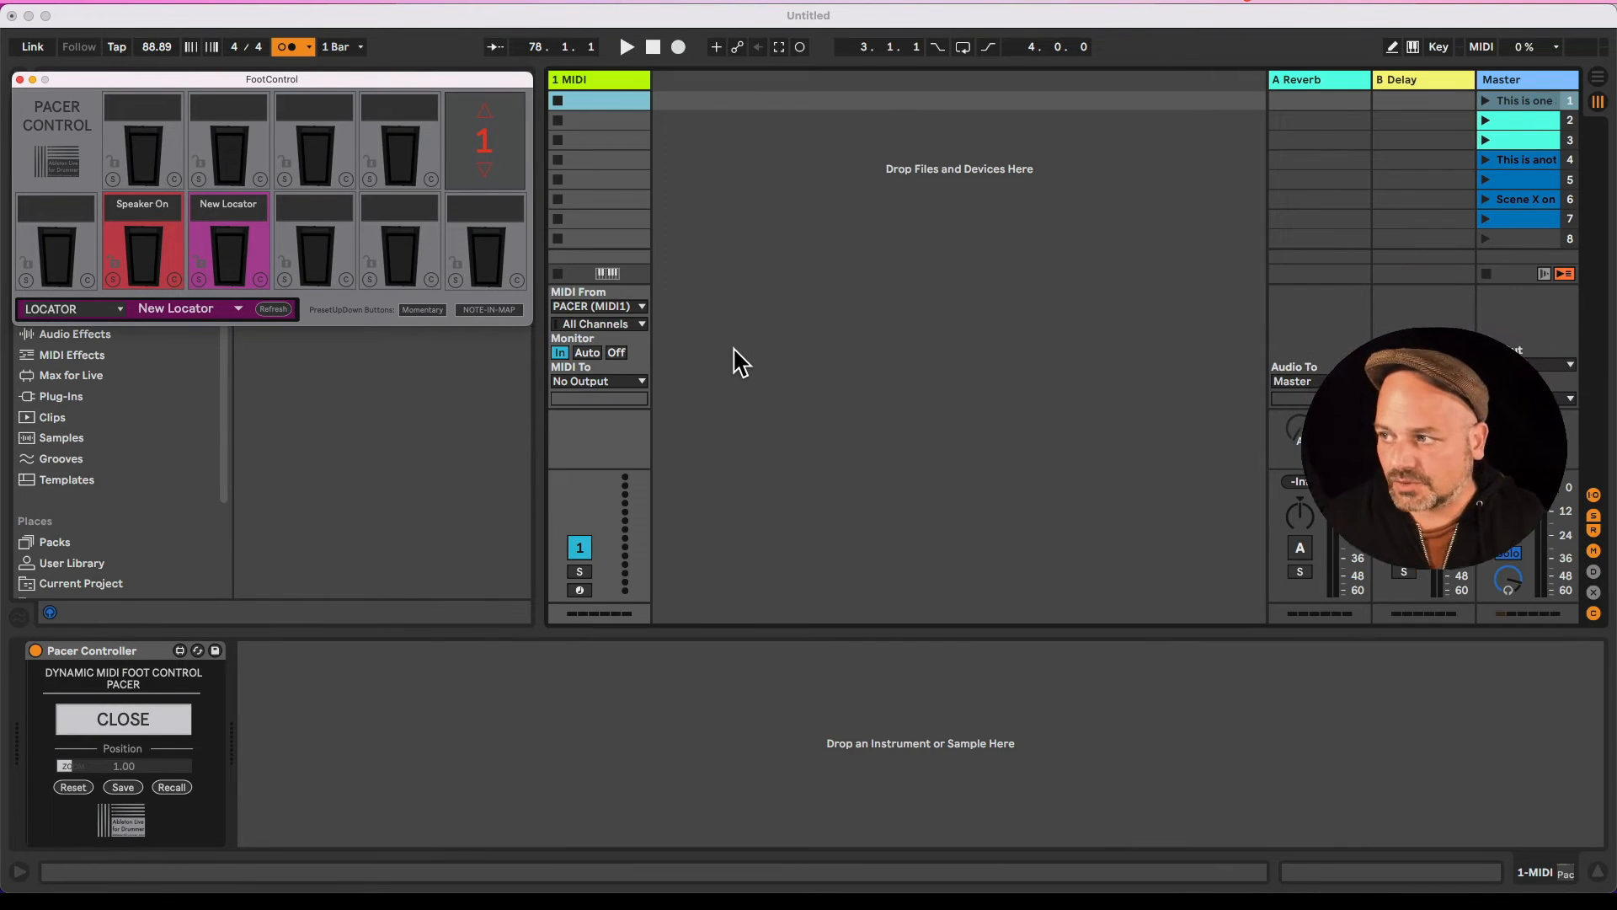
{"action": "left_click", "coordinate": [103, 305]}
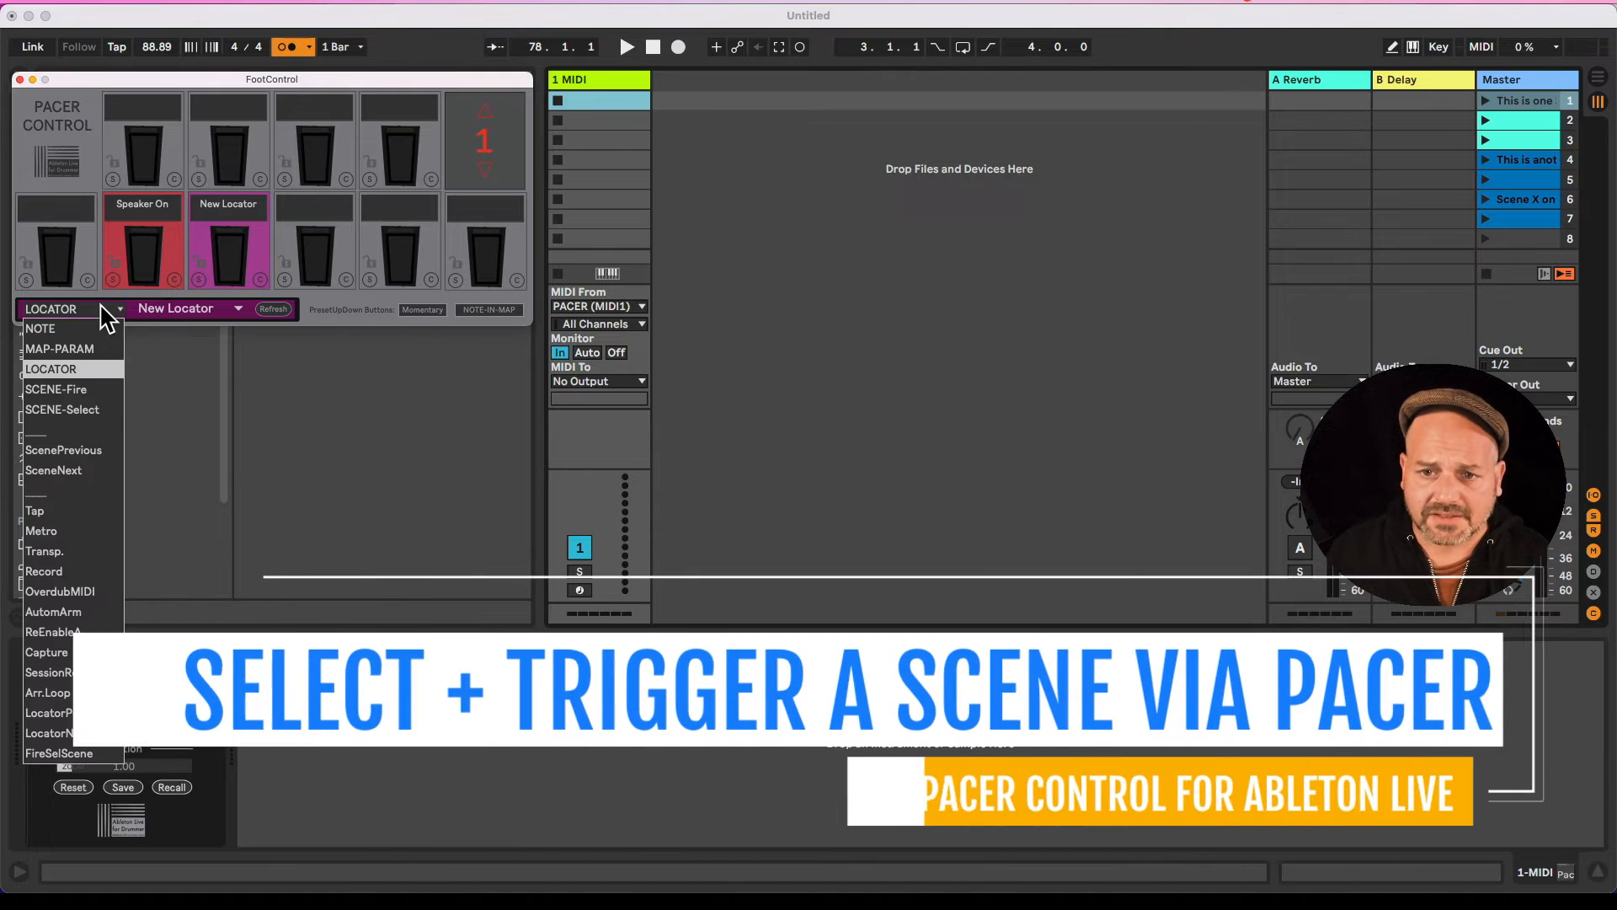
{"action": "left_click", "coordinate": [92, 387]}
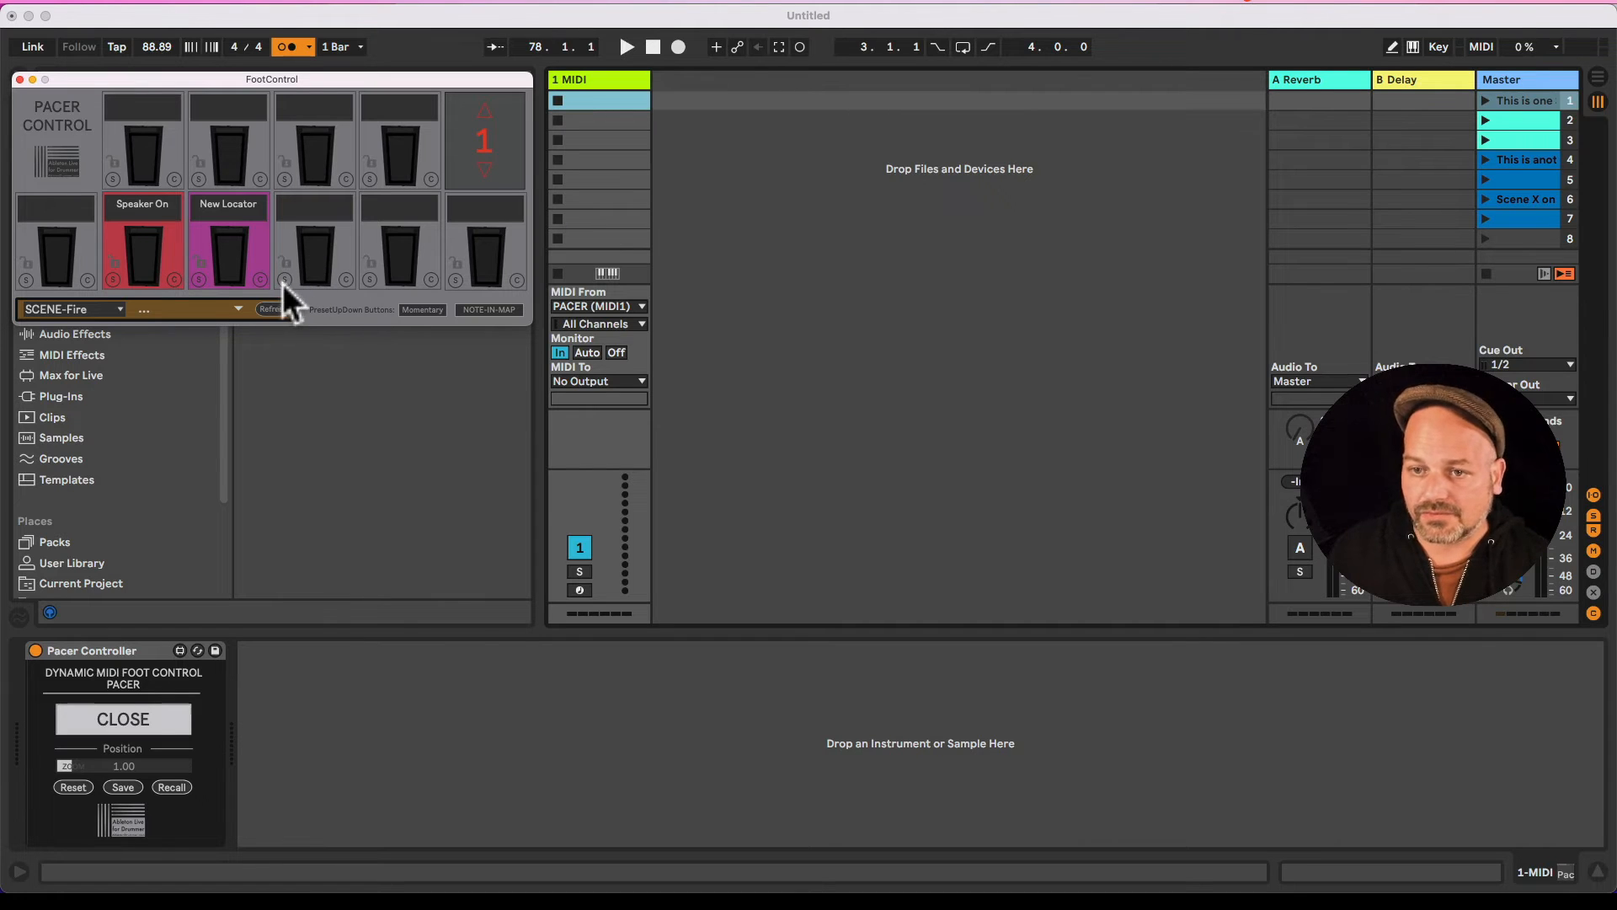
{"action": "left_click", "coordinate": [226, 310]}
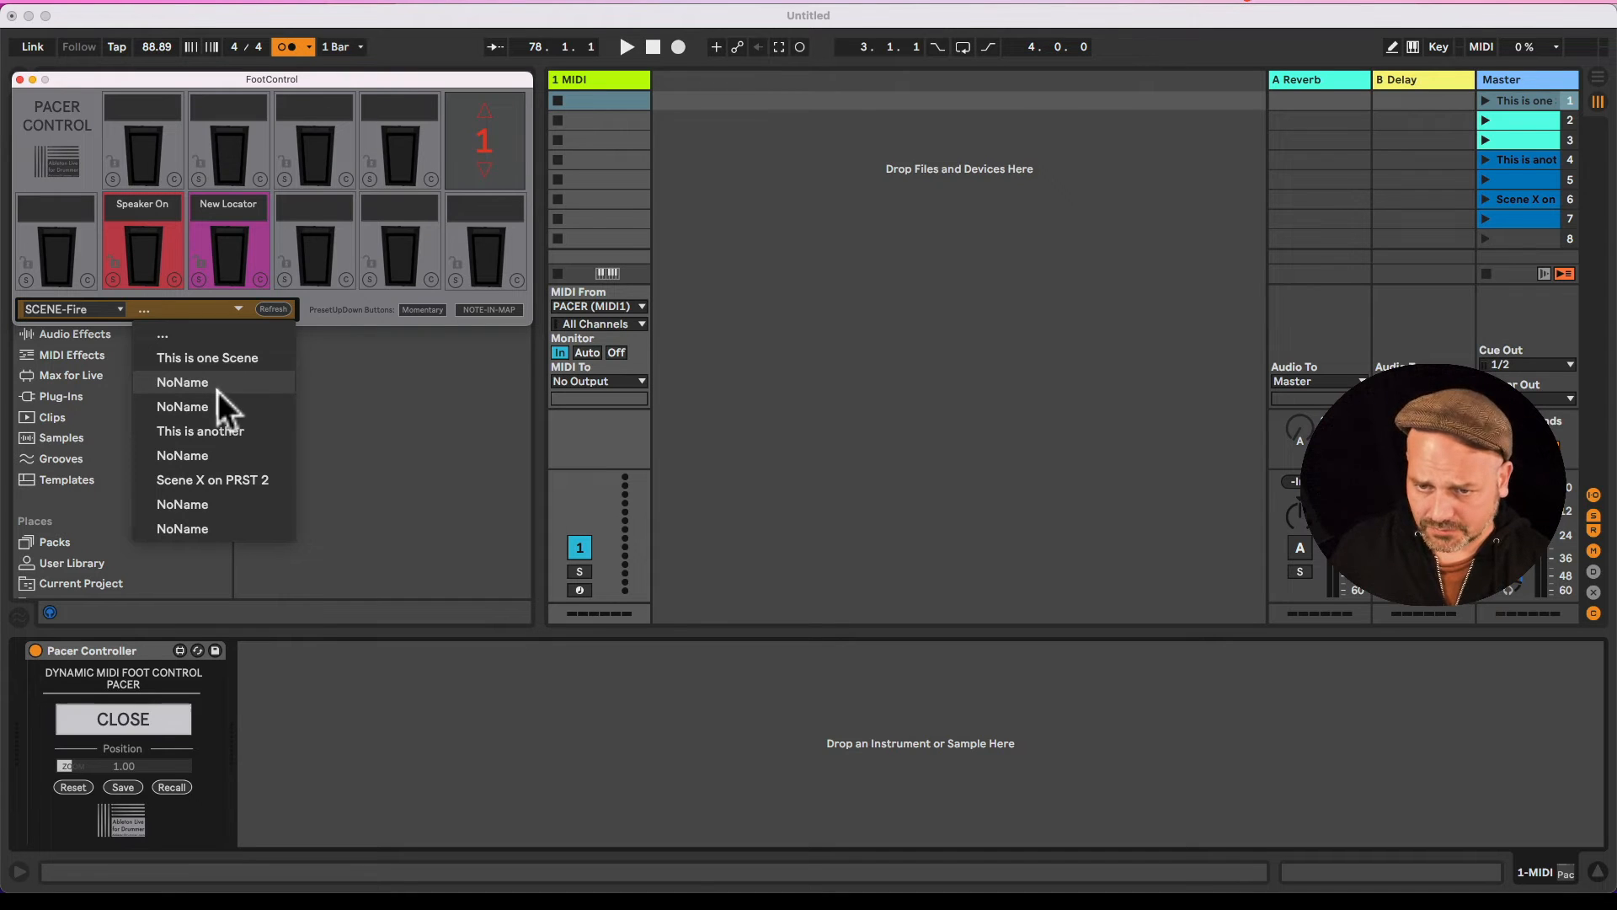
{"action": "left_click", "coordinate": [241, 433]}
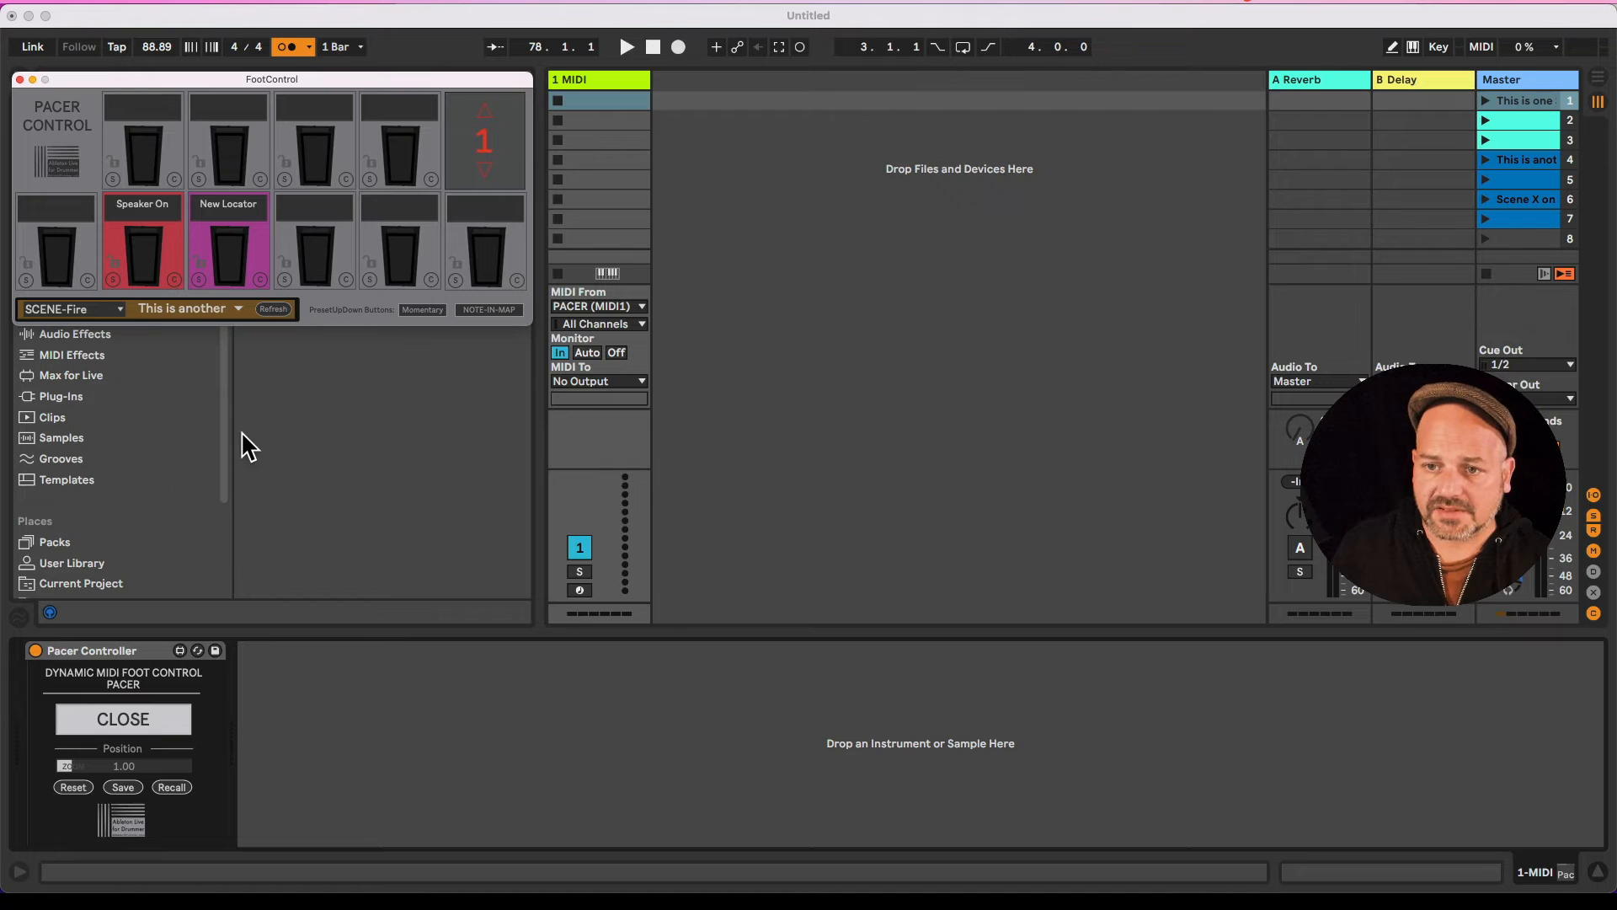
{"action": "left_click", "coordinate": [287, 283]}
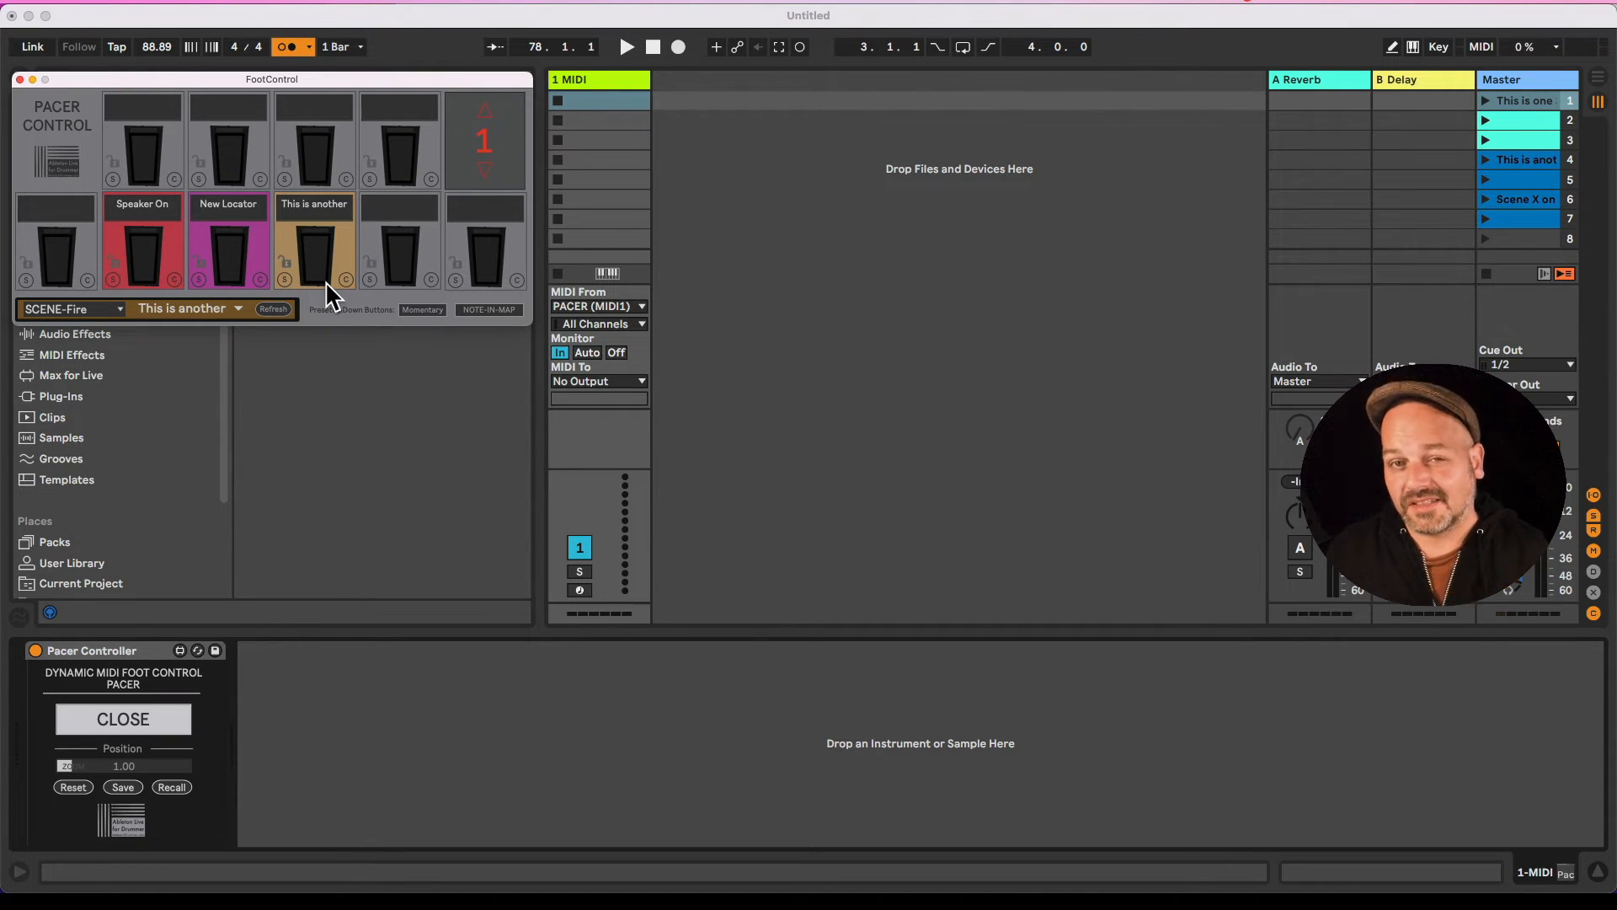
Step: Assign footswitch 5 to SCENE-Select with the scene This is one Scene
{"action": "left_click", "coordinate": [98, 311]}
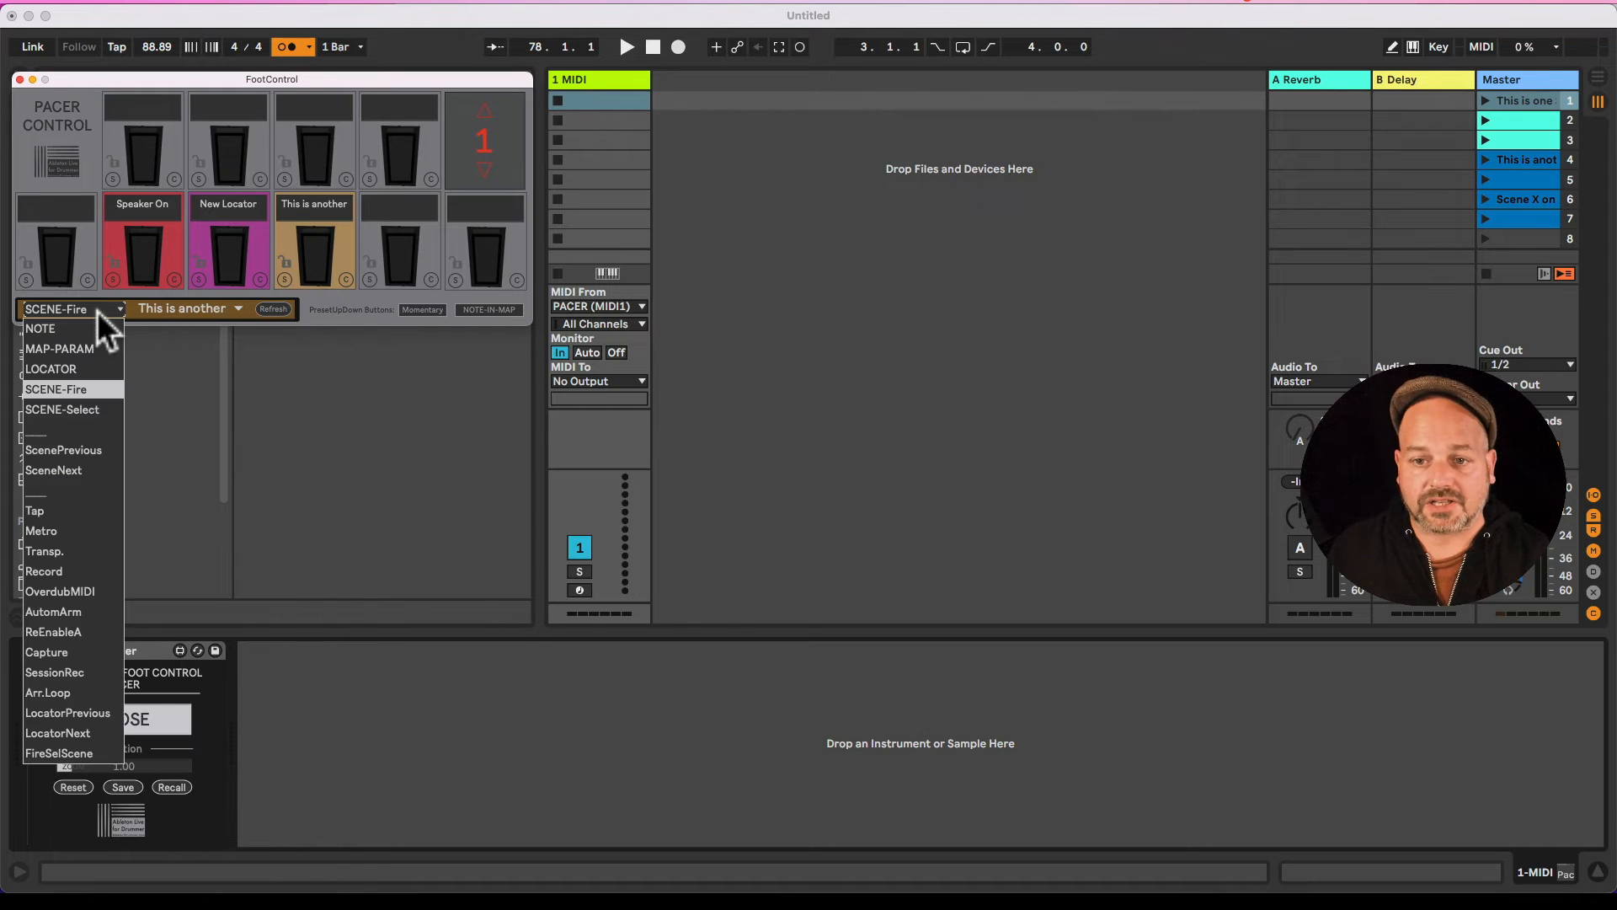
{"action": "left_click", "coordinate": [93, 409]}
{"action": "left_click", "coordinate": [202, 315]}
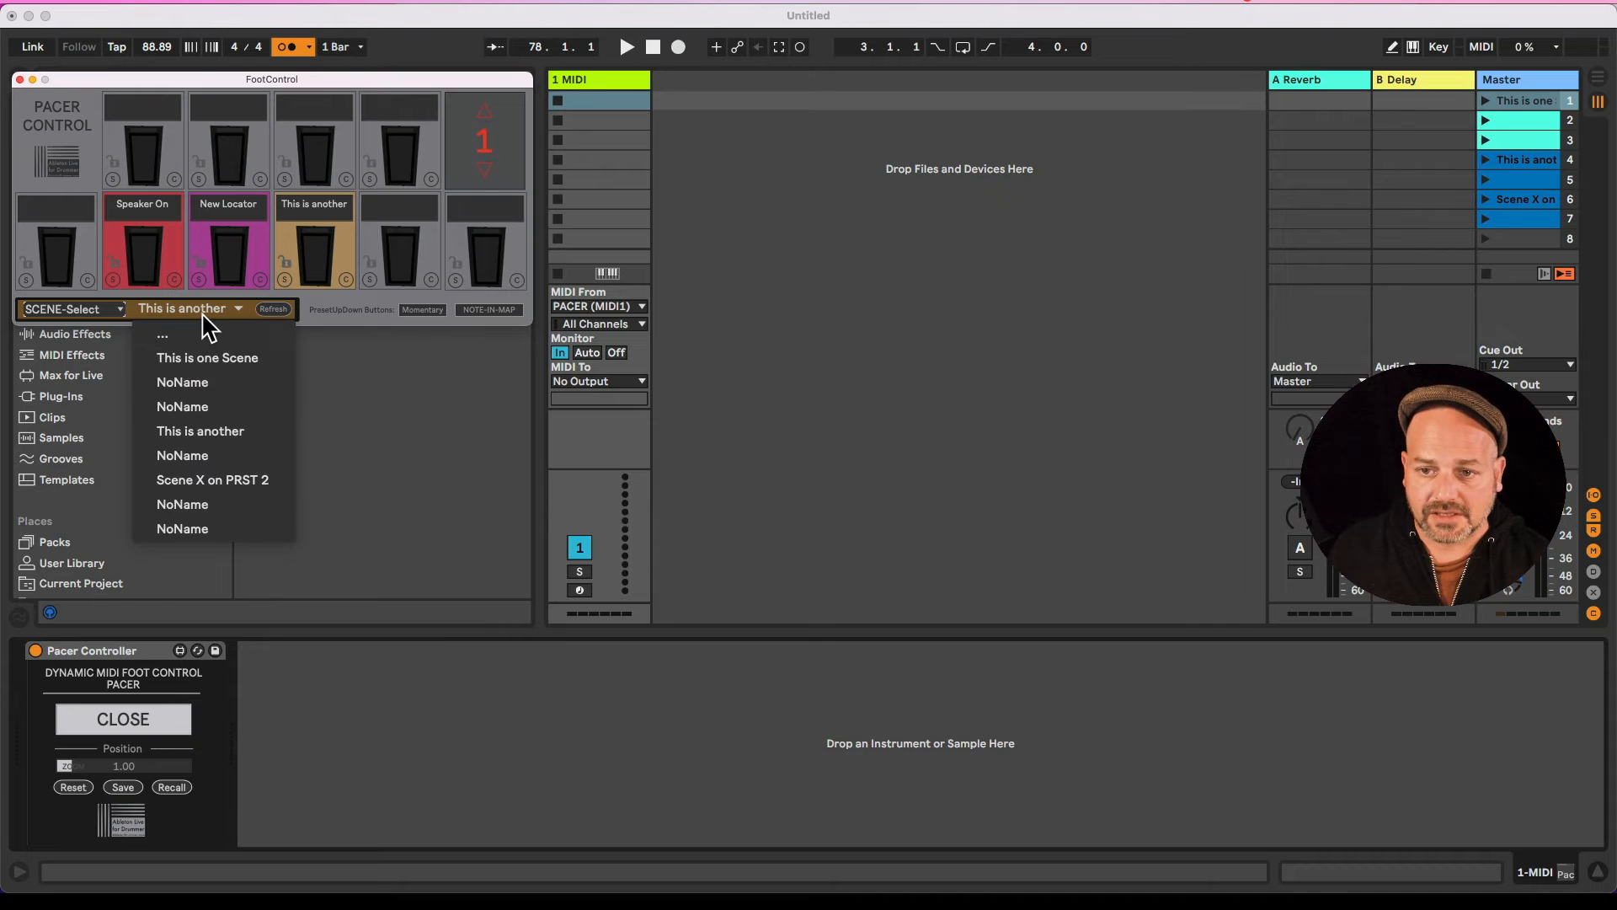
{"action": "left_click", "coordinate": [216, 429]}
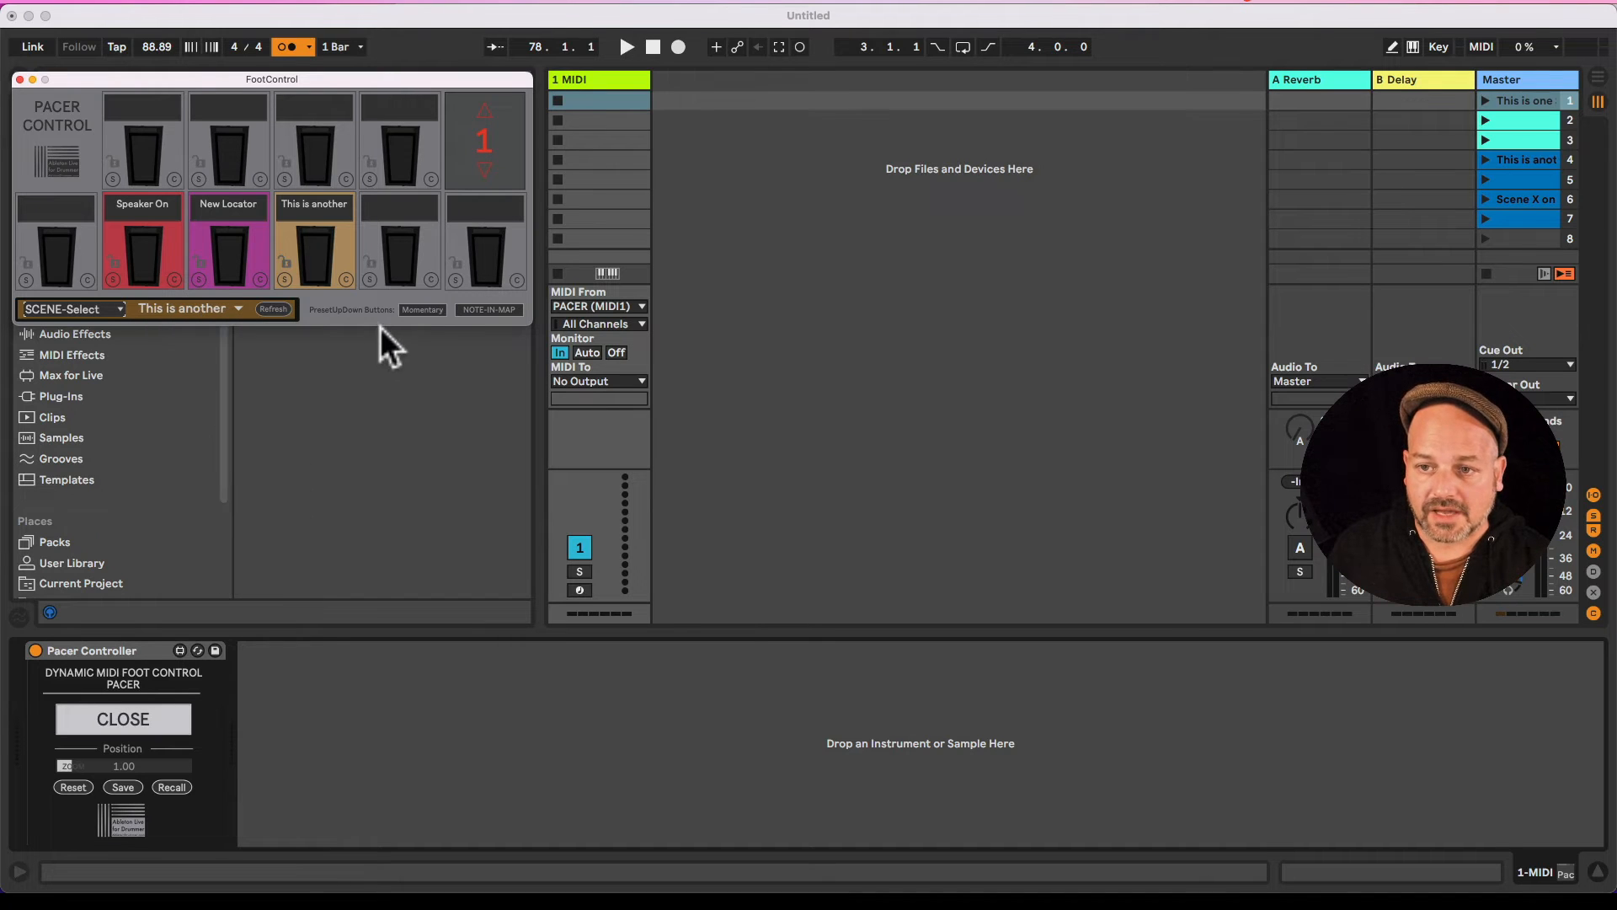
{"action": "left_click", "coordinate": [184, 315]}
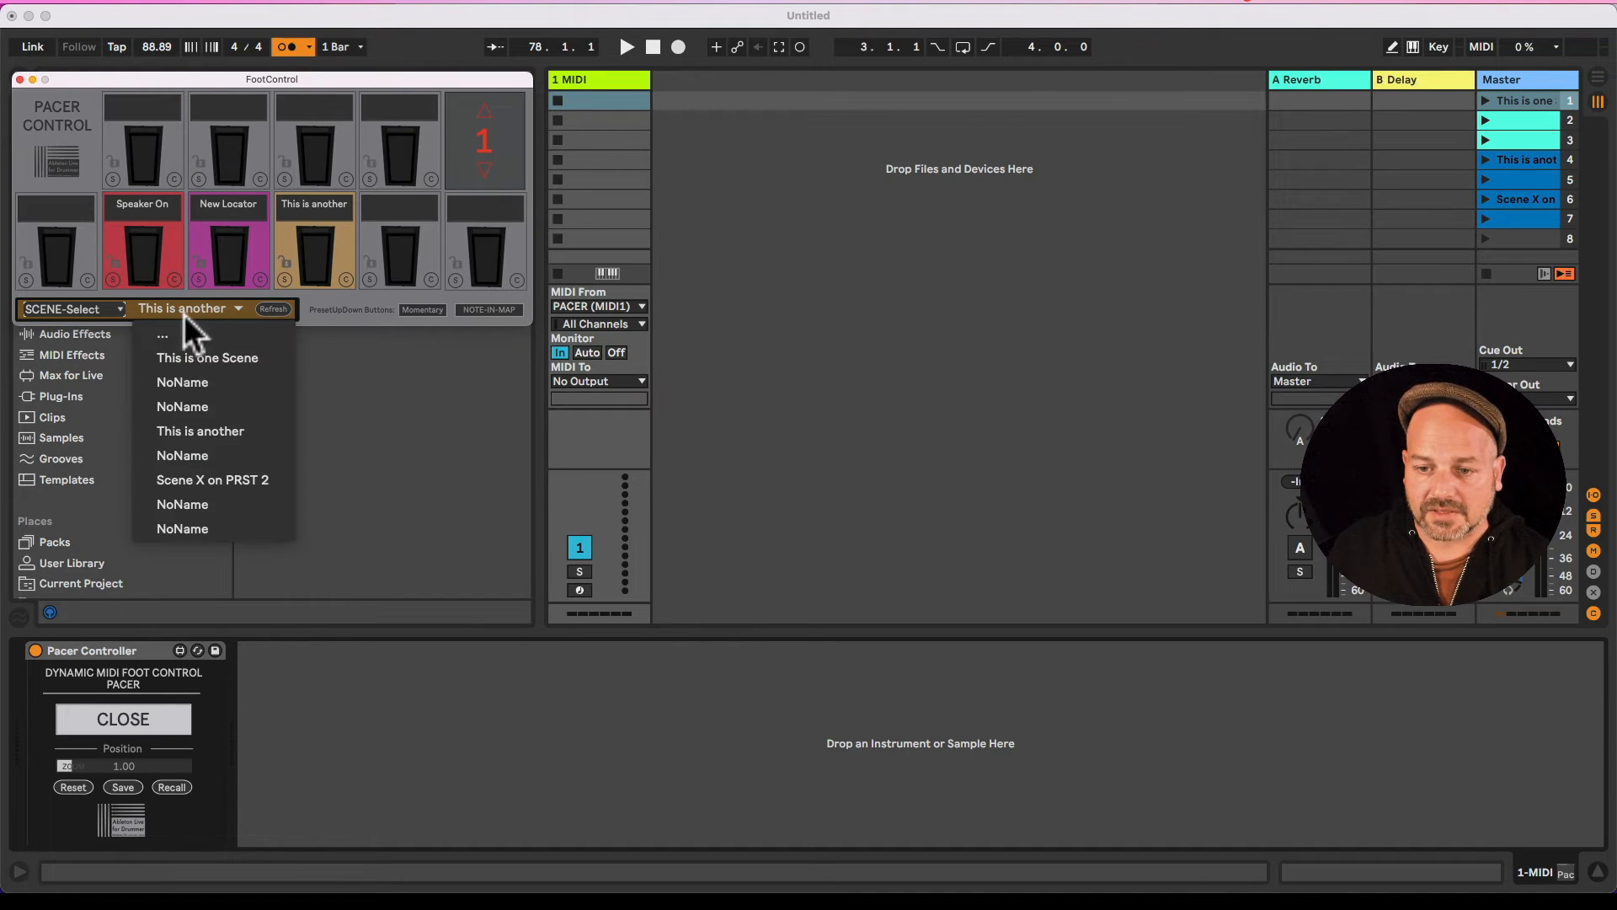
{"action": "left_click", "coordinate": [228, 481]}
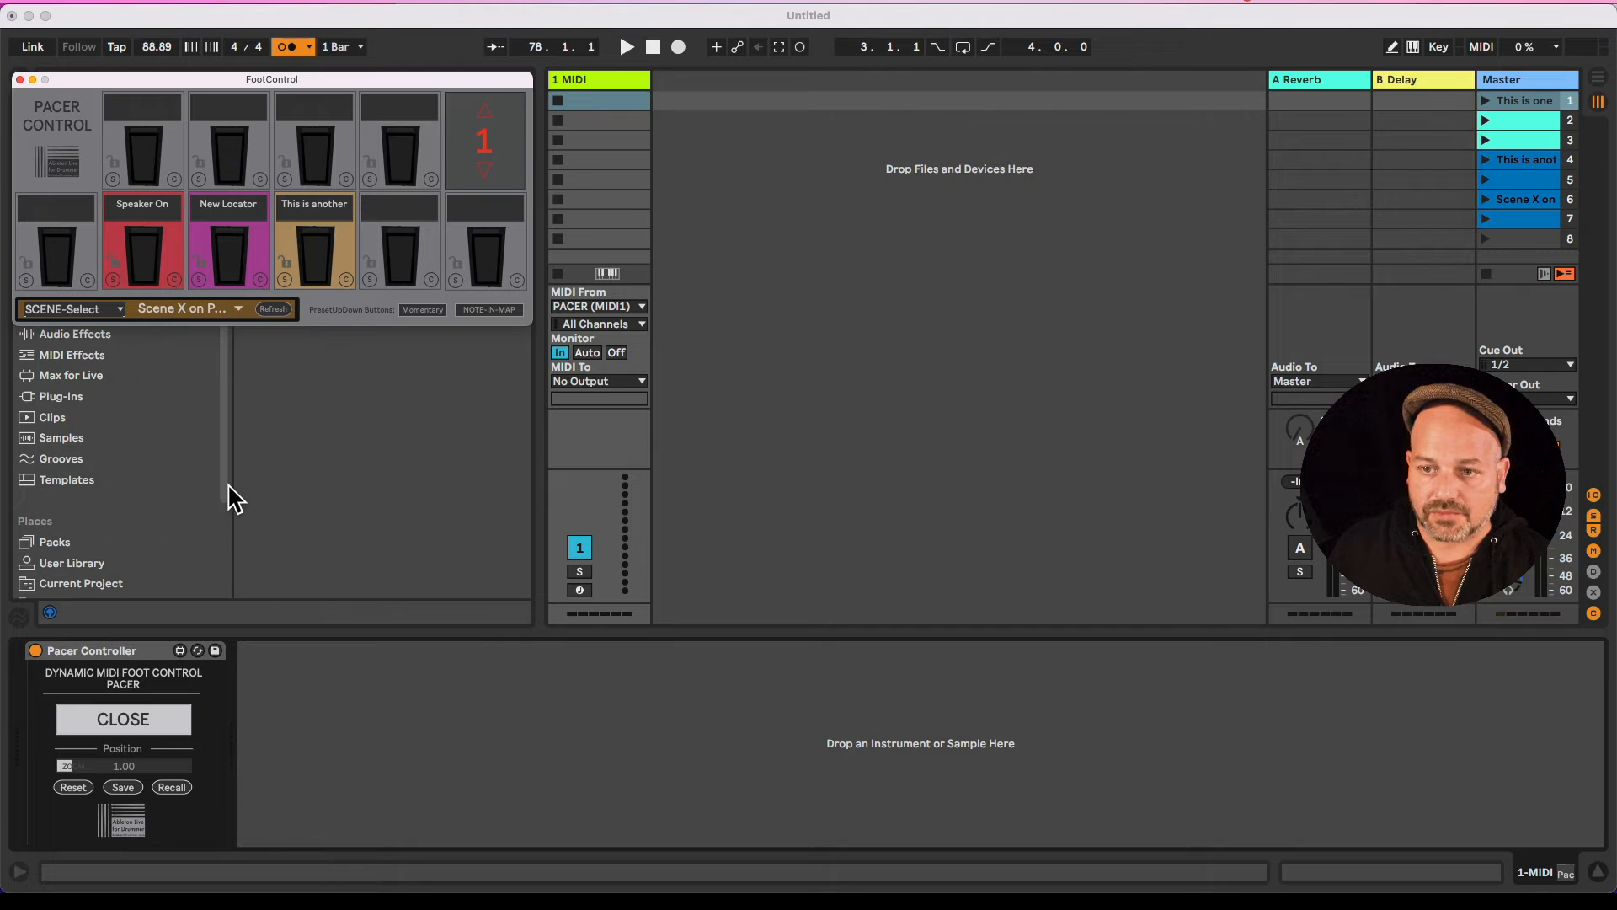
{"action": "left_click", "coordinate": [189, 318]}
{"action": "left_click", "coordinate": [195, 364]}
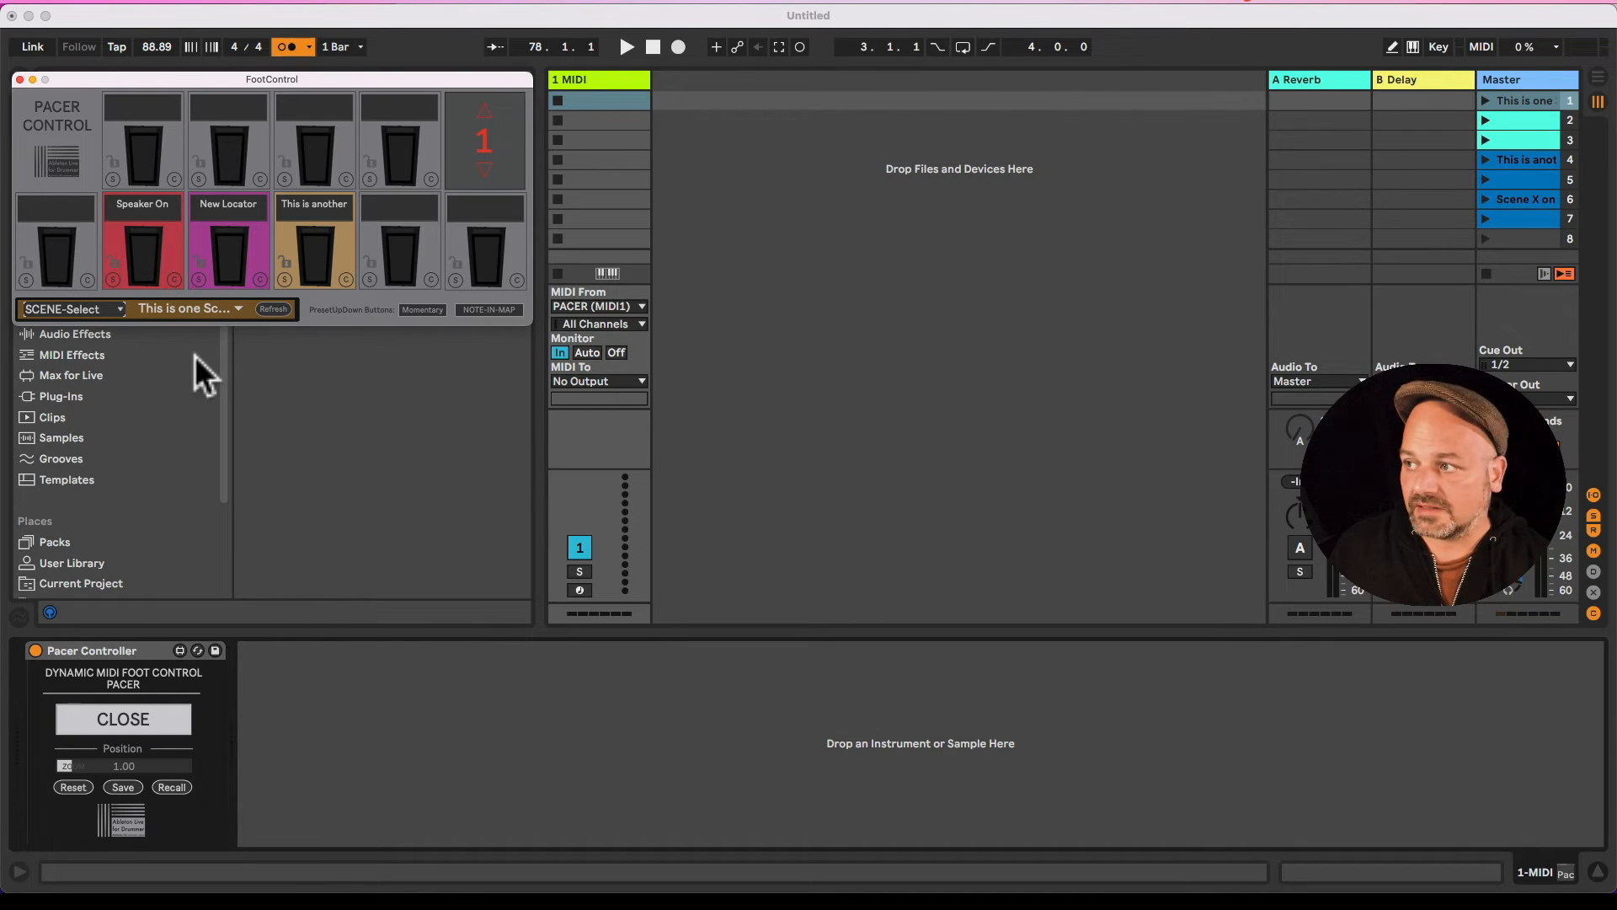
{"action": "left_click", "coordinate": [371, 280]}
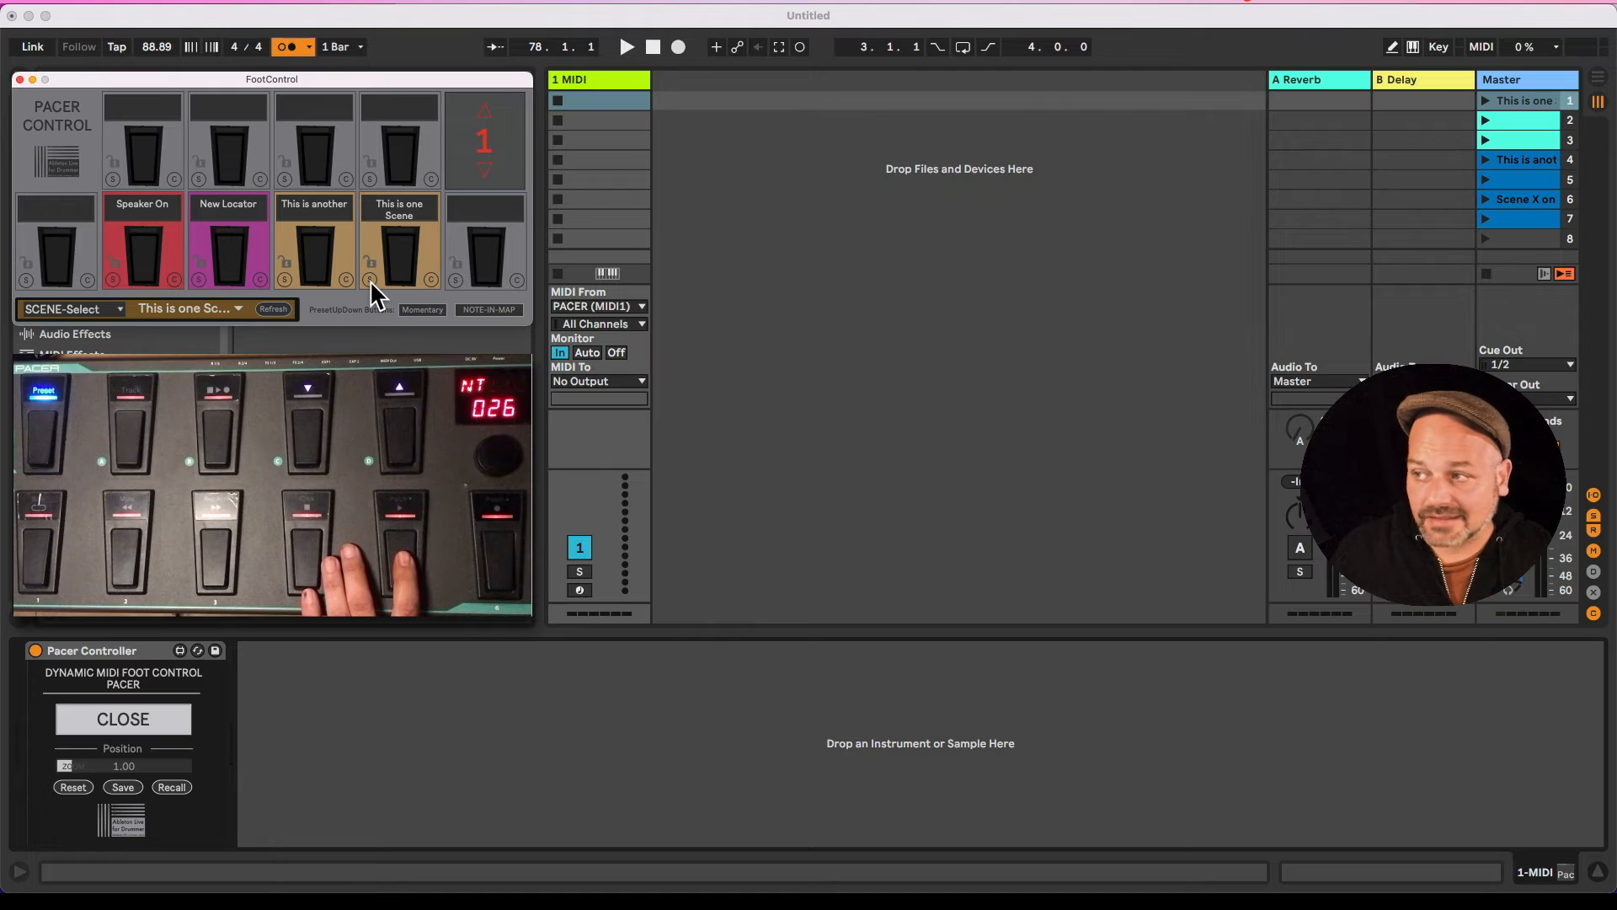
{"action": "left_click", "coordinate": [103, 308]}
{"action": "left_click", "coordinate": [102, 310]}
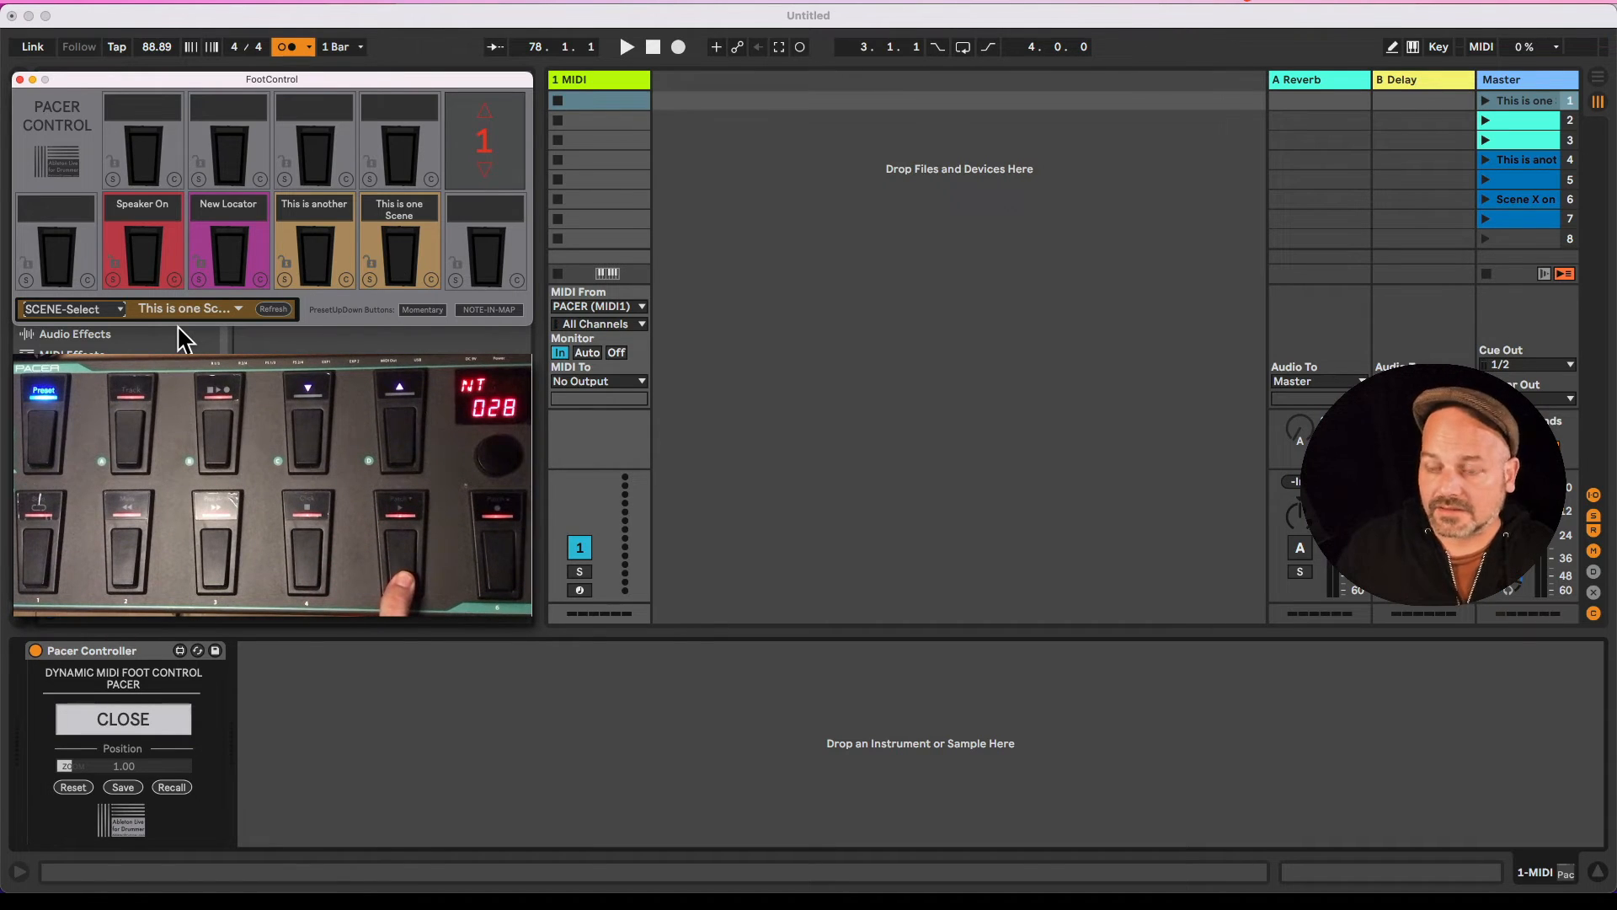
Step: Select scene 3 and widen the Master track so the full scene names are readable
{"action": "left_click", "coordinate": [1513, 139]}
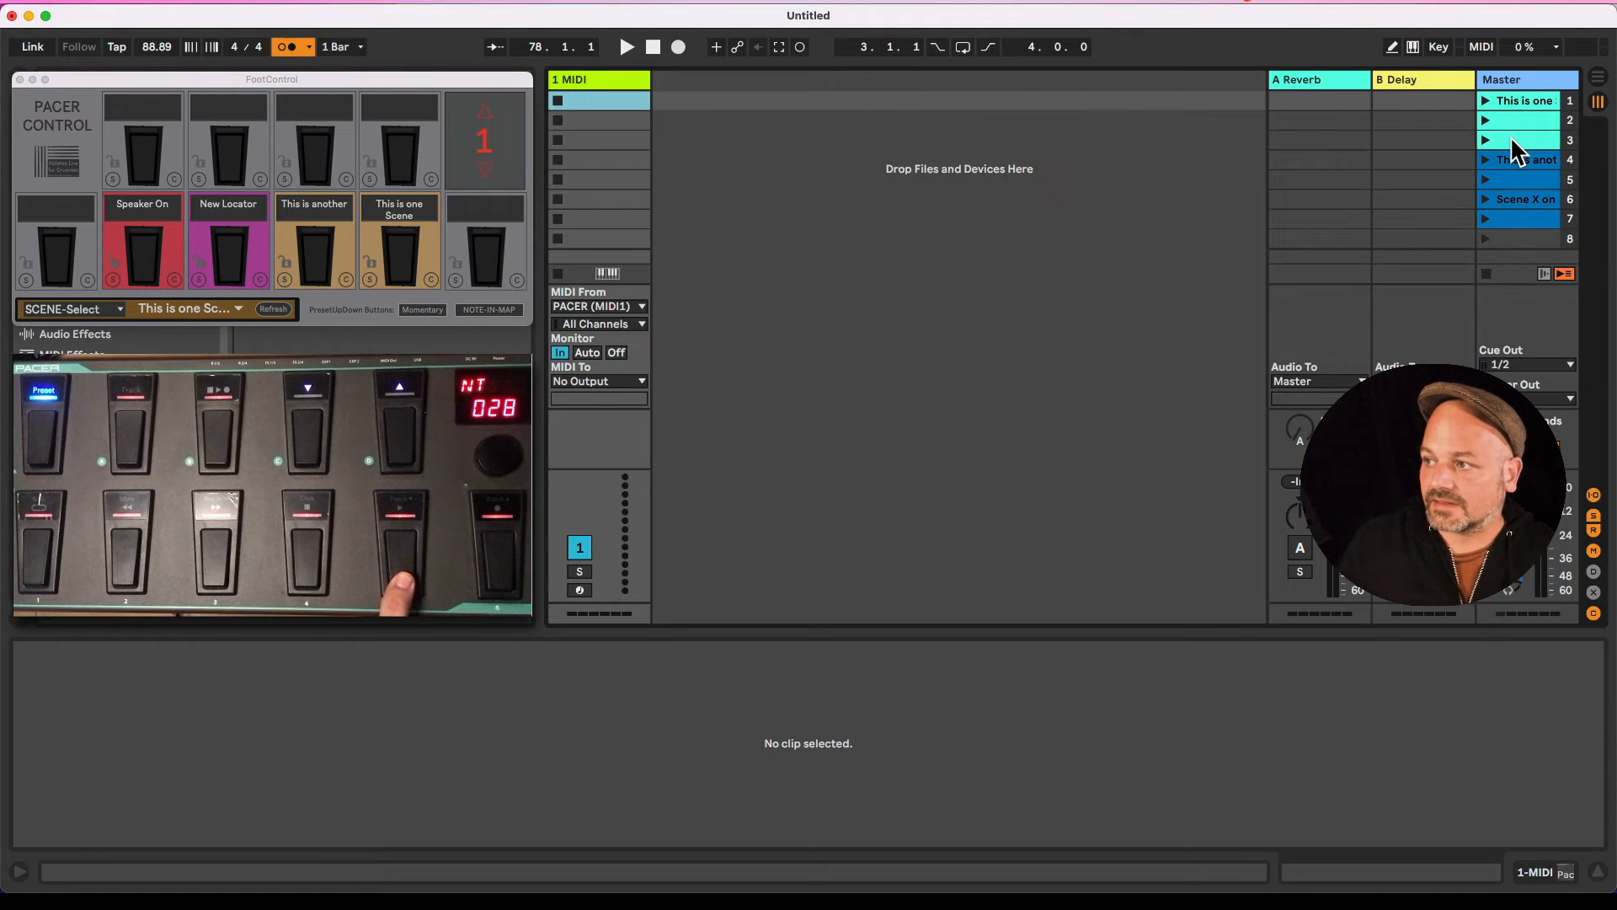
{"action": "left_click", "coordinate": [1513, 140]}
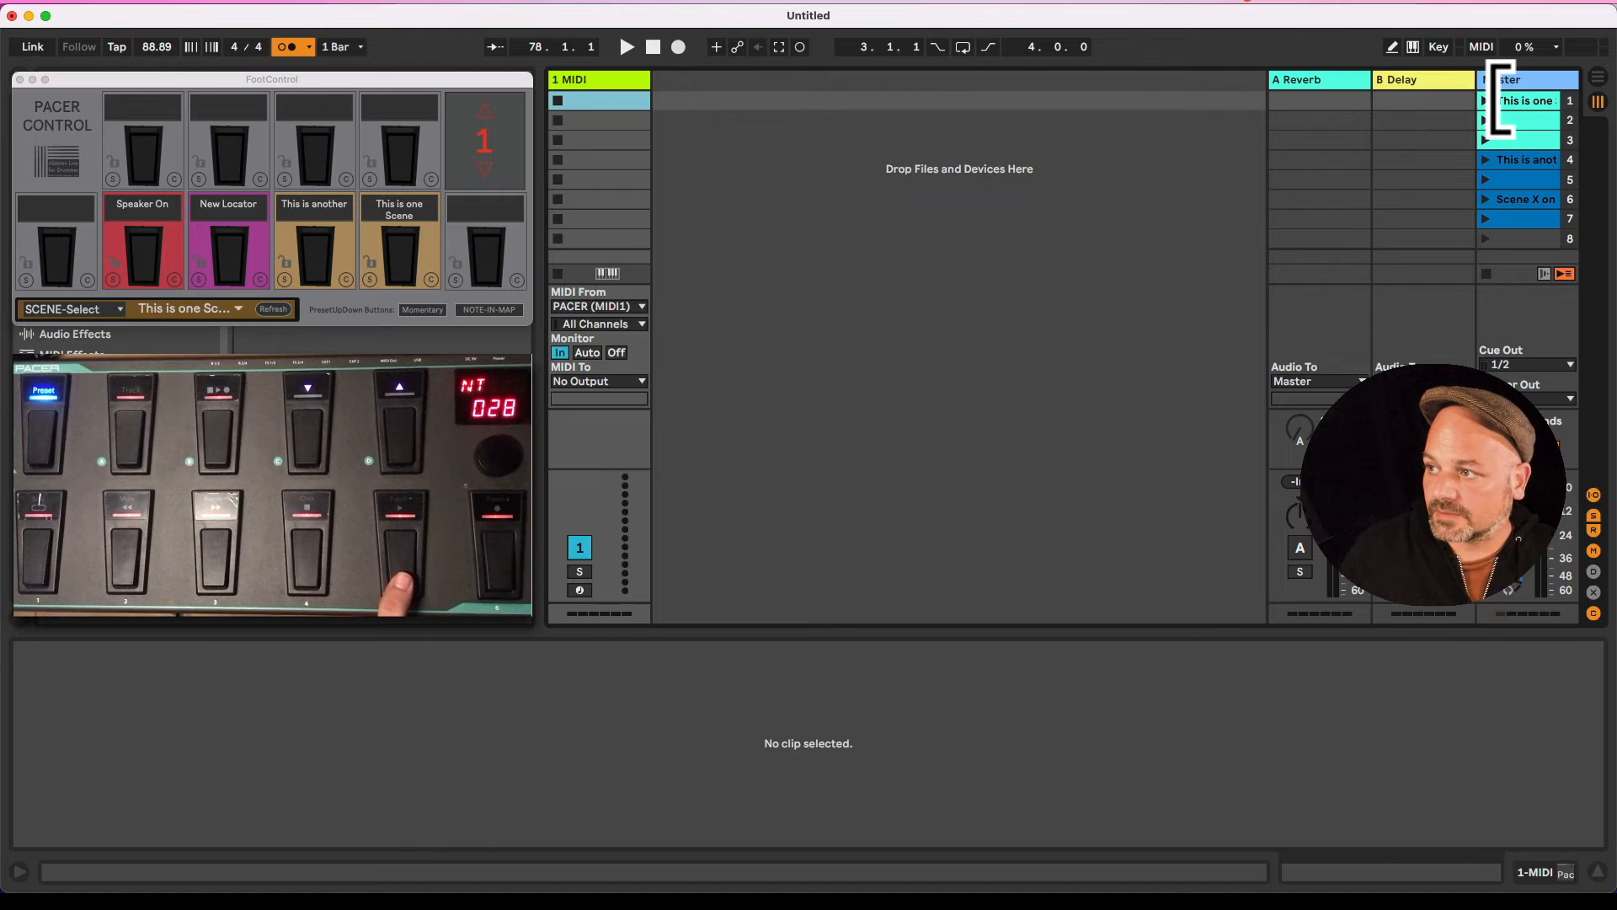
{"action": "left_click_drag", "start_coordinate": [1477, 99], "coordinate": [1293, 101]}
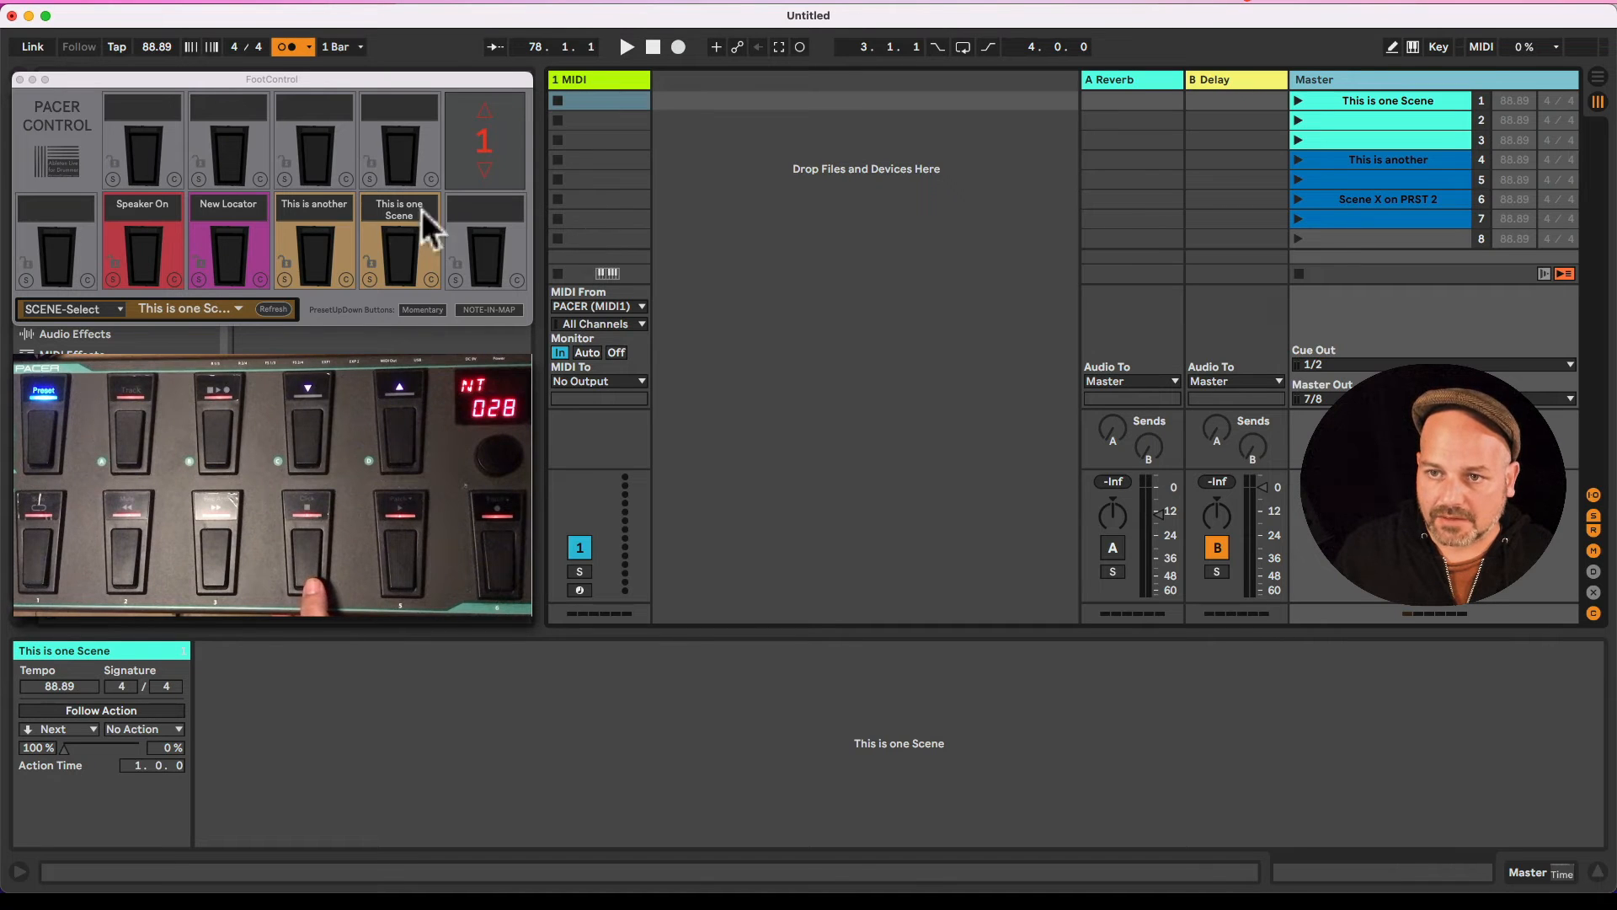
Step: Create empty MIDI clips in all eight scene slots of the 1 MIDI track
{"action": "double_click", "coordinate": [593, 168]}
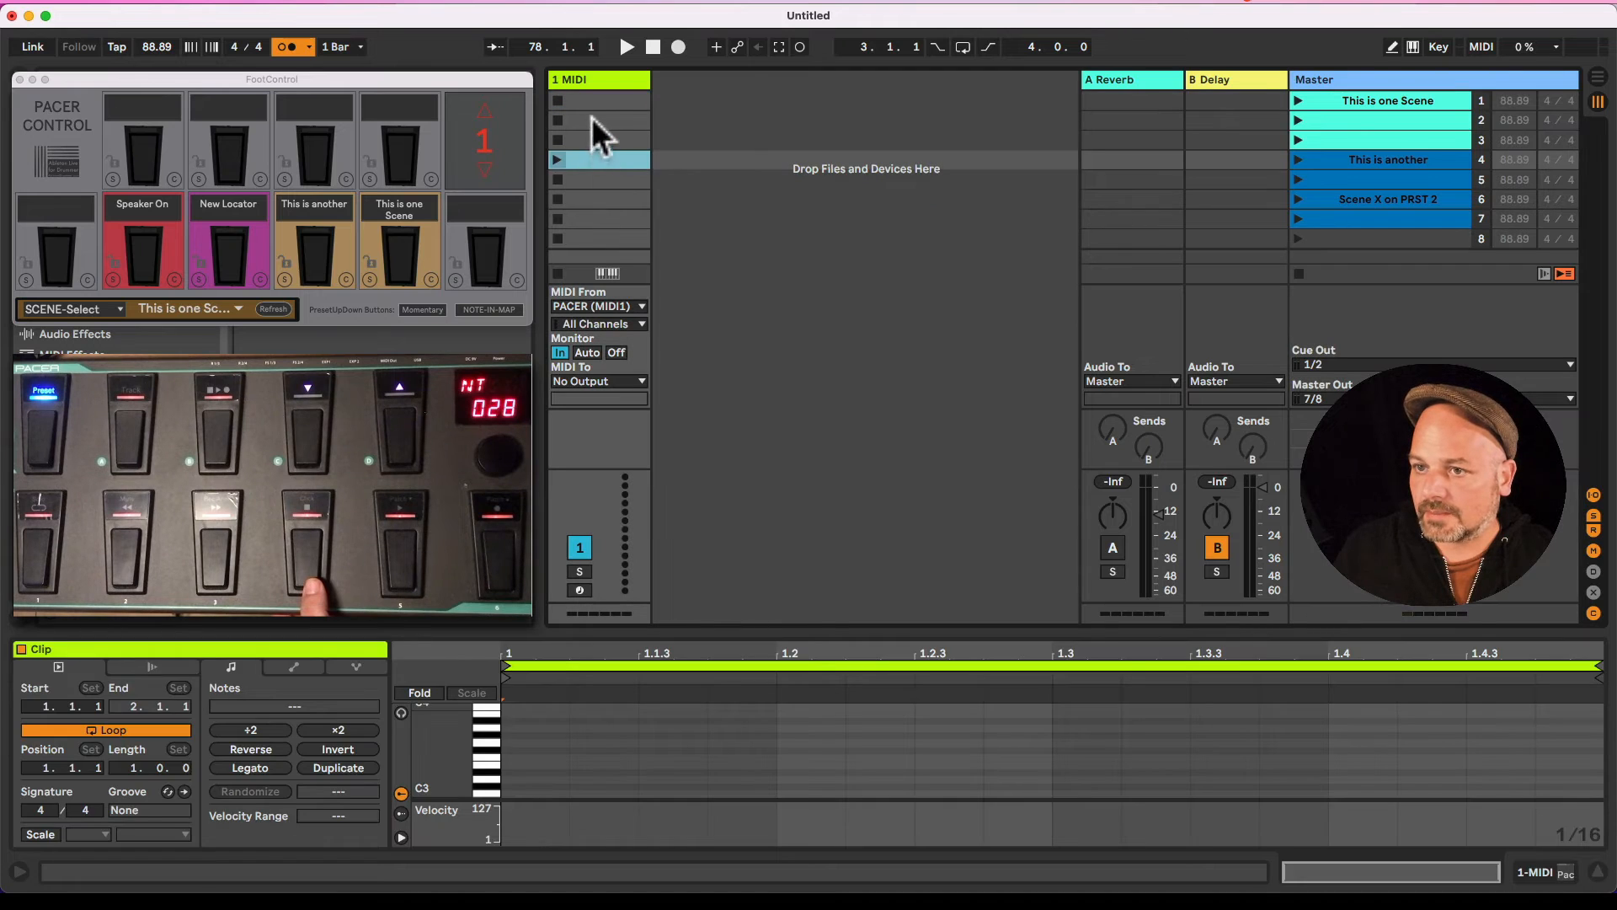
{"action": "double_click", "coordinate": [592, 100]}
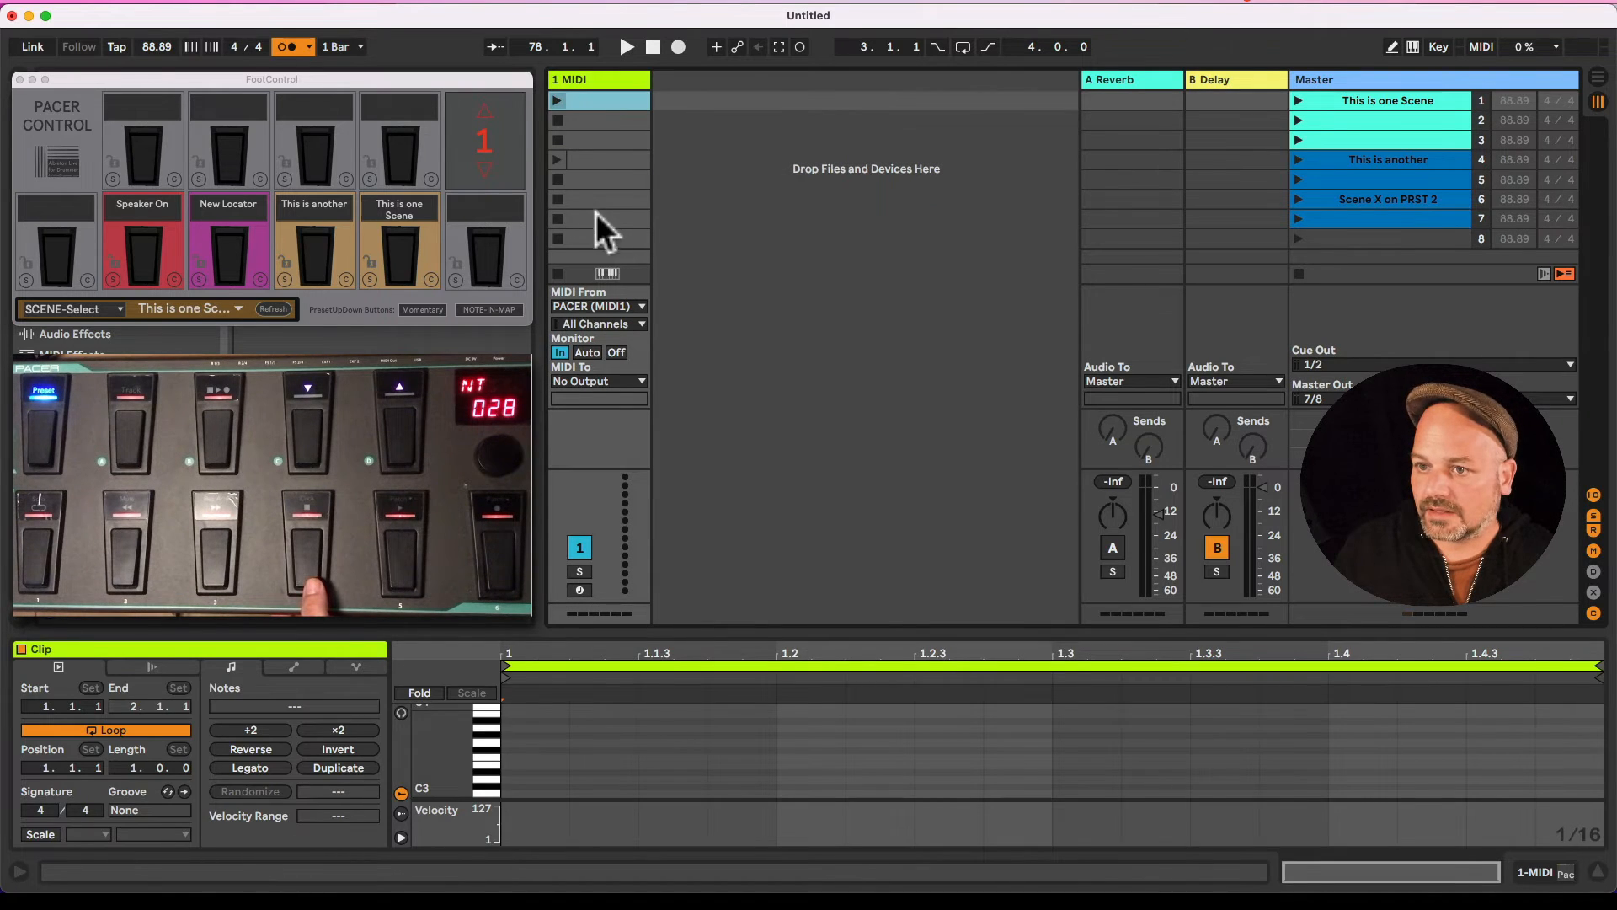
{"action": "left_click", "coordinate": [598, 218]}
{"action": "left_click_drag", "start_coordinate": [599, 199], "coordinate": [593, 123]}
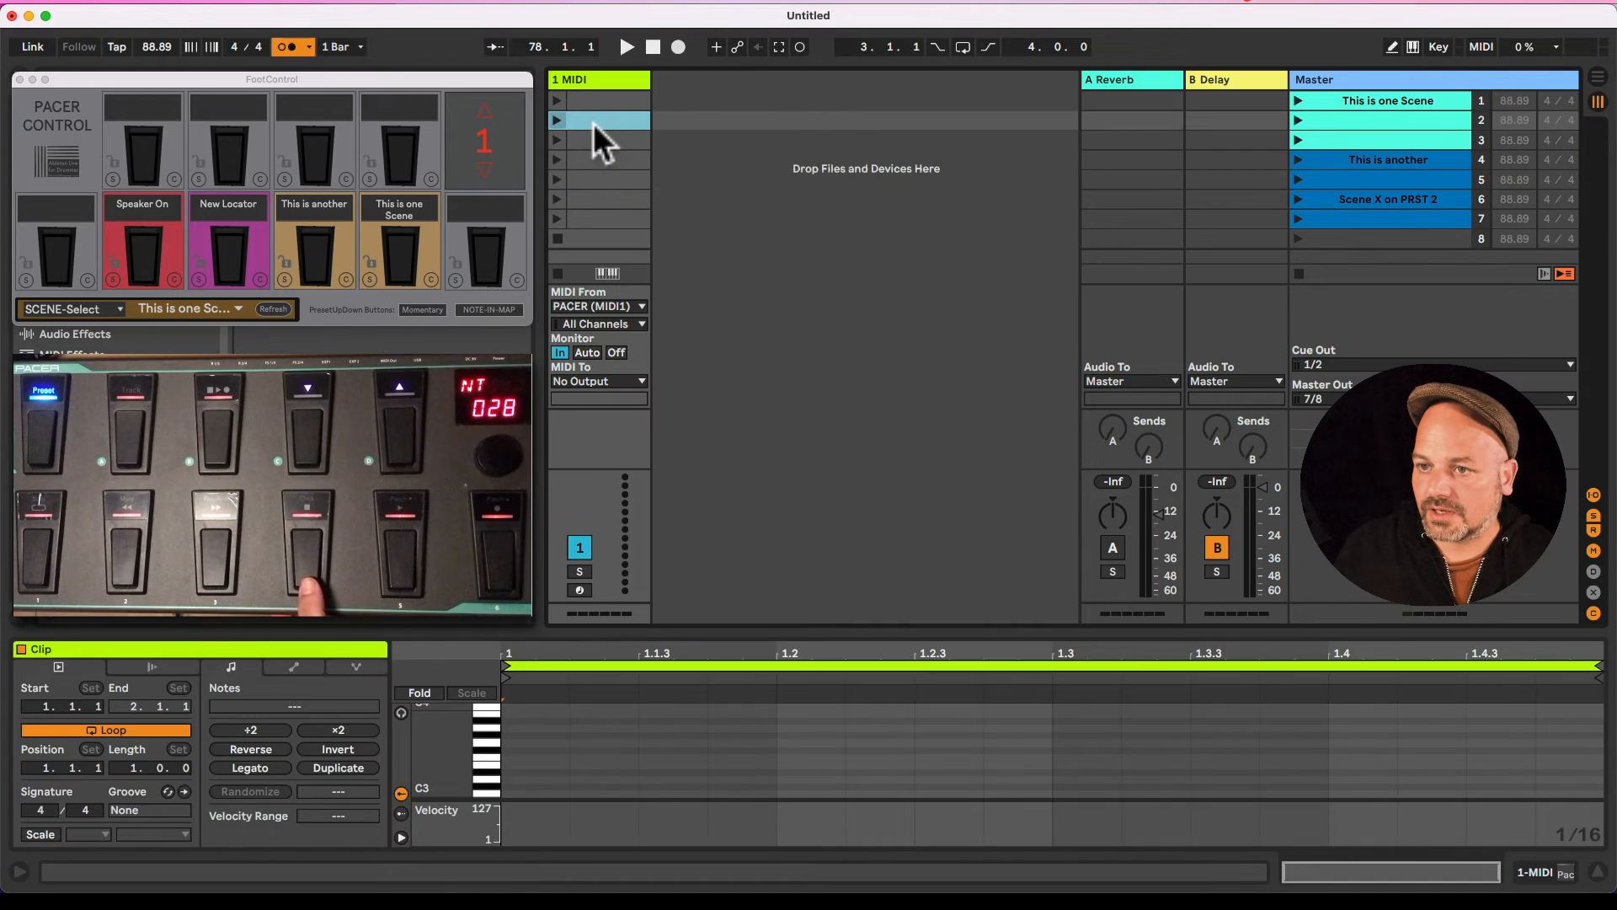
{"action": "left_click", "coordinate": [598, 240]}
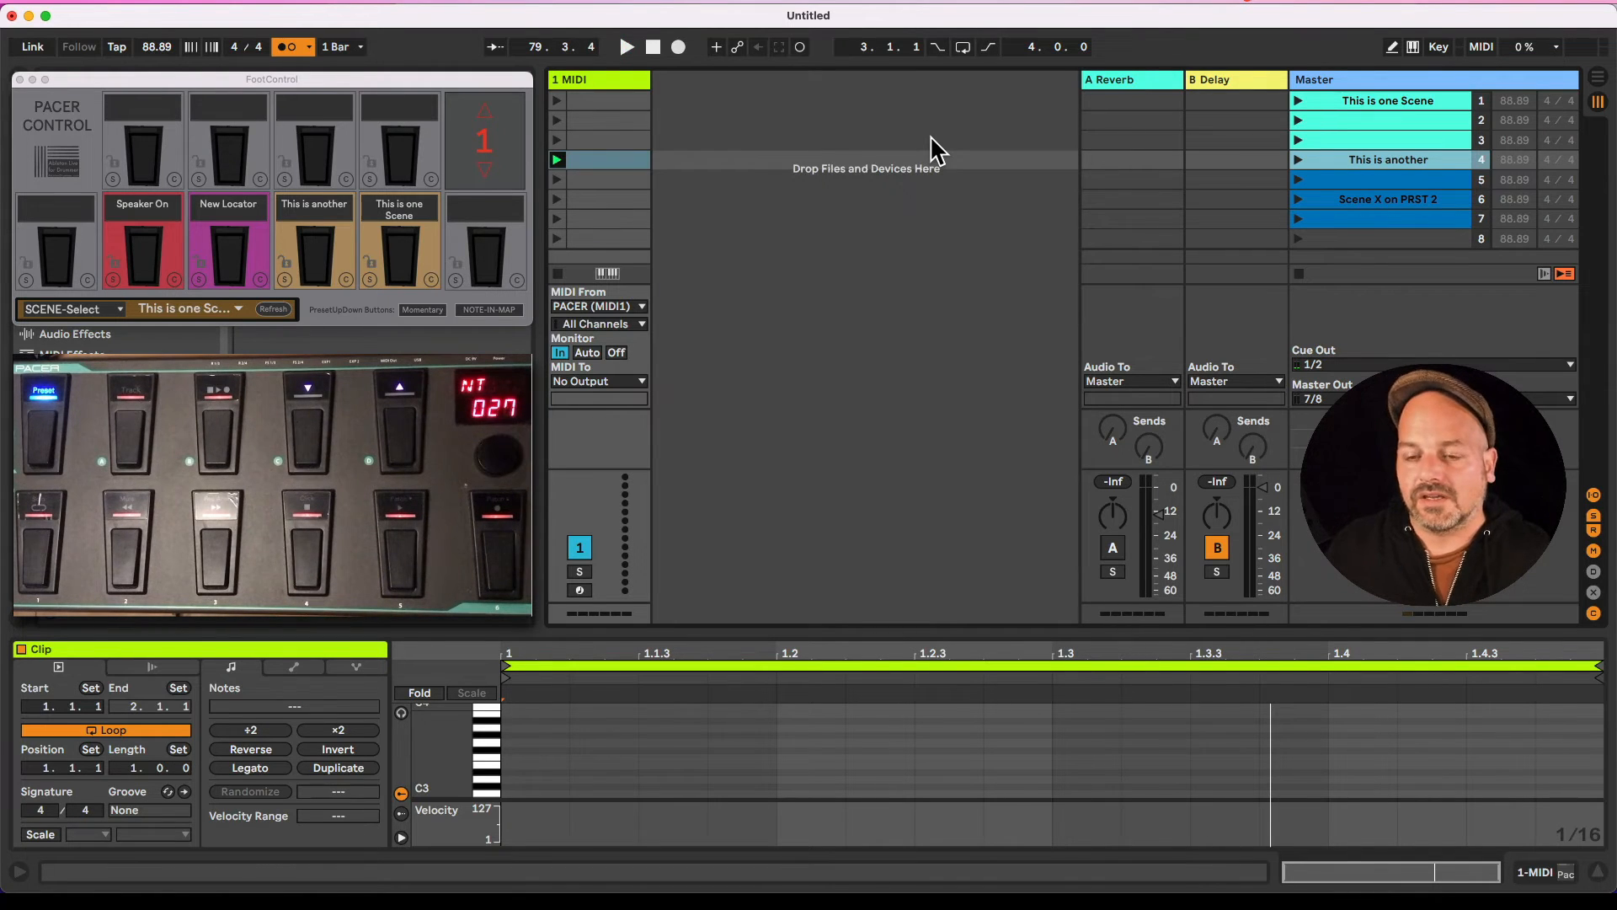
{"action": "left_click", "coordinate": [99, 313]}
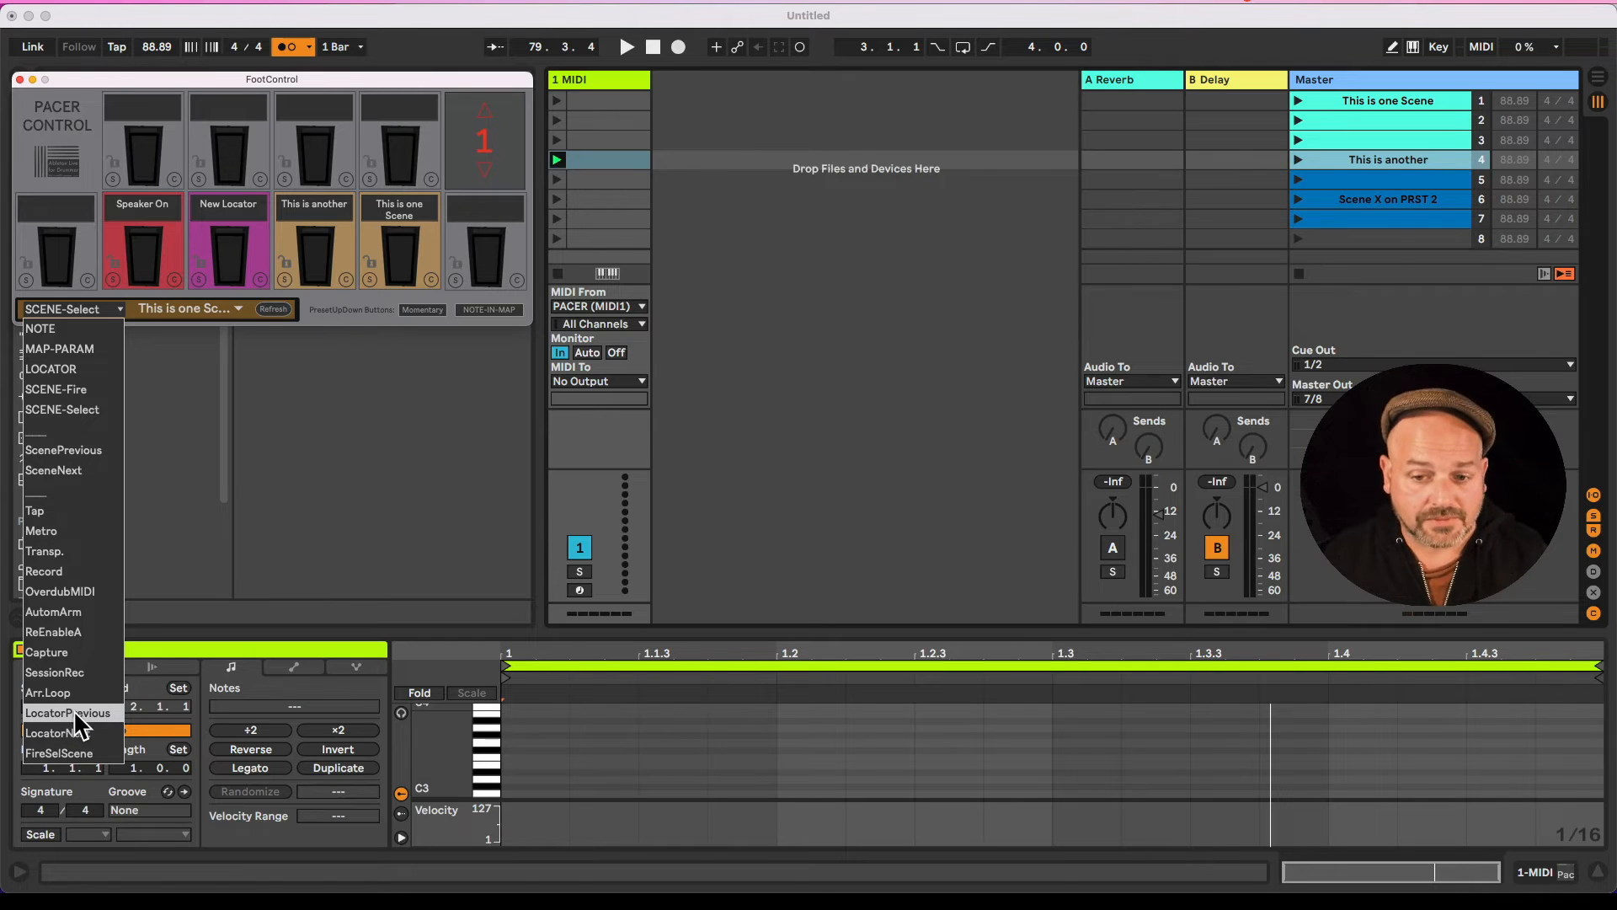
{"action": "left_click", "coordinate": [969, 369]}
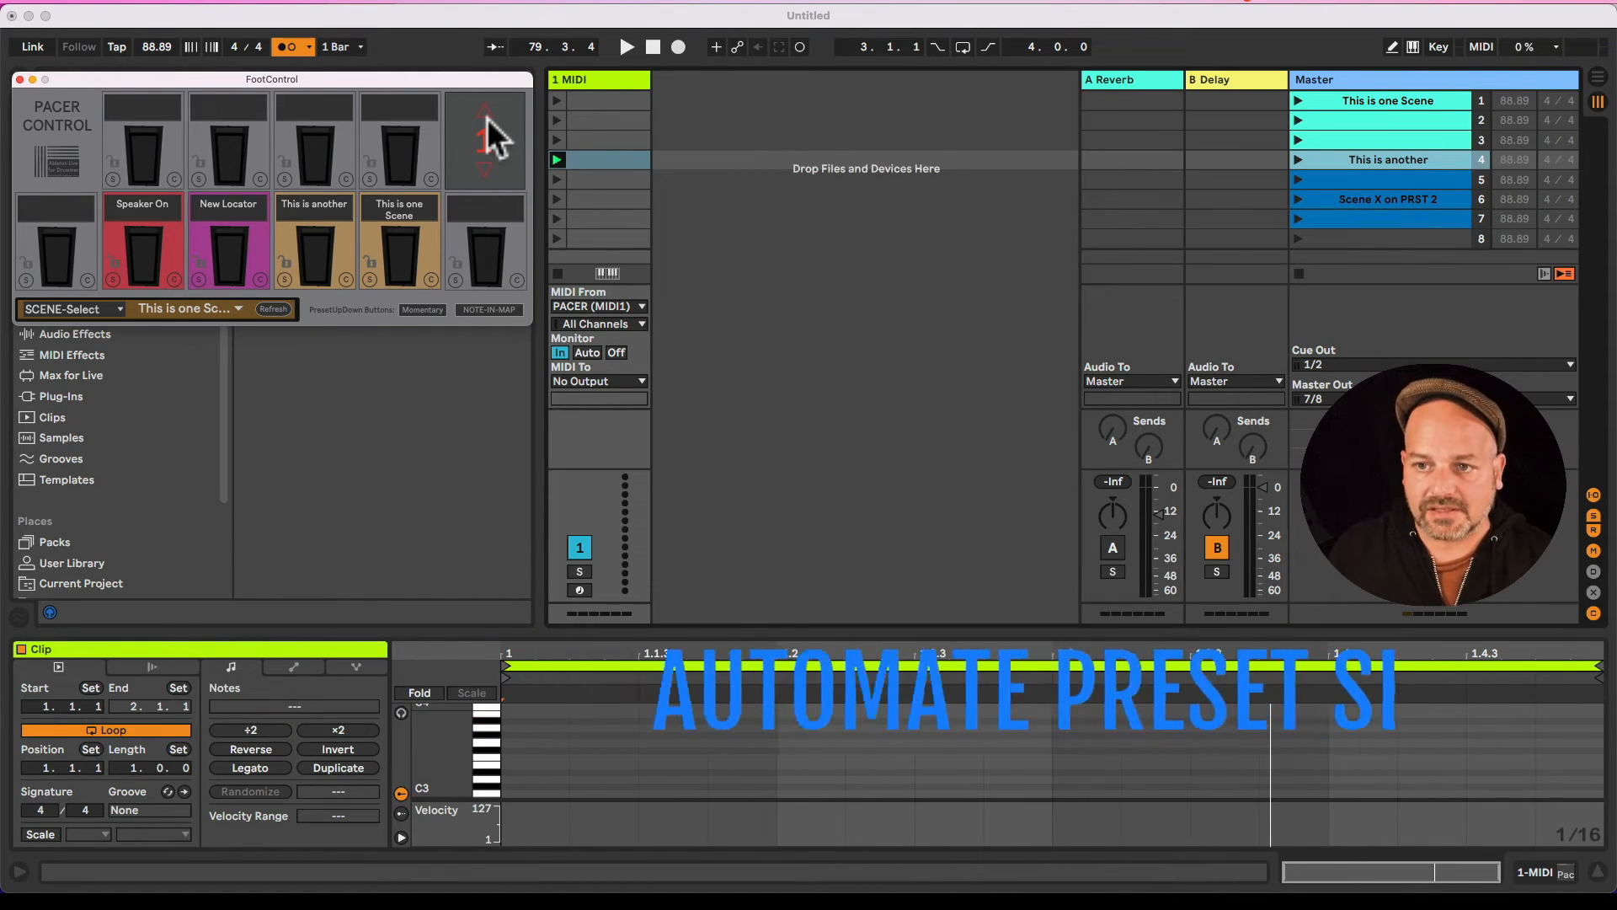
Step: Switch FootControl to preset 2 and set the AutomatePresetNumber envelope of the MIDI clip in scene 4 to its lowest value
{"action": "left_click", "coordinate": [486, 114]}
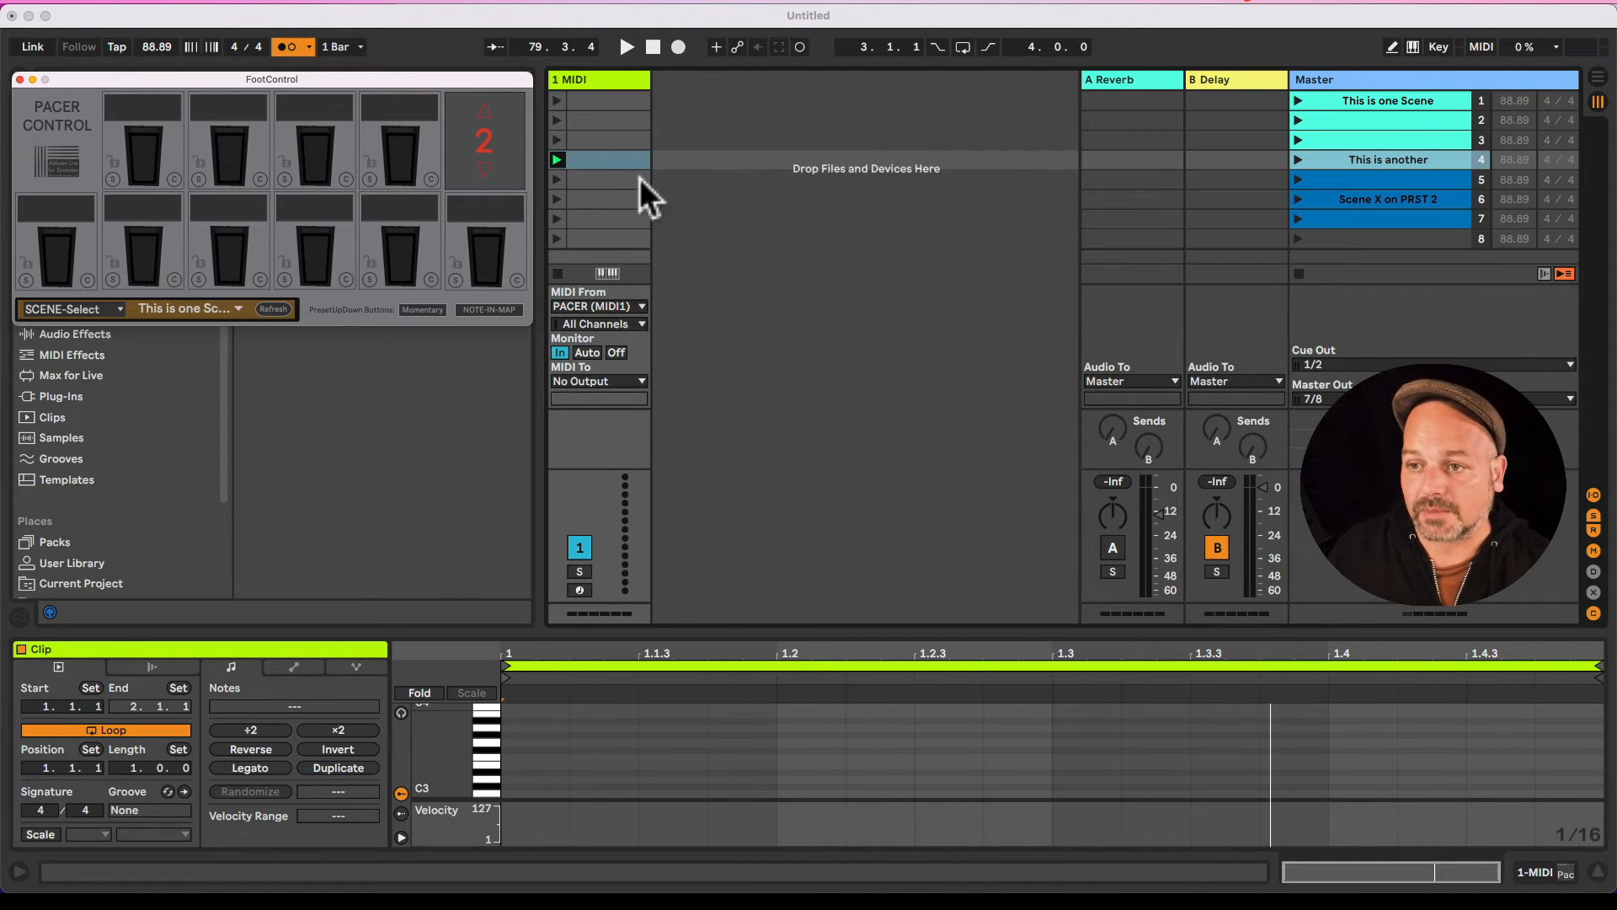
{"action": "left_click", "coordinate": [614, 160]}
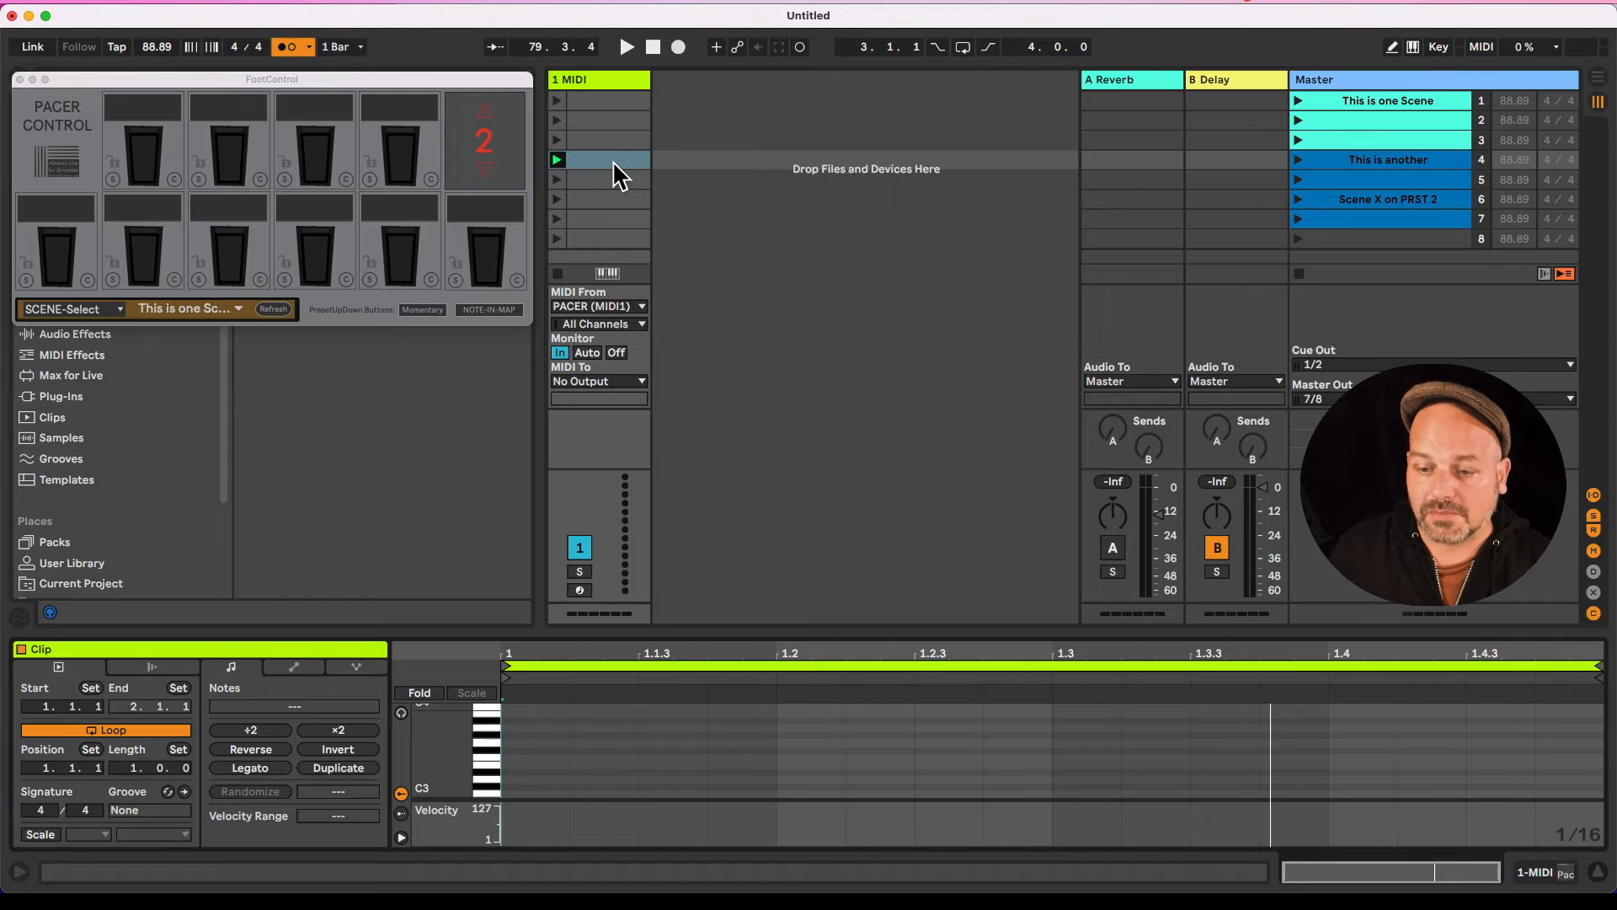
{"action": "left_click", "coordinate": [304, 664]}
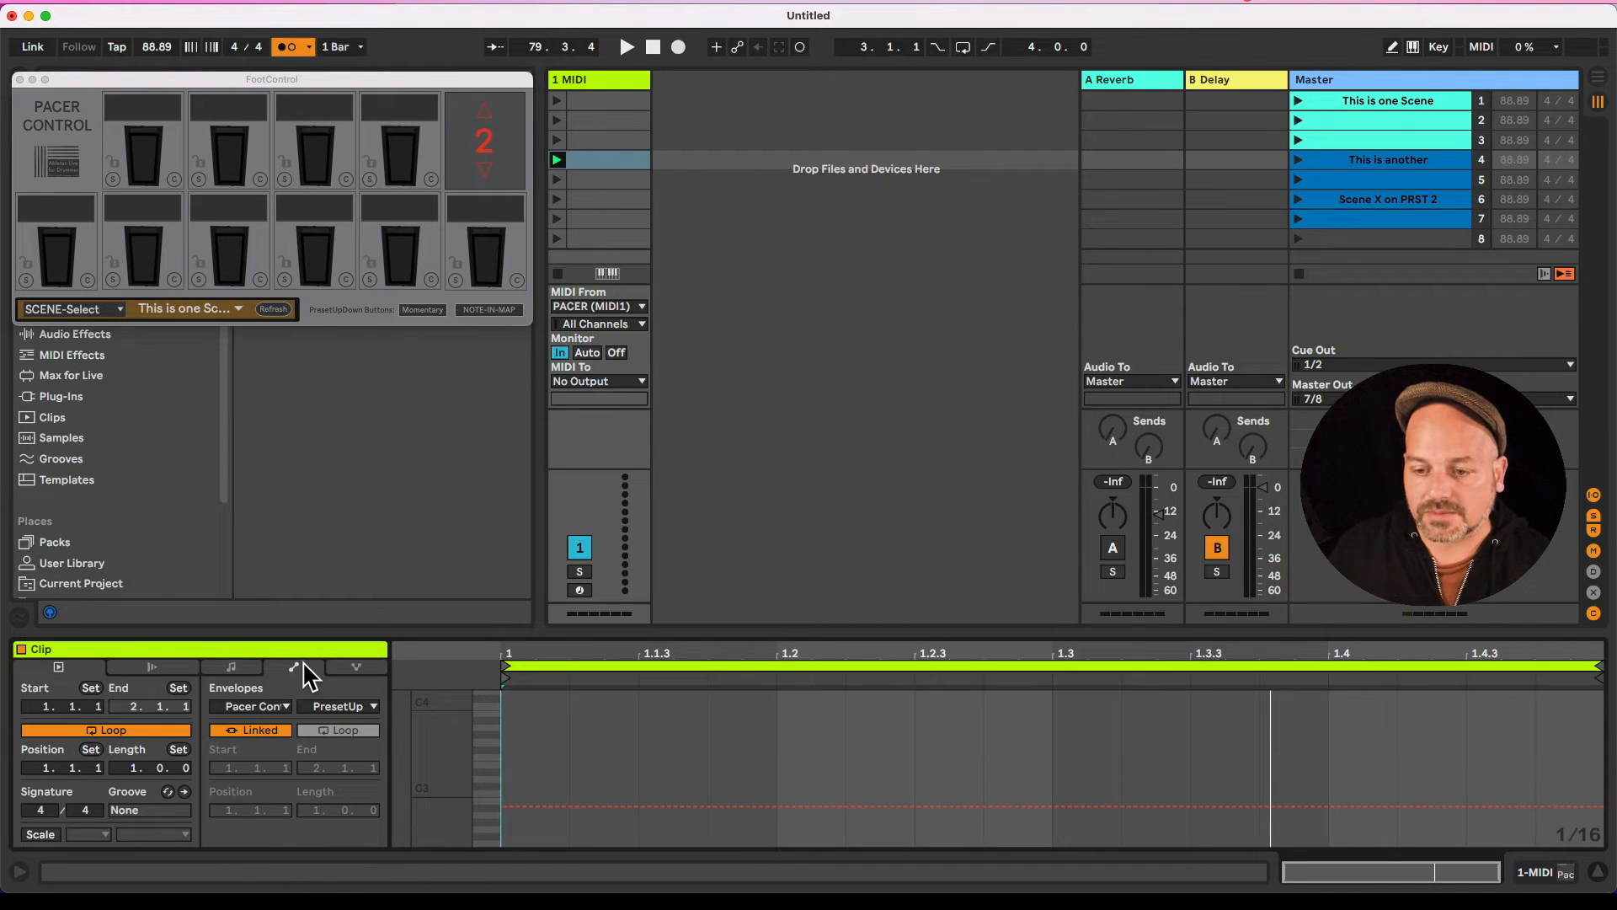
{"action": "left_click", "coordinate": [339, 708]}
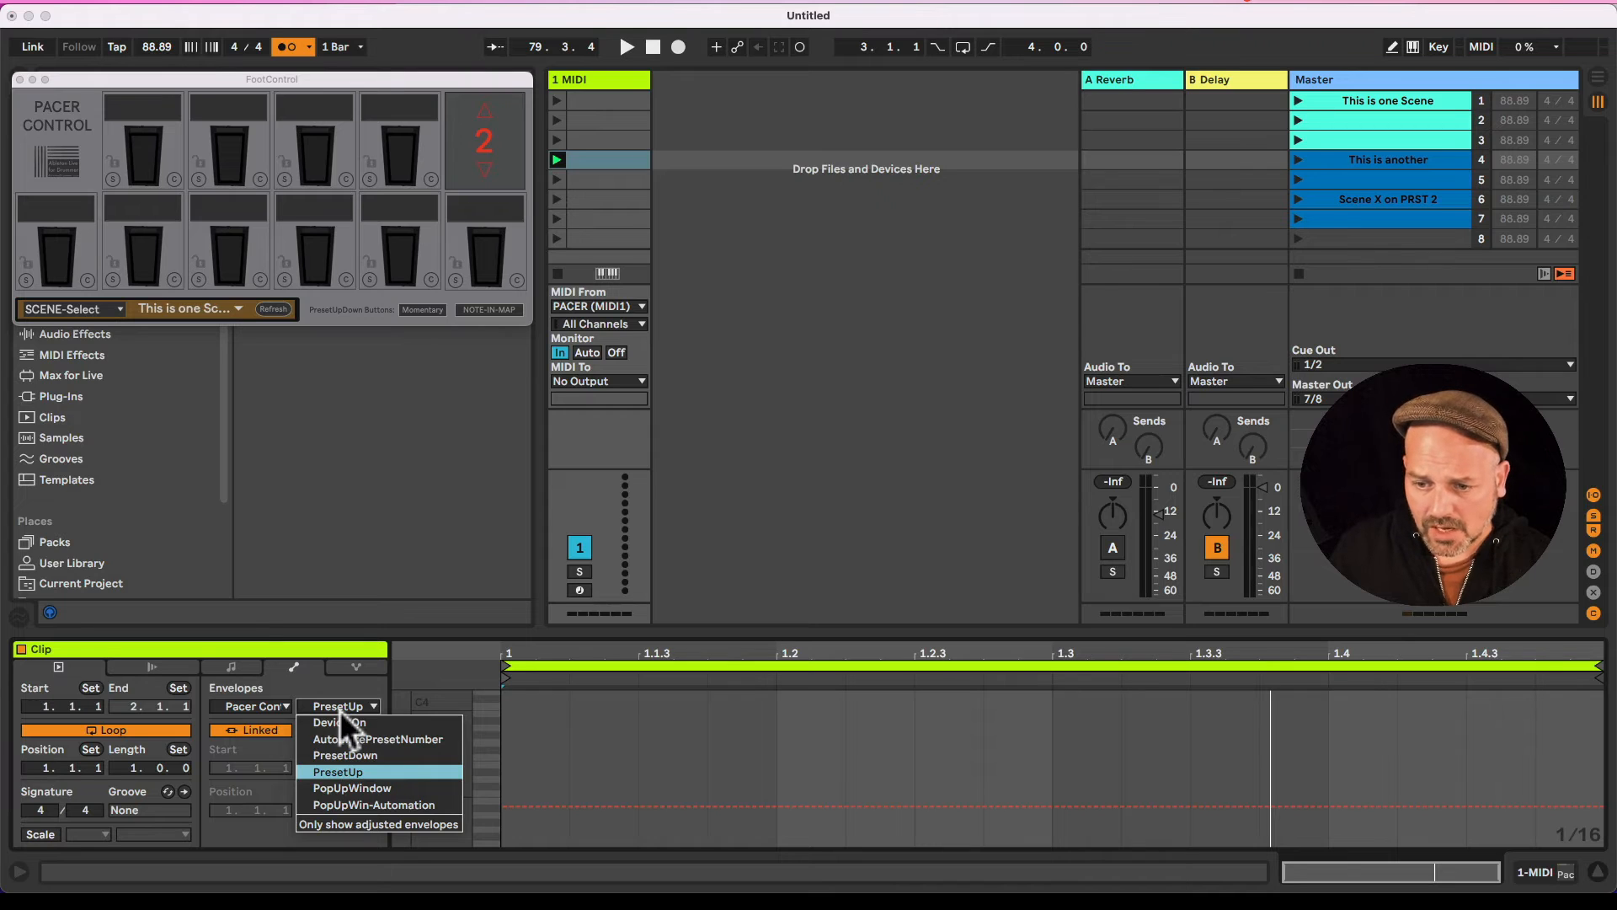
{"action": "left_click", "coordinate": [419, 740]}
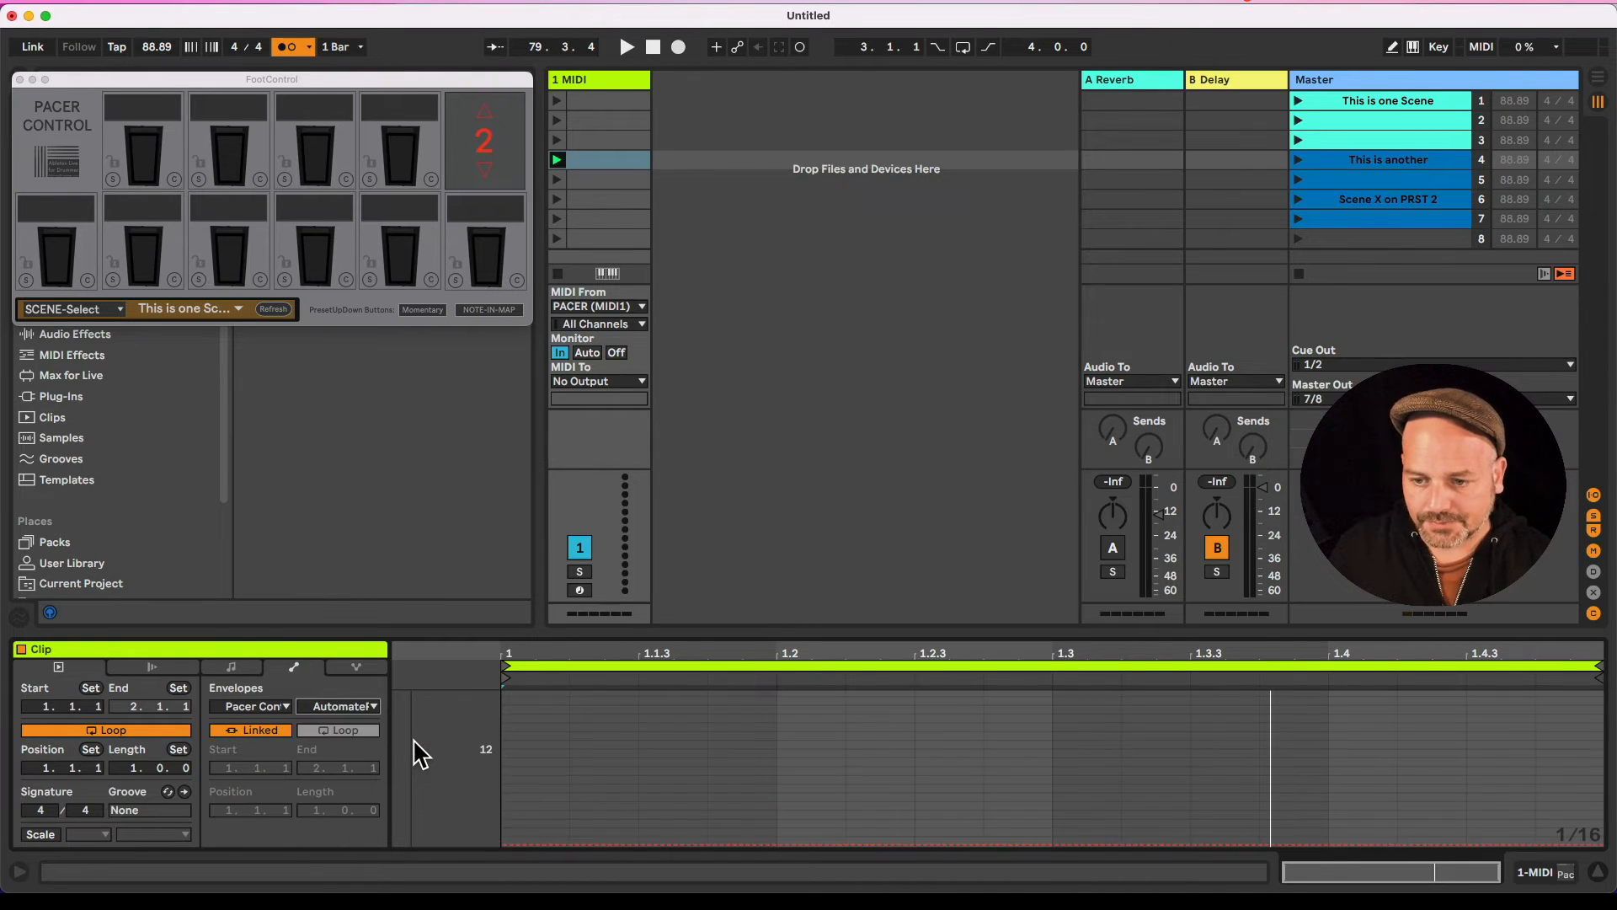
{"action": "left_click", "coordinate": [607, 844]}
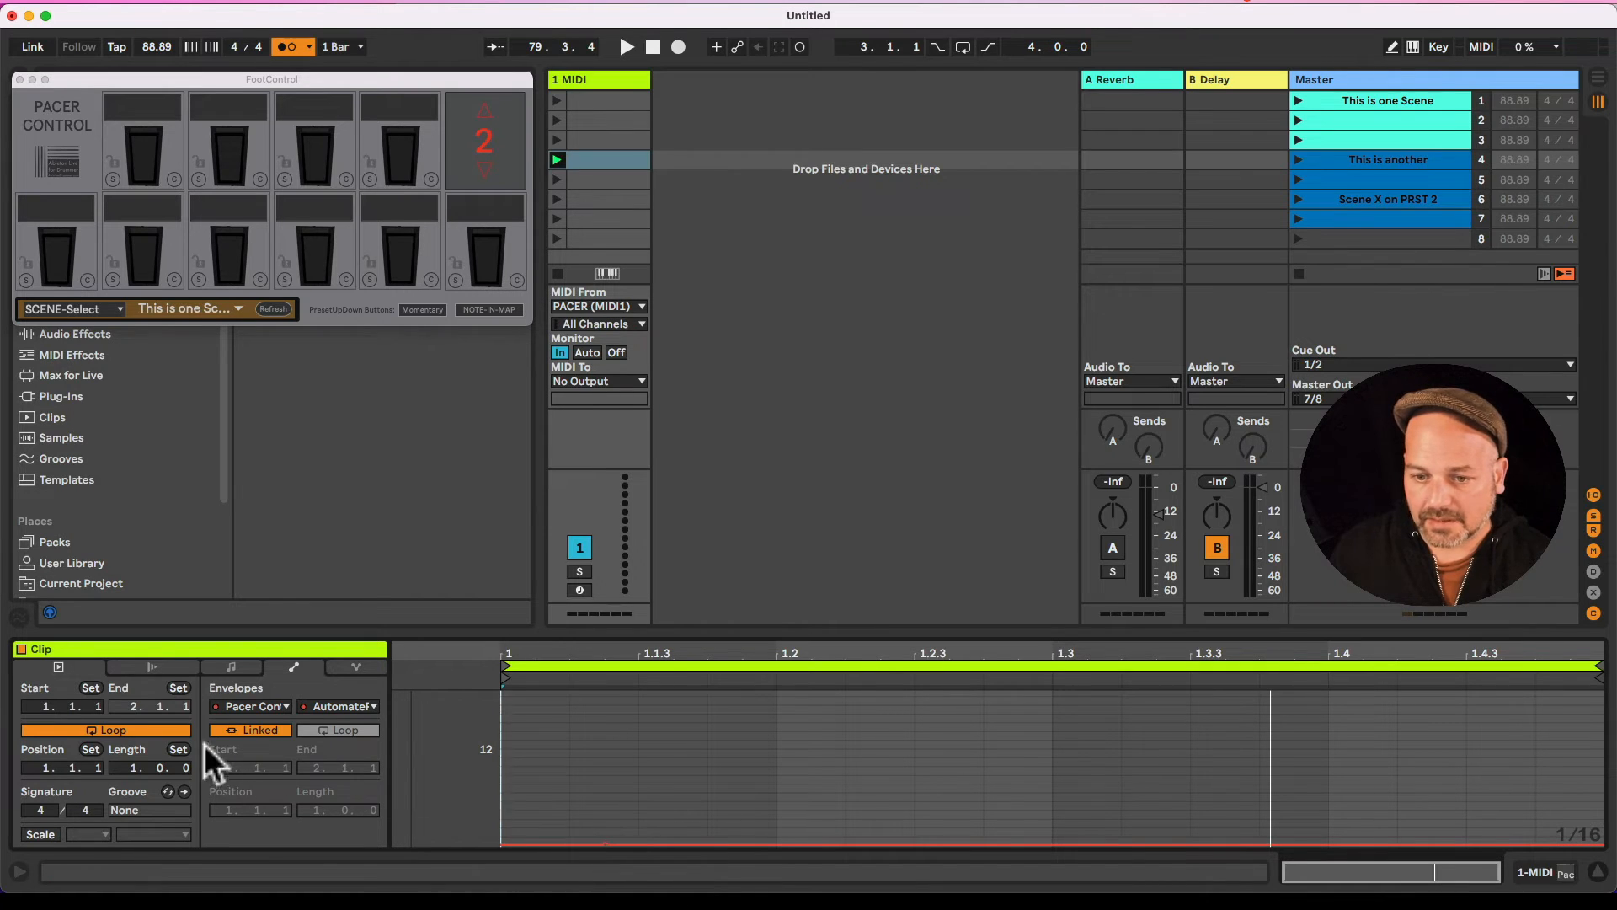
Step: Turn off looping for the scene 4 clip and rename the clip as 1
{"action": "left_click", "coordinate": [165, 729]}
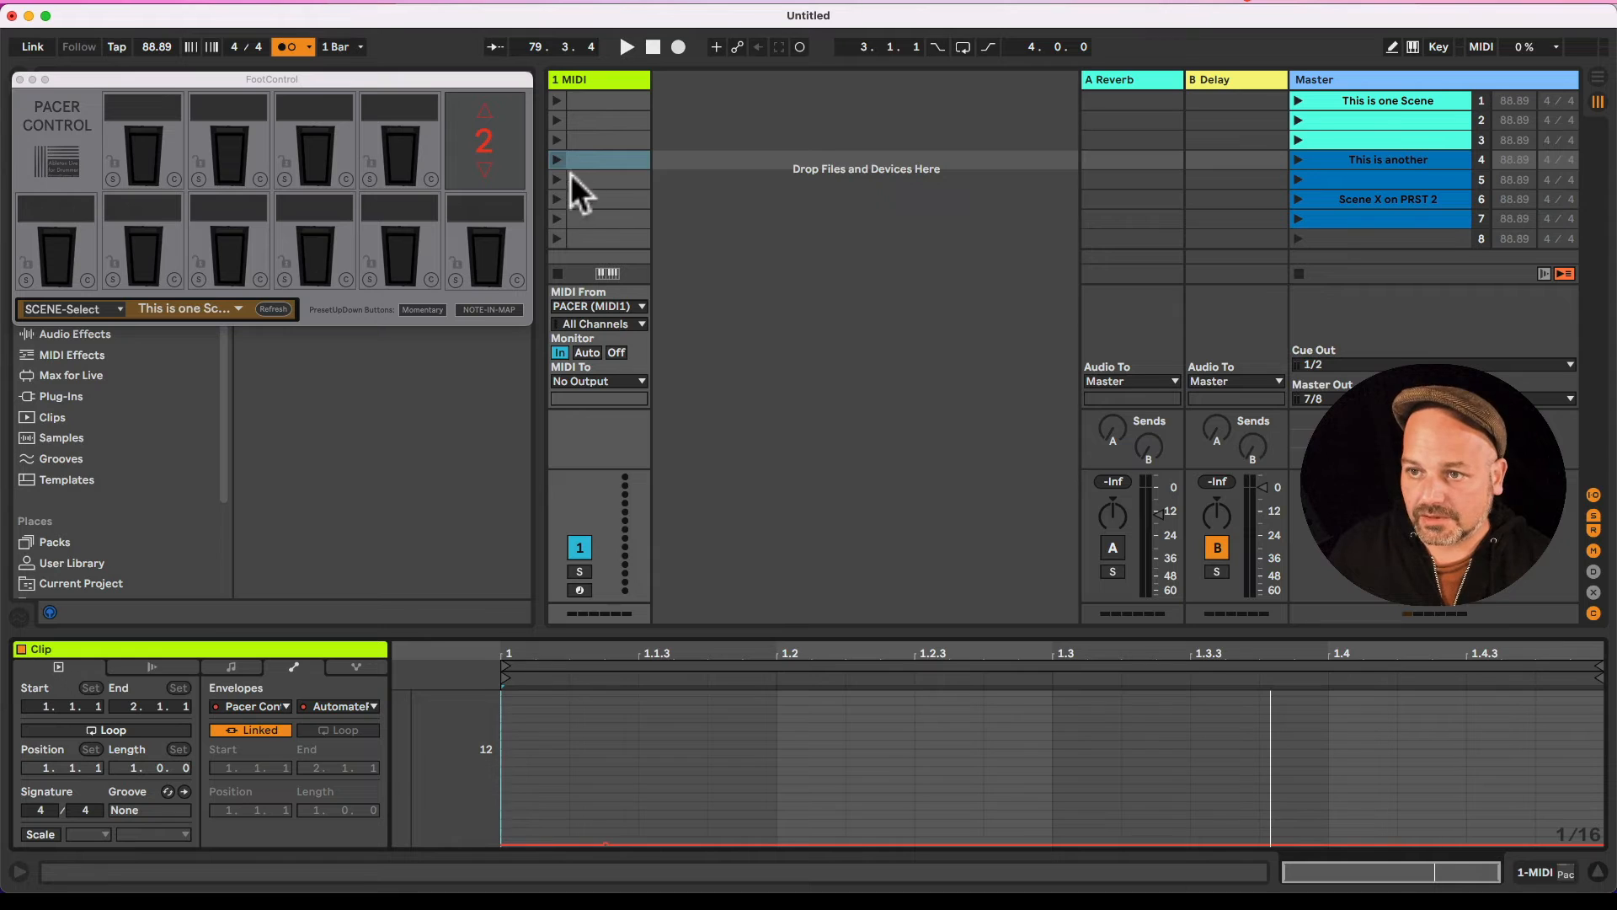
{"action": "key", "text": "super+r"}
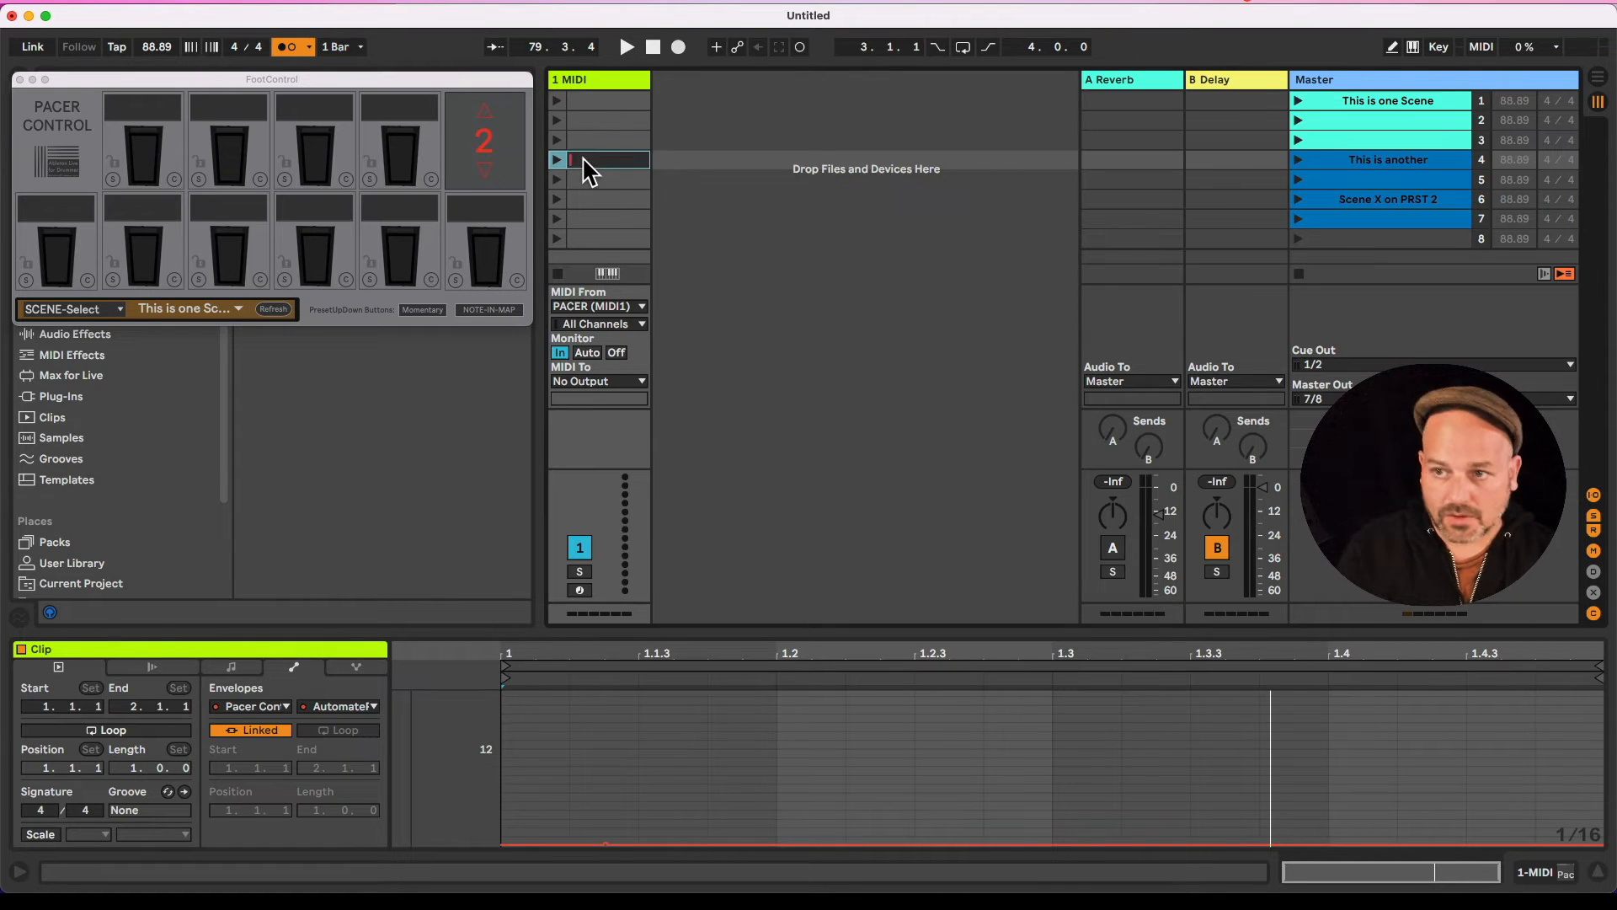
{"action": "type", "text": "1"}
{"action": "key", "text": "Return"}
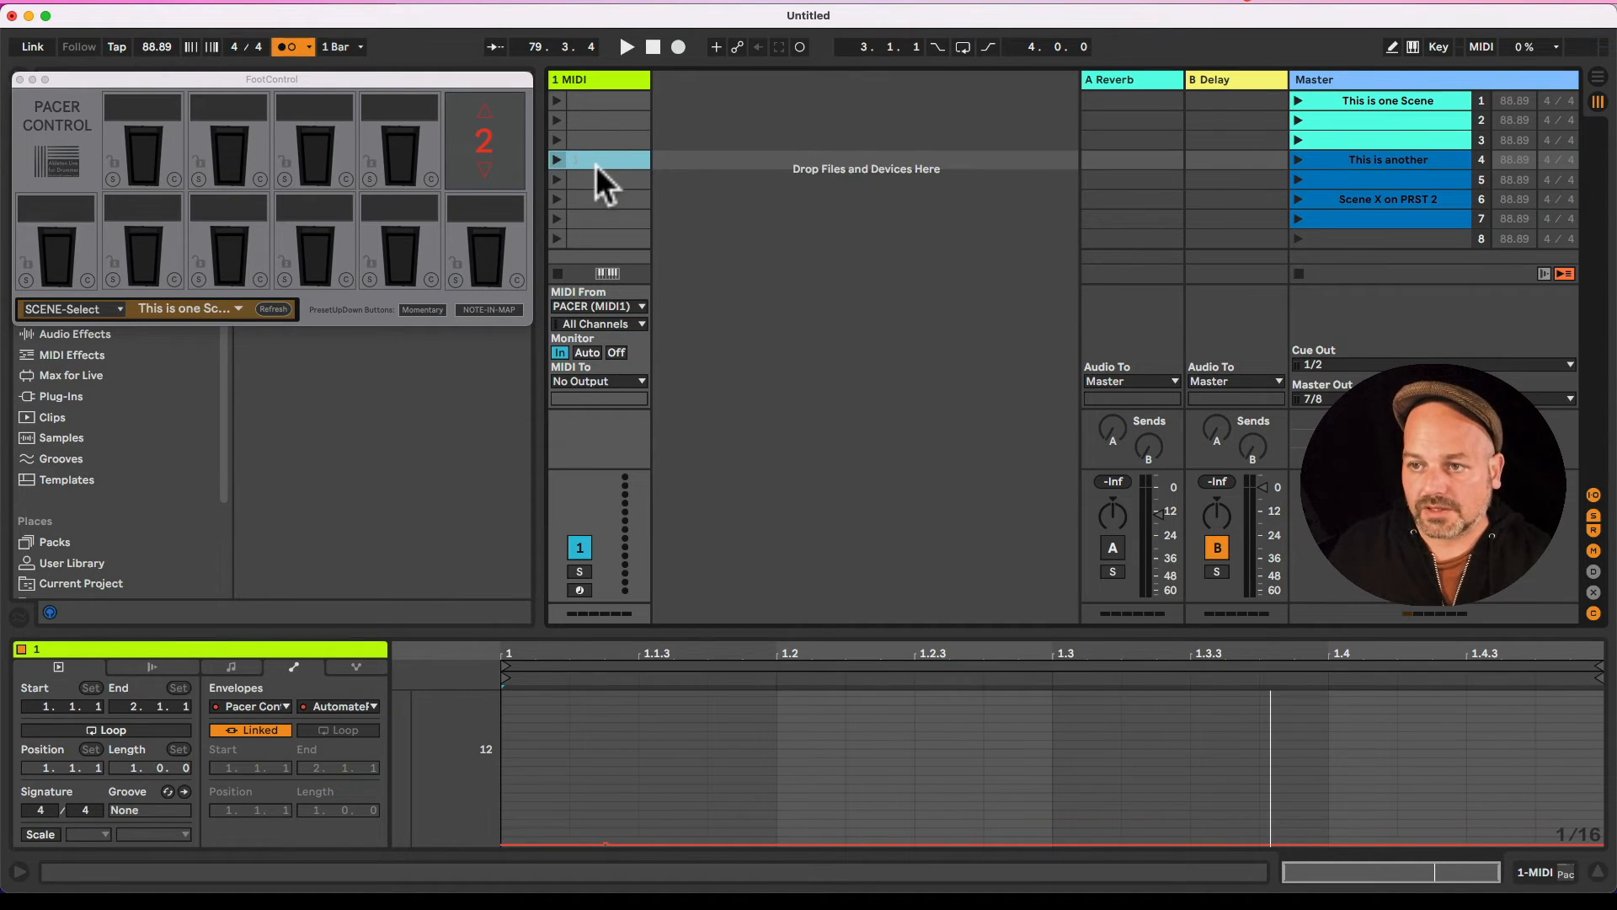
Step: Rename the scene 5 clip as 2, raise its AutomatePresetNumber envelope one step above the minimum and turn off its looping
{"action": "left_click", "coordinate": [609, 185]}
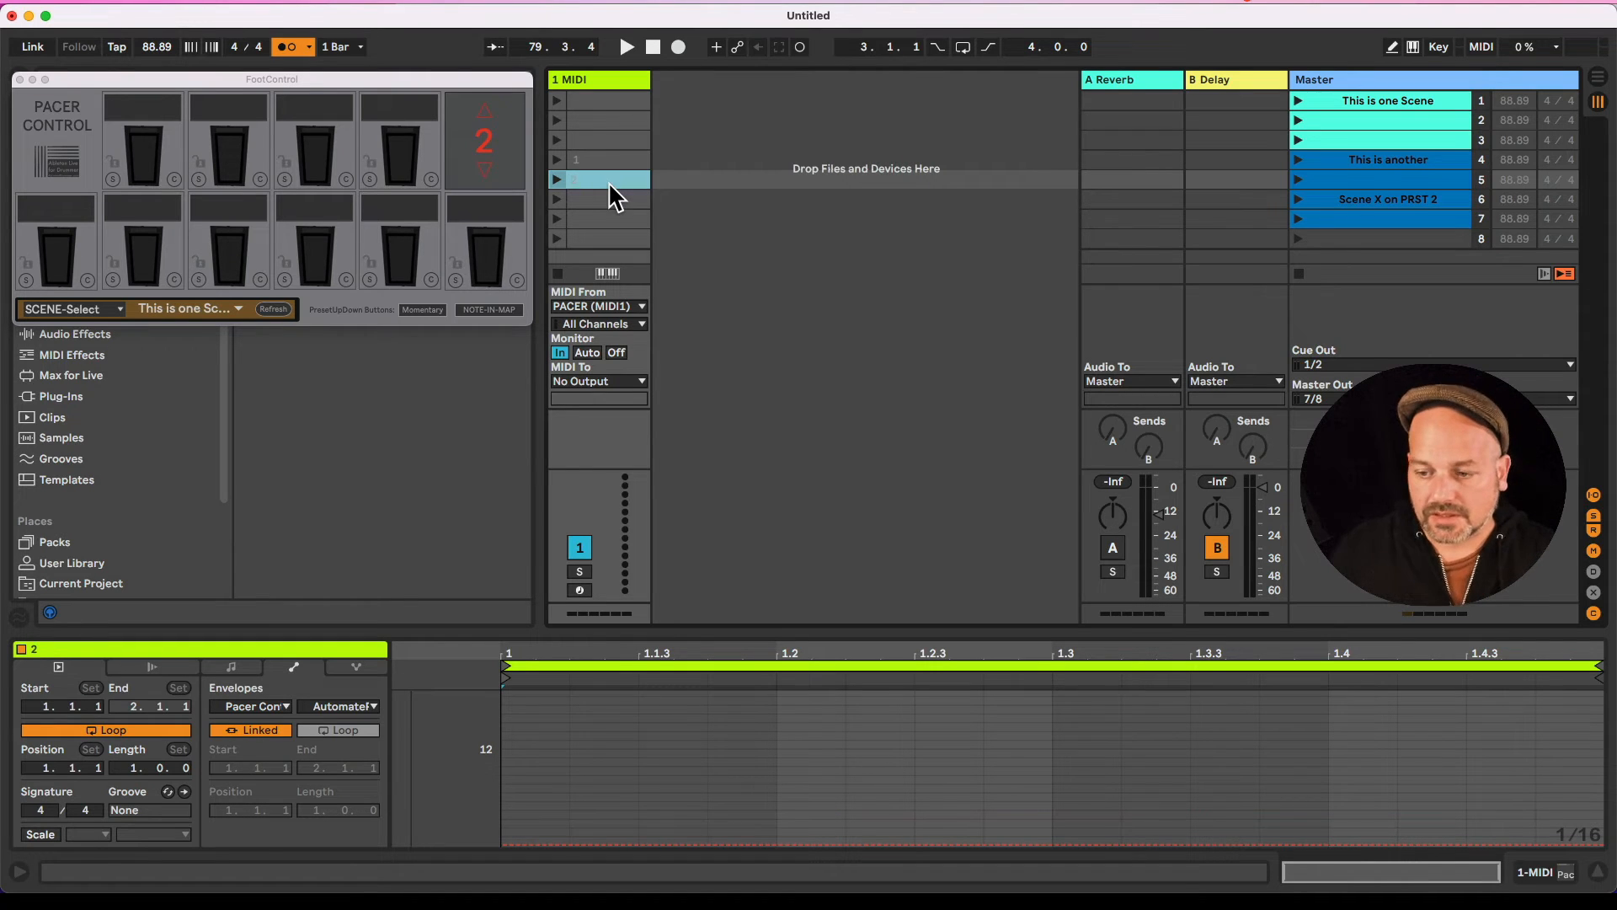
{"action": "left_click", "coordinate": [532, 842]}
{"action": "left_click_drag", "start_coordinate": [532, 843], "coordinate": [533, 836]}
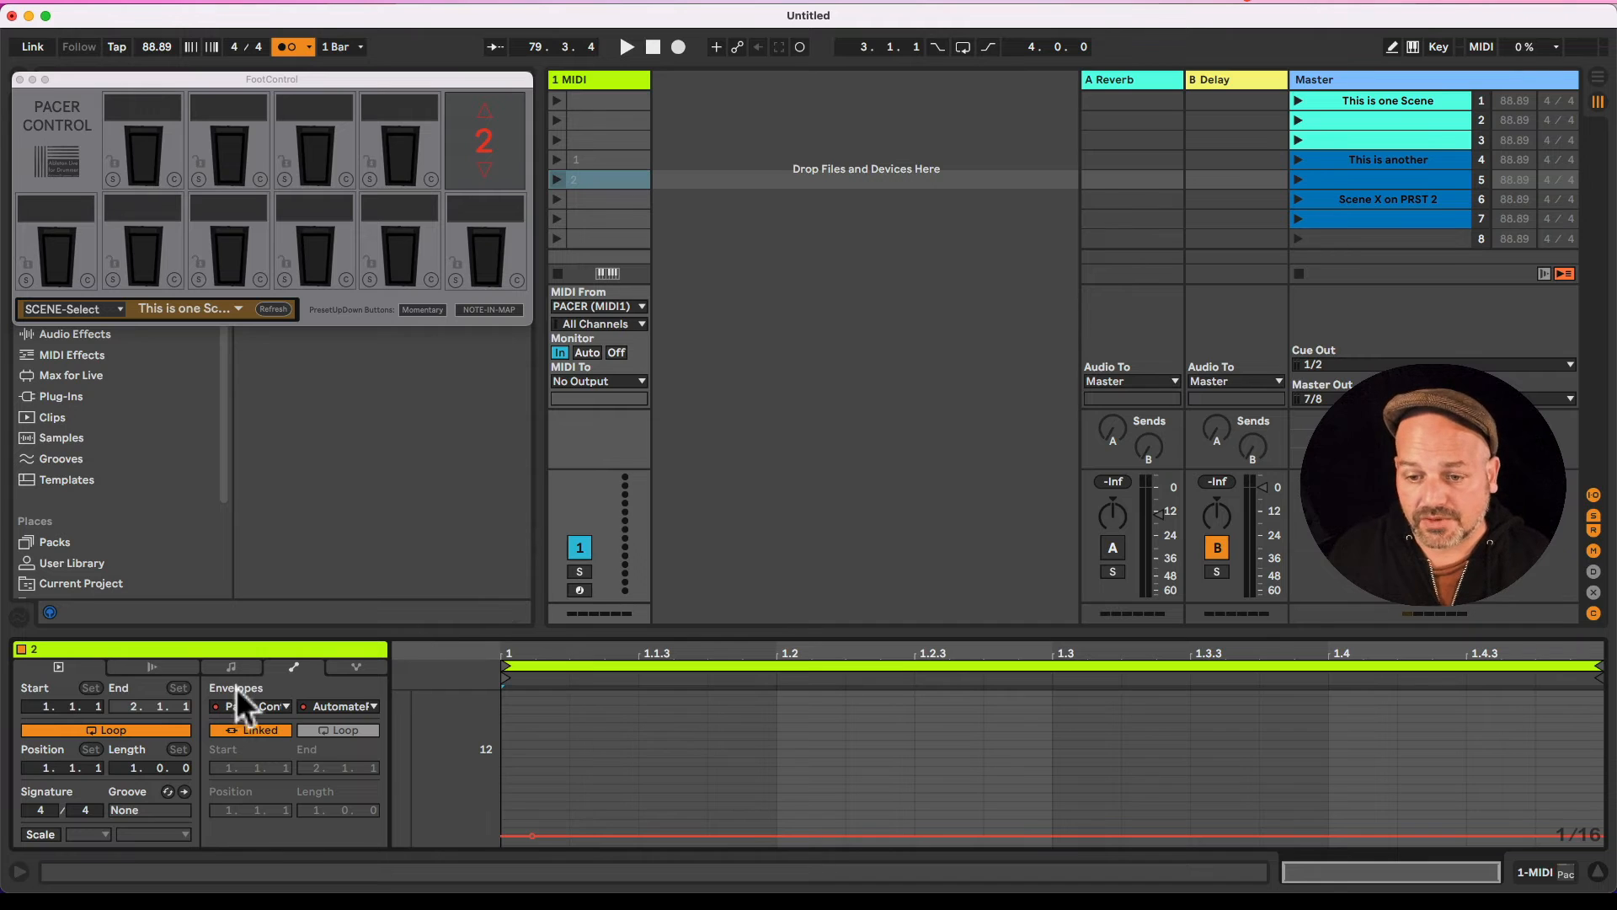
{"action": "left_click", "coordinate": [162, 731]}
Step: Test the preset automation by launching clips 2, 1 and 2 again, and stop playback
{"action": "left_click", "coordinate": [557, 178]}
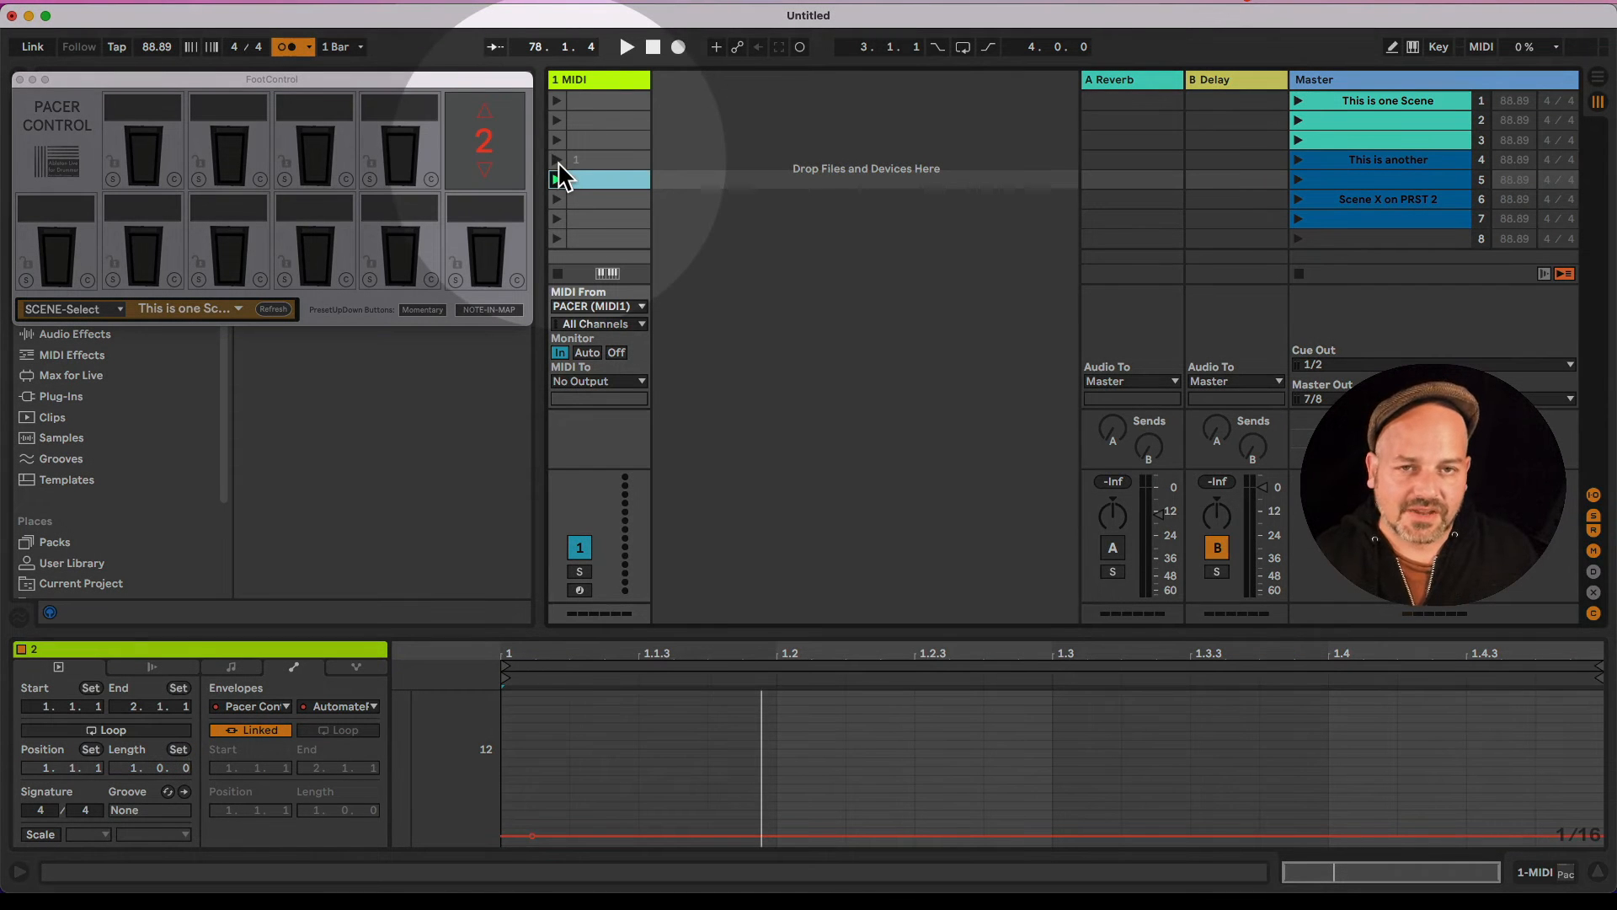
{"action": "left_click", "coordinate": [558, 160]}
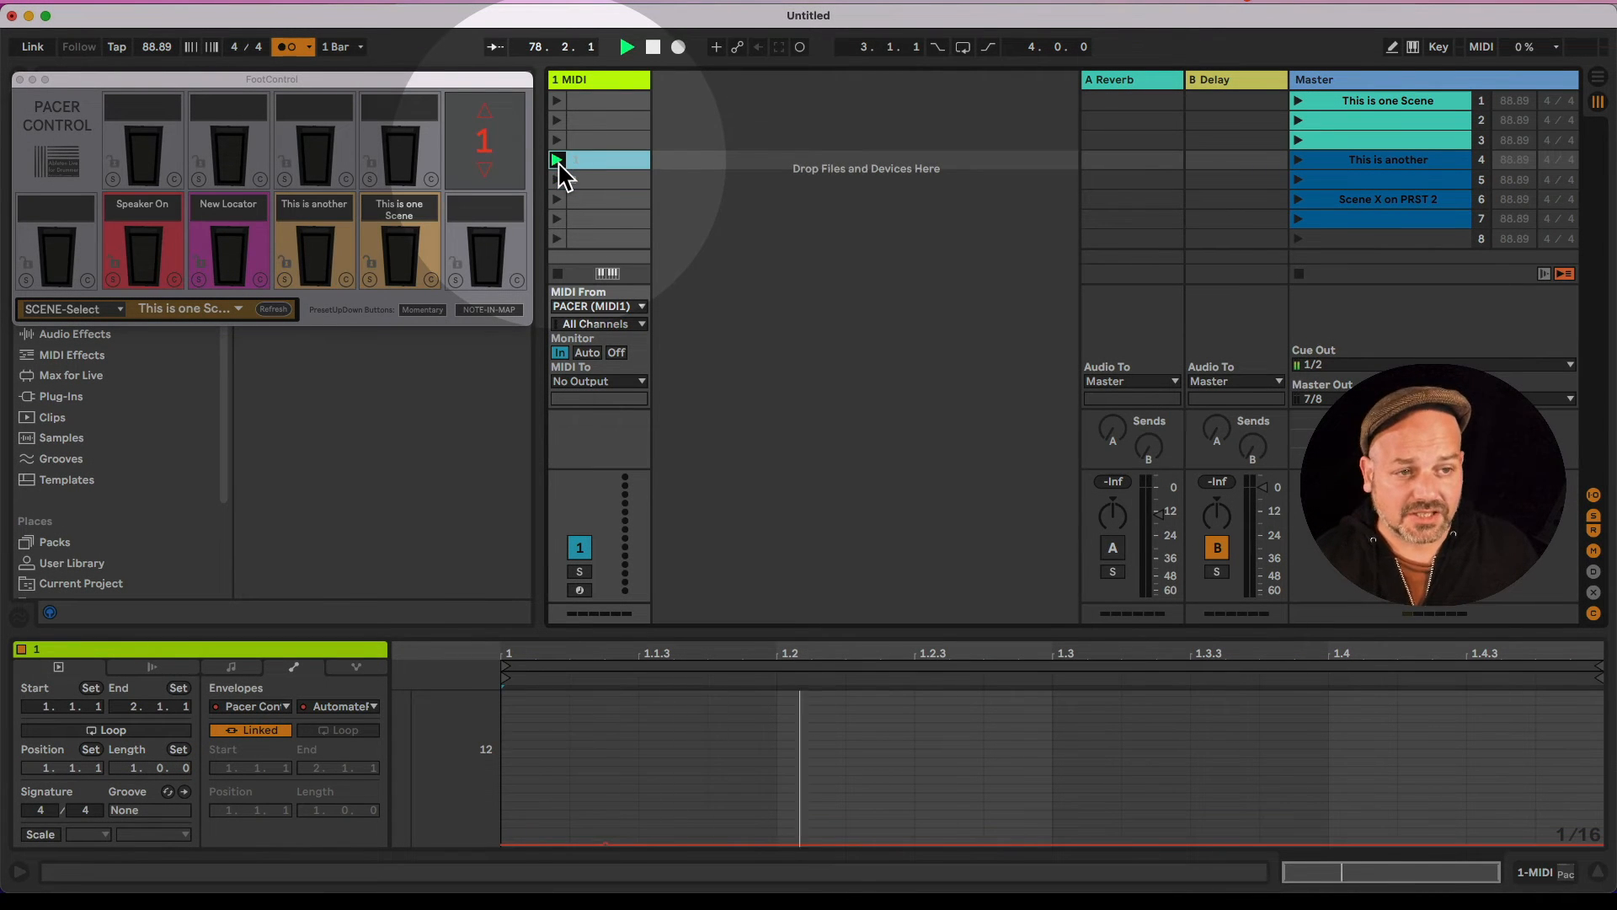
{"action": "left_click", "coordinate": [559, 178]}
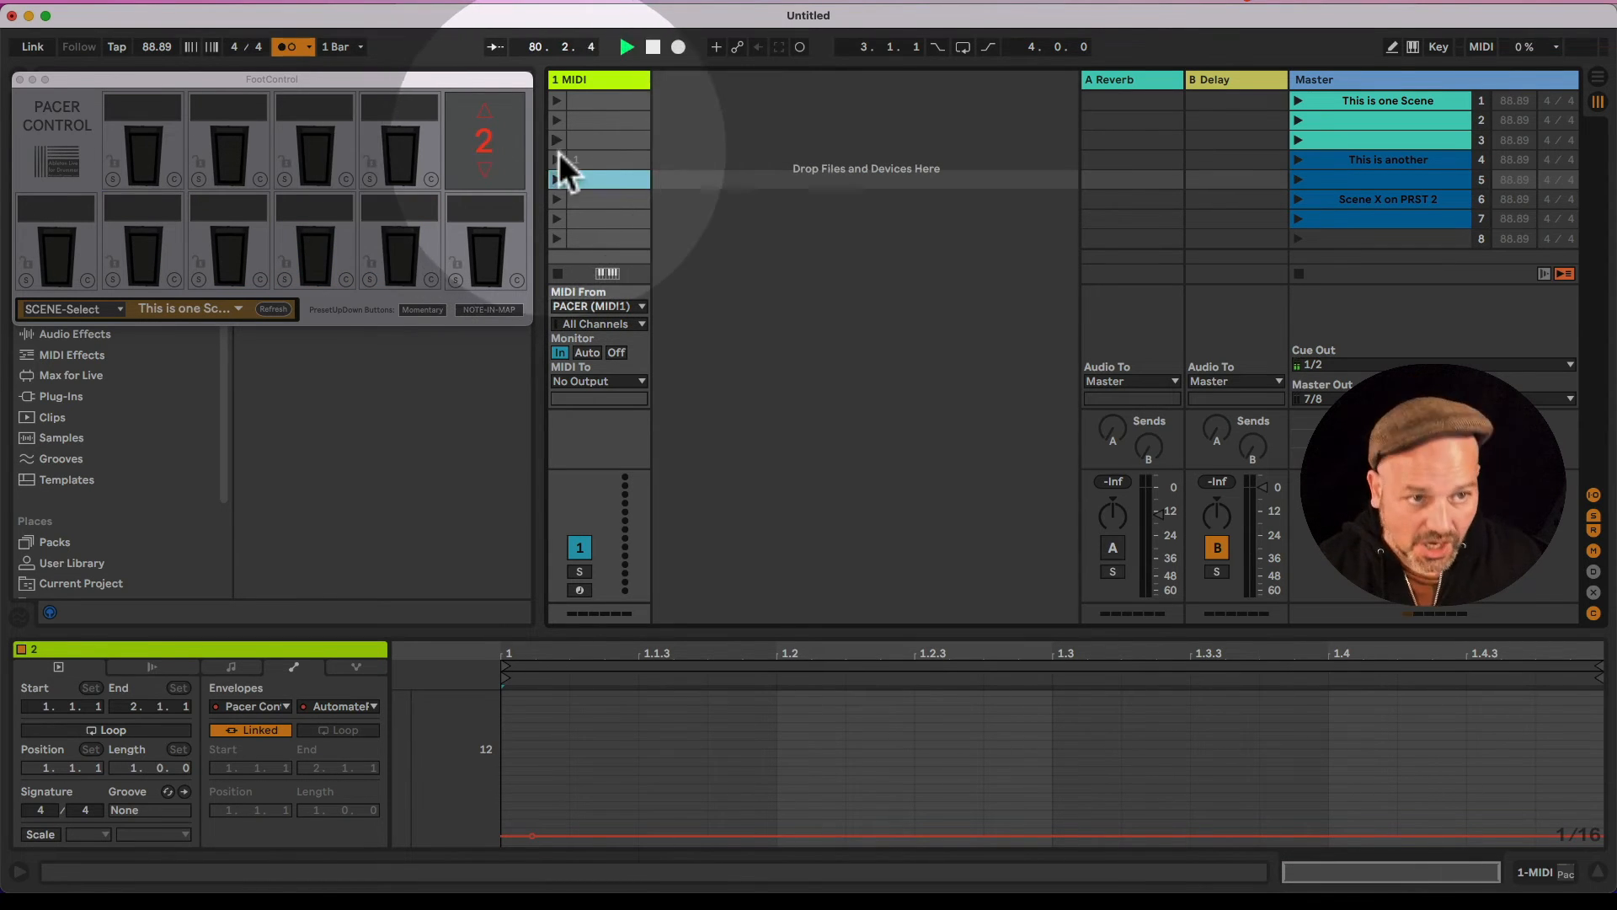
{"action": "key", "text": "space"}
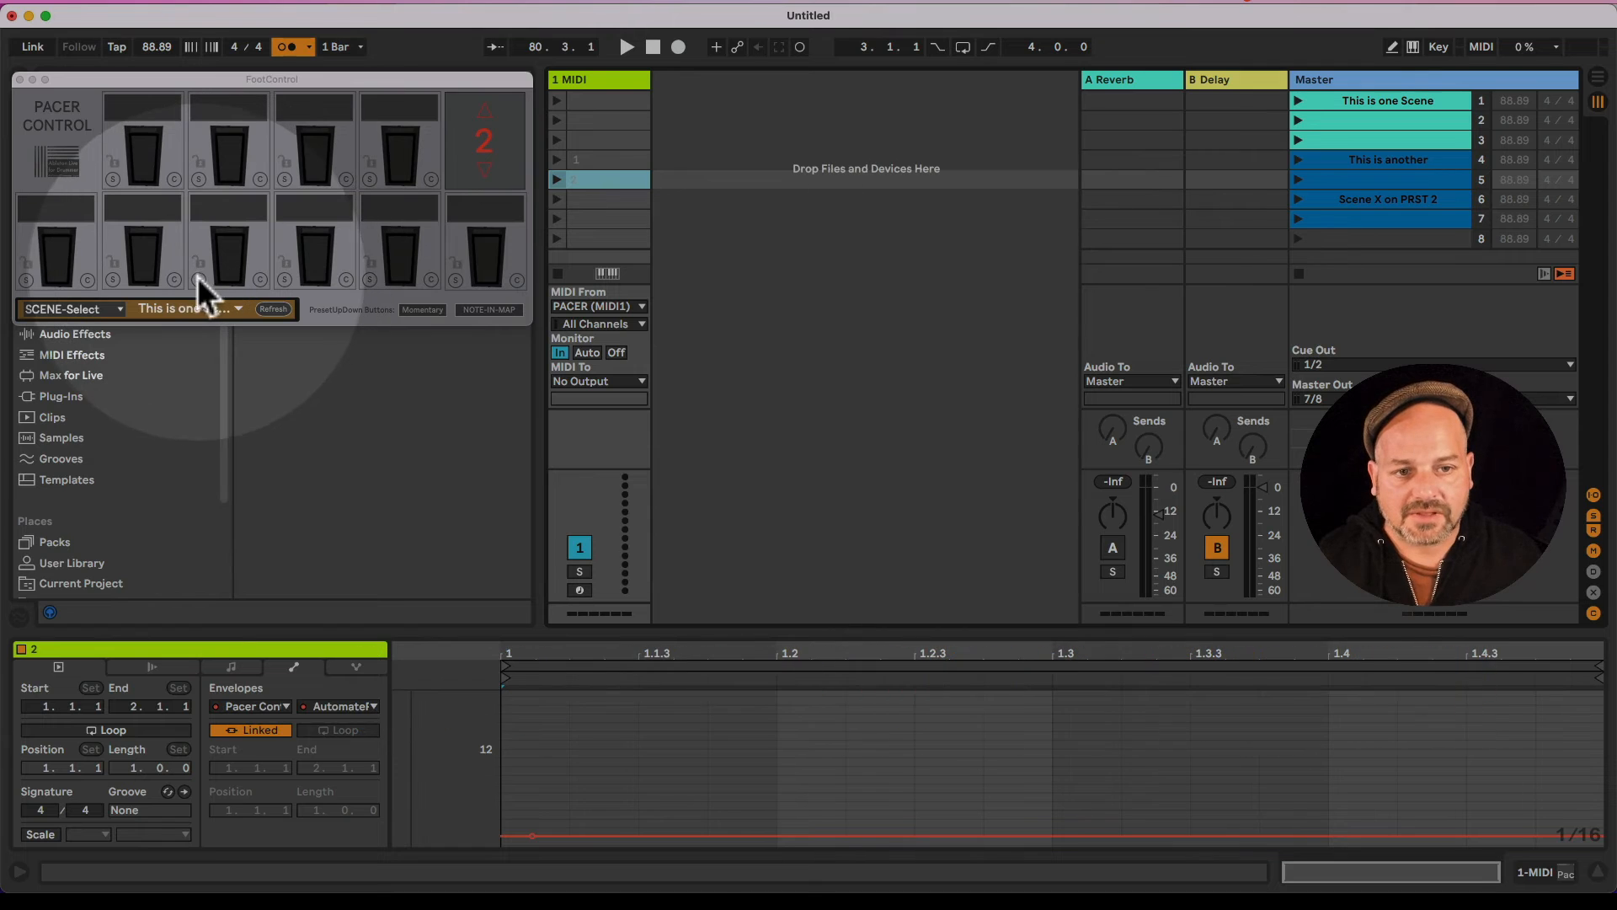
Step: Assign the Metro function to footswitch 3 in preset 2 and switch the metronome off
{"action": "left_click", "coordinate": [58, 310]}
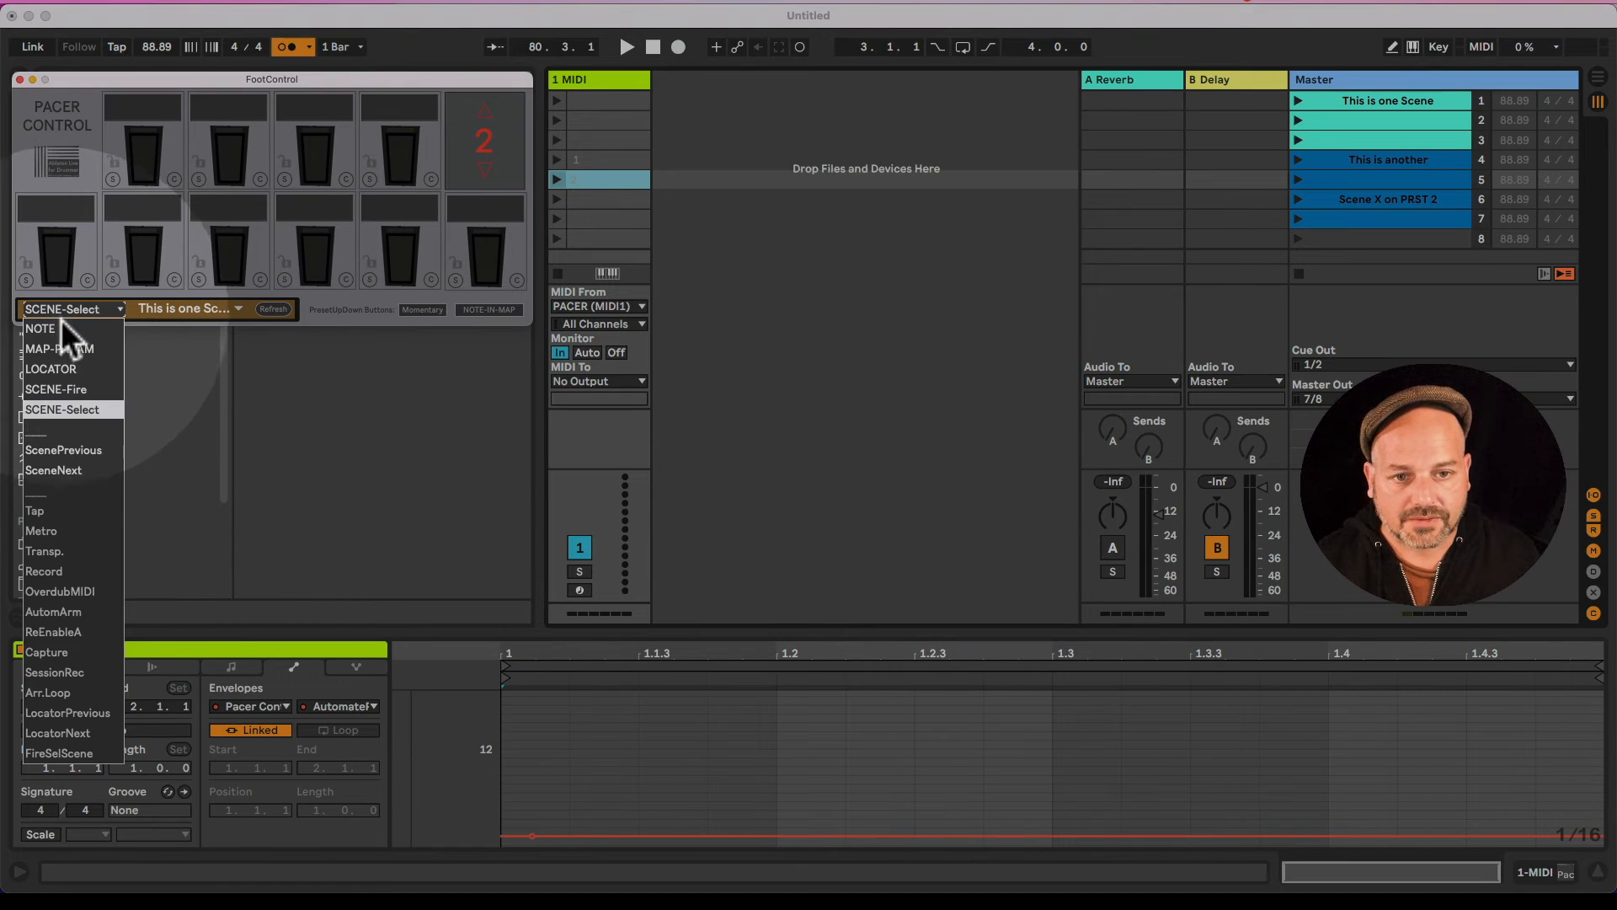
{"action": "left_click", "coordinate": [78, 529]}
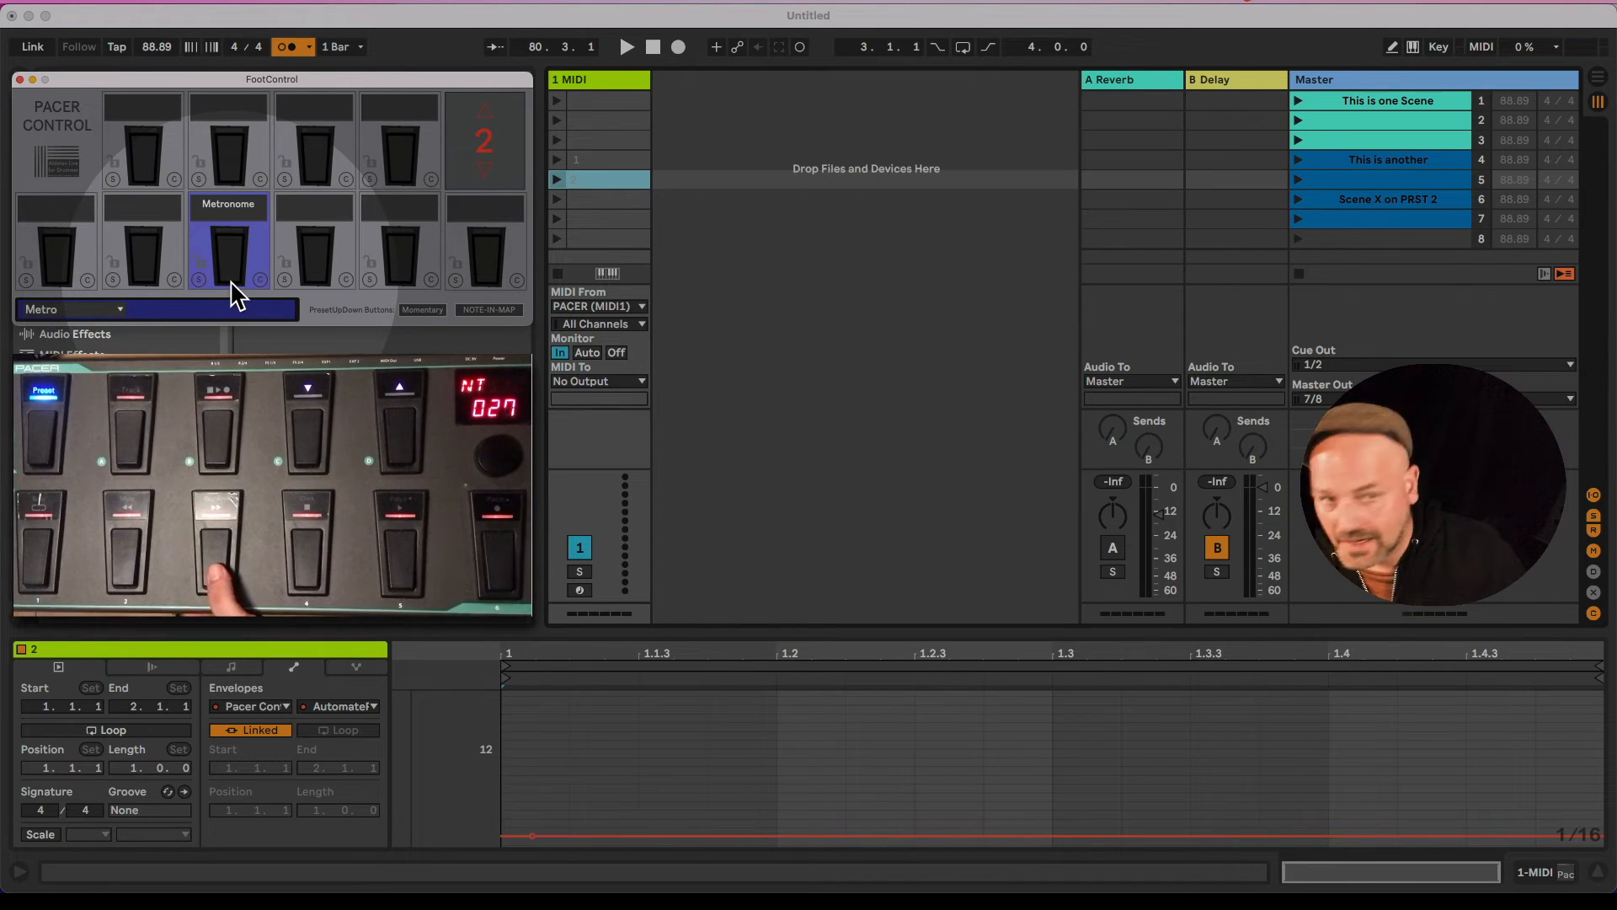
{"action": "left_click", "coordinate": [295, 48]}
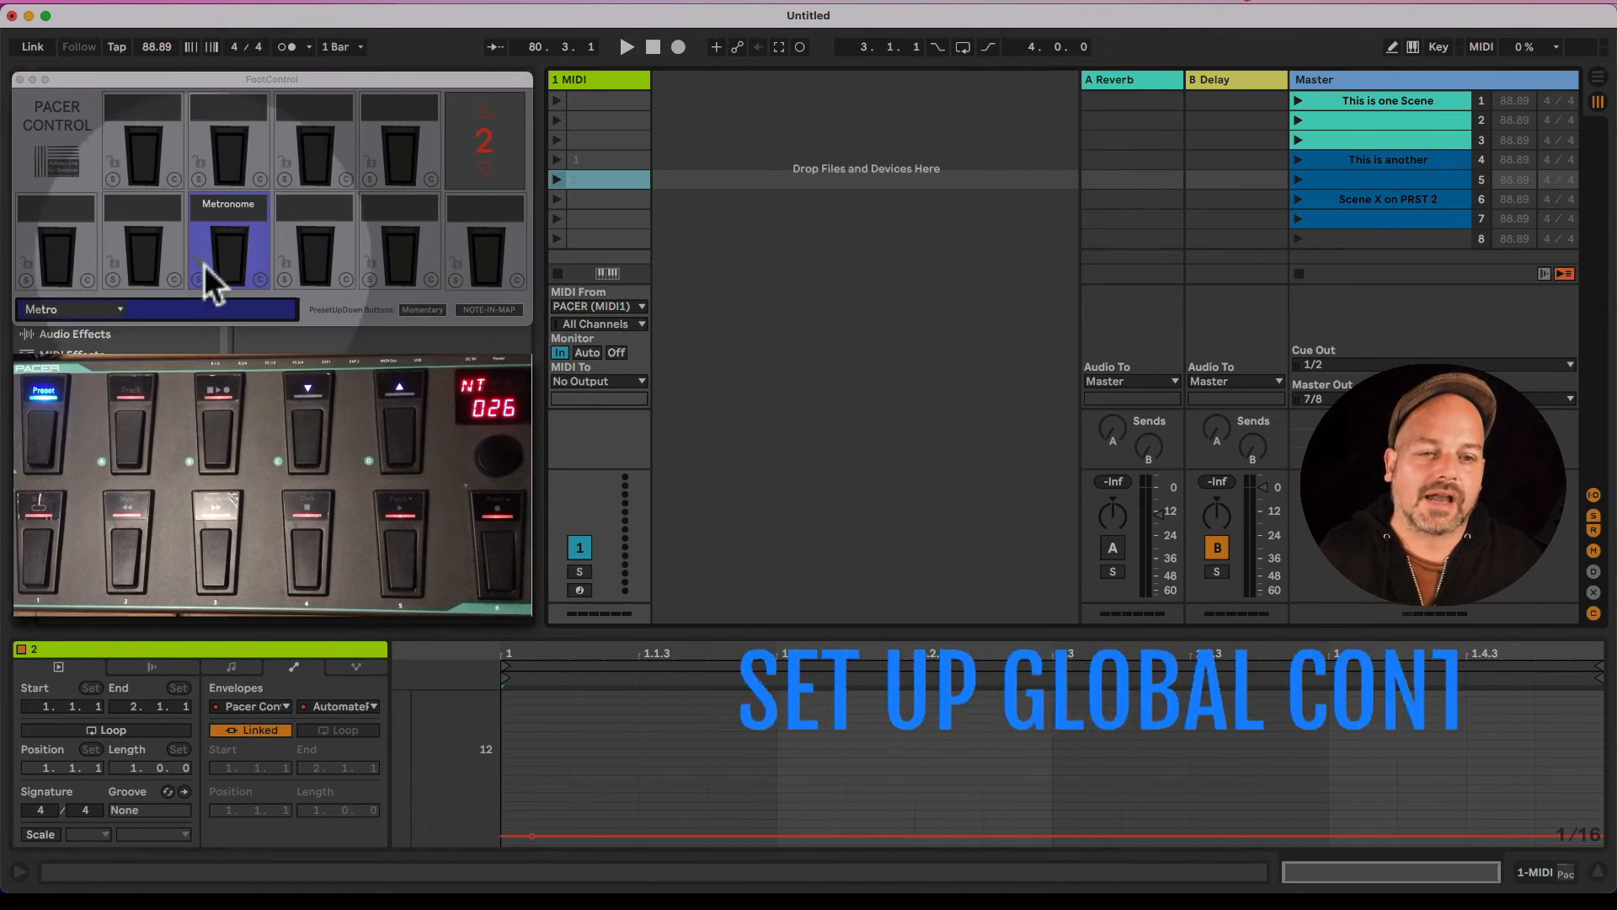
Step: Alternate FootControl between presets 1 and 2 to compare their assignments, finishing on preset 2
{"action": "left_click", "coordinate": [485, 170]}
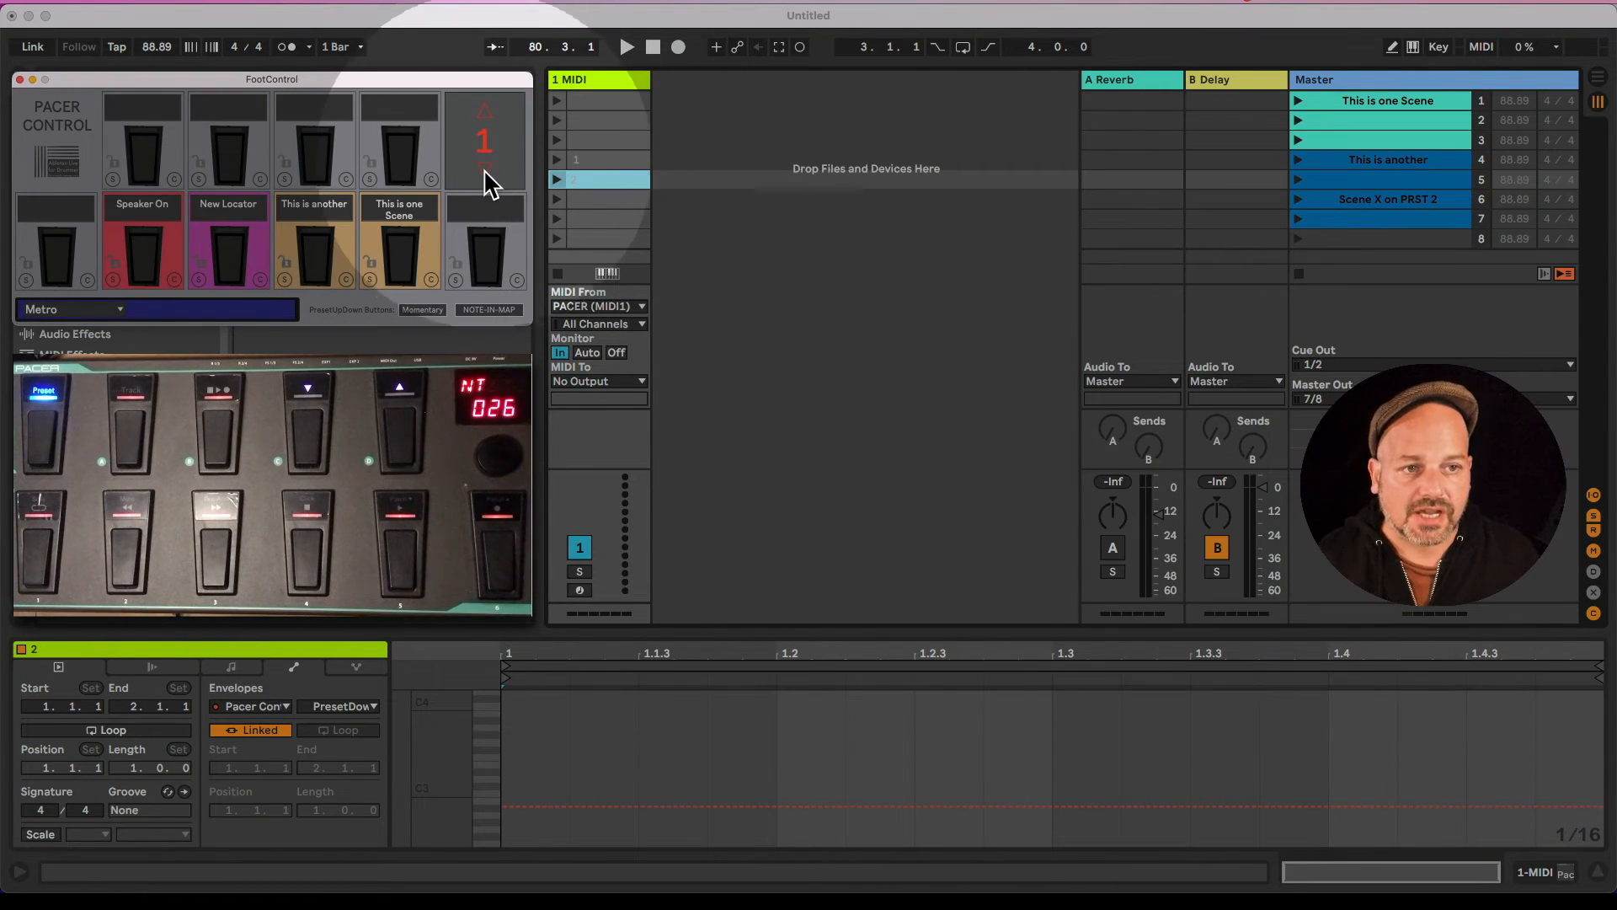
{"action": "left_click", "coordinate": [486, 113]}
{"action": "left_click", "coordinate": [484, 174]}
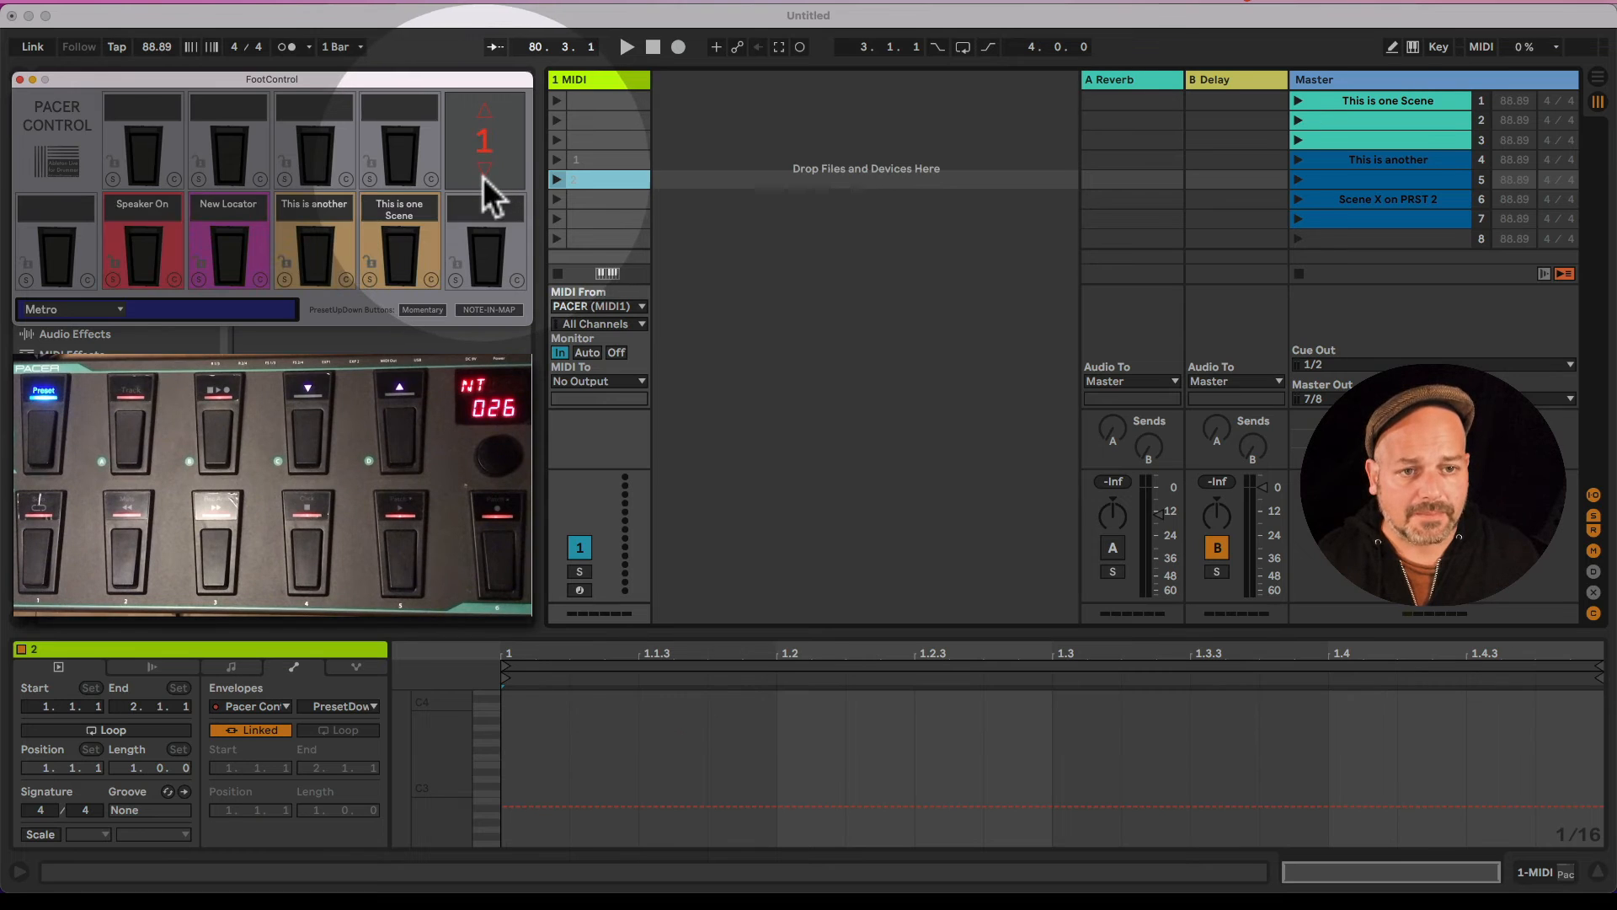
{"action": "left_click", "coordinate": [482, 111]}
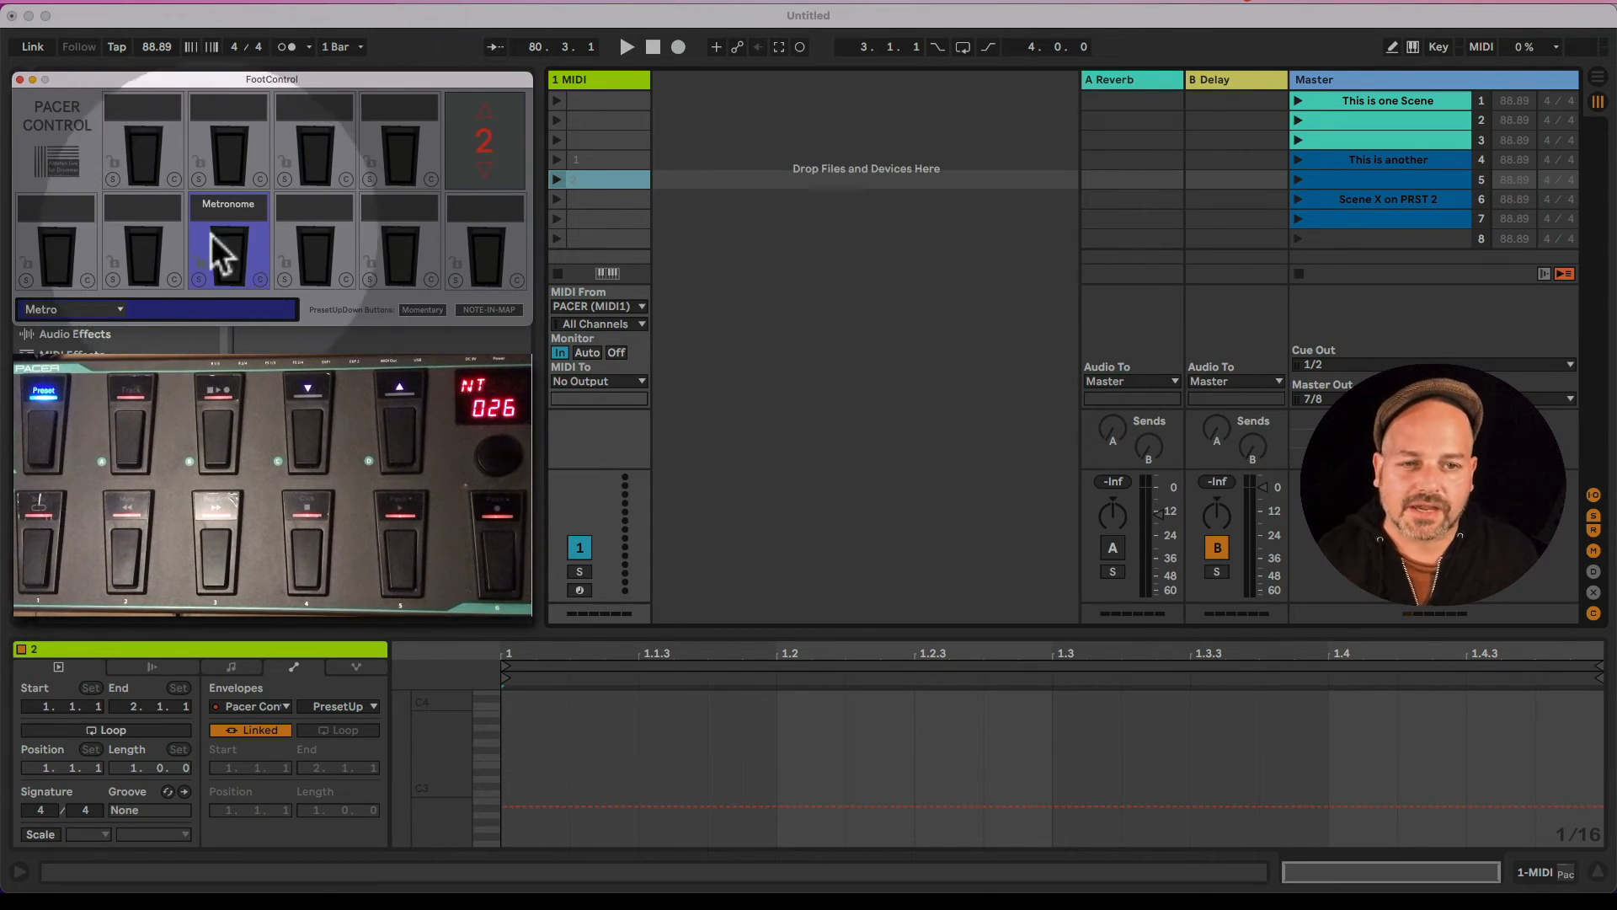
Step: Clear the Metro assignment from footswitch 3 and assign it to footswitch B, locking that footswitch as global
{"action": "left_click", "coordinate": [260, 279]}
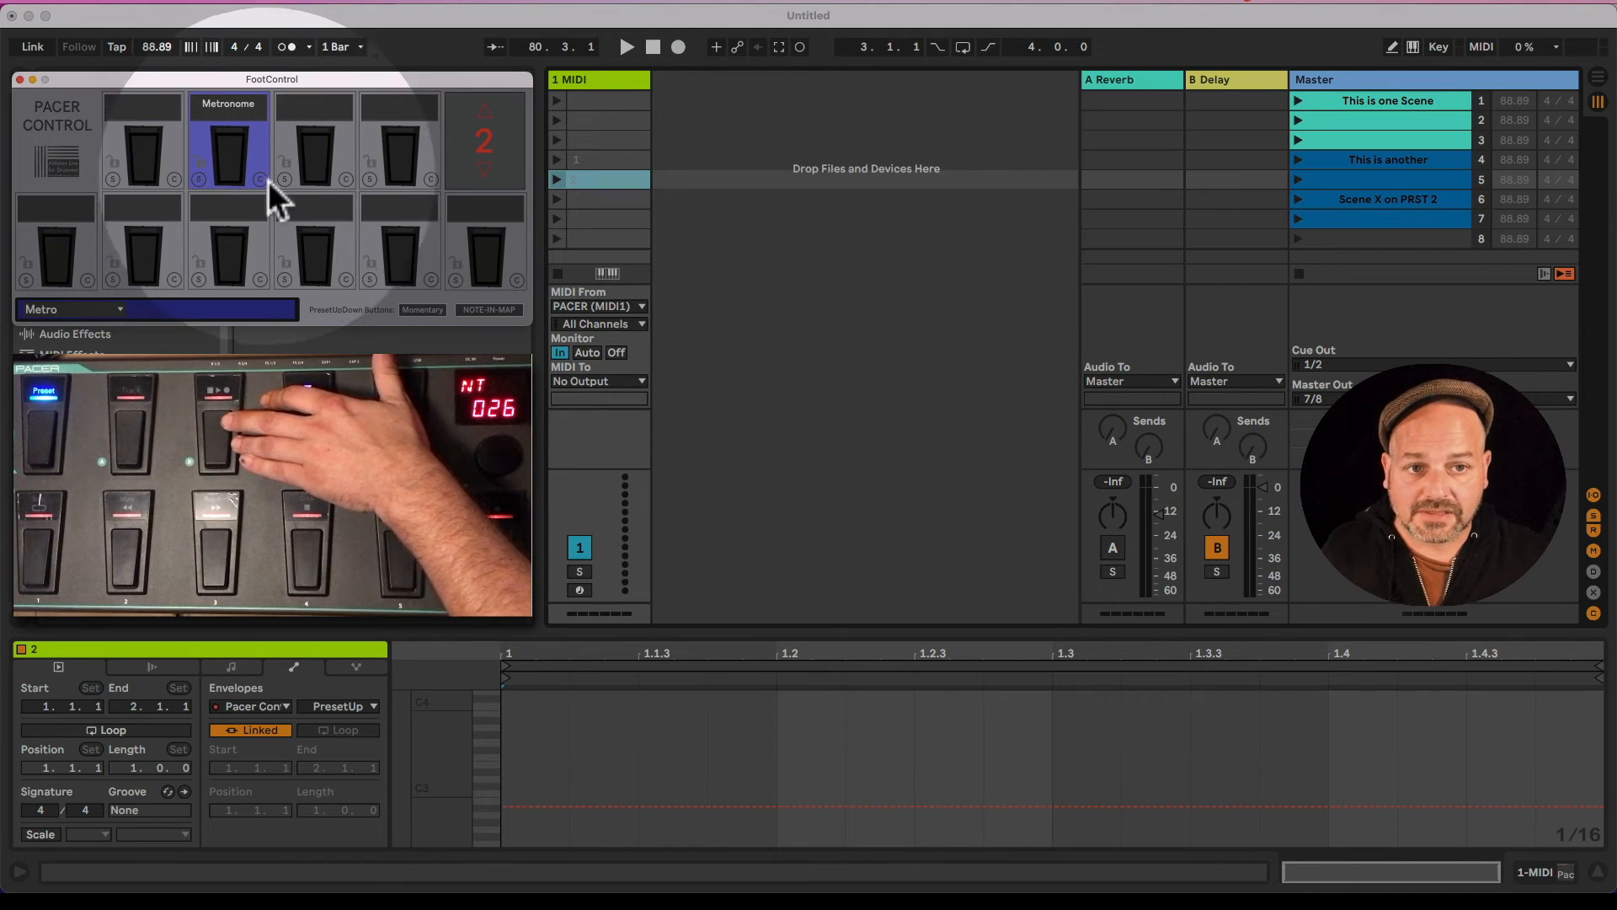
{"action": "left_click", "coordinate": [200, 162]}
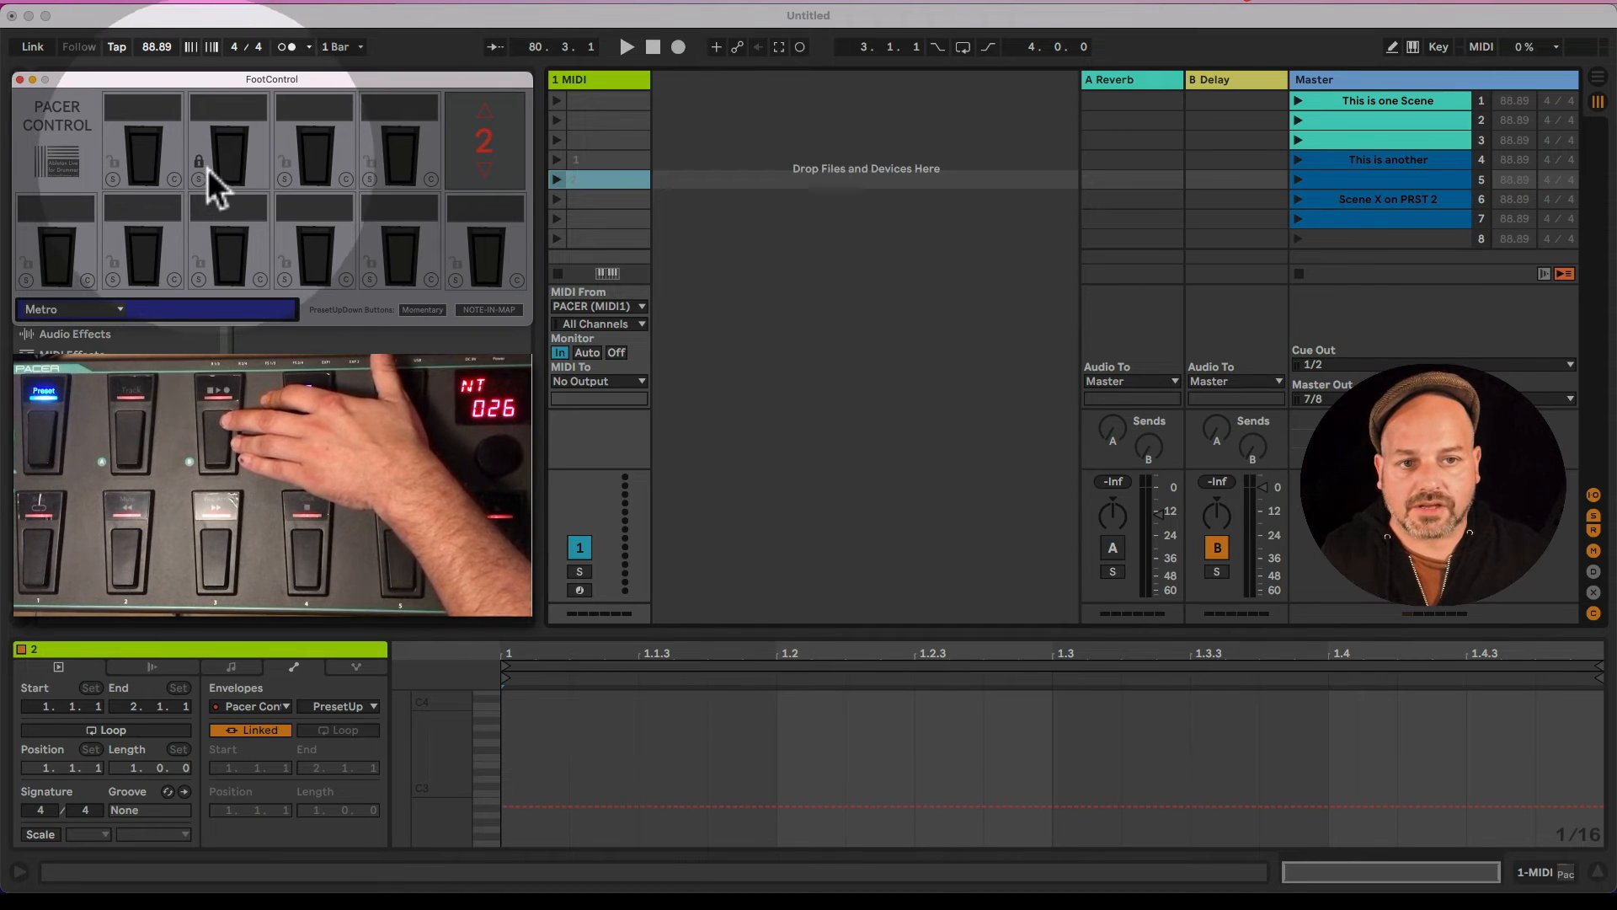
{"action": "left_click", "coordinate": [201, 180]}
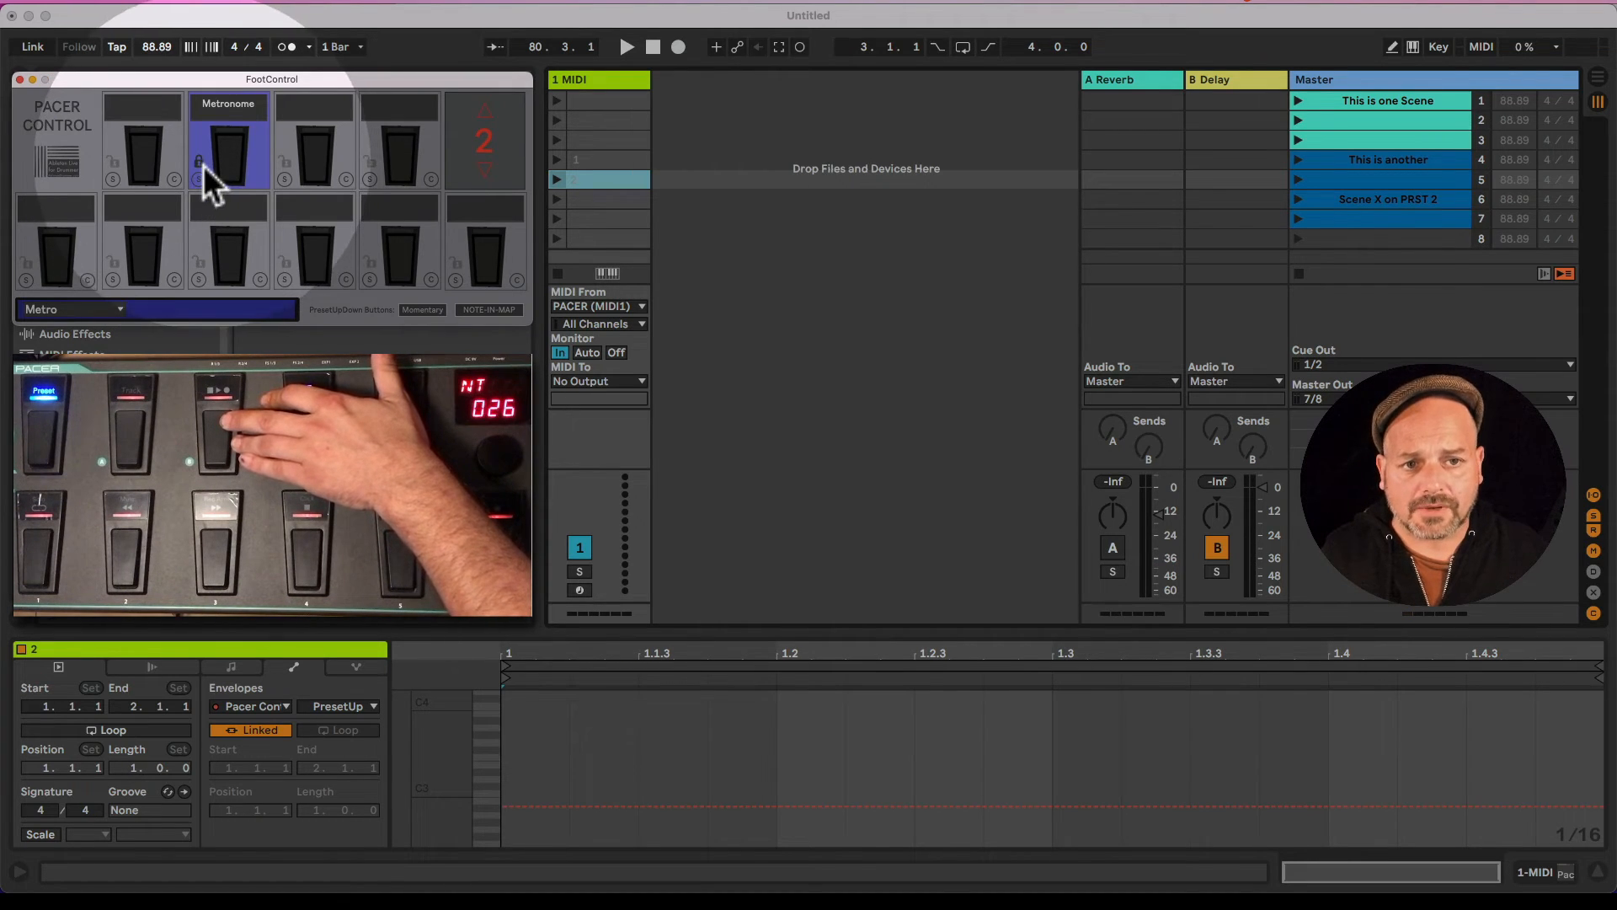
{"action": "left_click", "coordinate": [202, 181]}
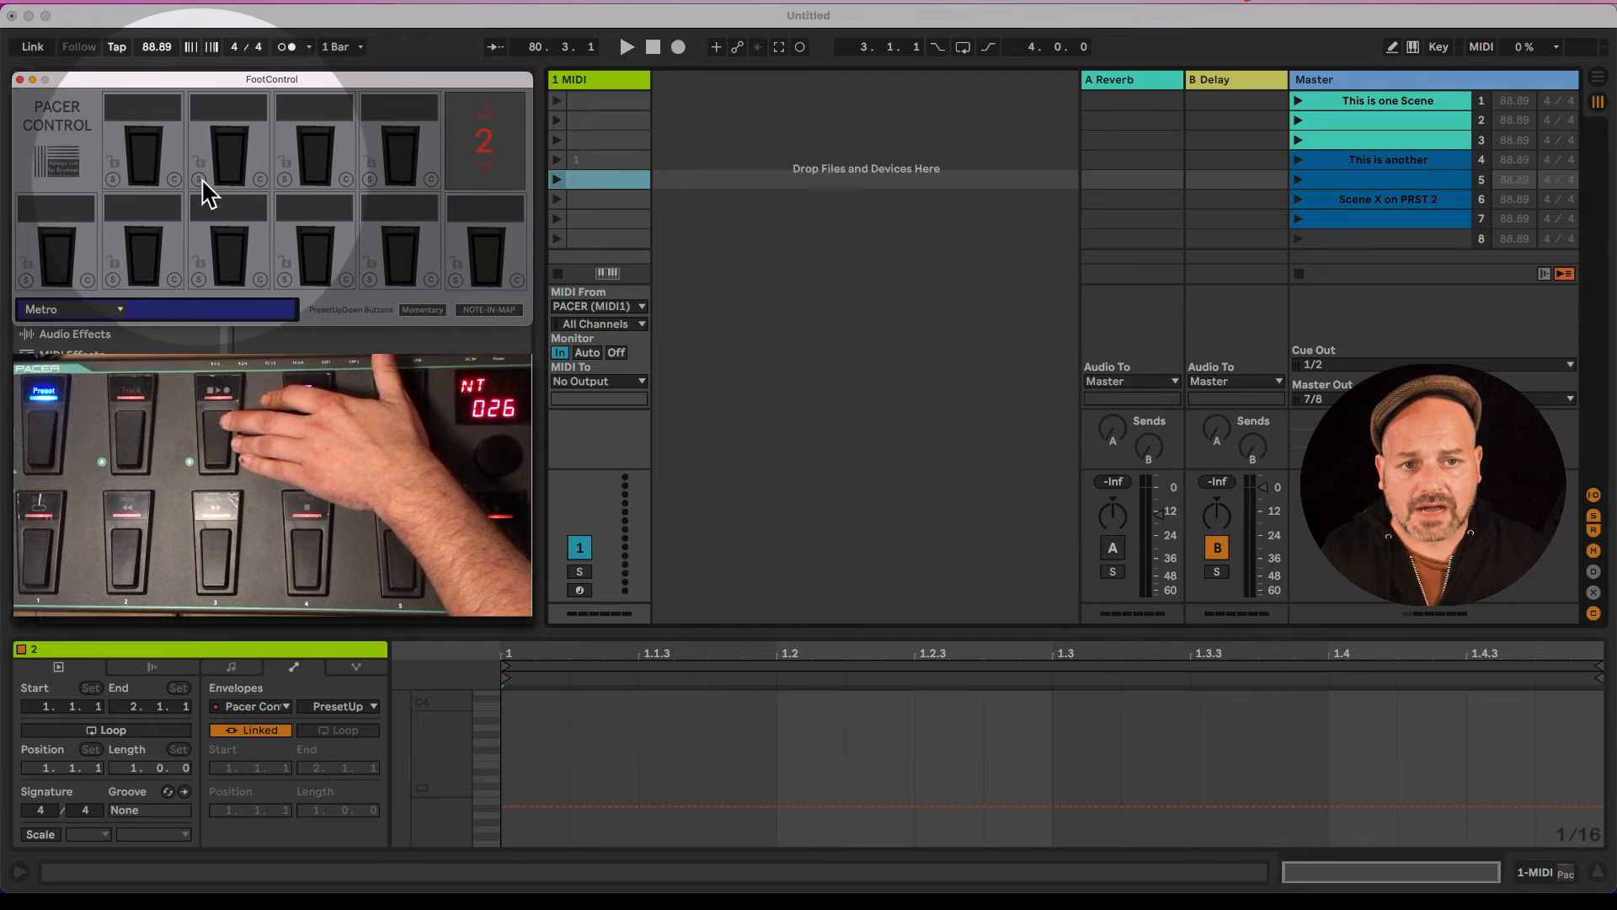
{"action": "left_click", "coordinate": [200, 178]}
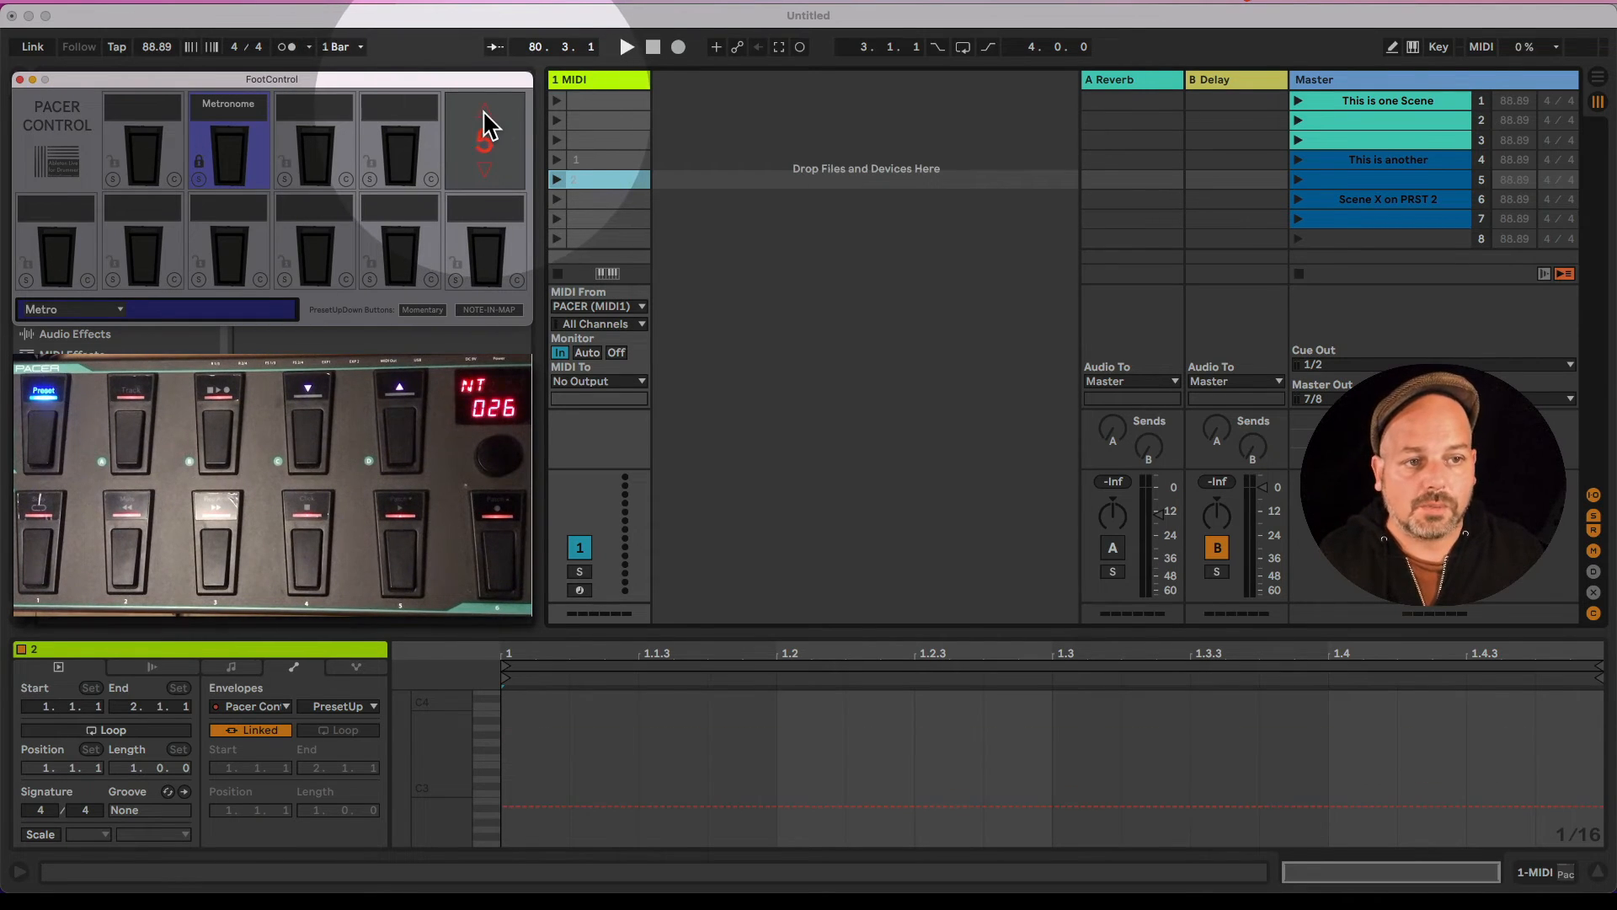
Step: Move up and down through the FootControl presets to check the locked footswitch B, ending on preset 1
{"action": "left_click", "coordinate": [483, 173]}
{"action": "left_click", "coordinate": [483, 173]}
{"action": "left_click", "coordinate": [483, 173]}
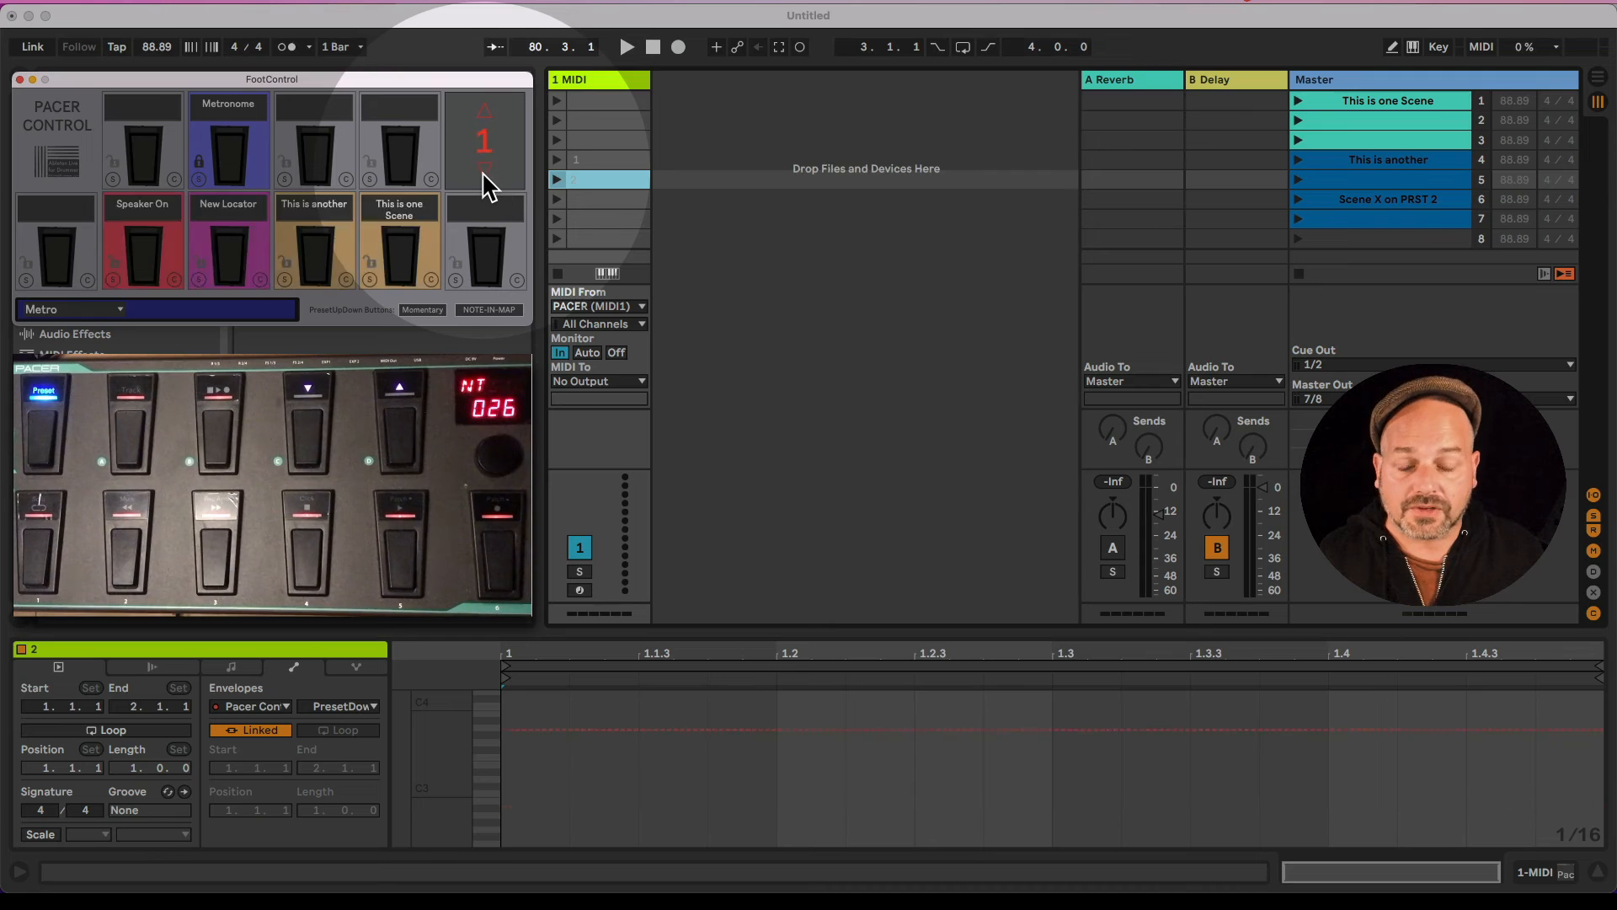
{"action": "left_click", "coordinate": [483, 173]}
{"action": "left_click", "coordinate": [482, 173]}
{"action": "left_click", "coordinate": [489, 113]}
{"action": "left_click", "coordinate": [488, 113]}
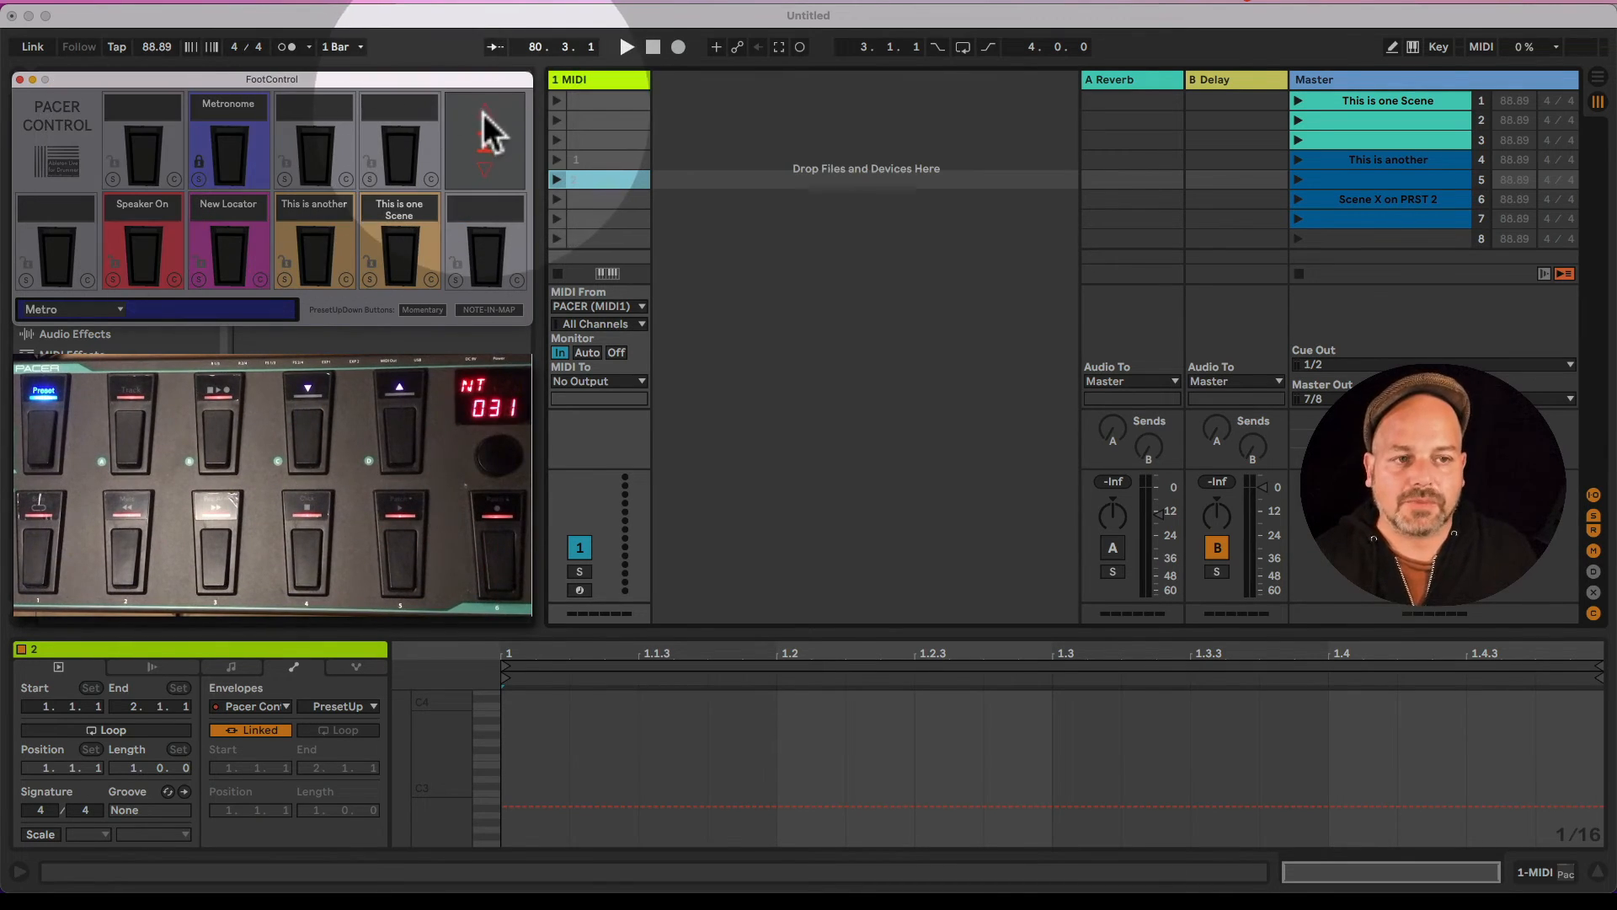
{"action": "left_click", "coordinate": [484, 168]}
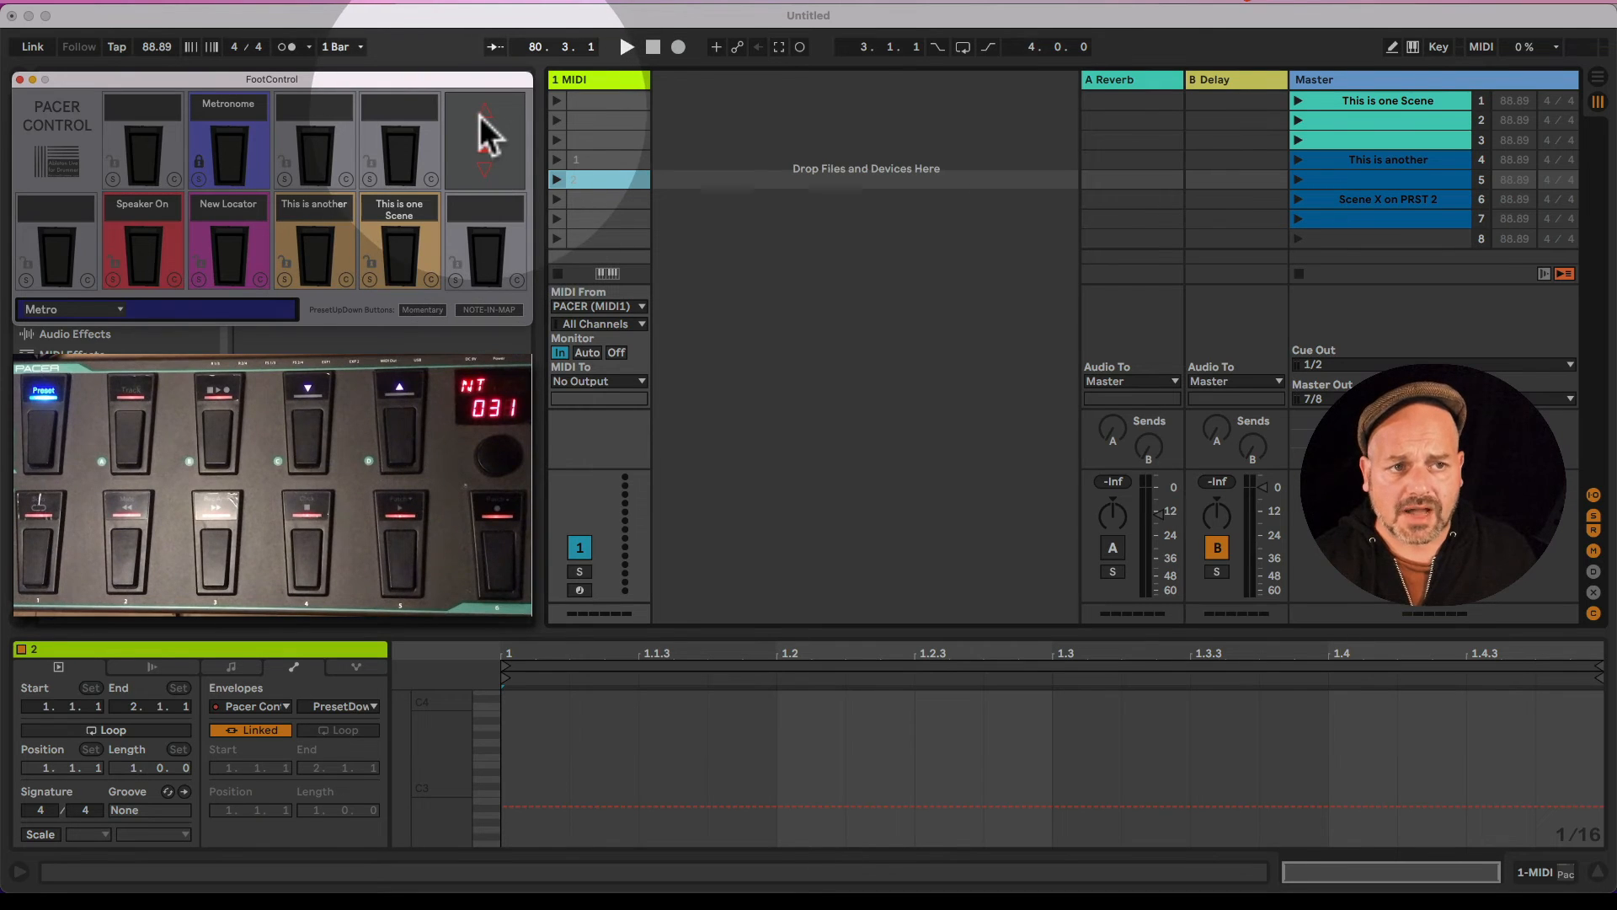
{"action": "left_click", "coordinate": [484, 113]}
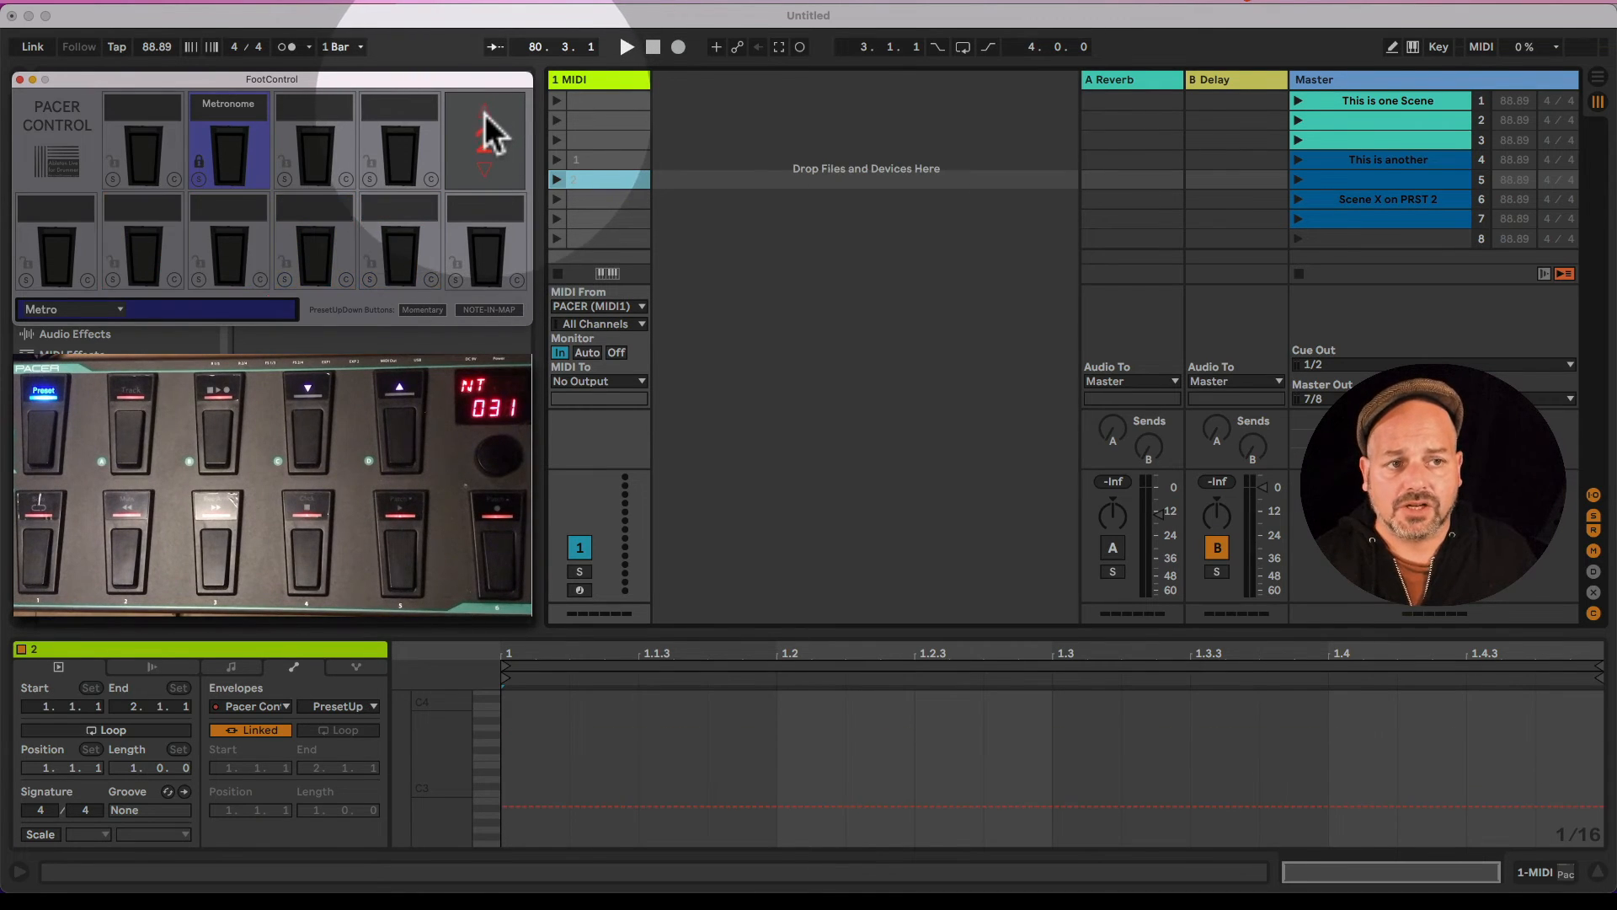
{"action": "left_click", "coordinate": [486, 170]}
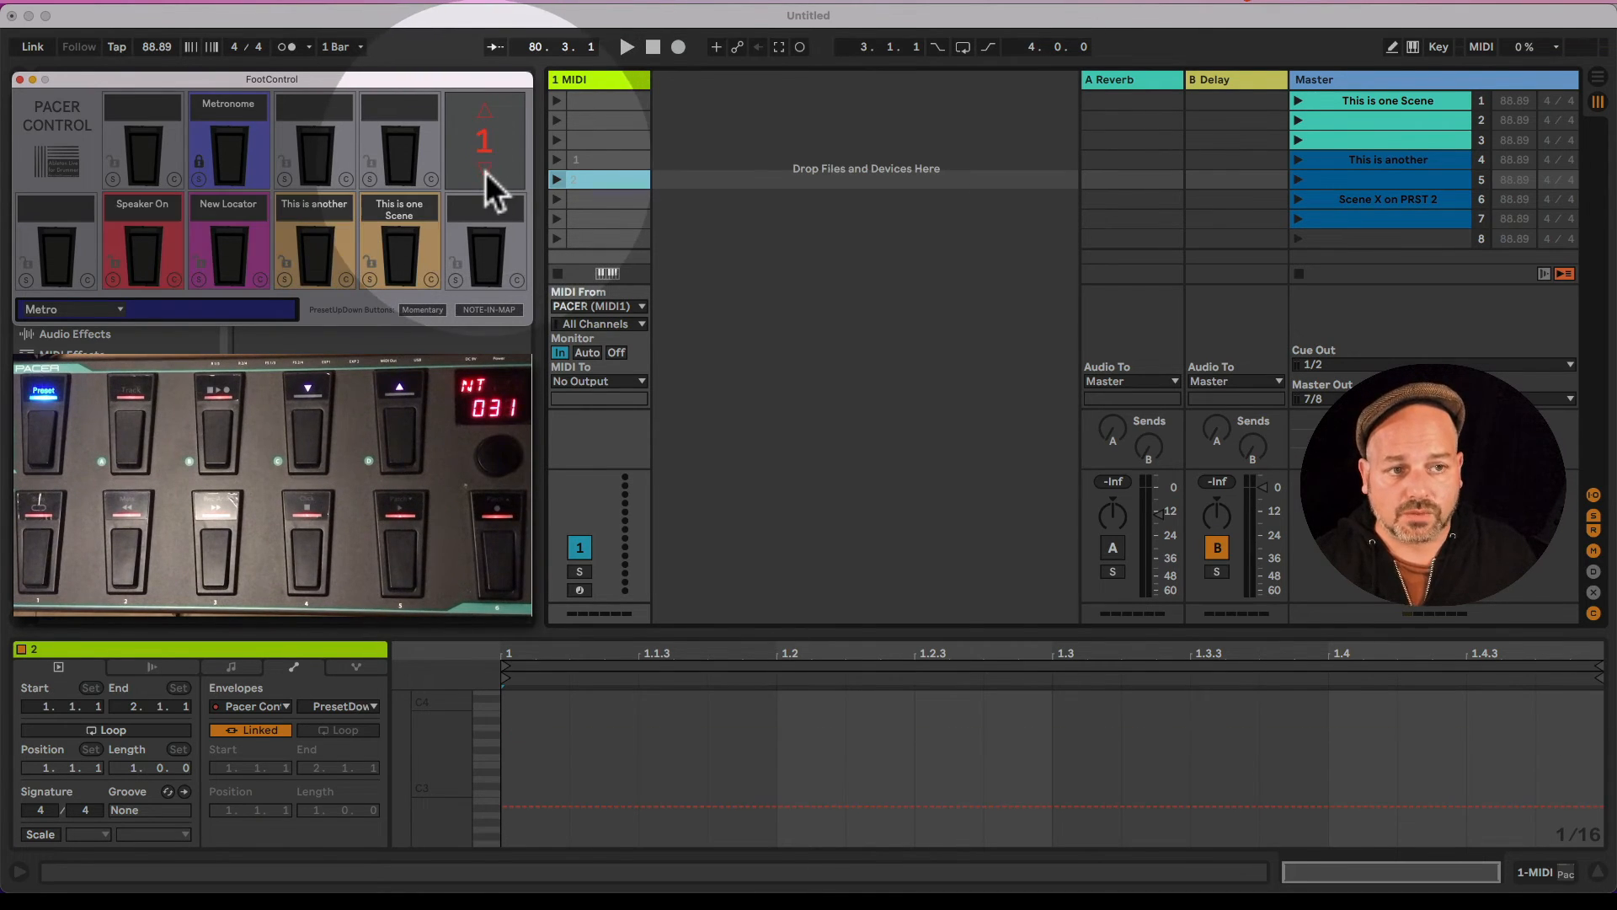
Step: Lock footswitches C and D as global and check the locks in other presets, ending on preset 5
{"action": "left_click", "coordinate": [286, 161]}
{"action": "left_click", "coordinate": [369, 161]}
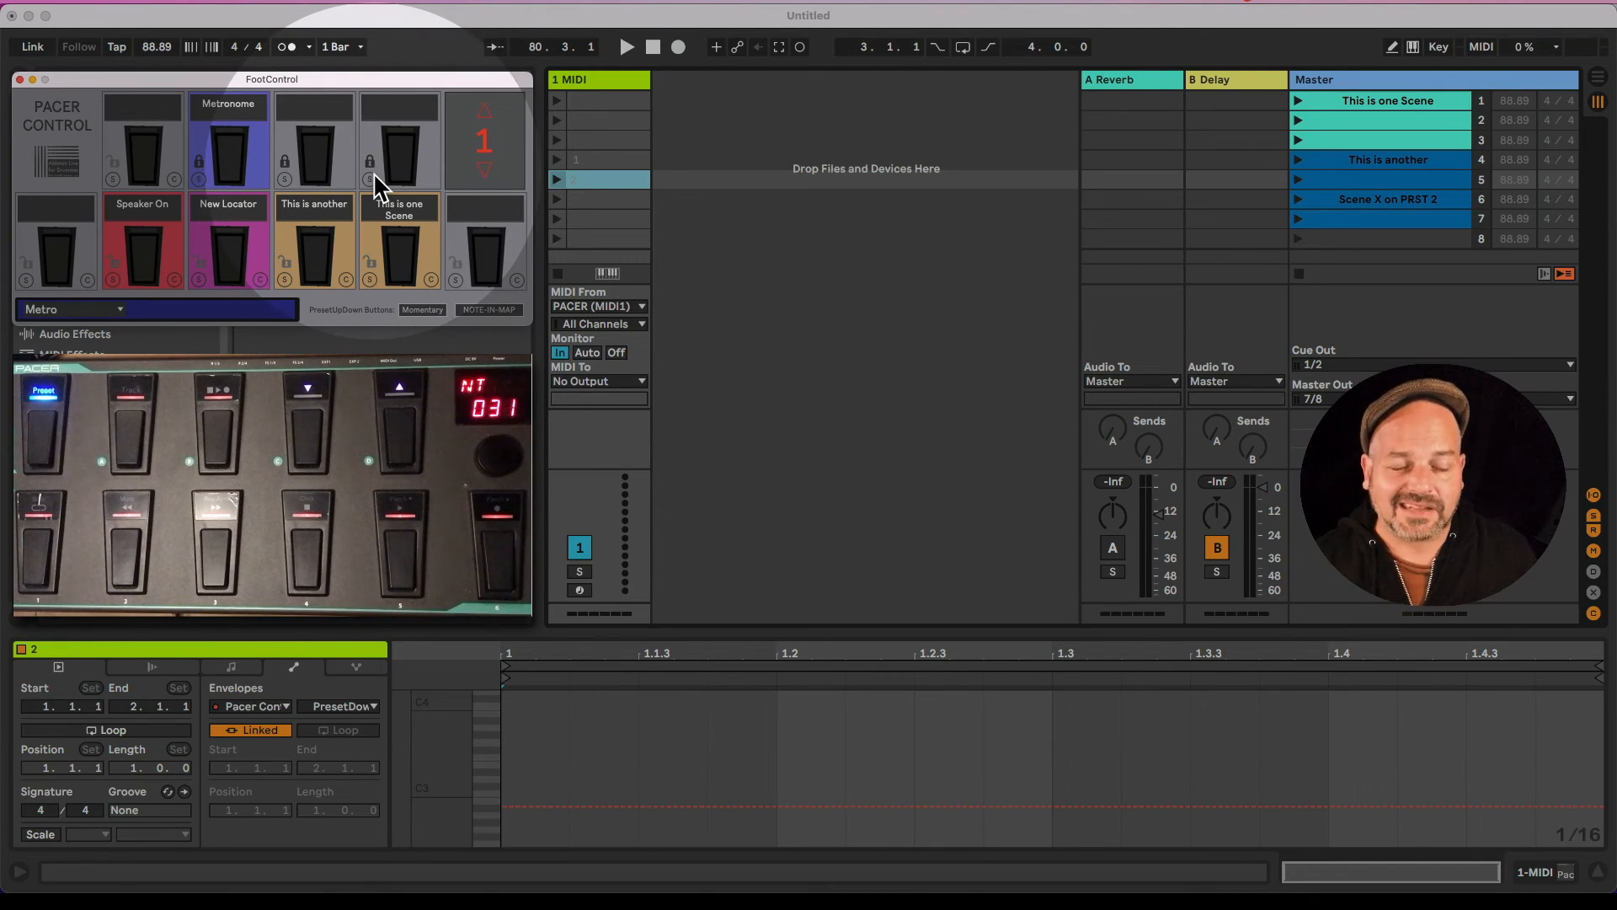
{"action": "left_click", "coordinate": [485, 114]}
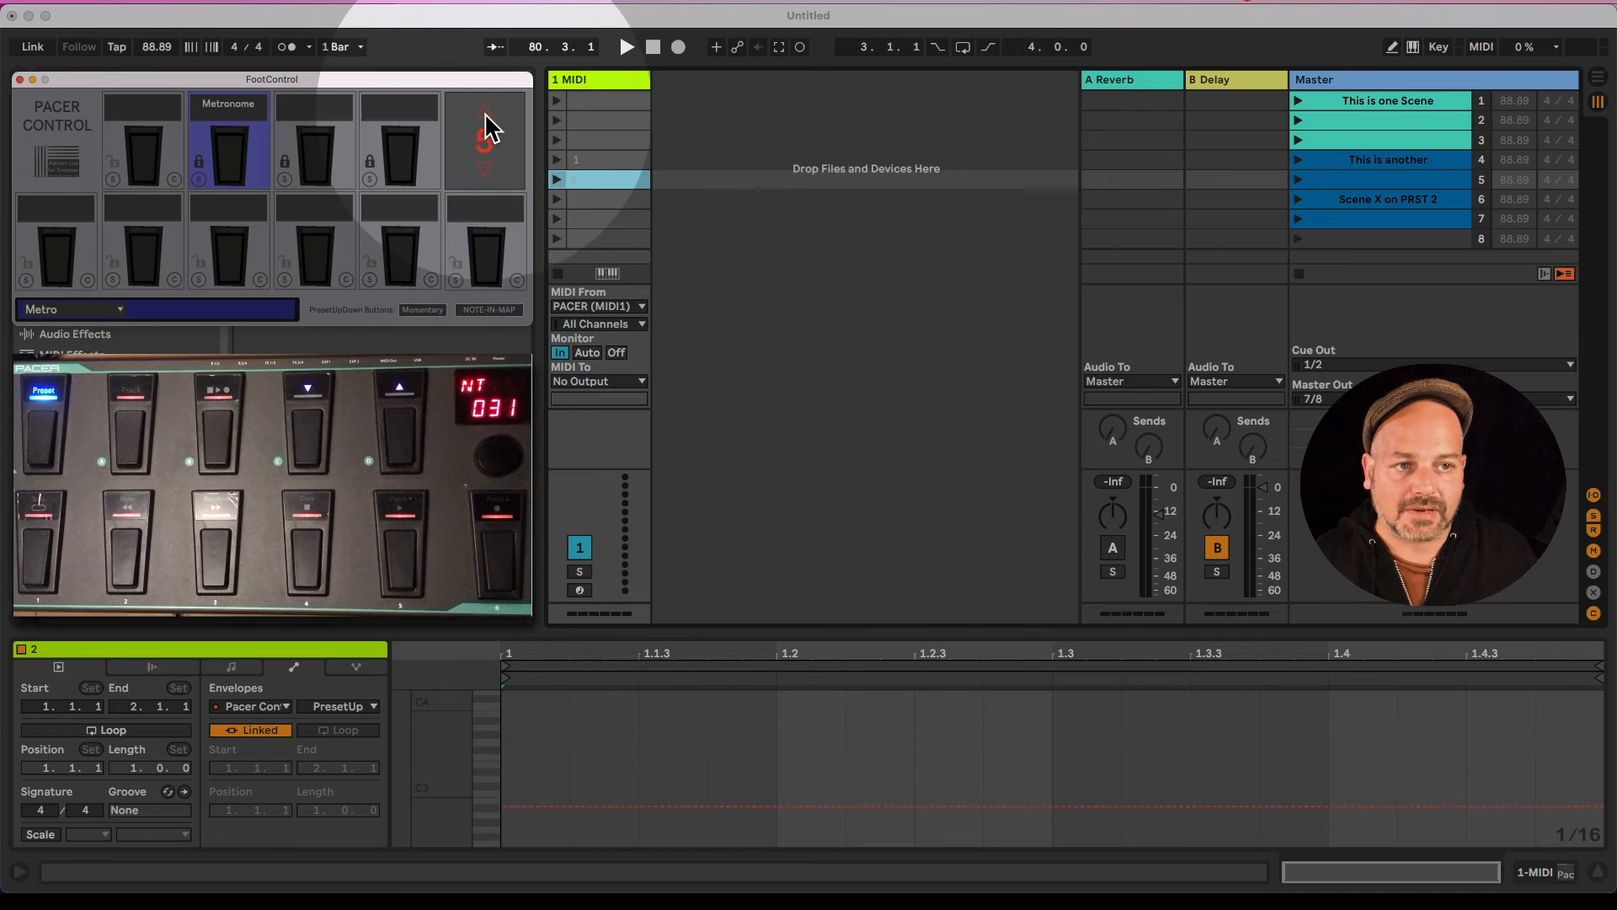
{"action": "left_click", "coordinate": [484, 174]}
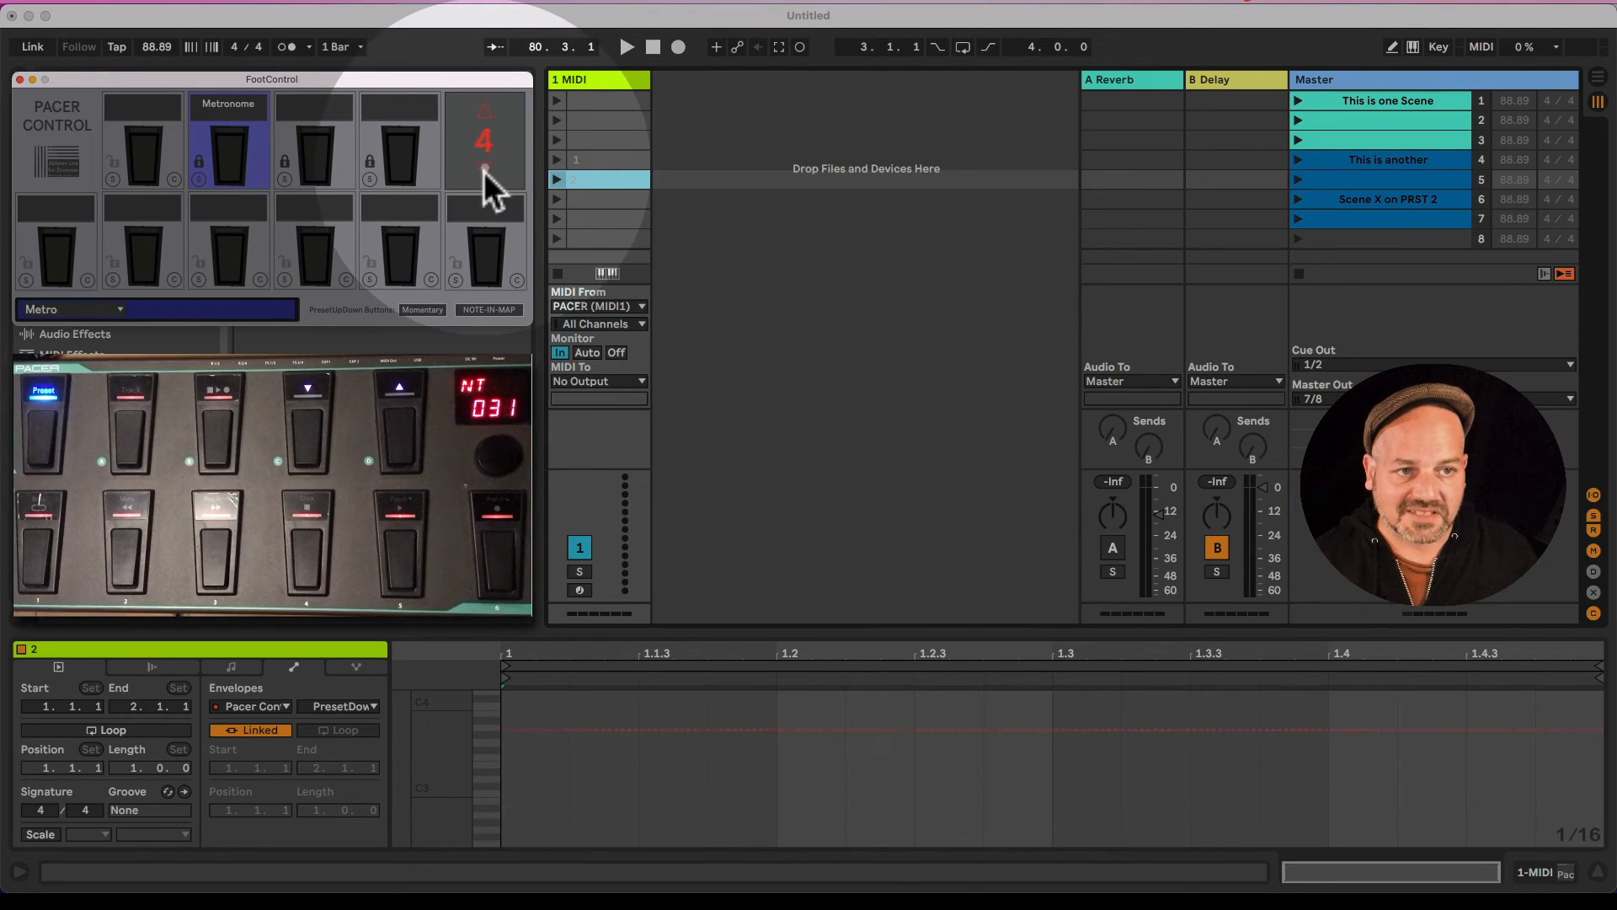
{"action": "left_click", "coordinate": [483, 170]}
{"action": "left_click", "coordinate": [483, 113]}
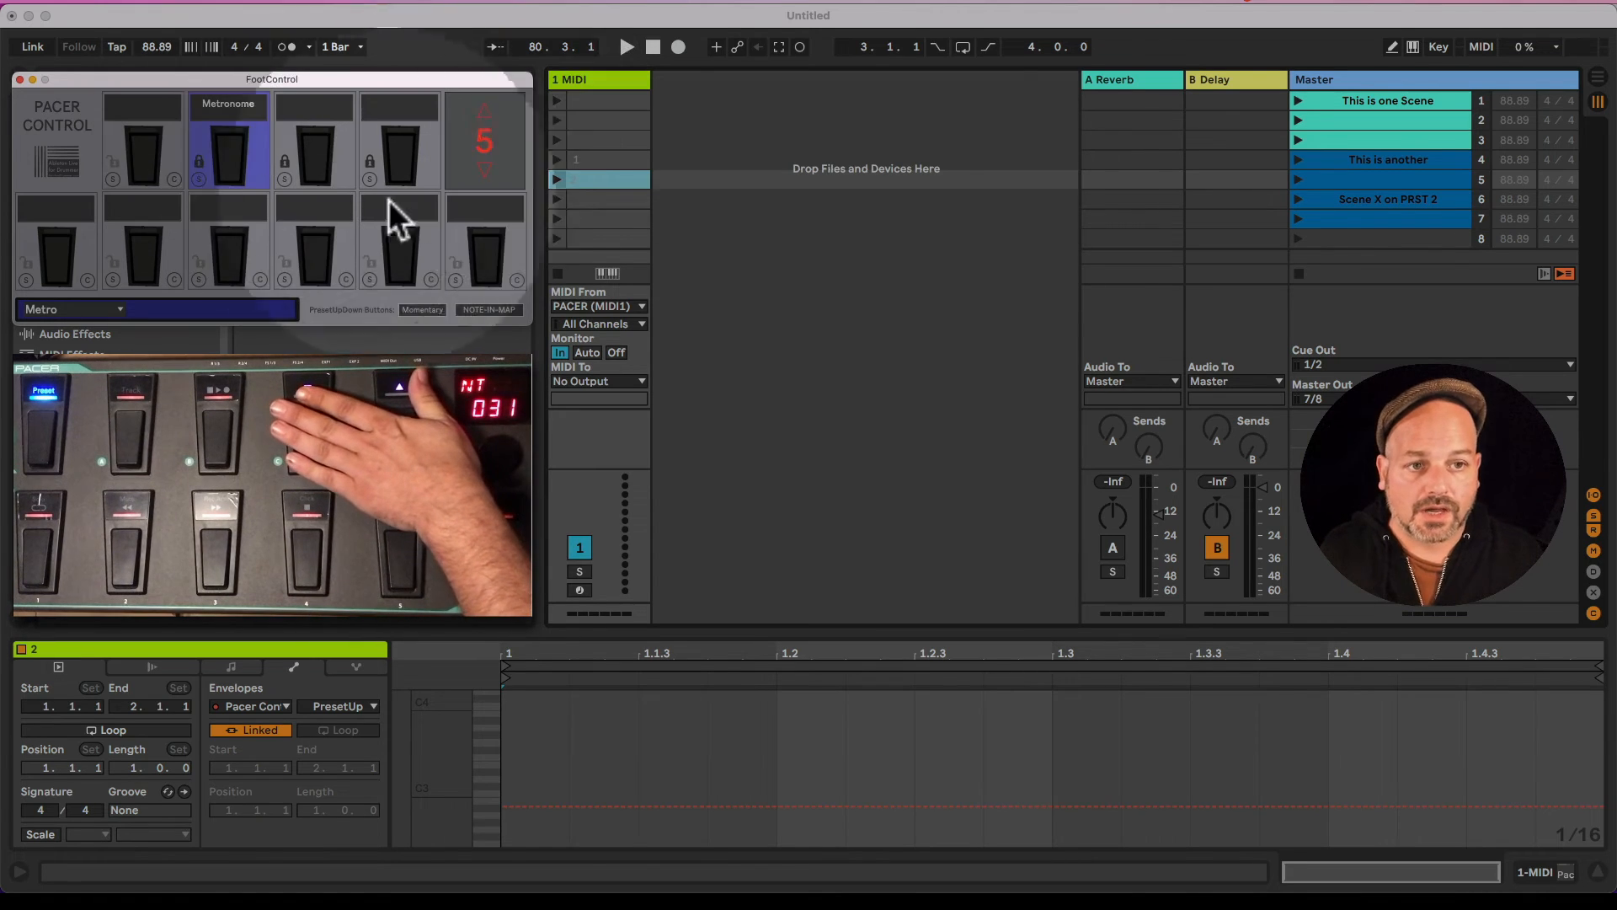
Step: Use MAP-PARAM to assign PresetDown to footswitch C and PresetUp to footswitch D
{"action": "left_click", "coordinate": [99, 310]}
{"action": "left_click", "coordinate": [81, 351]}
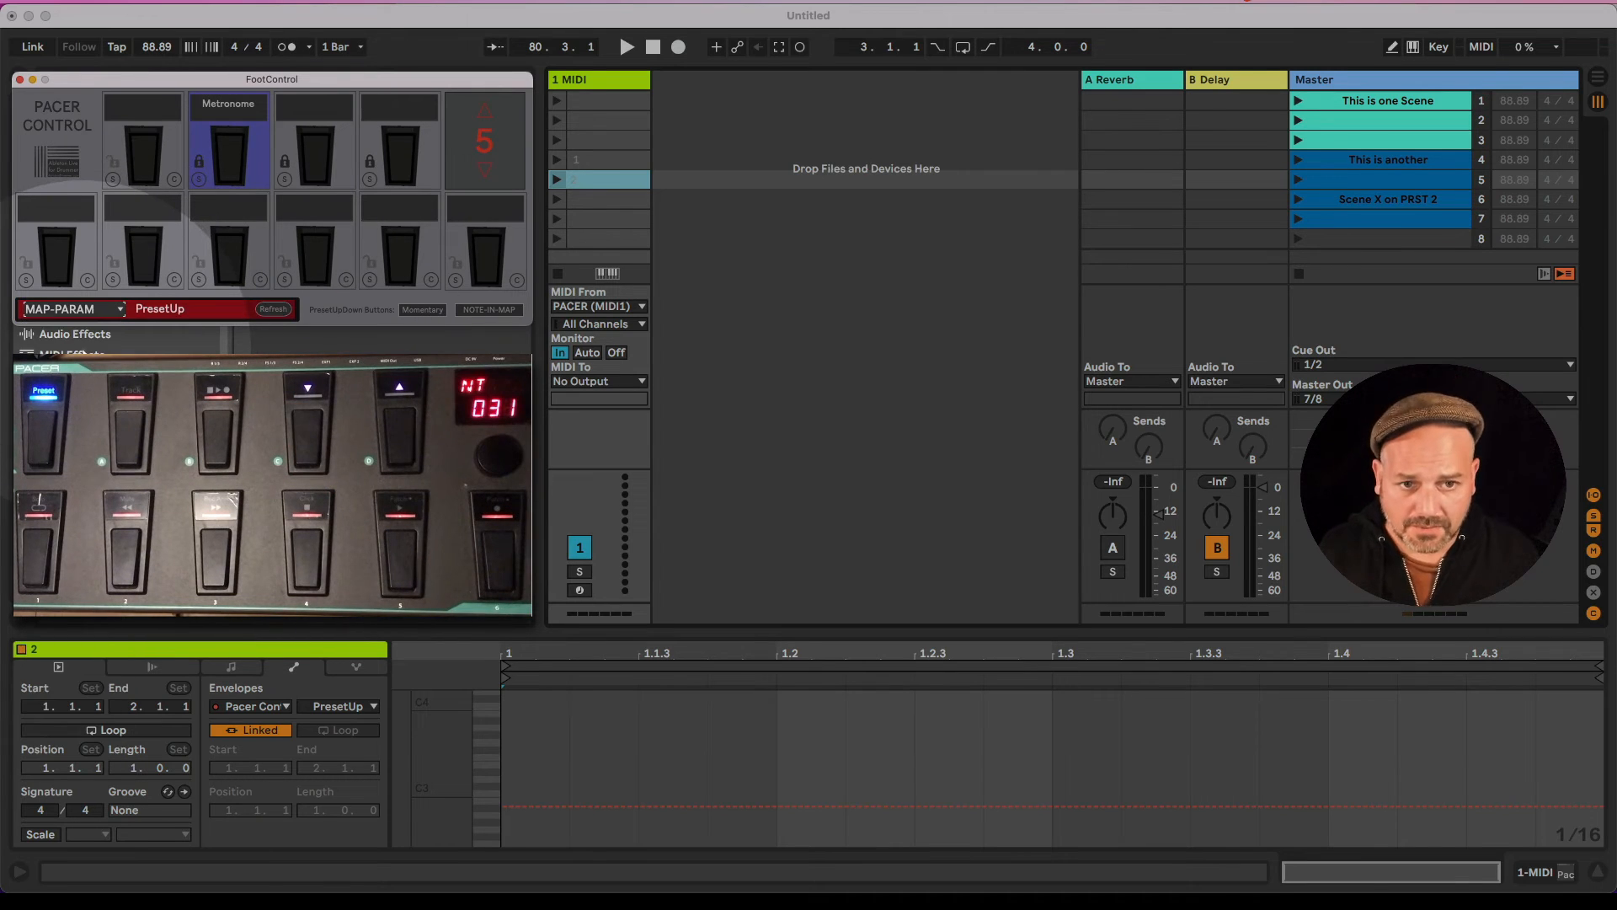
{"action": "left_click", "coordinate": [484, 169]}
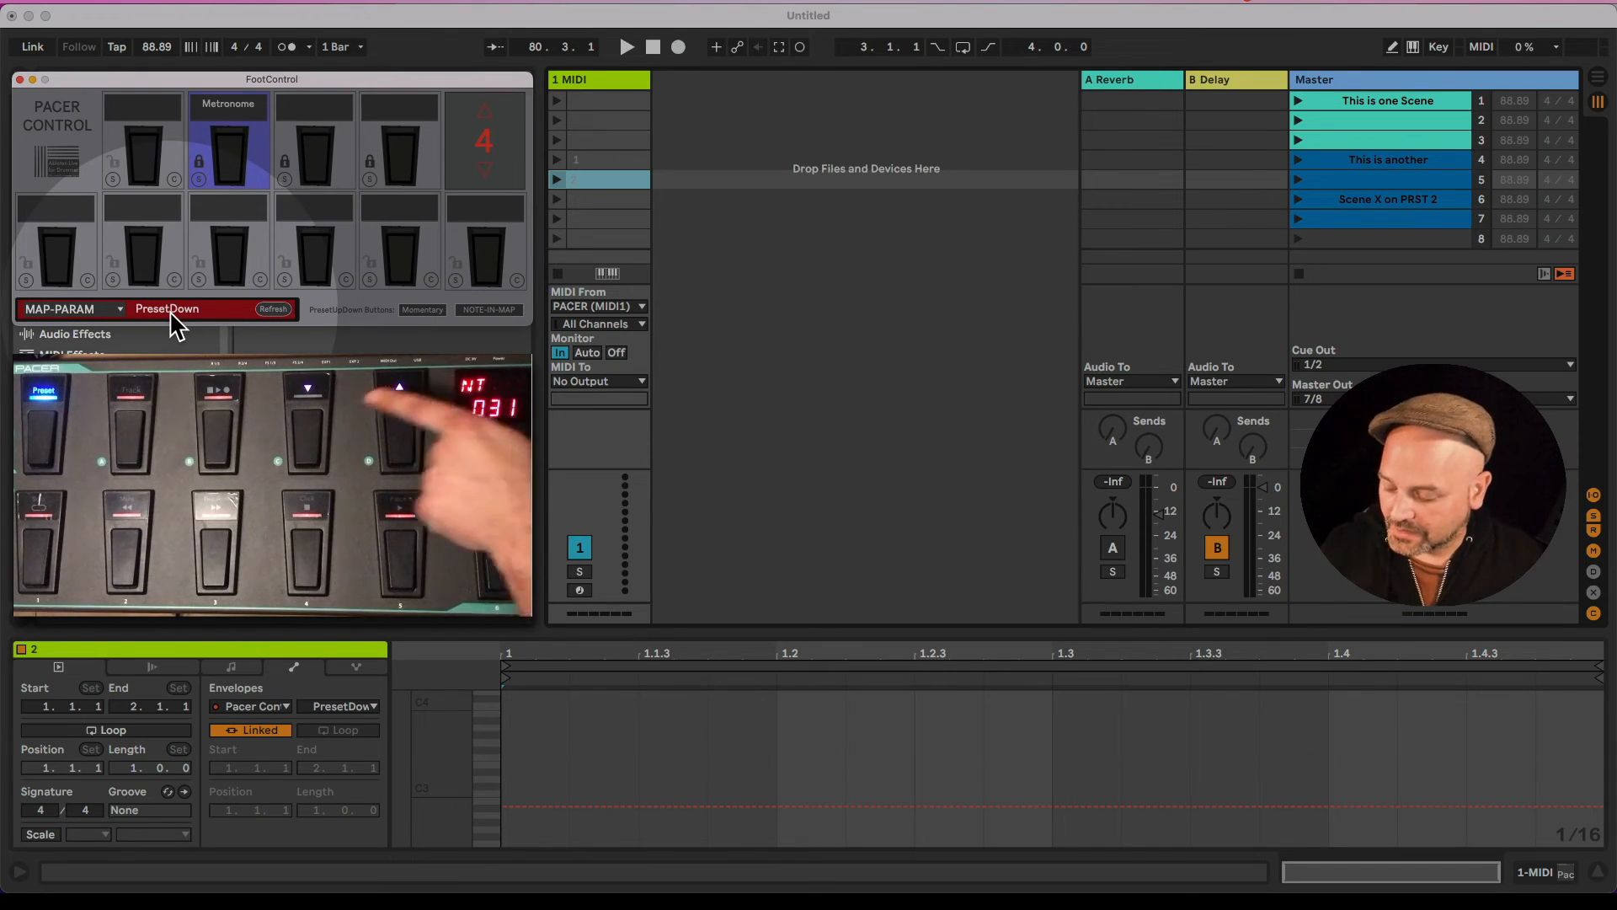
{"action": "left_click", "coordinate": [285, 177]}
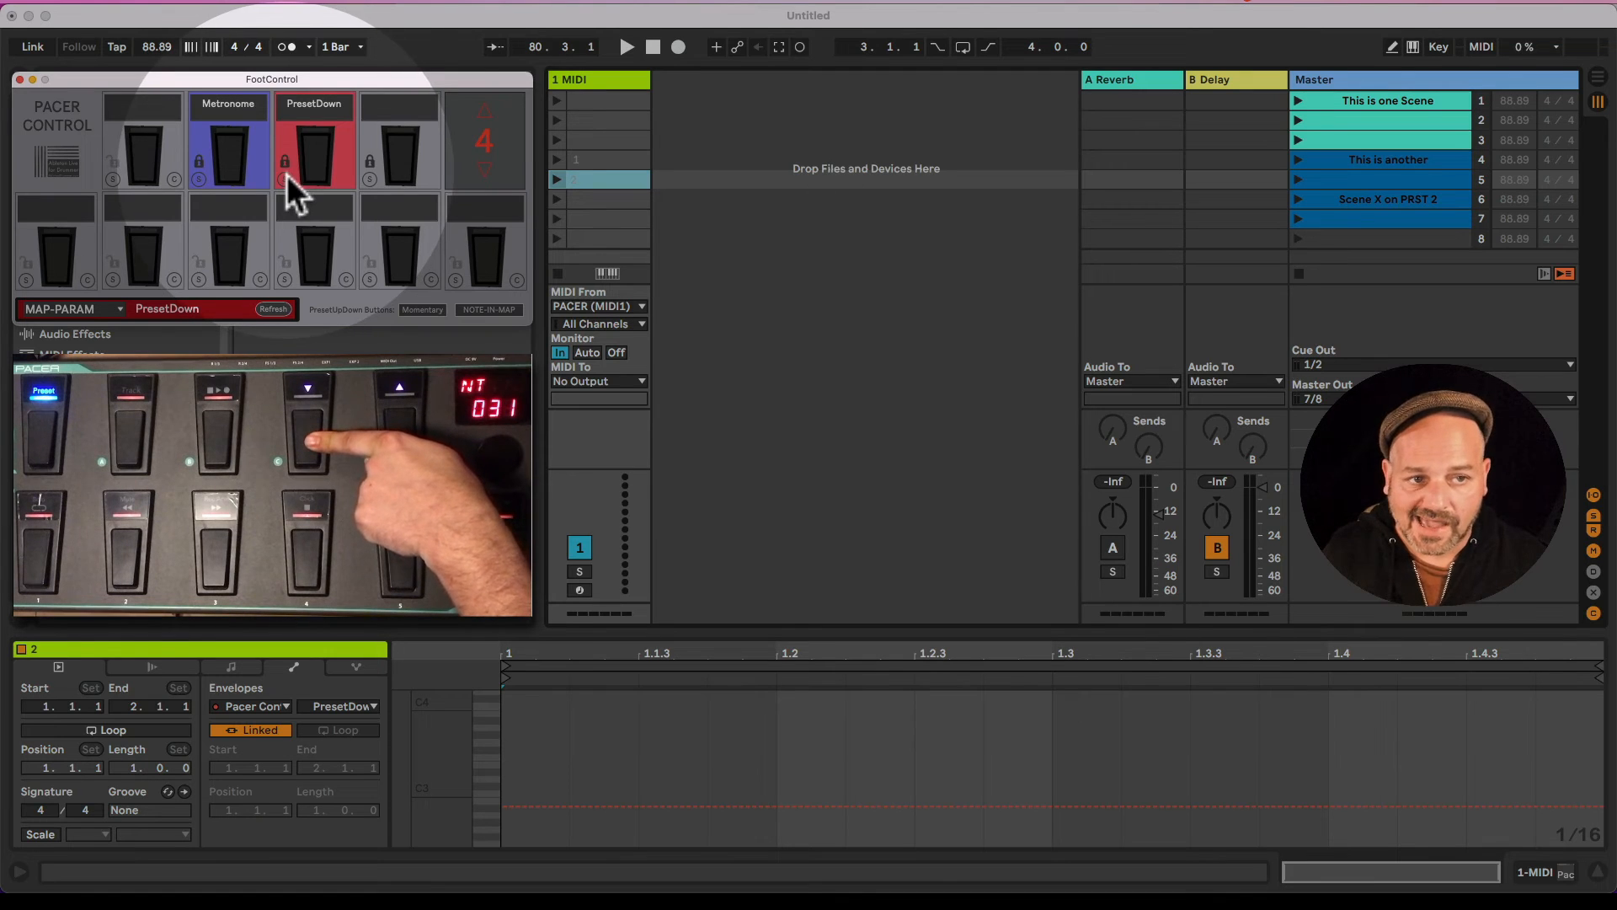
{"action": "left_click", "coordinate": [484, 110]}
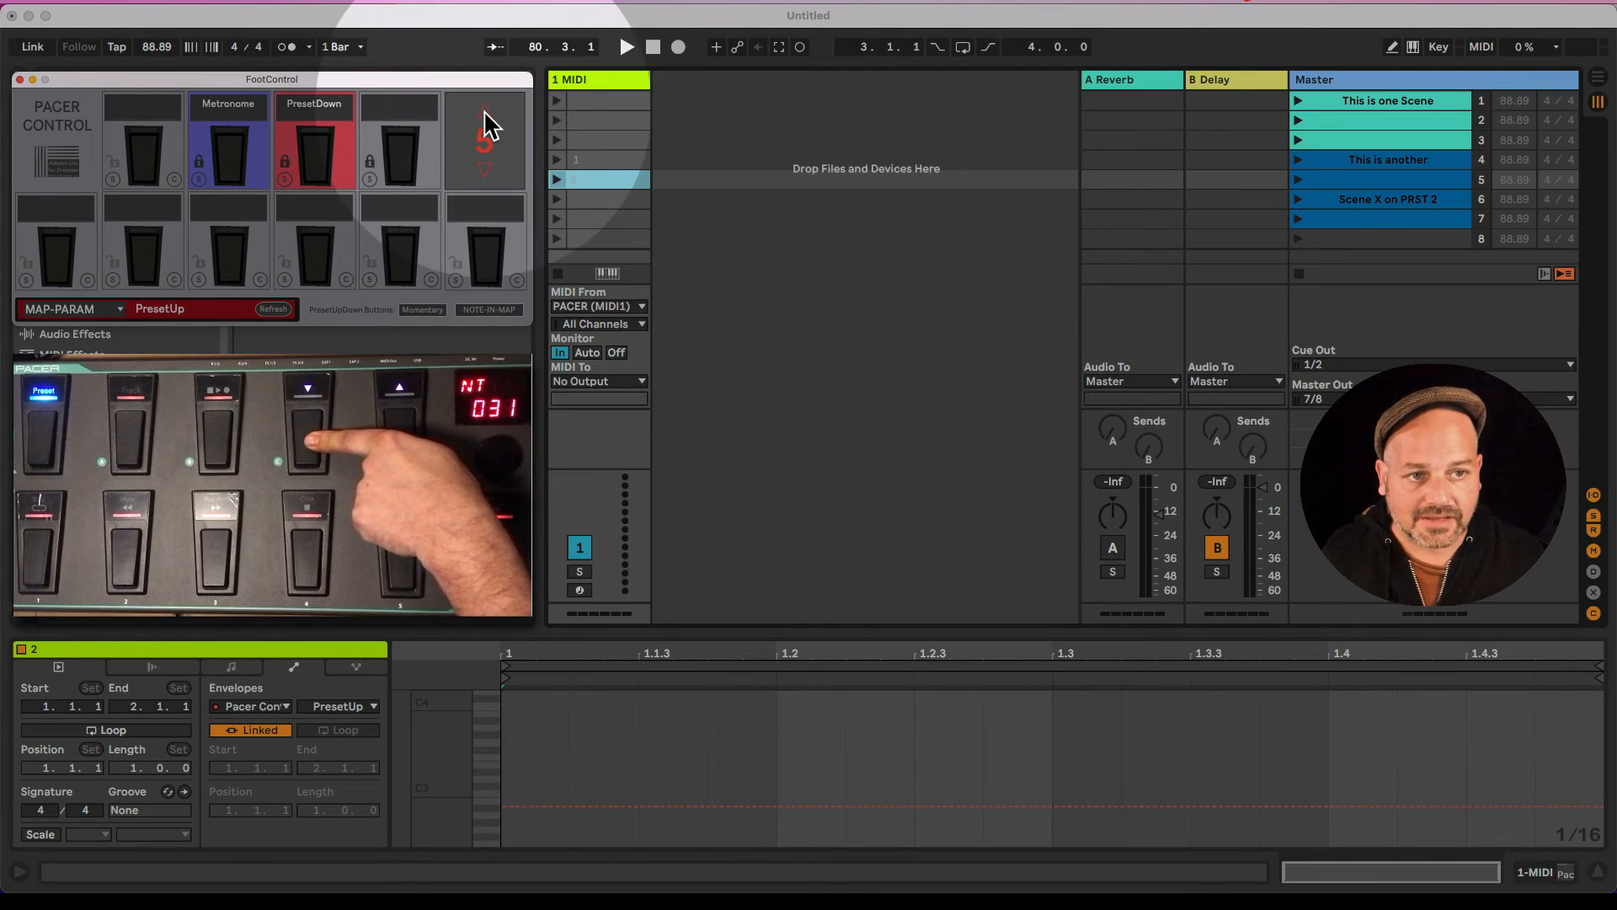
{"action": "left_click", "coordinate": [370, 180]}
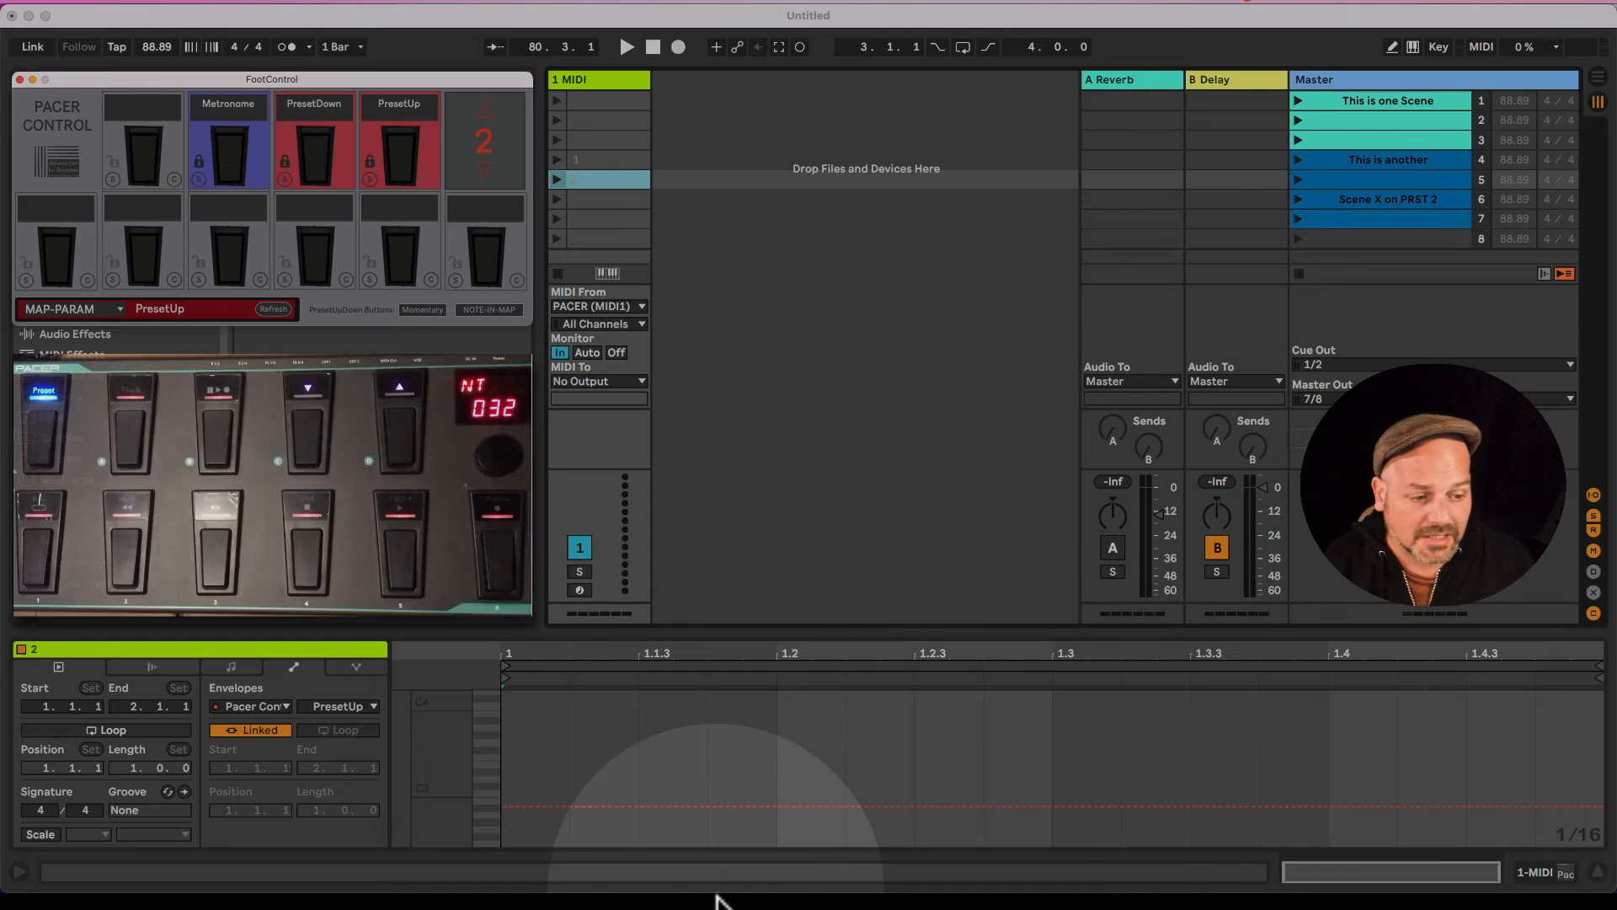
Step: Switch to the Pacer editor in the browser, look at the sysex file loading dialog and cancel it
{"action": "mouse_move", "coordinate": [731, 877]}
{"action": "left_click", "coordinate": [933, 842]}
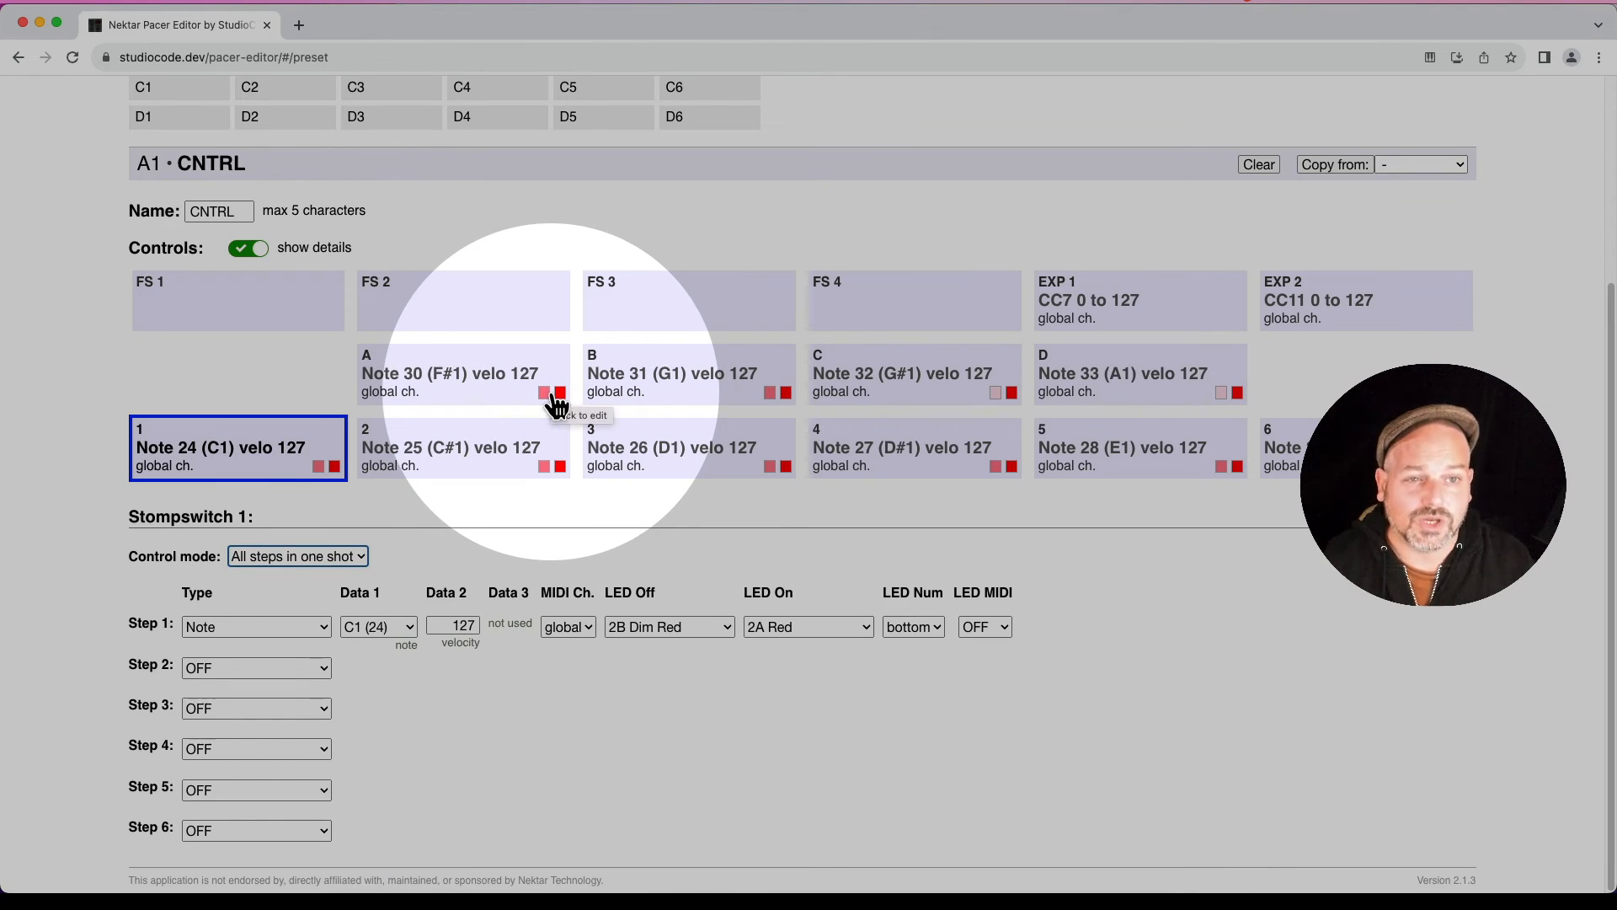
{"action": "scroll", "coordinate": [396, 387], "scroll_direction": "up", "scroll_amount": 4}
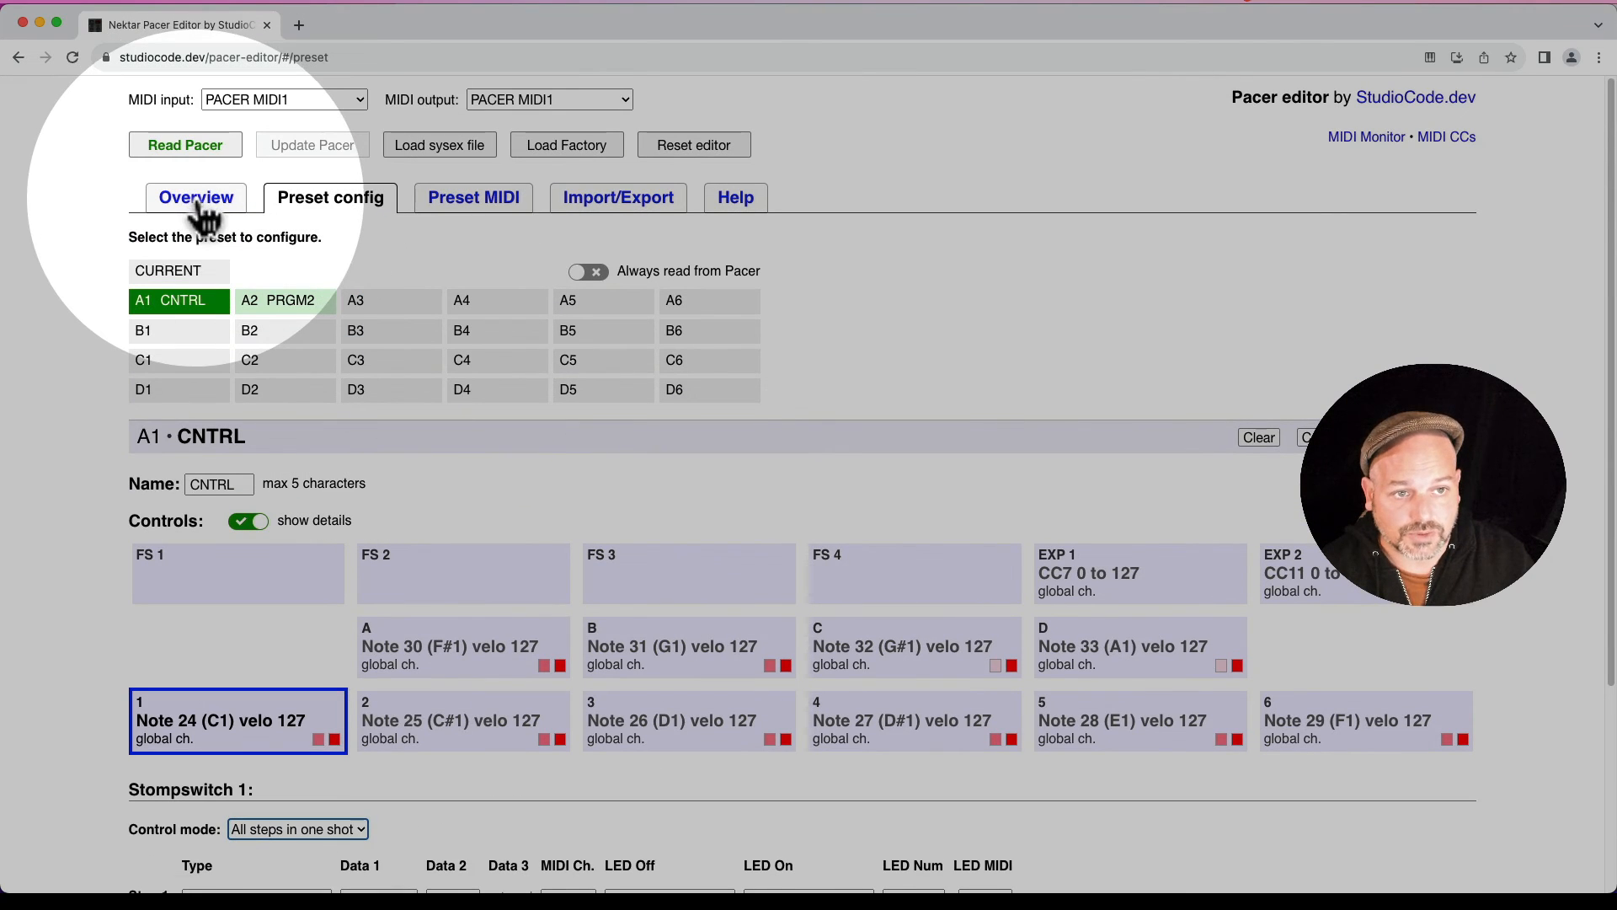
{"action": "left_click", "coordinate": [440, 156]}
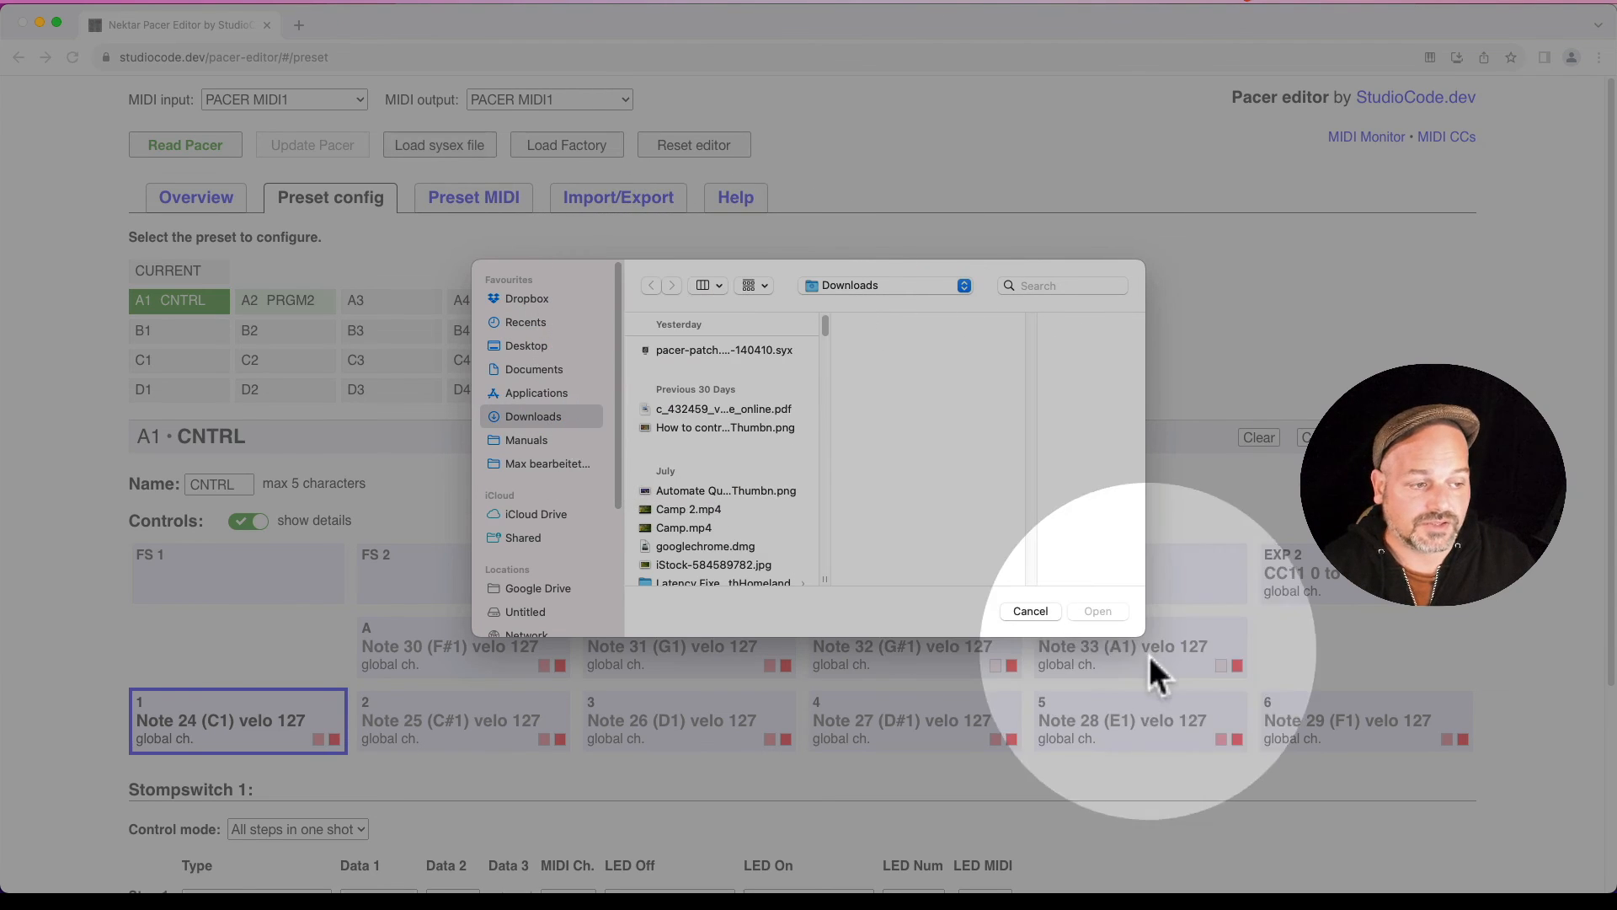
{"action": "left_click", "coordinate": [1029, 610]}
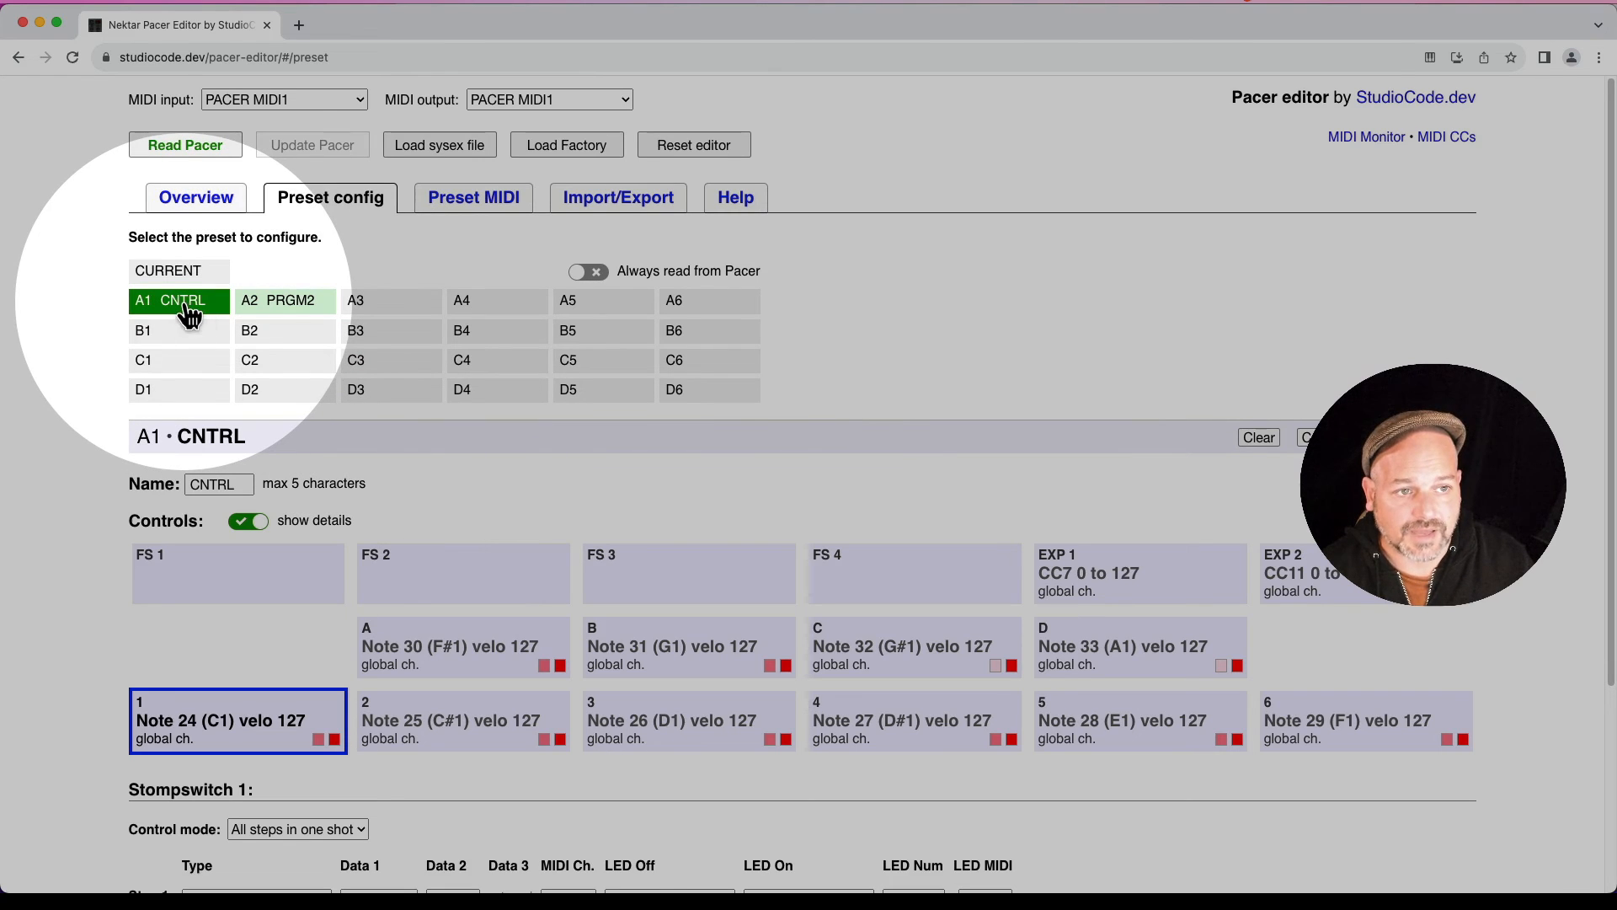
Step: Examine the Pacer editor's Import/Export page and its file import dialog, and leave without loading a patch
{"action": "left_click", "coordinate": [617, 212]}
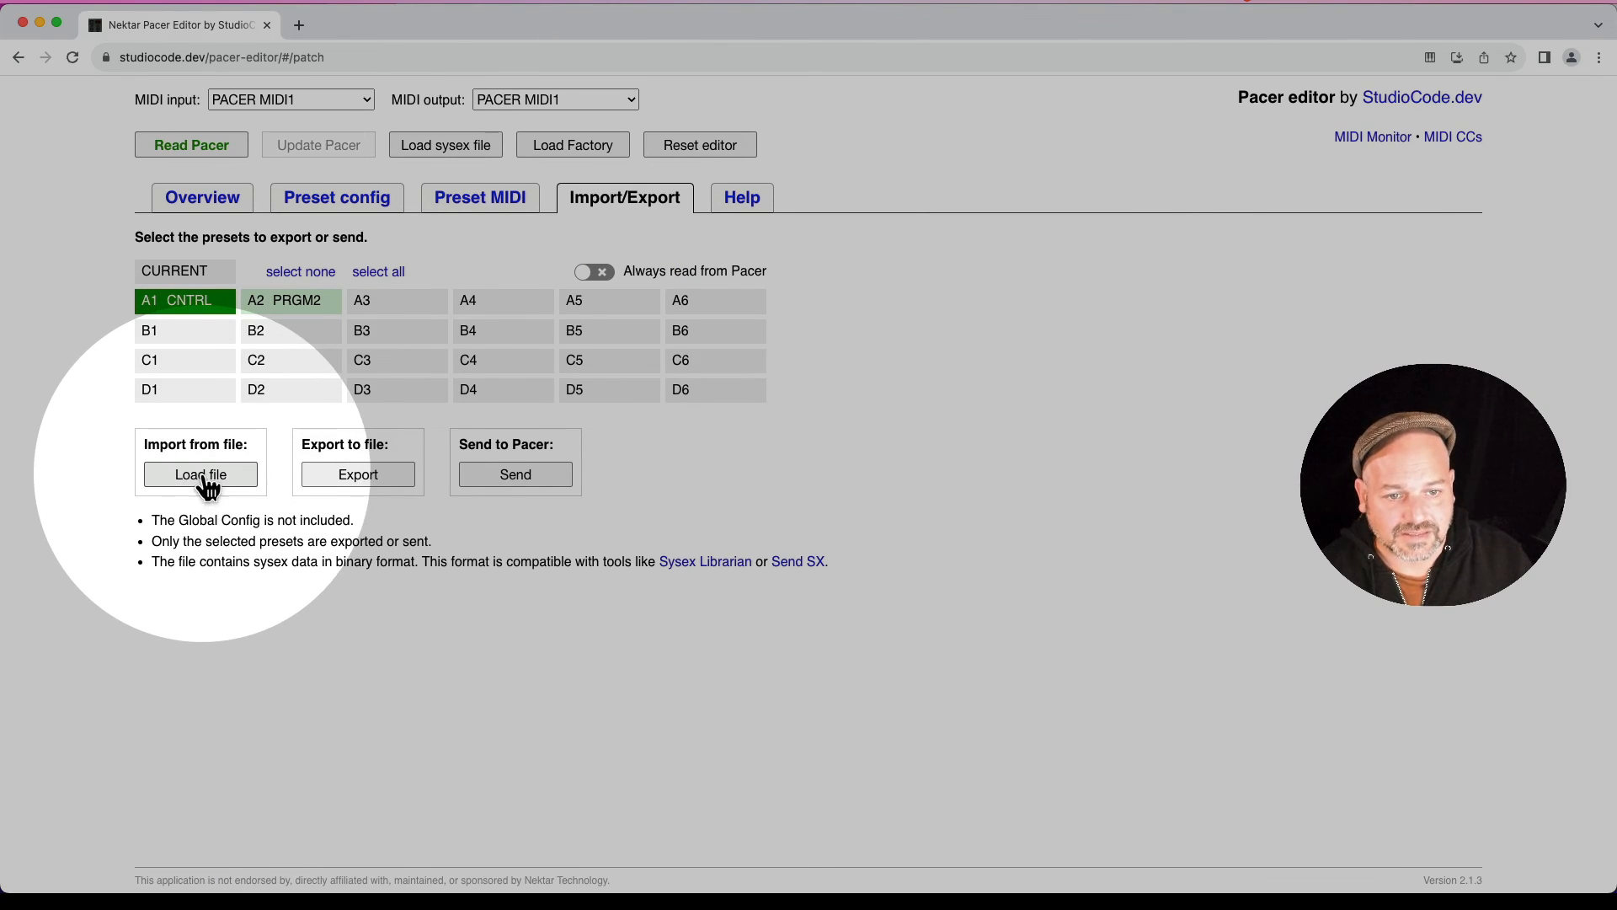
{"action": "left_click", "coordinate": [200, 477]}
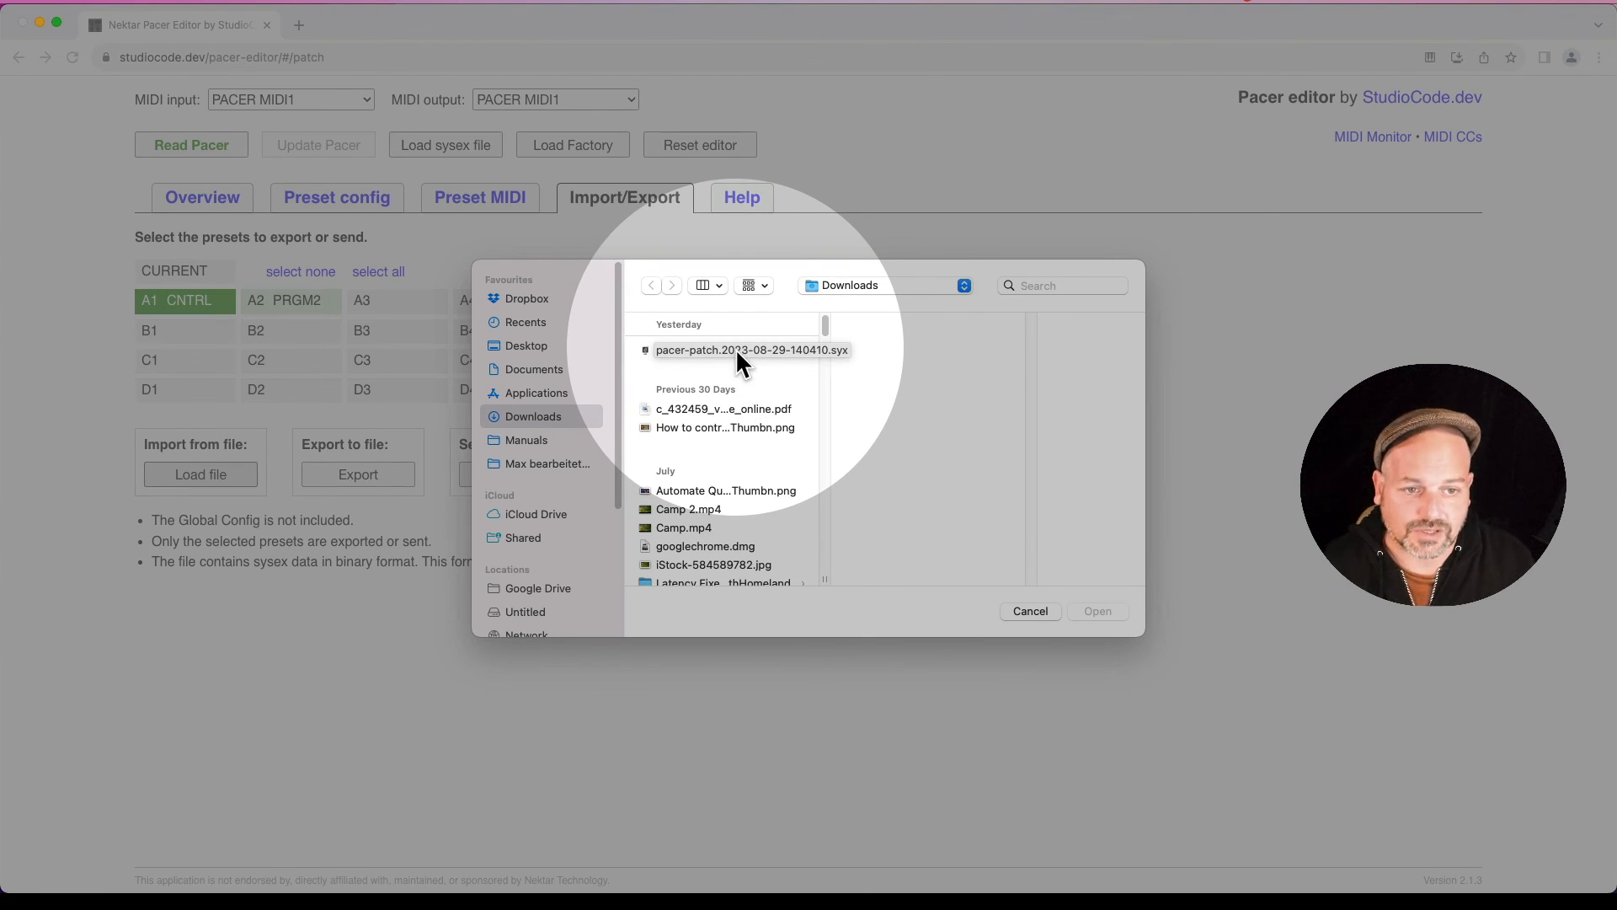
{"action": "left_click", "coordinate": [1031, 611]}
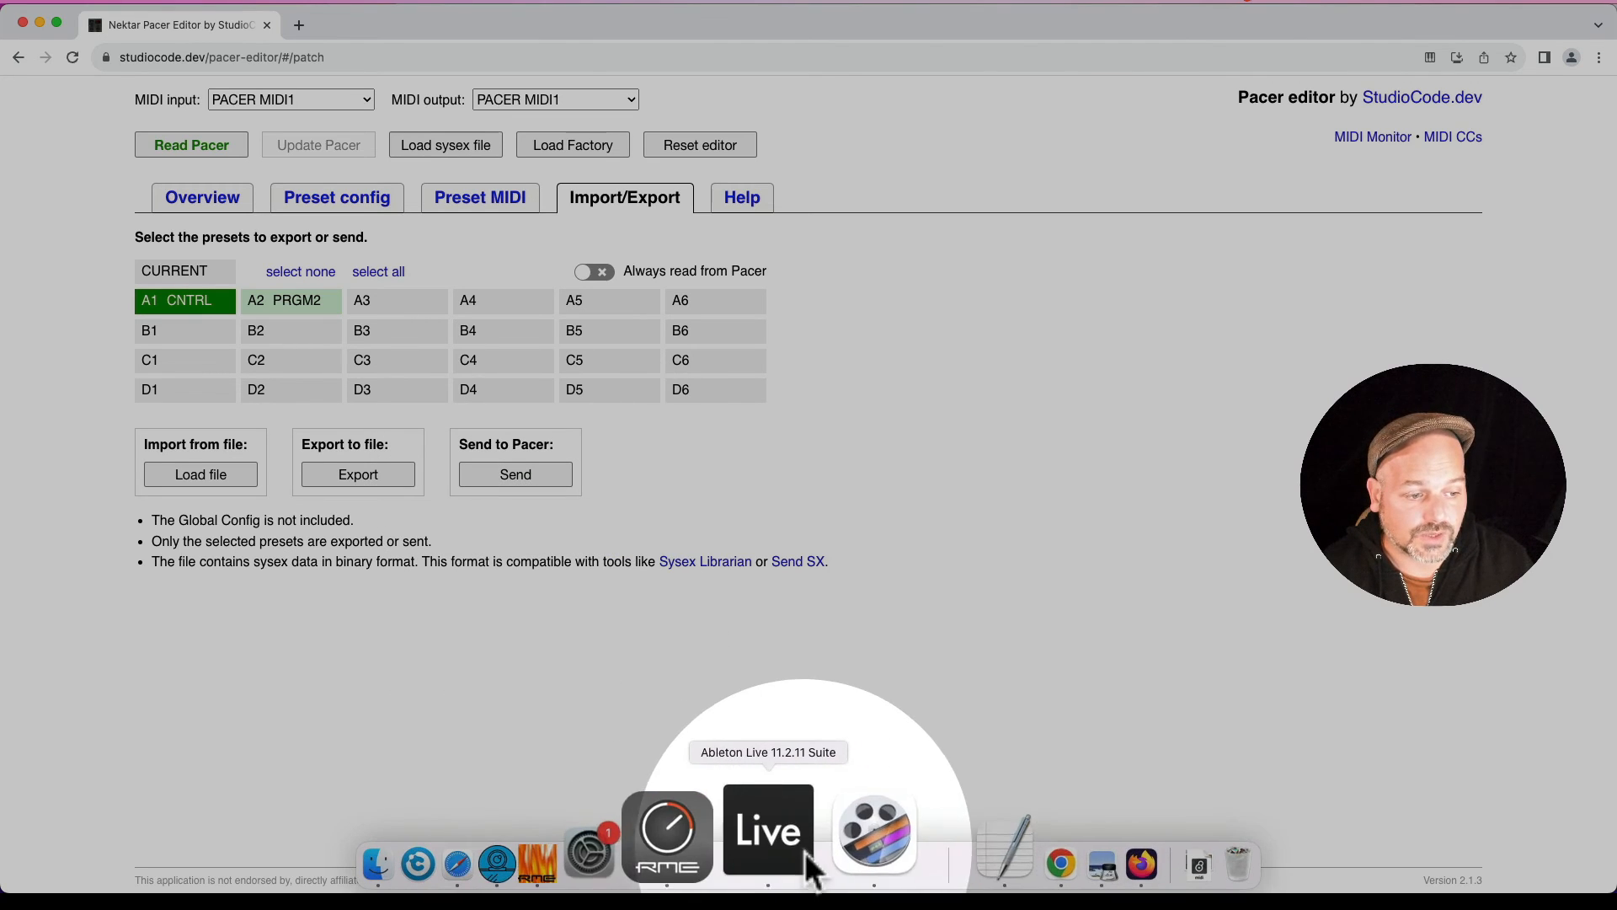
Step: Return to Ableton Live and examine FootControl's preset up and down buttons in and out of MIDI map mode
{"action": "left_click", "coordinate": [802, 855]}
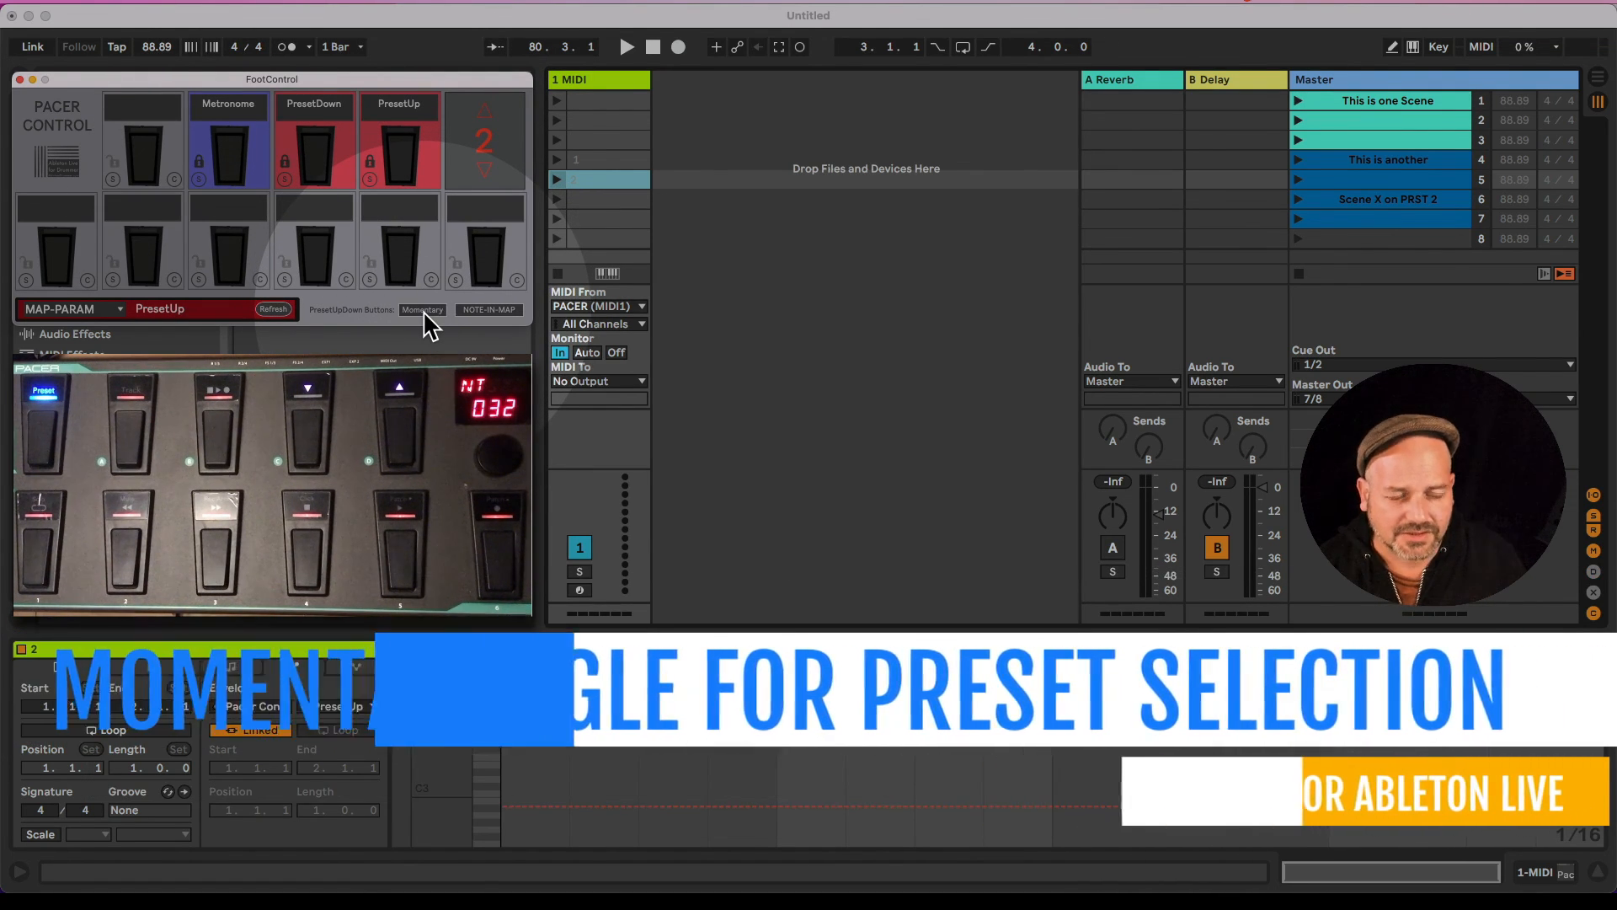
{"action": "left_click", "coordinate": [423, 310]}
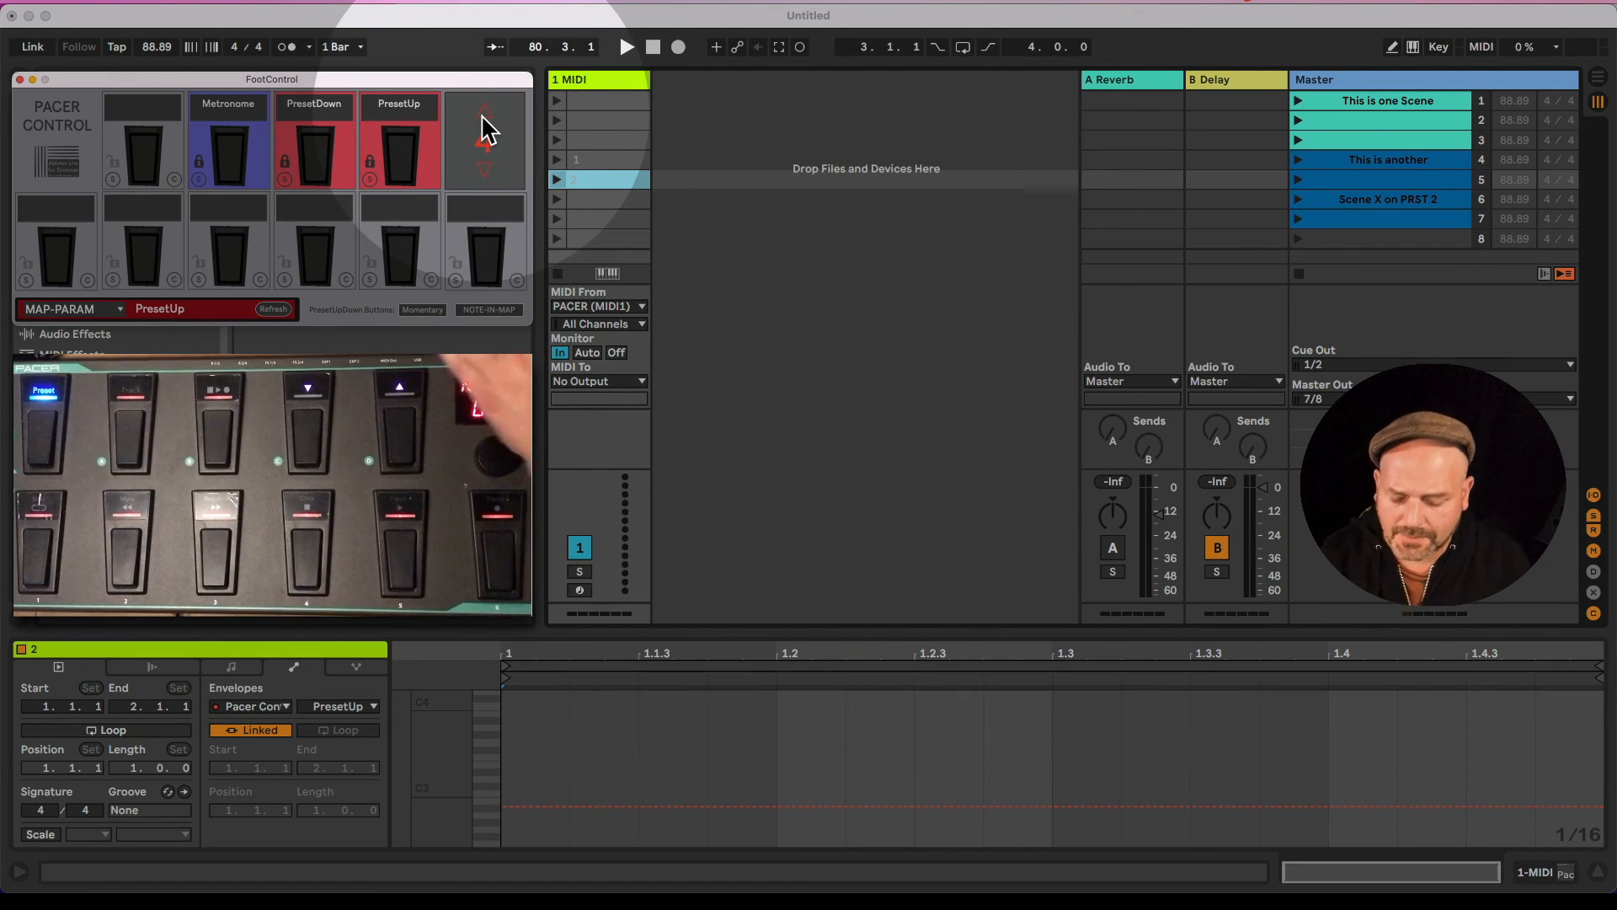
{"action": "key", "text": "super+m"}
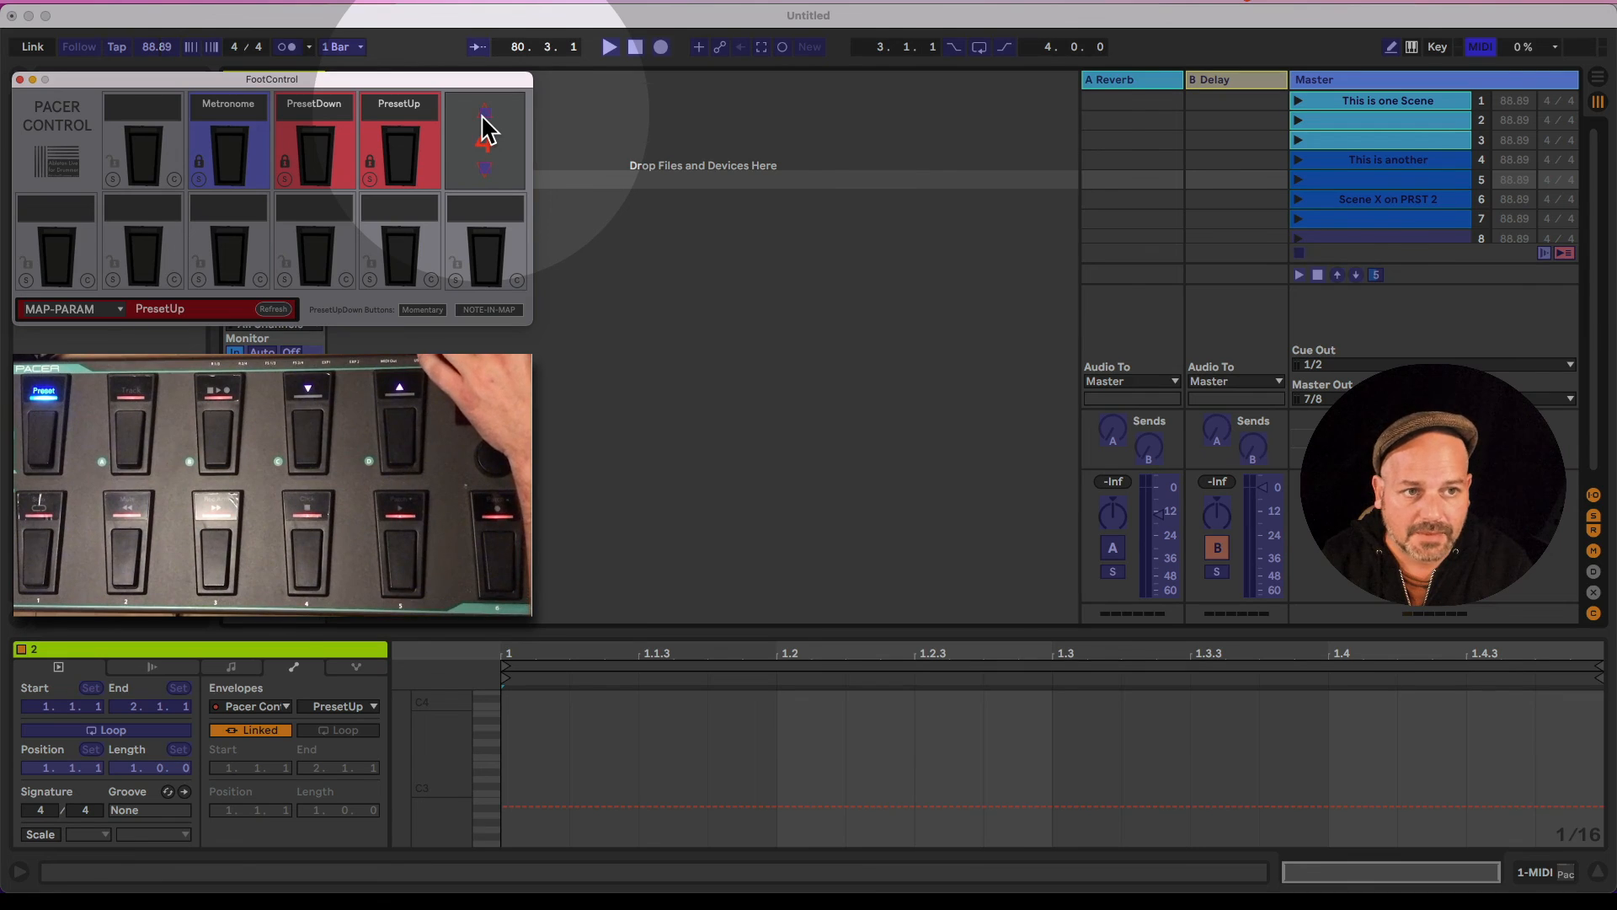
{"action": "key", "text": "super+m"}
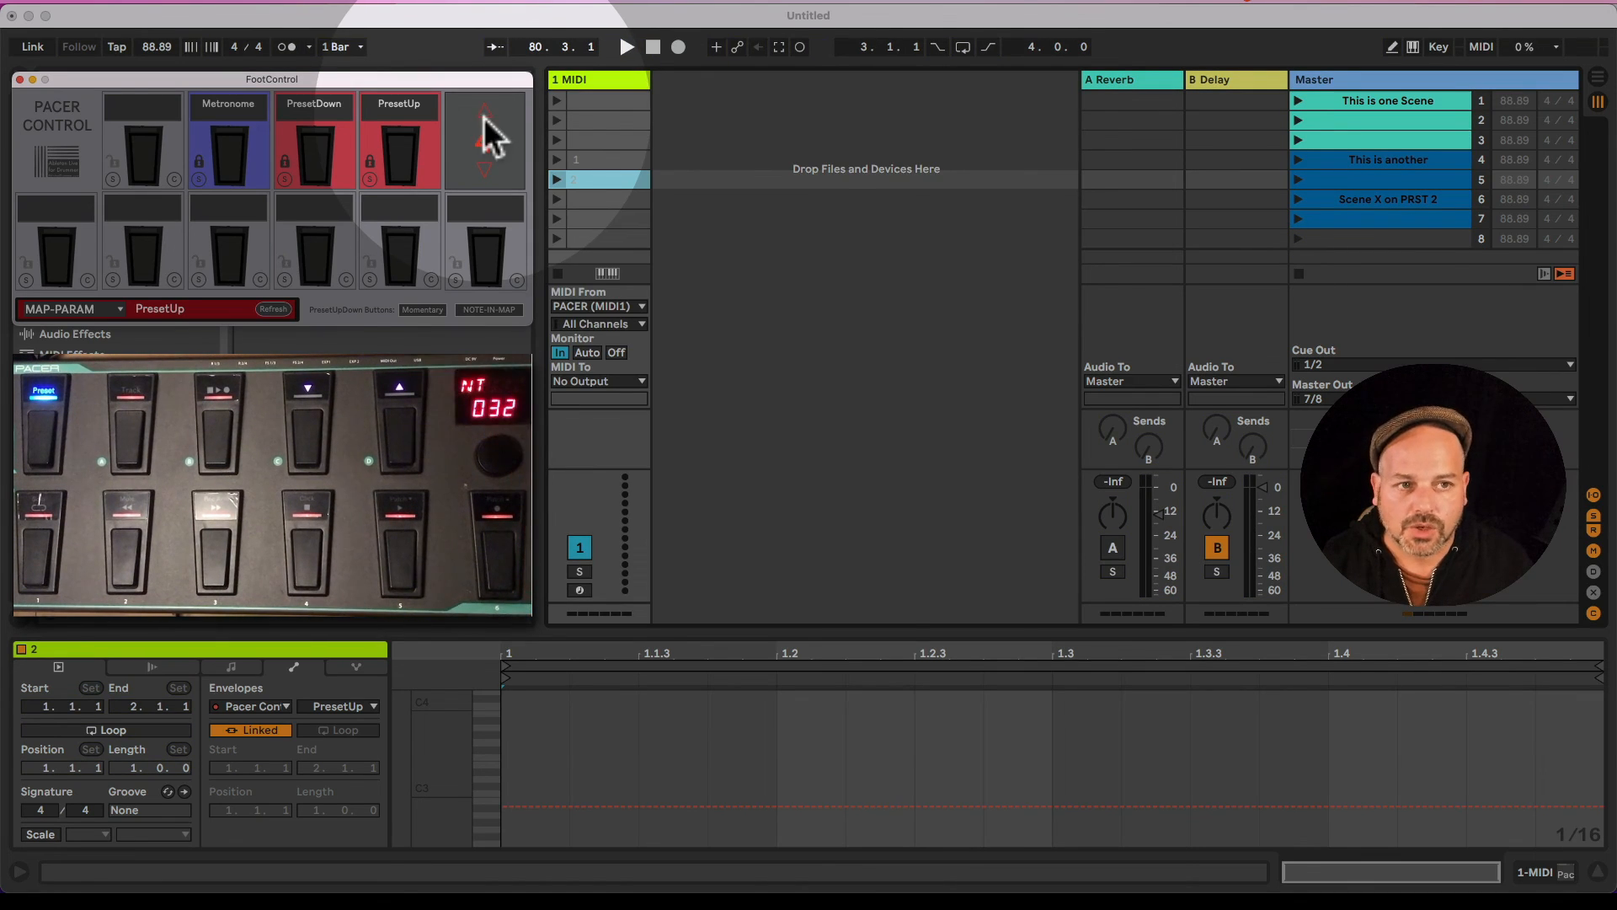
{"action": "left_click", "coordinate": [485, 167]}
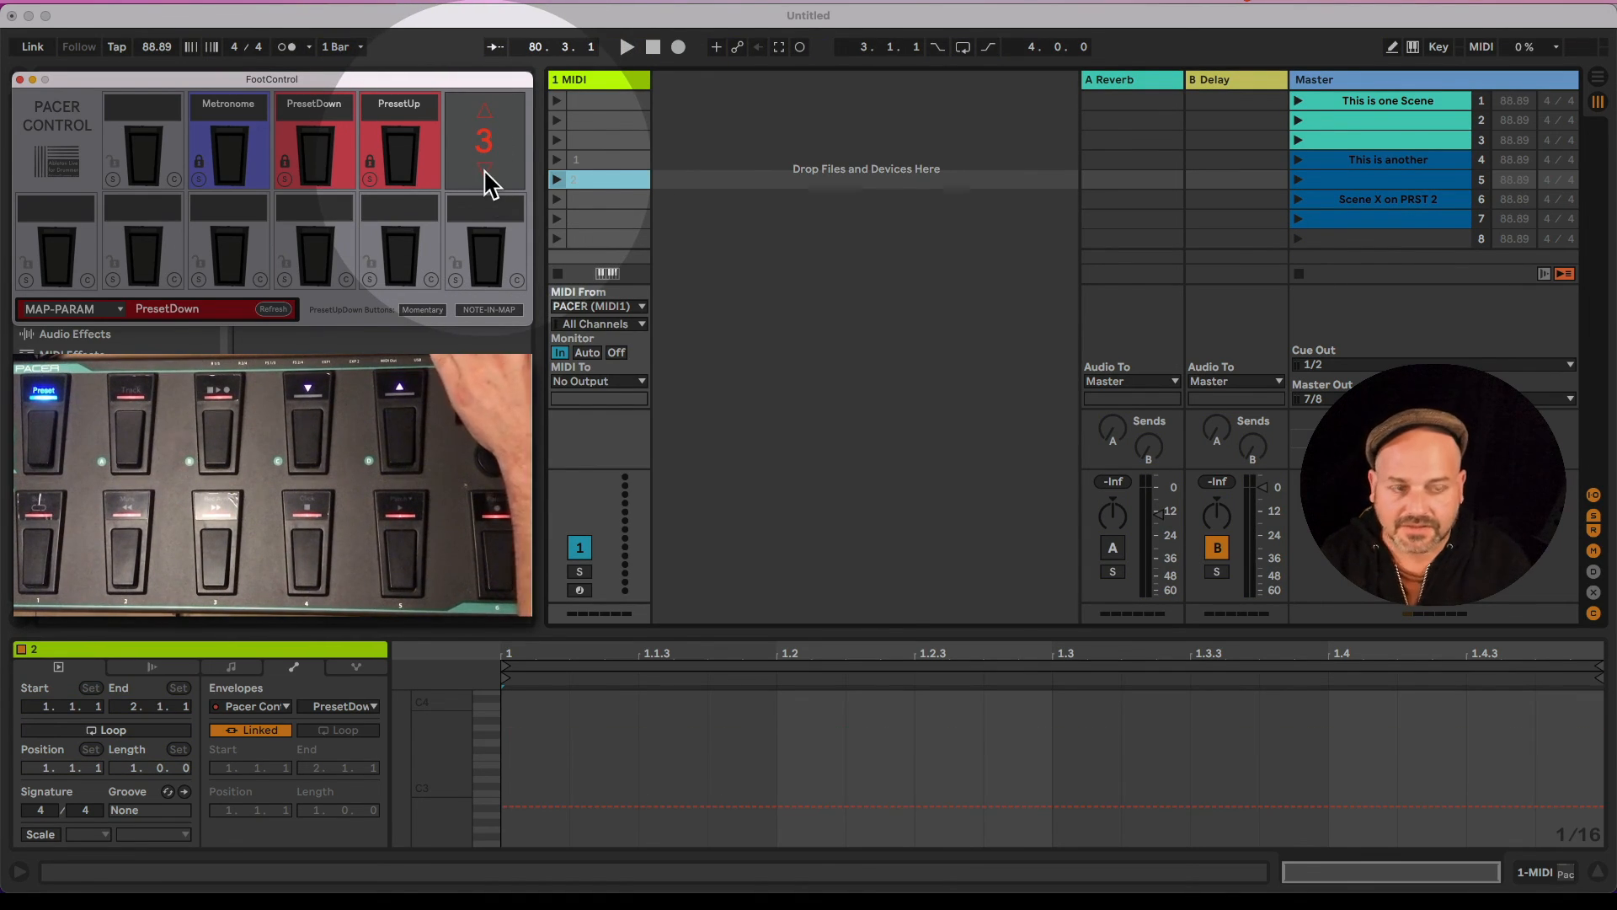
{"action": "key", "text": "super+m"}
{"action": "left_click", "coordinate": [485, 114]}
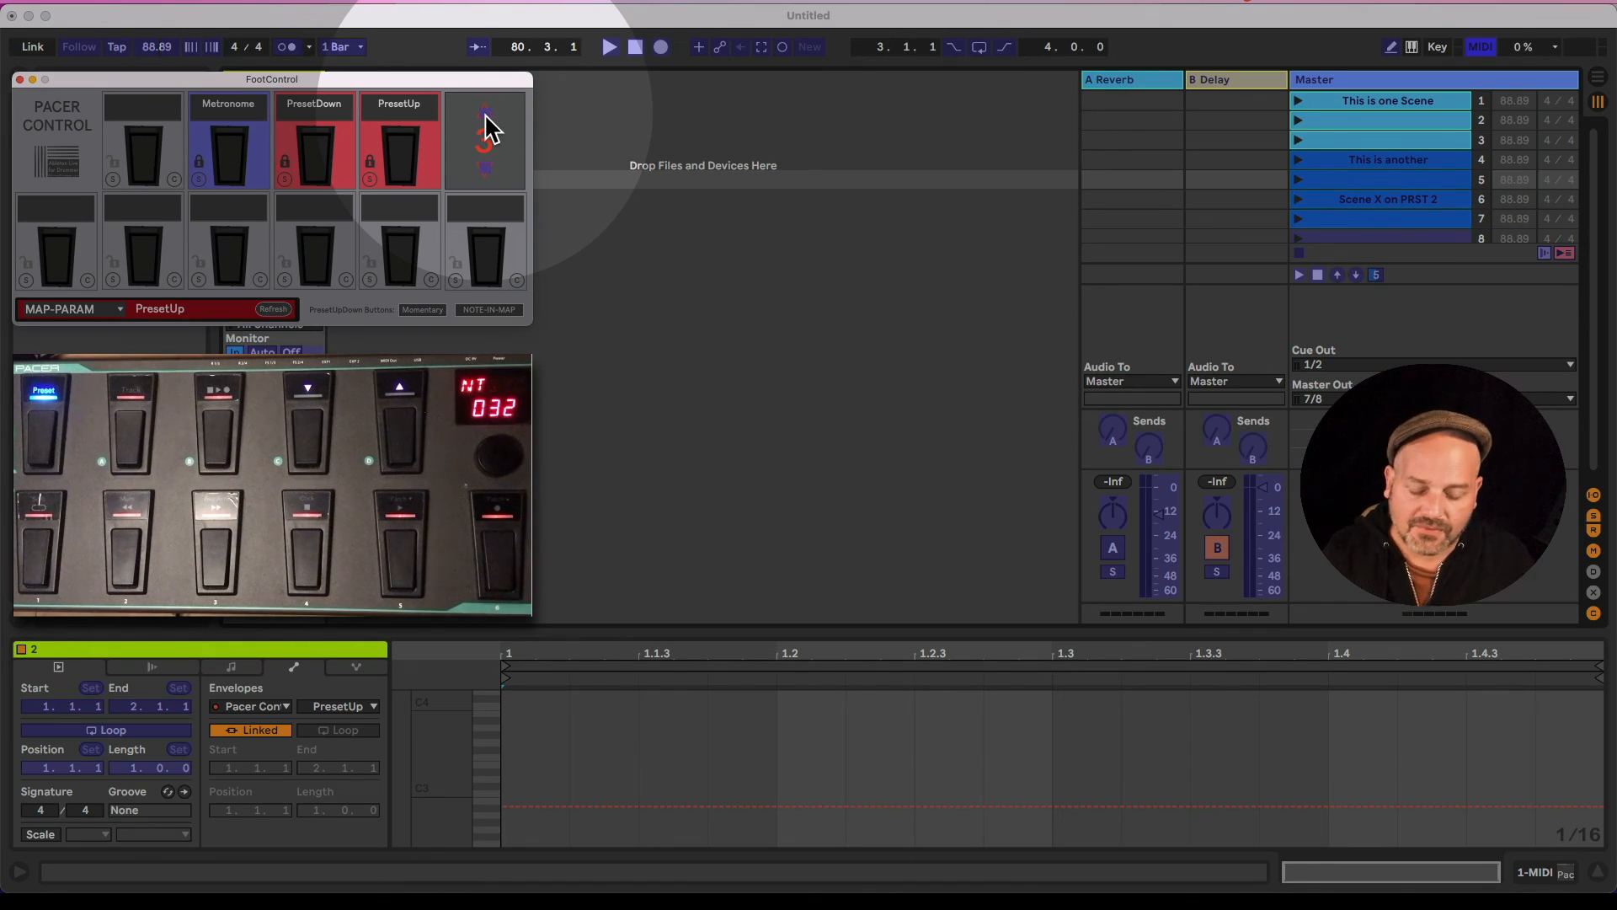
{"action": "key", "text": "super+m"}
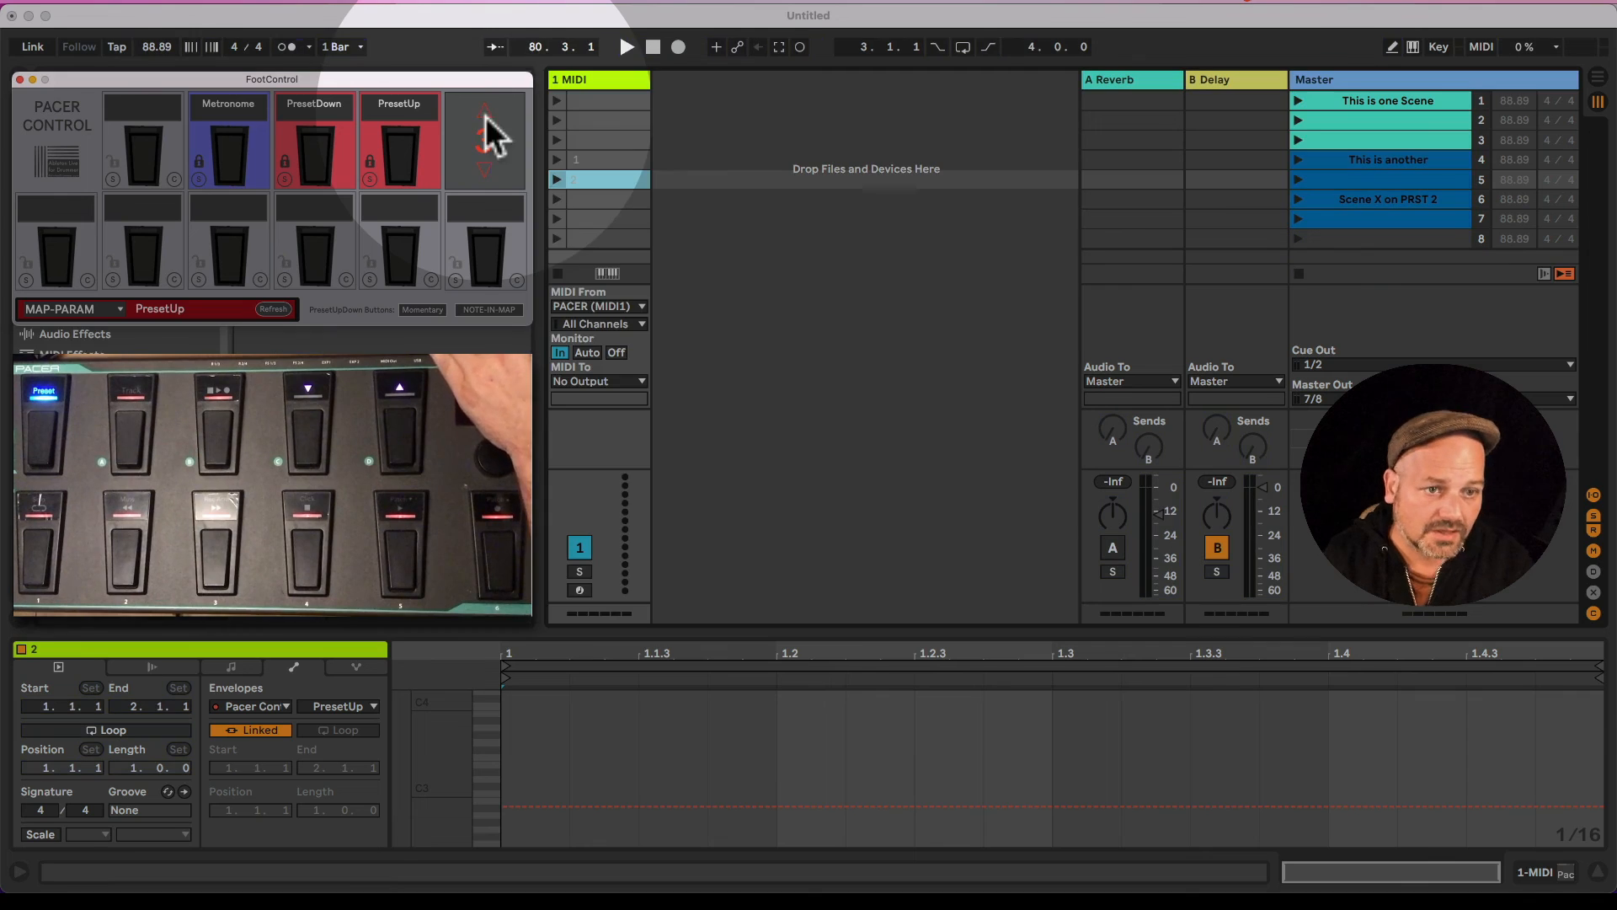
Step: Switch the PresetUp/Down button mode to Off/Toggle and back to Momentary
{"action": "left_click", "coordinate": [426, 312]}
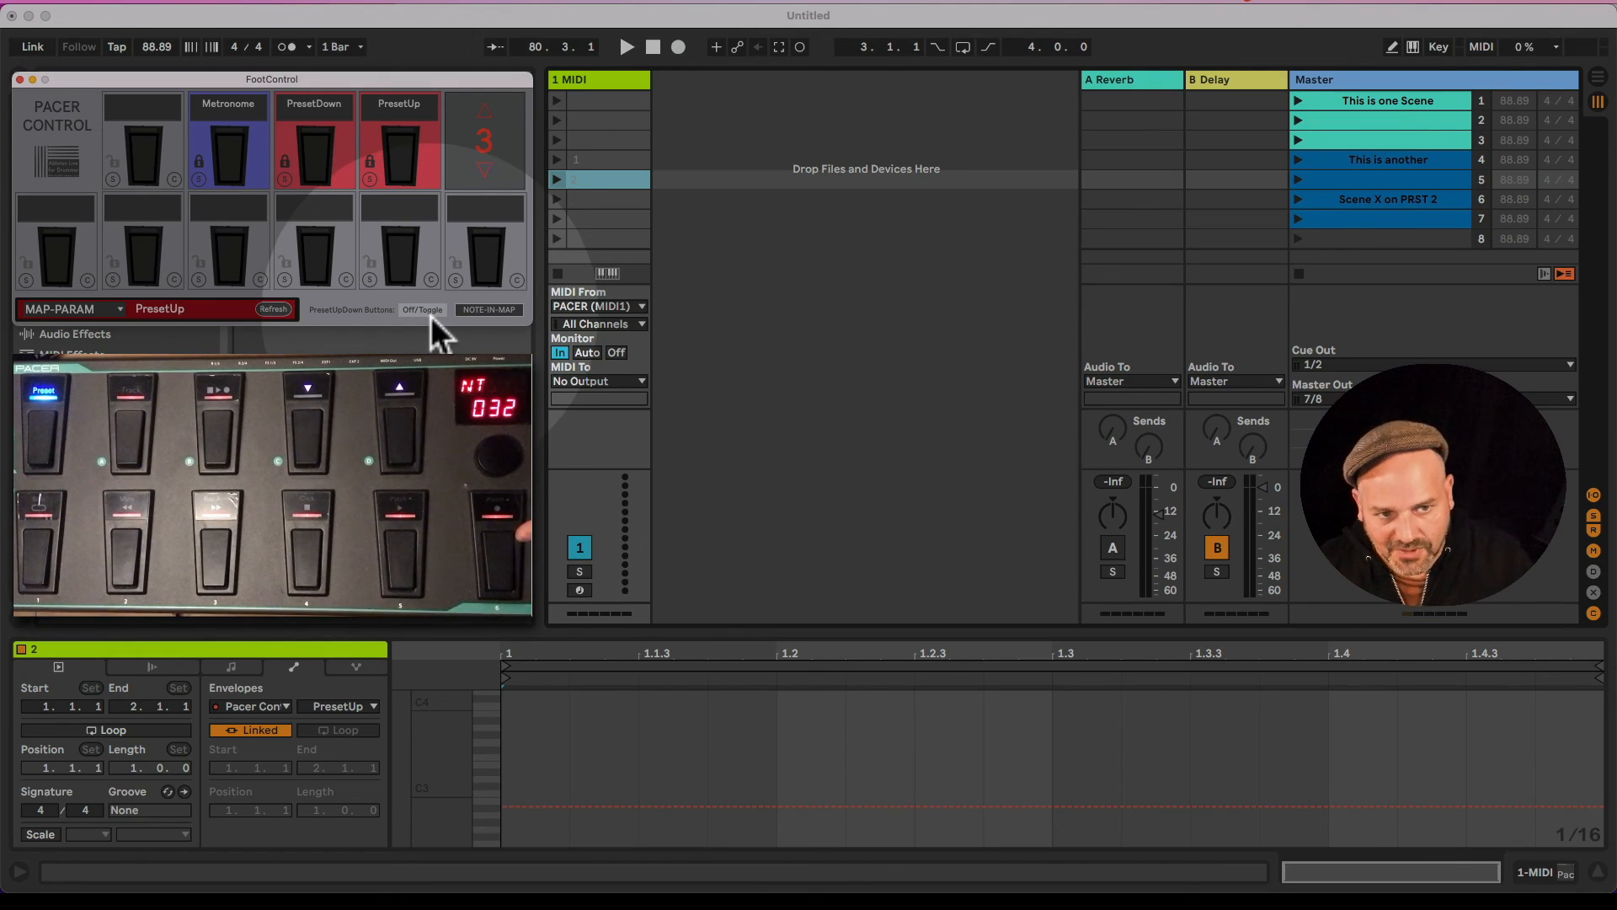
{"action": "left_click", "coordinate": [428, 311]}
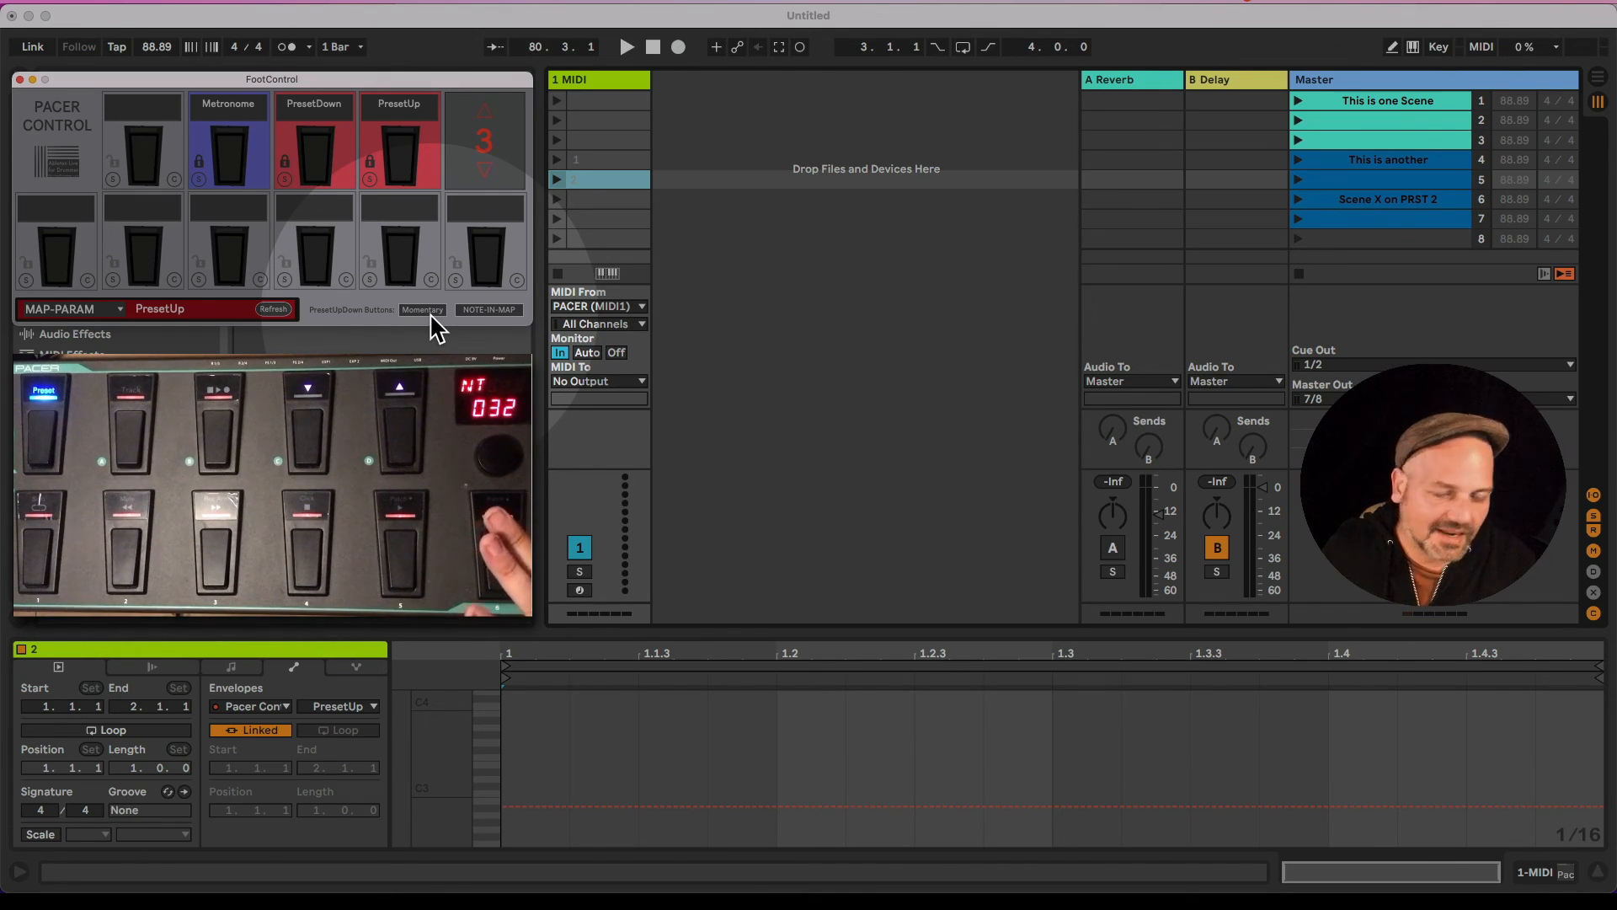